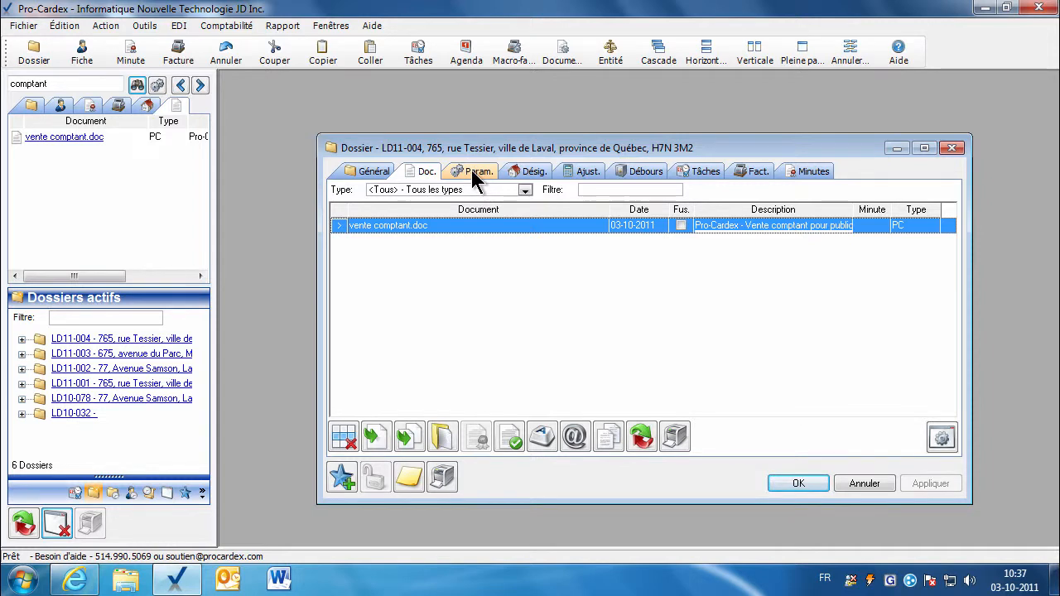
Show the parameters grid of dossier LD11-004, including MinuteDateAnneeLettre set to DEUX MILLE ONZE.
{"action": "left_click", "coordinate": [472, 172]}
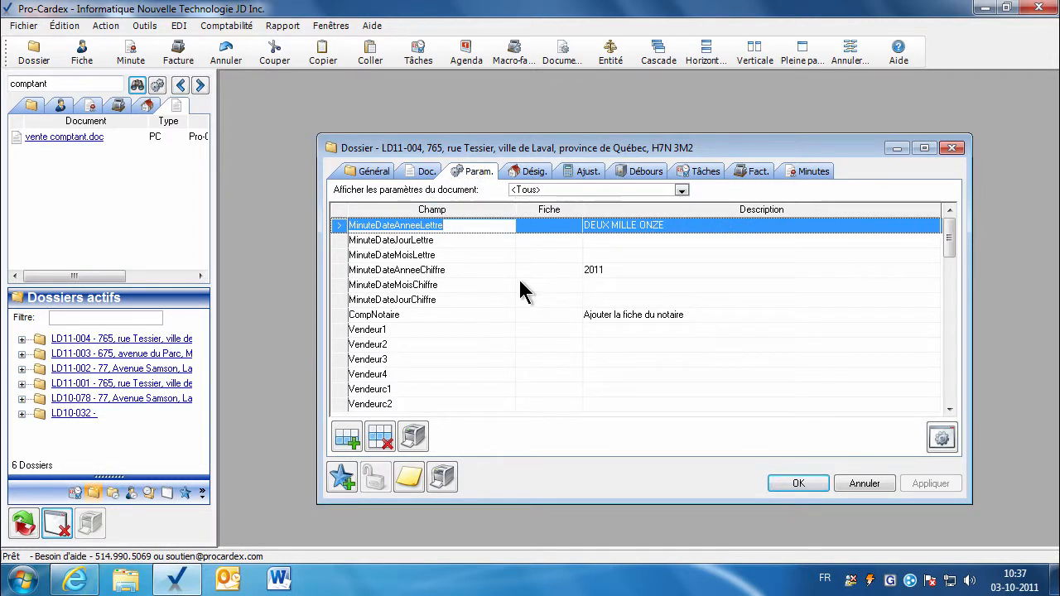
Open the attached vente comptant.doc template in Word from the Doc. tab.
{"action": "left_click", "coordinate": [424, 174]}
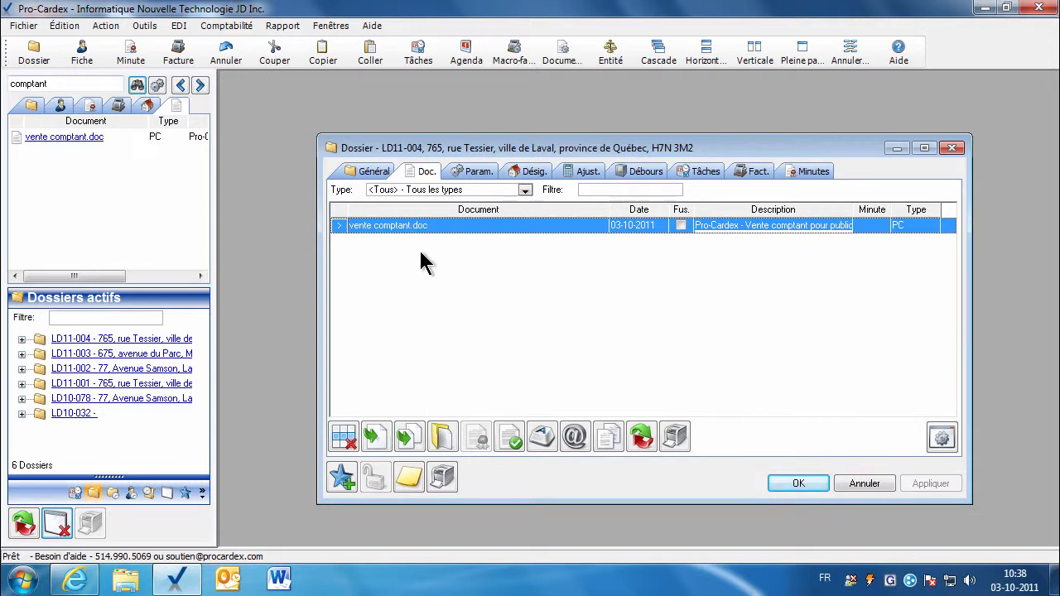
{"action": "left_click", "coordinate": [444, 439]}
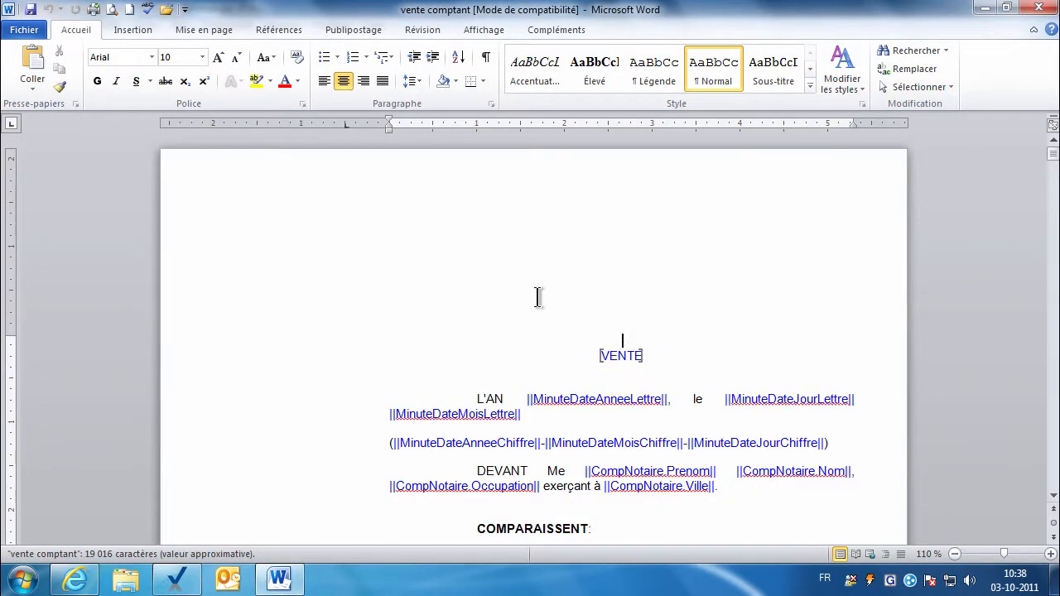
{"action": "left_click", "coordinate": [1053, 497]}
{"action": "scroll", "coordinate": [1055, 501], "scroll_direction": "down", "scroll_amount": 3}
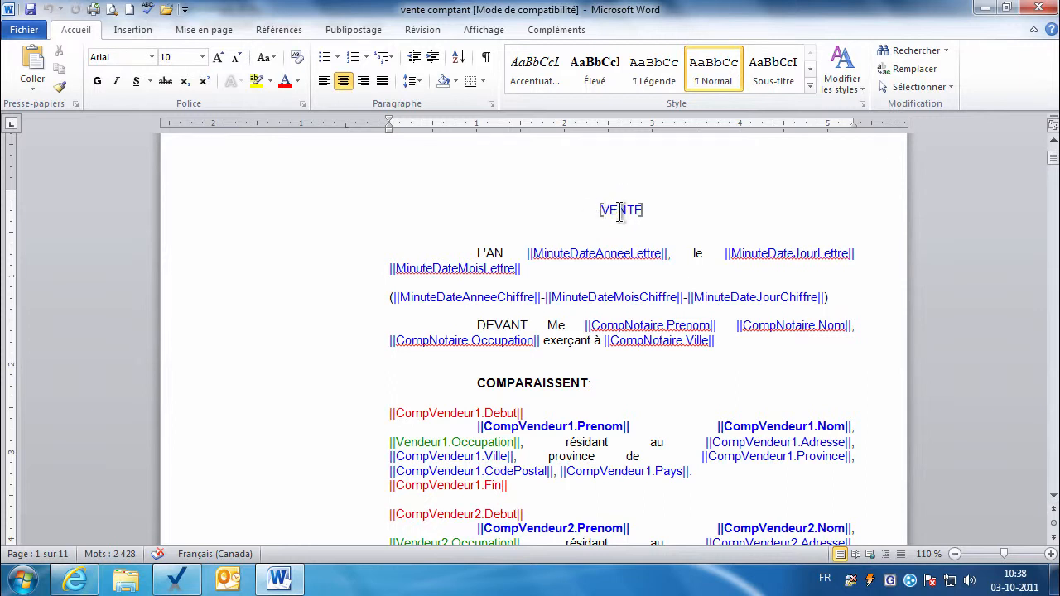
{"action": "left_click", "coordinate": [522, 252]}
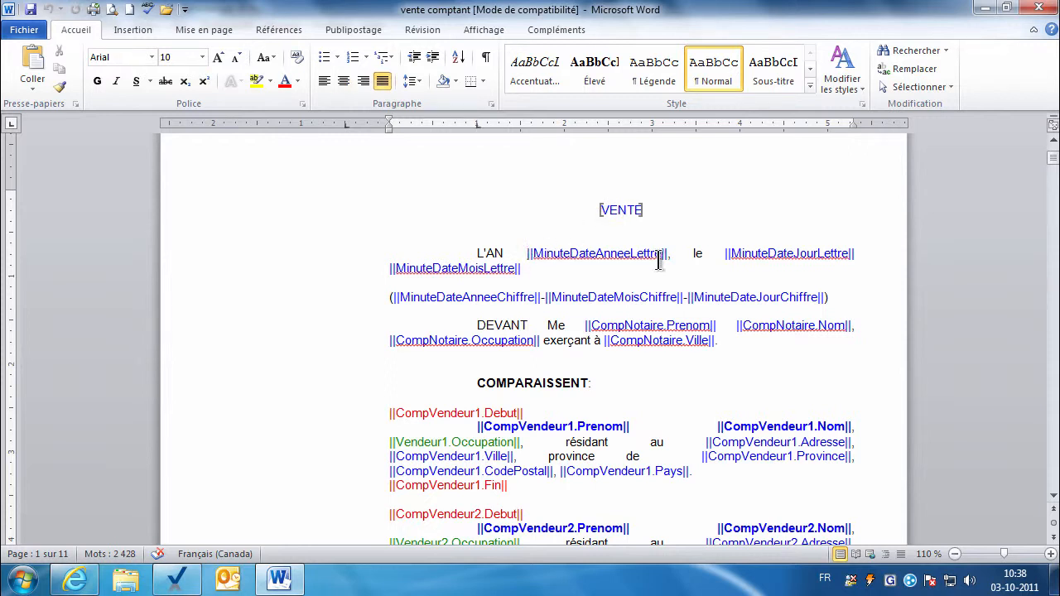
{"action": "key", "text": "shift+Right"}
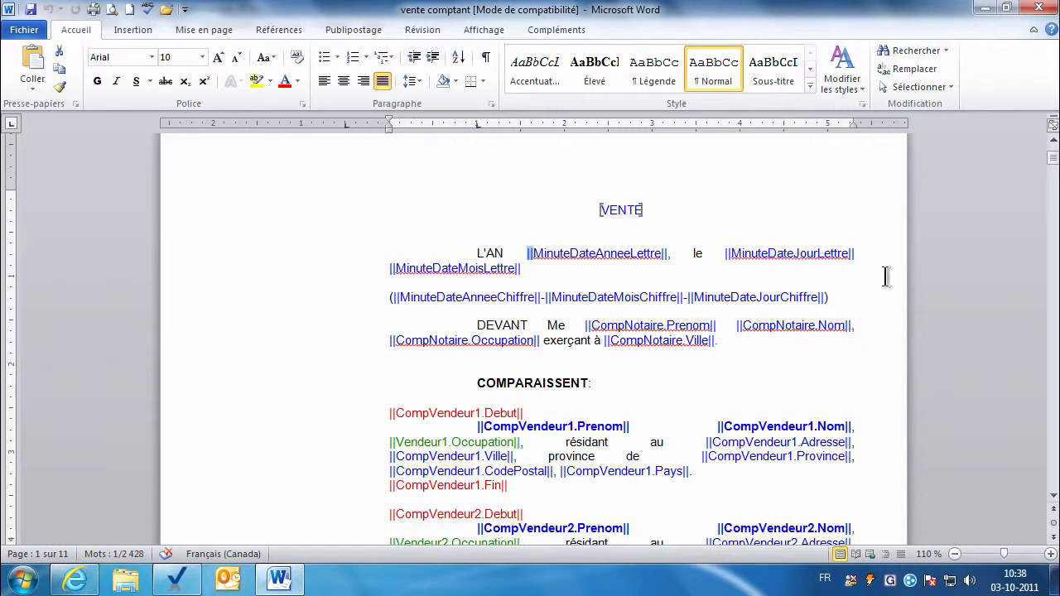
{"action": "left_click", "coordinate": [578, 253]}
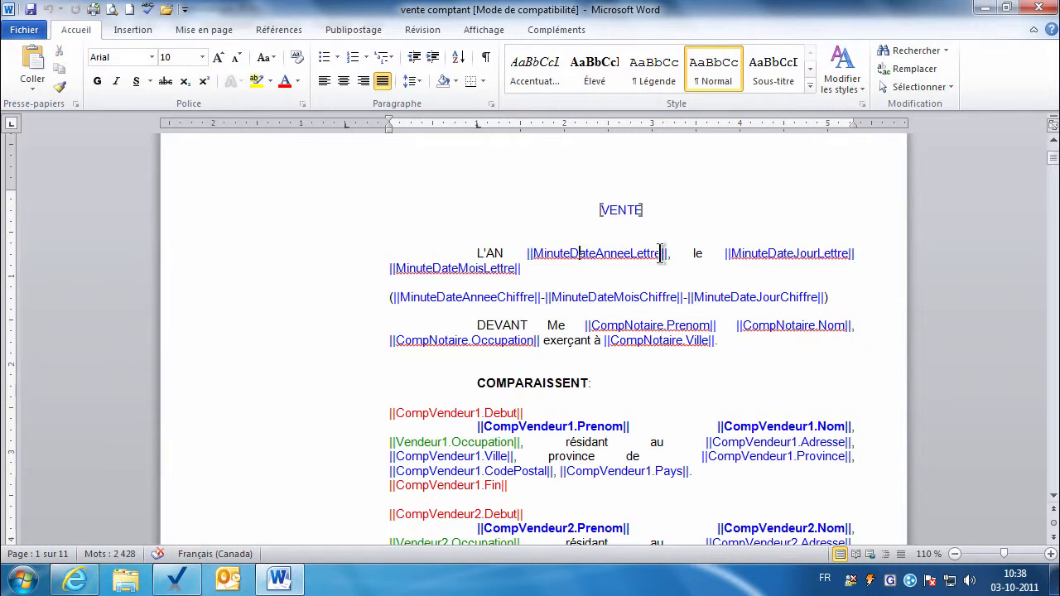
{"action": "double_click", "coordinate": [662, 253]}
{"action": "left_click", "coordinate": [528, 253]}
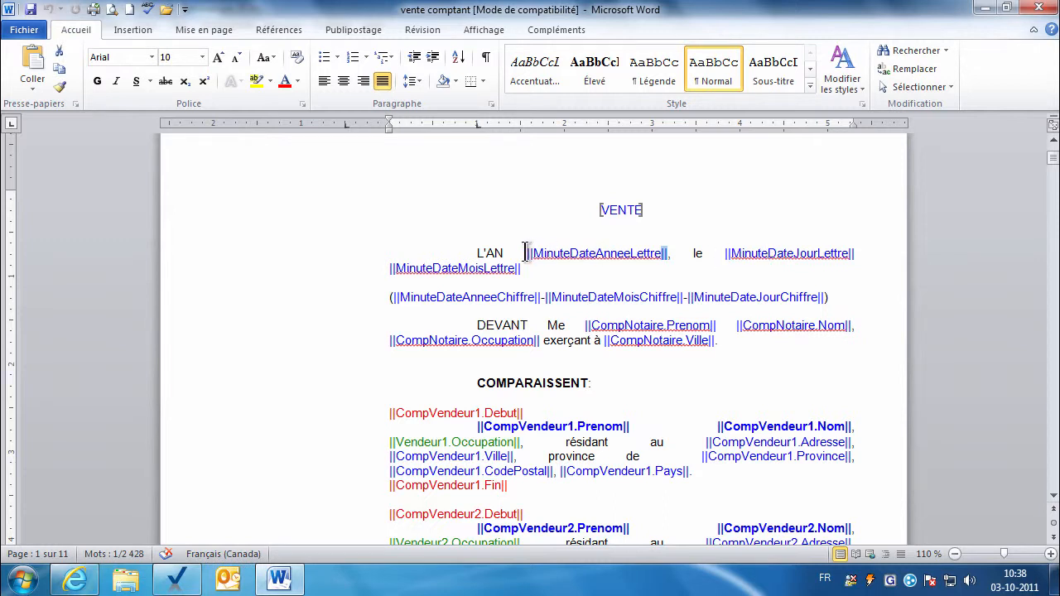
{"action": "scroll", "coordinate": [530, 410], "scroll_direction": "up", "scroll_amount": 1}
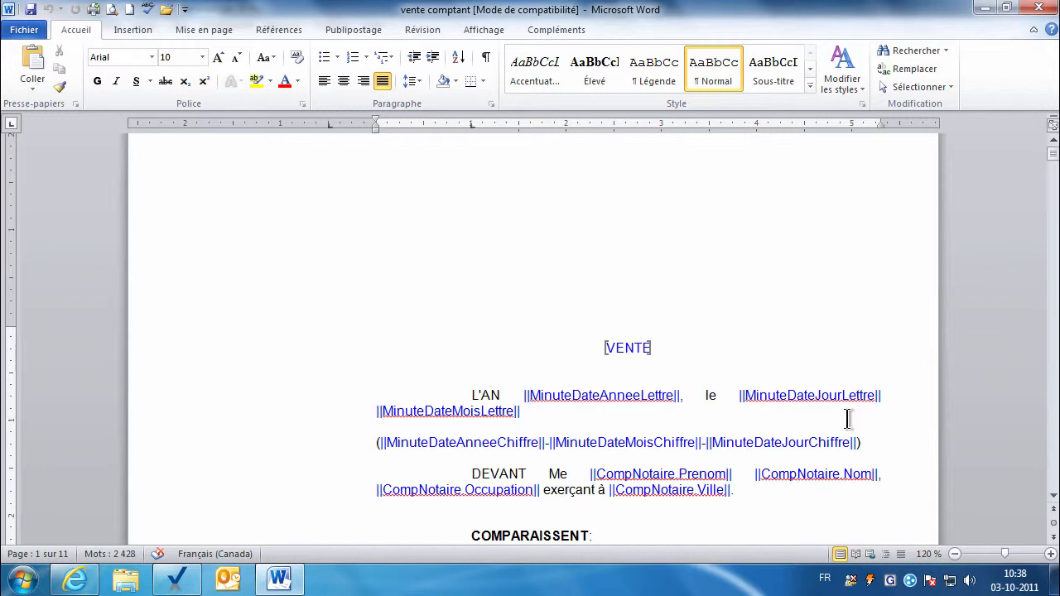
Remove the stray space inside the MinuteDate field name in the Word template.
{"action": "key", "text": "Right"}
{"action": "key", "text": "Right"}
{"action": "key", "text": "Right"}
{"action": "key", "text": "Right"}
{"action": "key", "text": "Right"}
{"action": "key", "text": "Right"}
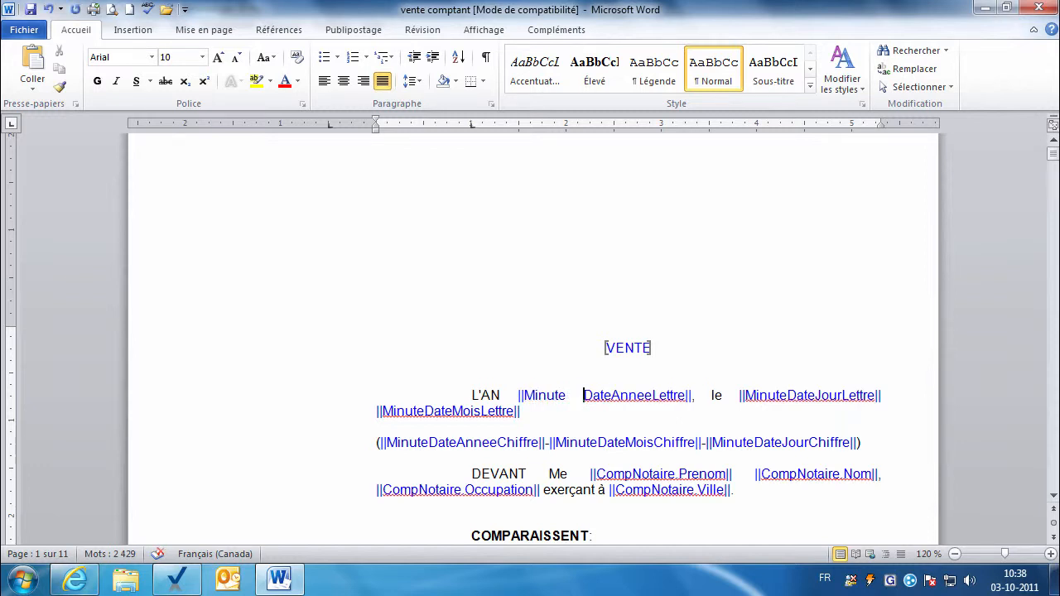
{"action": "key", "text": "BackSpace"}
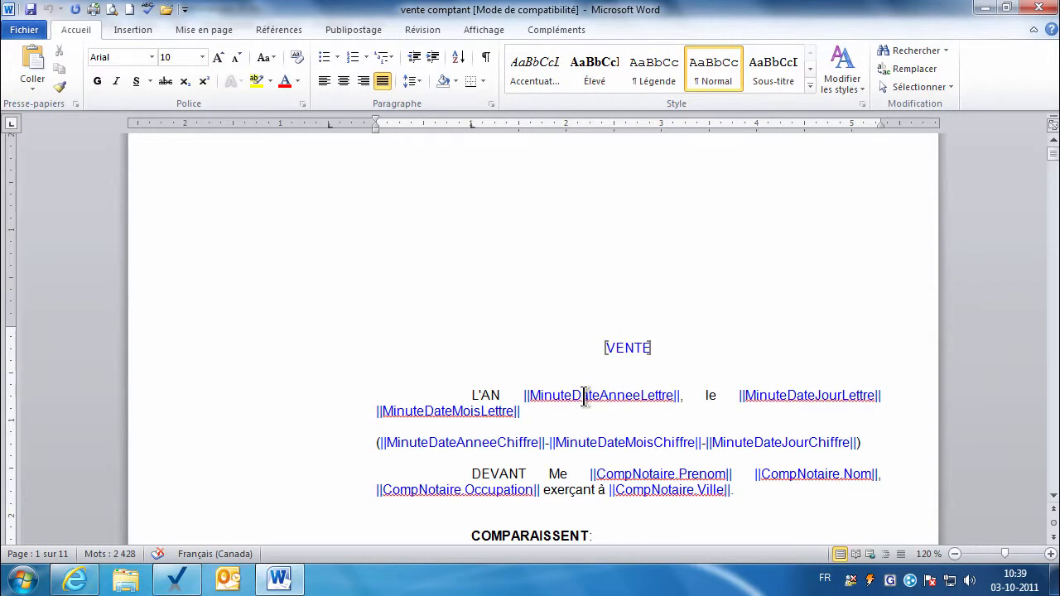
{"action": "scroll", "coordinate": [565, 397], "scroll_direction": "up", "scroll_amount": 4, "text": "ctrl"}
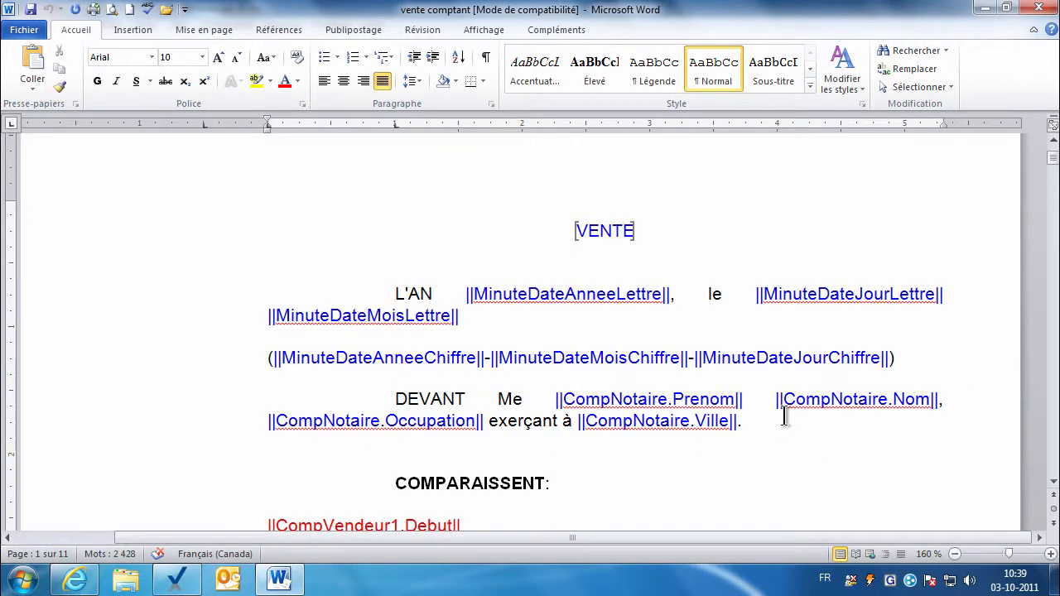
{"action": "key", "text": "shift+Right"}
{"action": "left_click", "coordinate": [563, 296]}
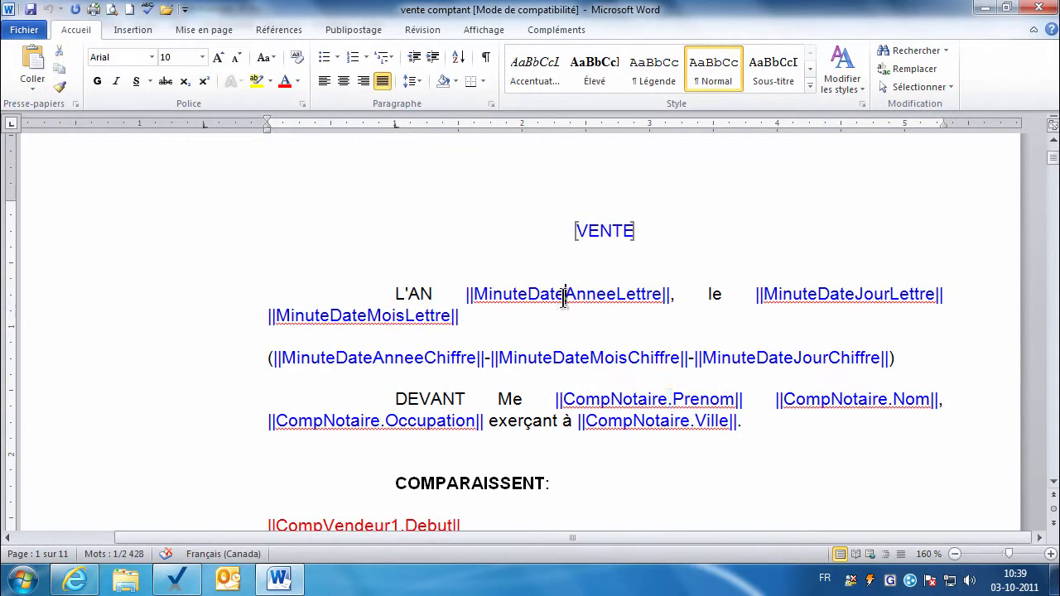
{"action": "scroll", "coordinate": [566, 300], "scroll_direction": "up", "scroll_amount": 2}
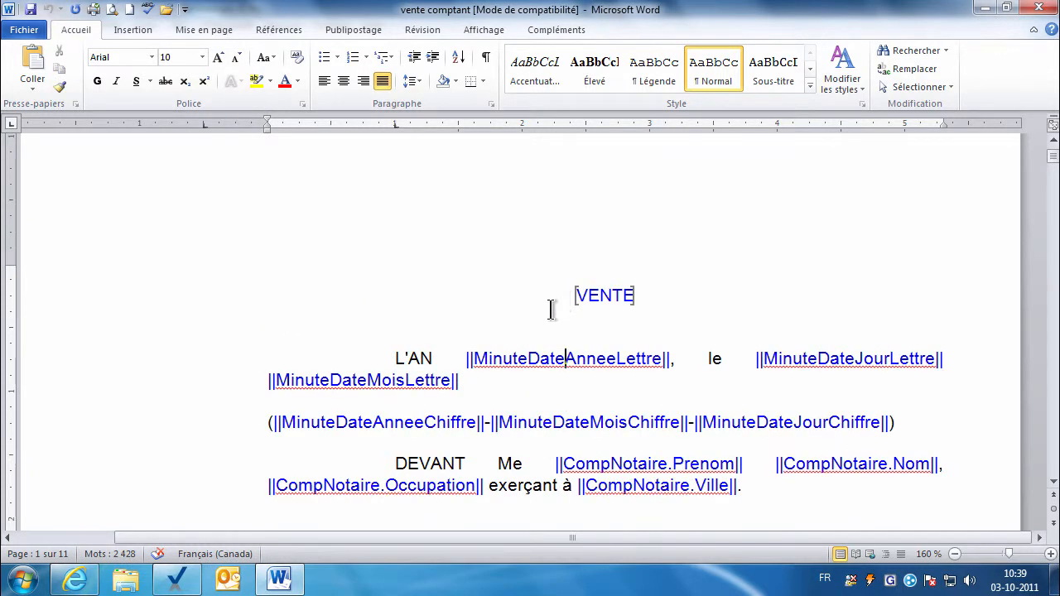
Select the ||MinuteDateAnneeLettre|| field on the L'AN line without the trailing comma.
{"action": "left_click", "coordinate": [476, 359]}
{"action": "key", "text": "shift+Right"}
{"action": "key", "text": "shift+Right"}
{"action": "key", "text": "shift+Right"}
{"action": "key", "text": "shift+Right"}
{"action": "key", "text": "shift+Right"}
{"action": "key", "text": "shift+Right"}
{"action": "key", "text": "shift+Right"}
{"action": "key", "text": "shift+Right"}
{"action": "key", "text": "shift+Right"}
{"action": "key", "text": "shift+Right"}
{"action": "key", "text": "shift+Right"}
{"action": "key", "text": "shift+Right"}
{"action": "key", "text": "shift+Right"}
{"action": "key", "text": "shift+Right"}
{"action": "key", "text": "shift+Right"}
{"action": "key", "text": "shift+Right"}
{"action": "key", "text": "shift+Right"}
{"action": "key", "text": "shift+Right"}
{"action": "key", "text": "shift+Right"}
{"action": "key", "text": "shift+Right"}
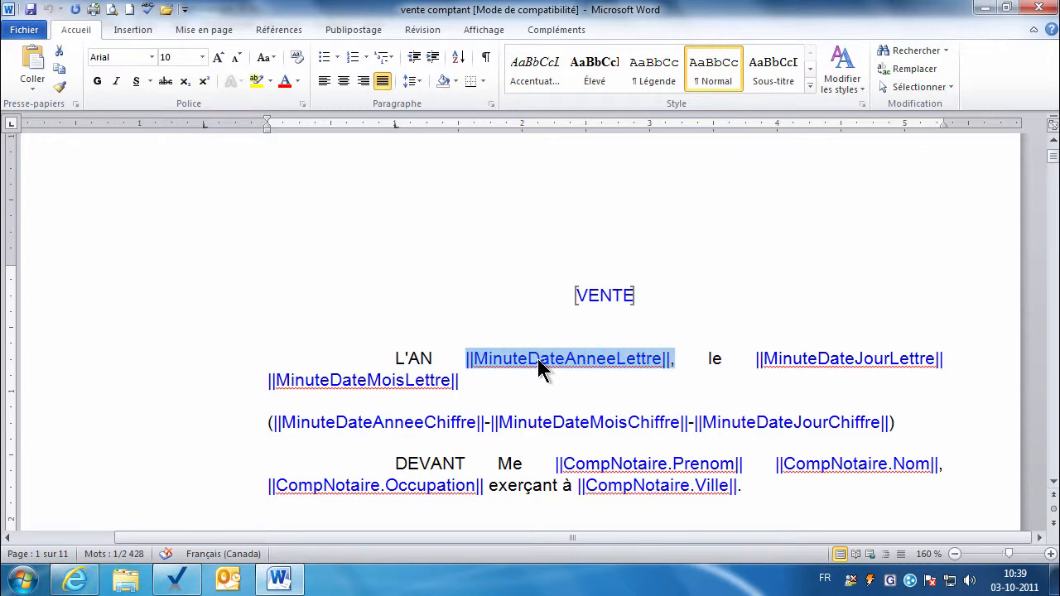
{"action": "key", "text": "shift+Left"}
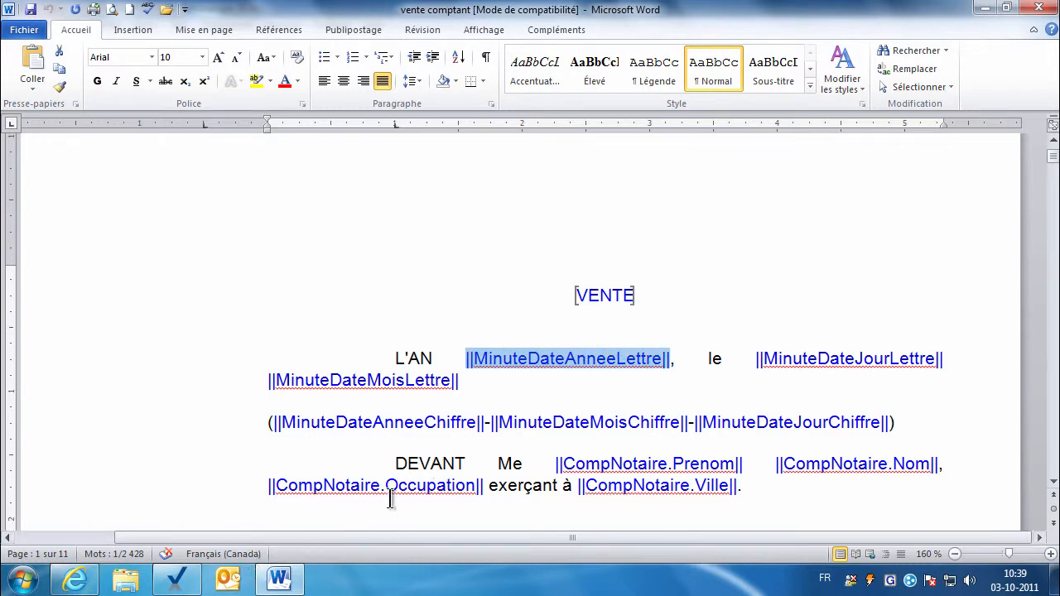
{"action": "left_click", "coordinate": [178, 579]}
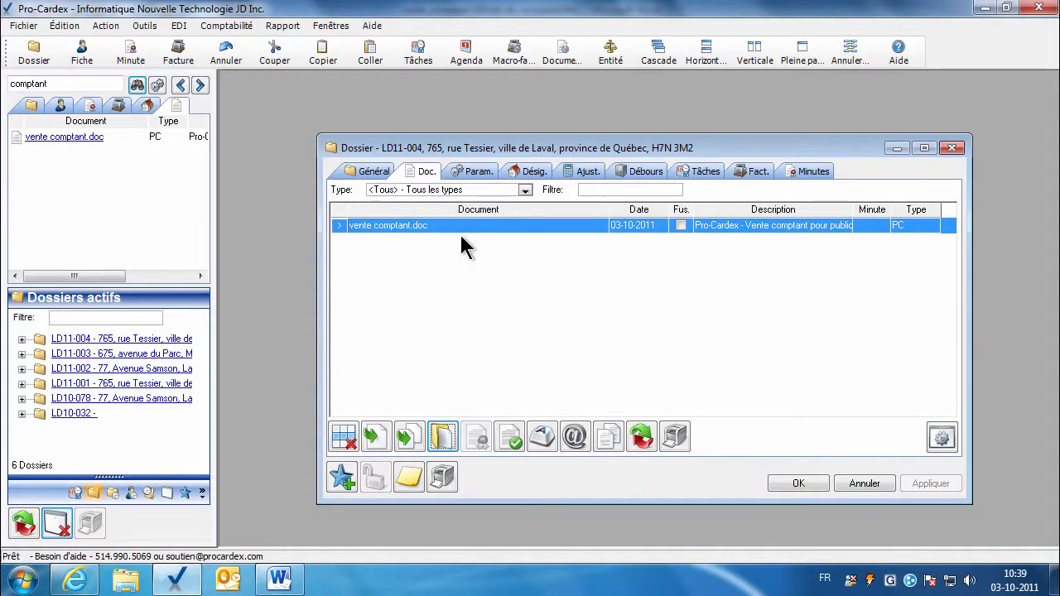
Filter parameters to vente comptant.doc and use the MinuteDateAnneeLettre value DEUX MILLE ONZE.
{"action": "left_click", "coordinate": [477, 171]}
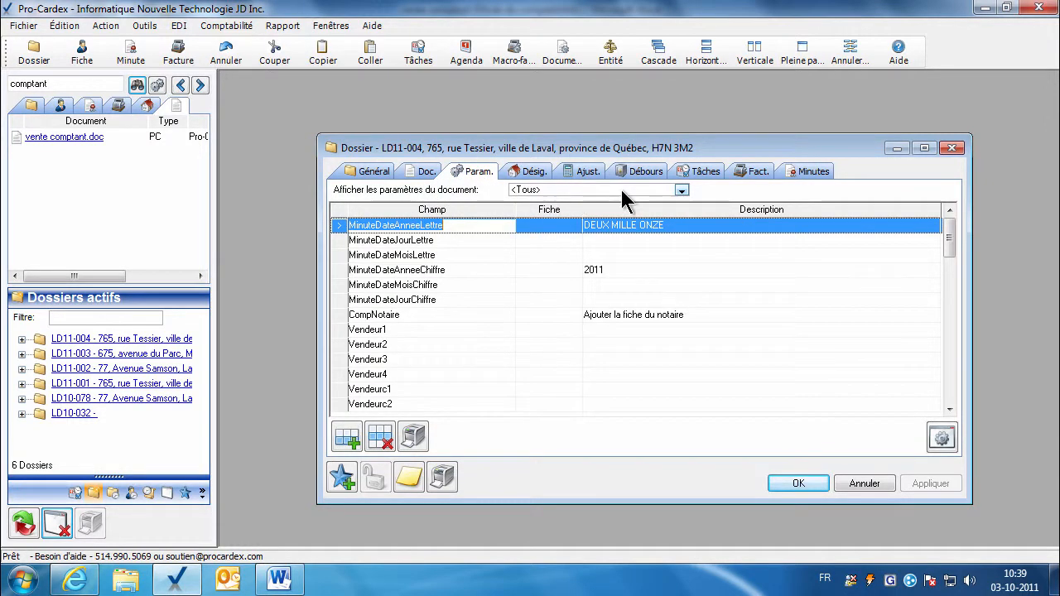
{"action": "left_click", "coordinate": [679, 191]}
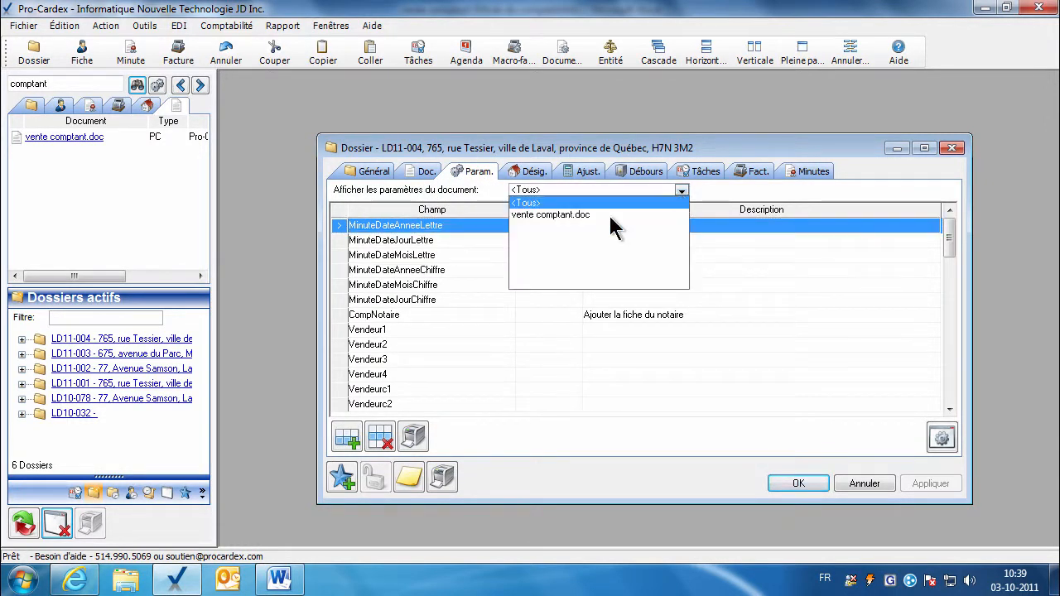
{"action": "left_click", "coordinate": [538, 214]}
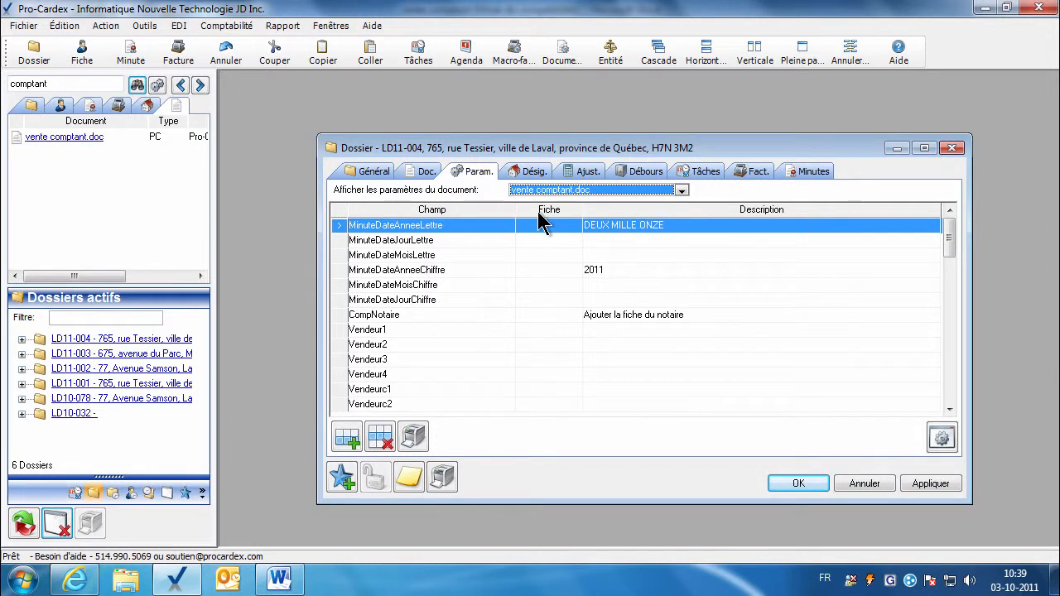
{"action": "left_click", "coordinate": [418, 226]}
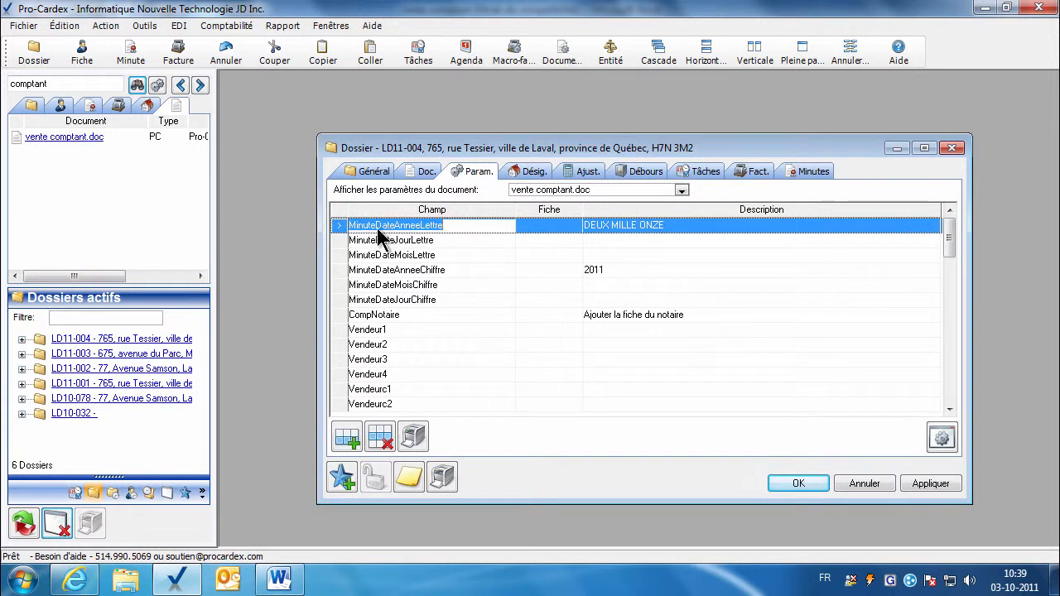
{"action": "left_click", "coordinate": [644, 231]}
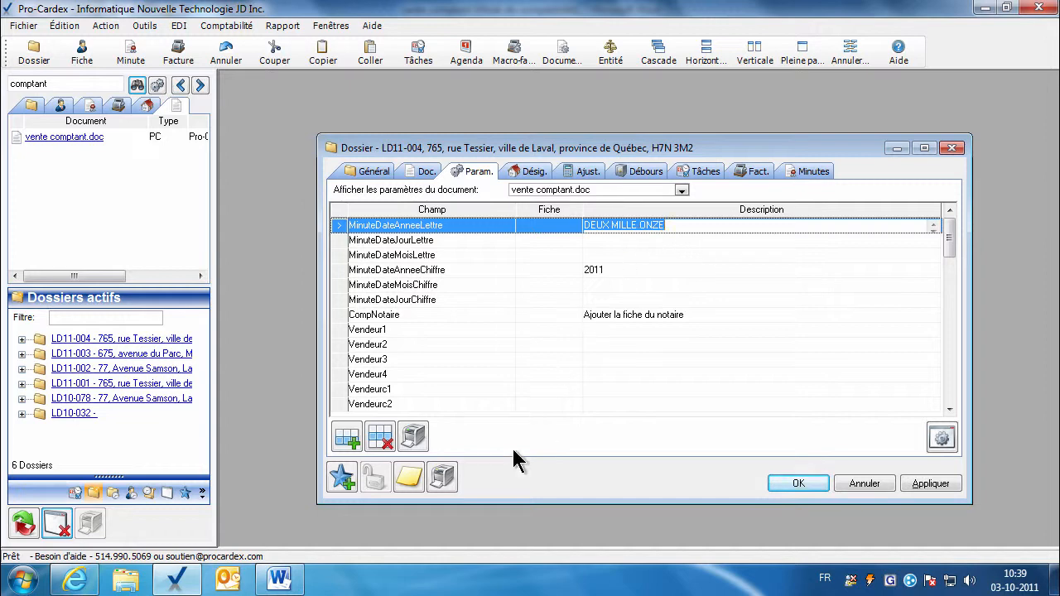
{"action": "left_click", "coordinate": [292, 582]}
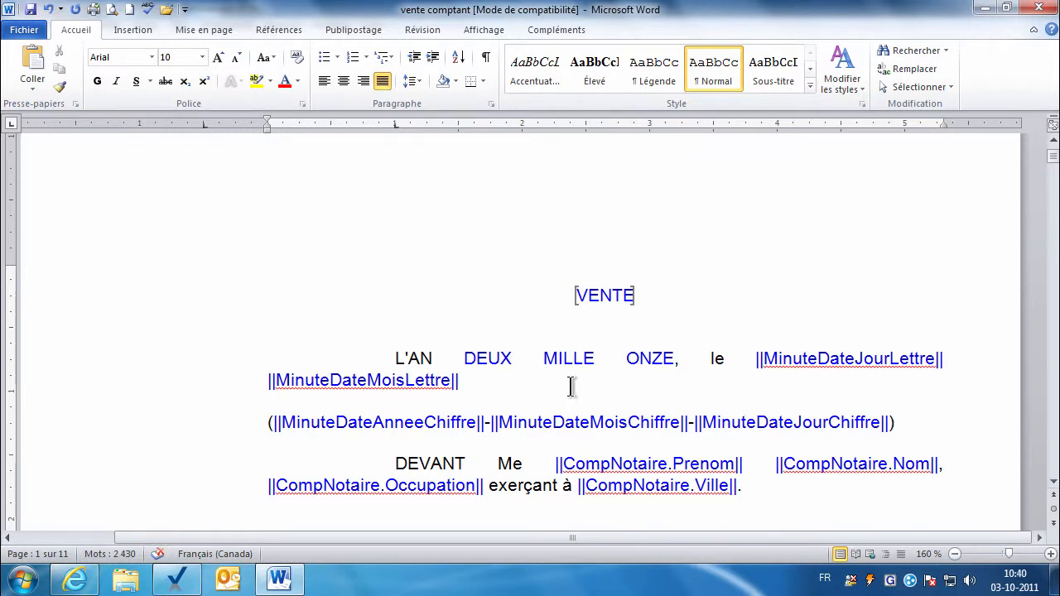
Undo the inserted year, select CompNotaire in the DEVANT Me line, then pick its Pro-Cardex parameter.
{"action": "key", "text": "ctrl+z"}
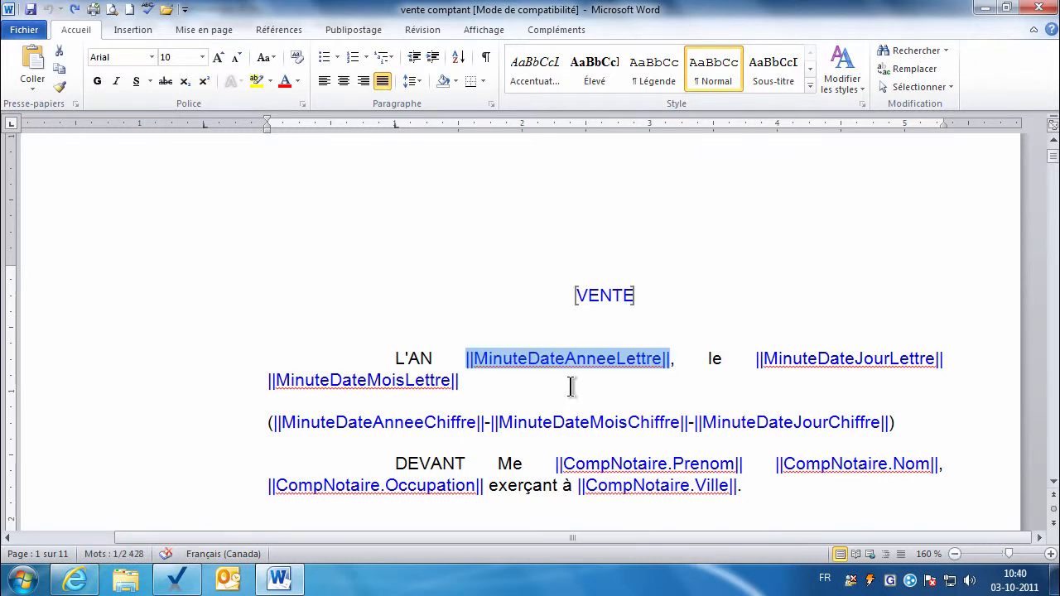
{"action": "left_click", "coordinate": [1053, 482]}
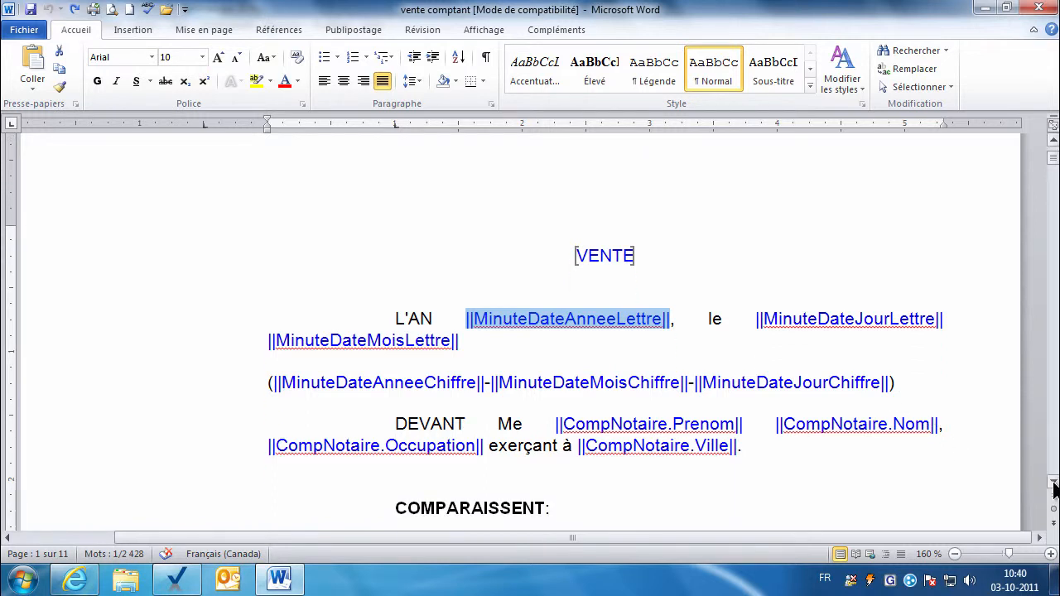
{"action": "scroll", "coordinate": [1055, 488], "scroll_direction": "down", "scroll_amount": 3}
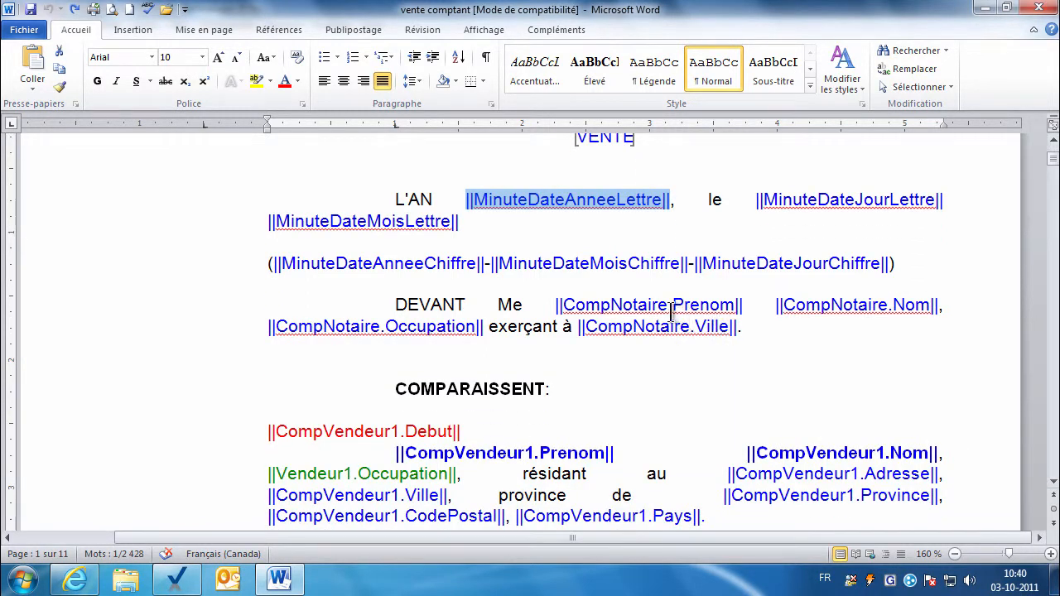
{"action": "left_click", "coordinate": [723, 306]}
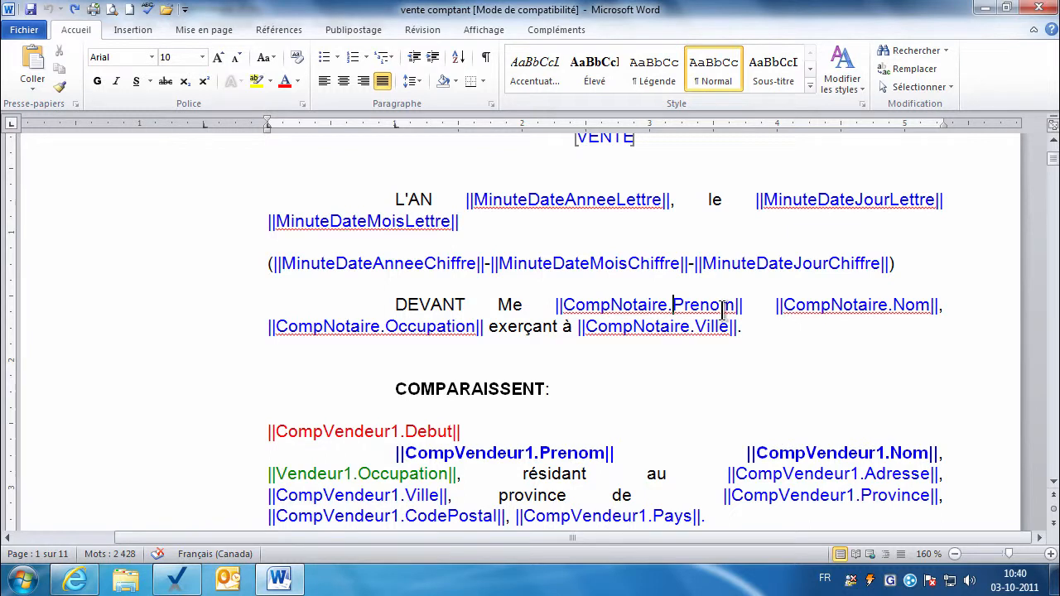
{"action": "double_click", "coordinate": [665, 308]}
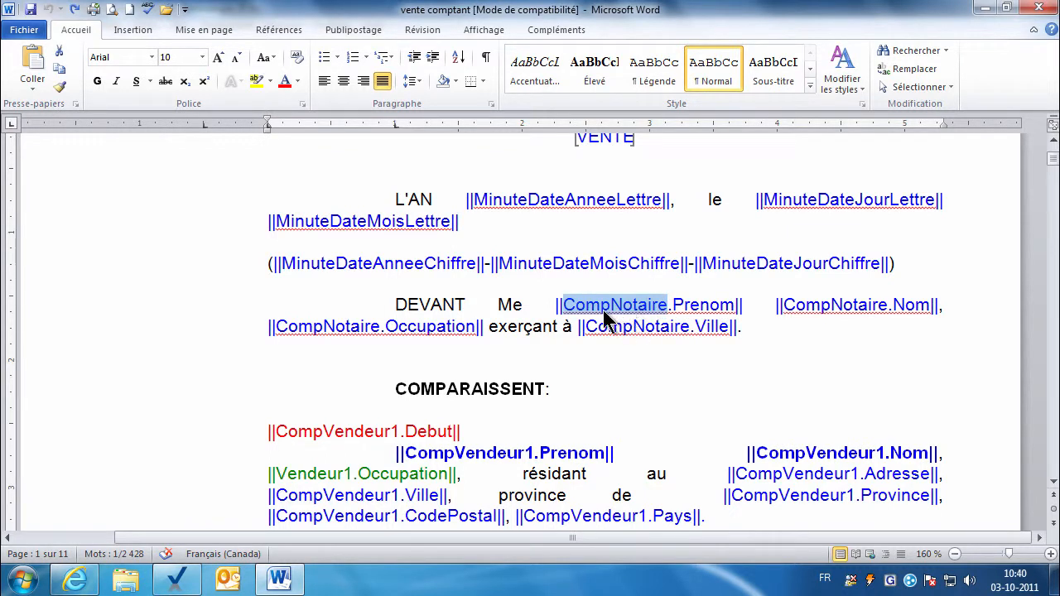
{"action": "left_click", "coordinate": [175, 580]}
{"action": "left_click", "coordinate": [449, 317]}
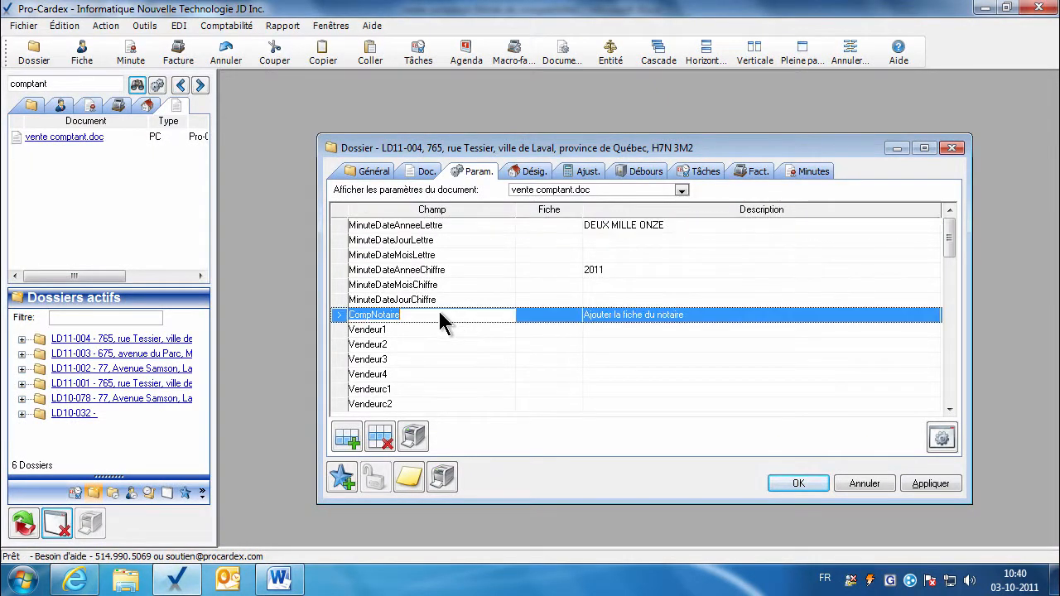
Search contacts for 'notaire', link NOTAIRE1 to the CompNotaire parameter and apply the change.
{"action": "left_click", "coordinate": [547, 325]}
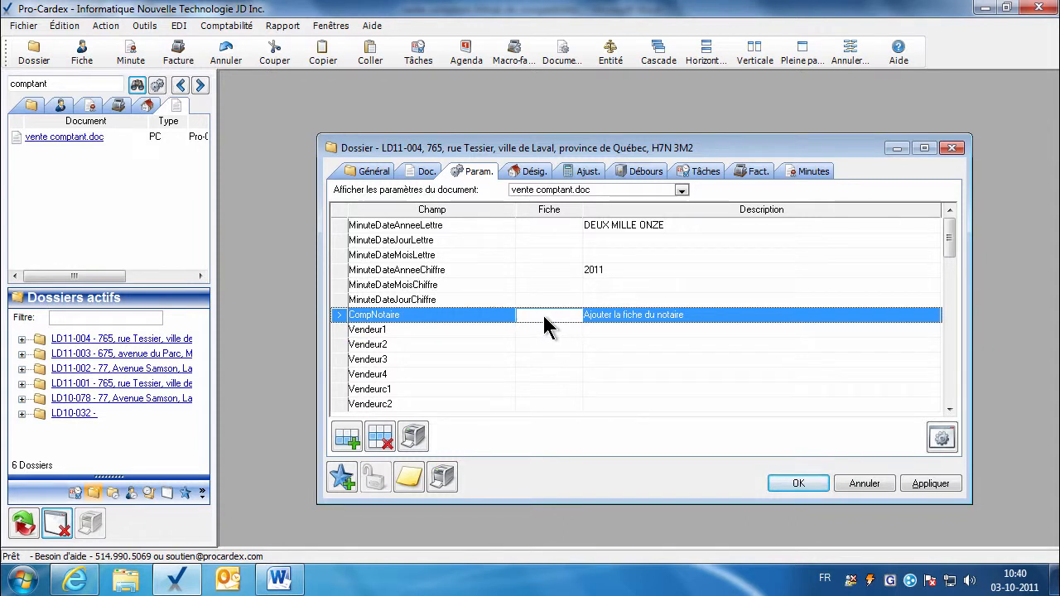
{"action": "left_click", "coordinate": [60, 106]}
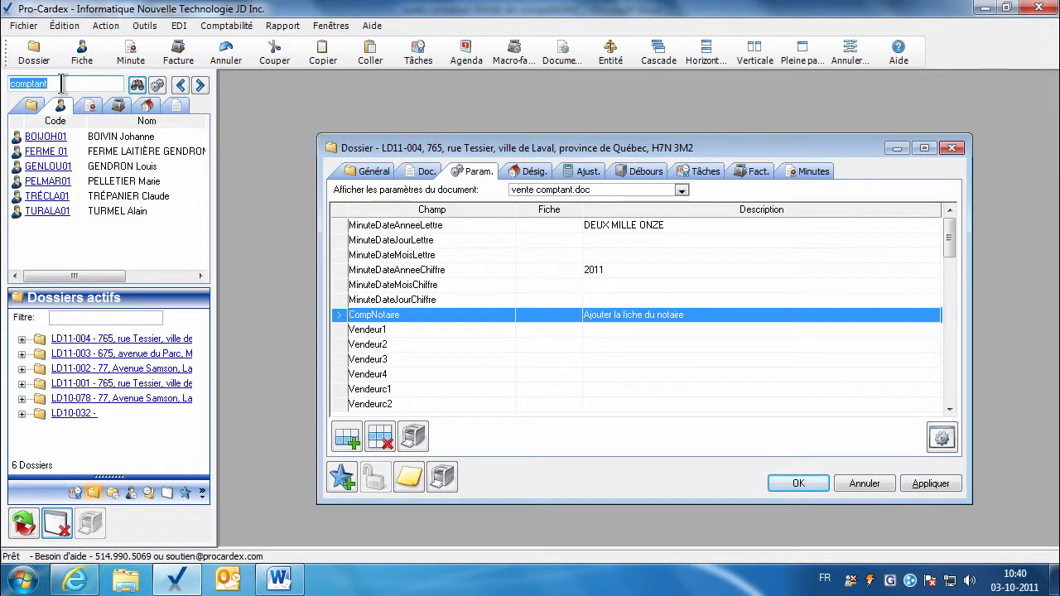
{"action": "type", "text": "notaire"}
{"action": "key", "text": "Return"}
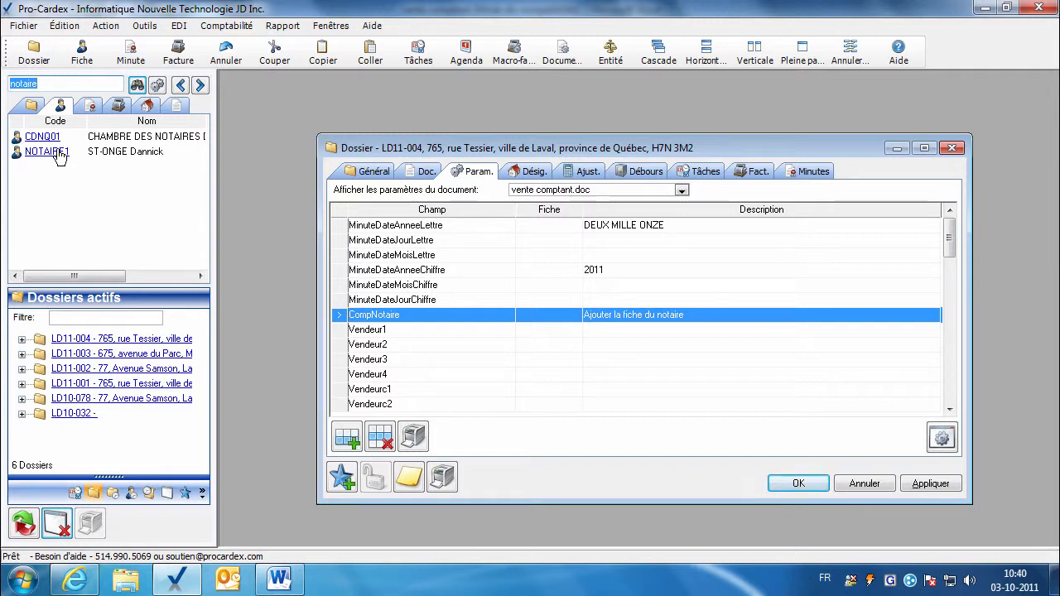
{"action": "left_click_drag", "start_coordinate": [59, 156], "coordinate": [553, 320]}
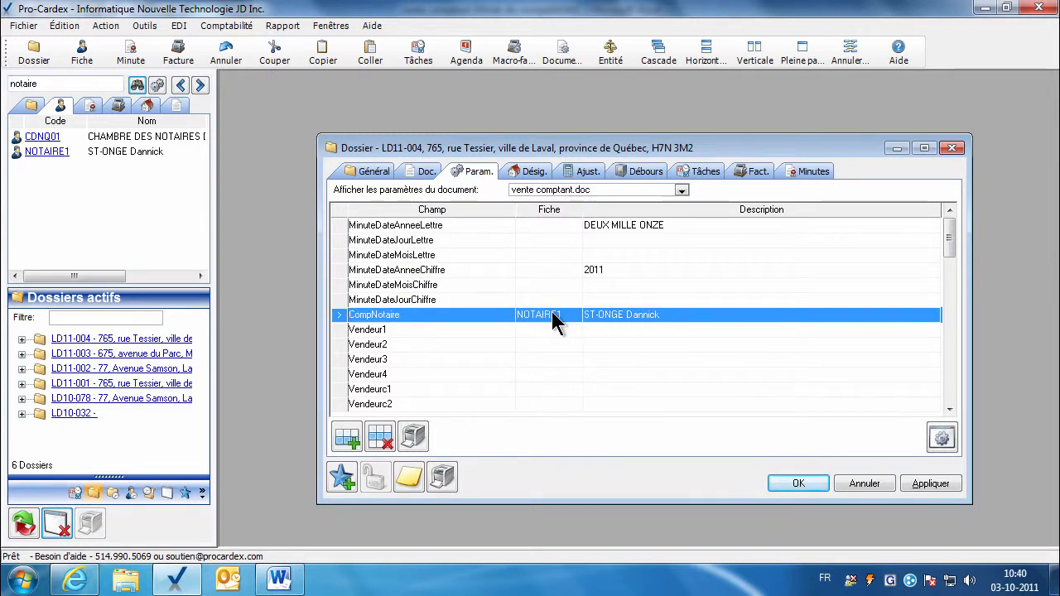
{"action": "left_click", "coordinate": [945, 484]}
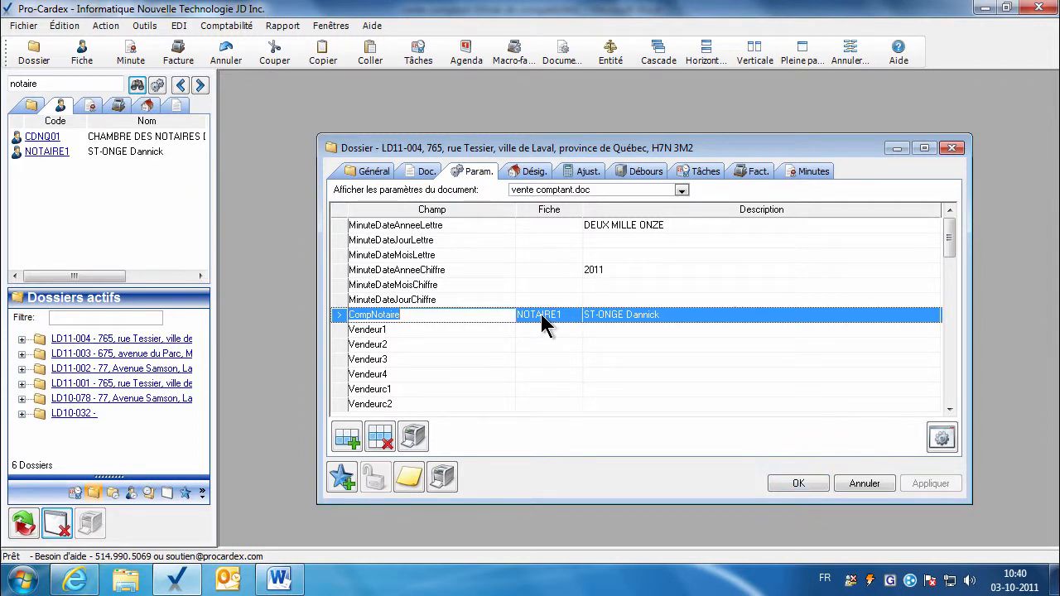
{"action": "left_click", "coordinate": [279, 579]}
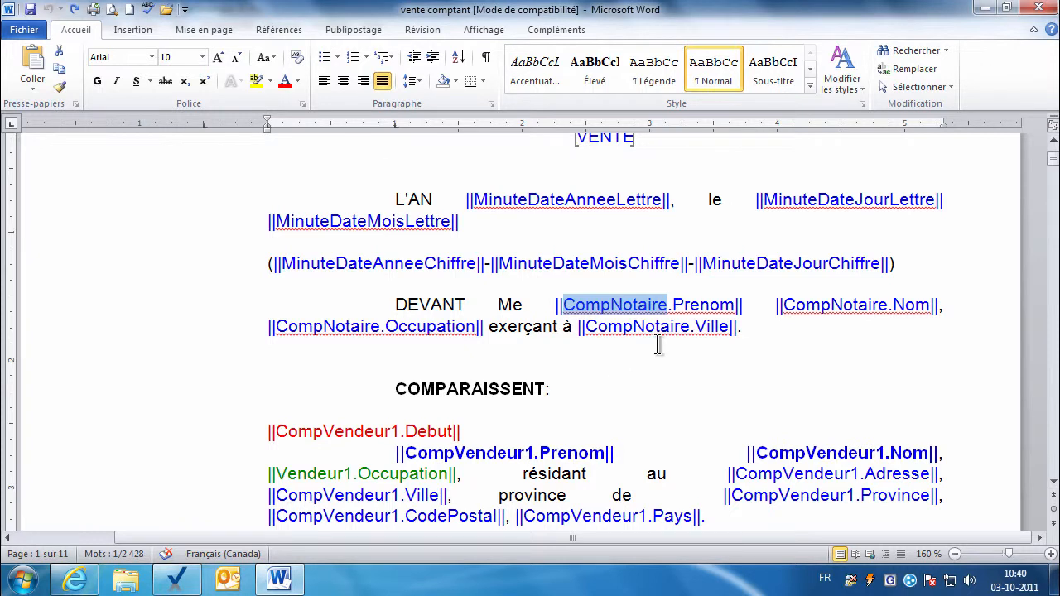
Select the notary's Prenom, Nom, Occupation and Ville fields in the template.
{"action": "double_click", "coordinate": [695, 306]}
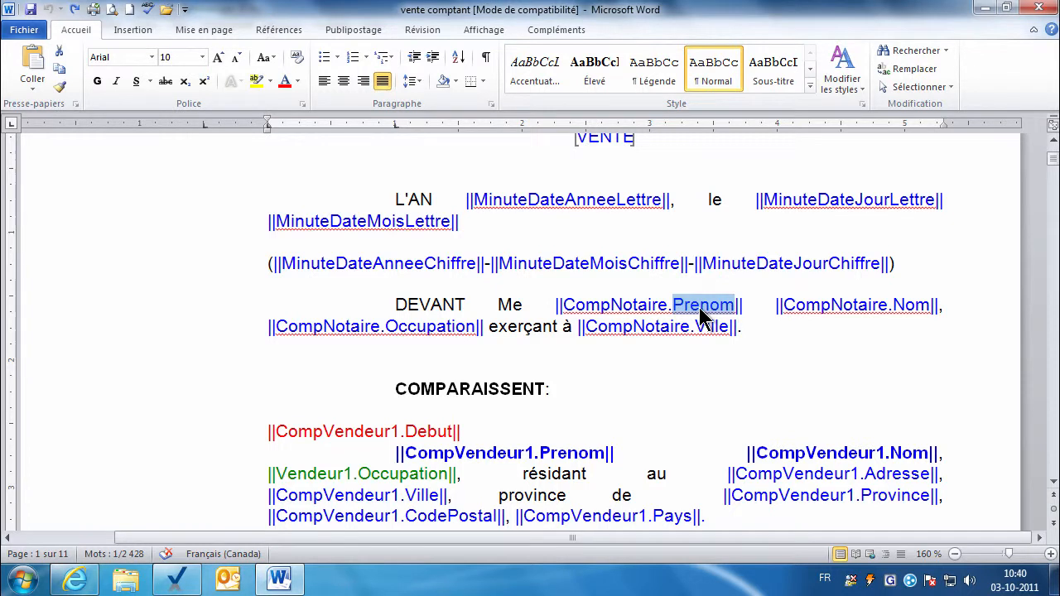
{"action": "double_click", "coordinate": [909, 305]}
{"action": "double_click", "coordinate": [455, 326]}
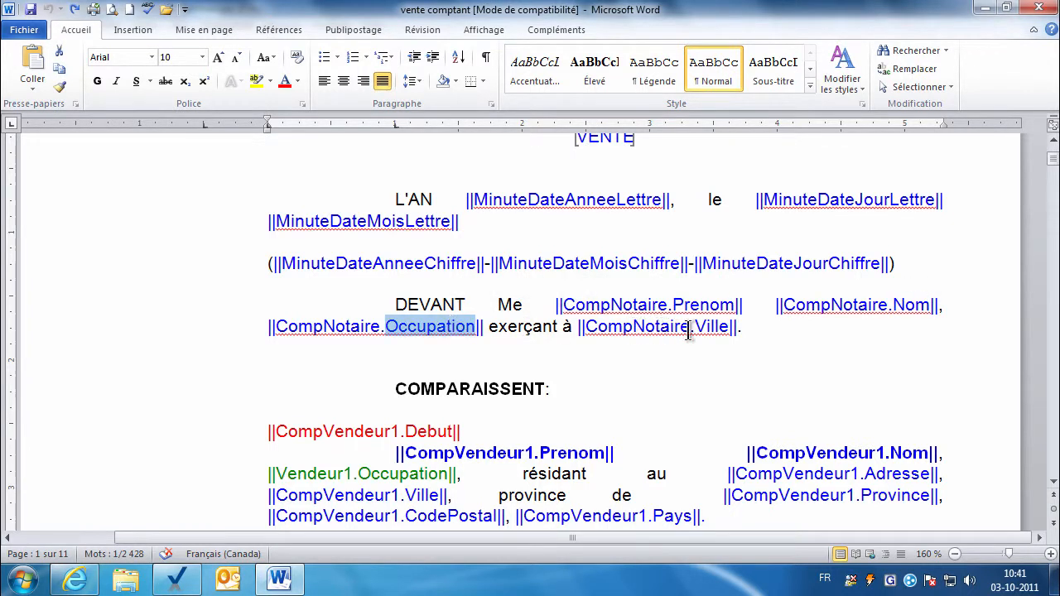
{"action": "double_click", "coordinate": [708, 327]}
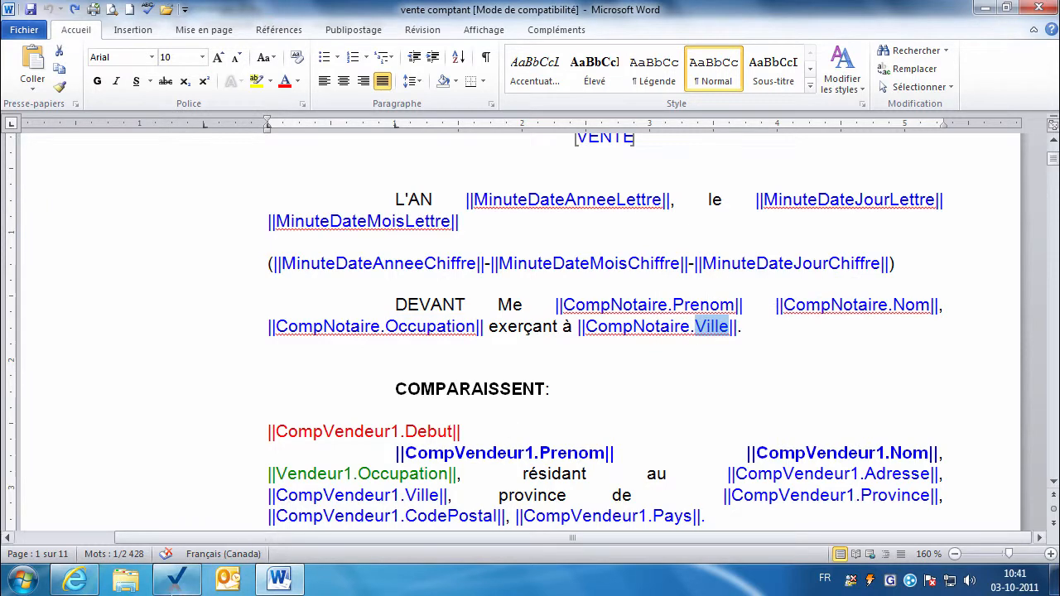
{"action": "left_click", "coordinate": [176, 579]}
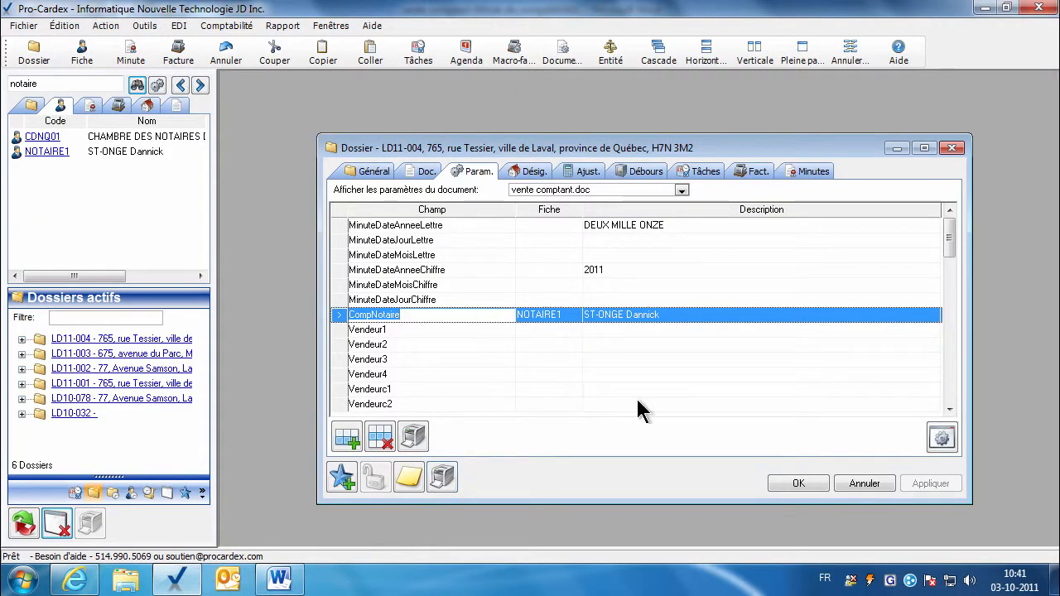
{"action": "double_click", "coordinate": [556, 317]}
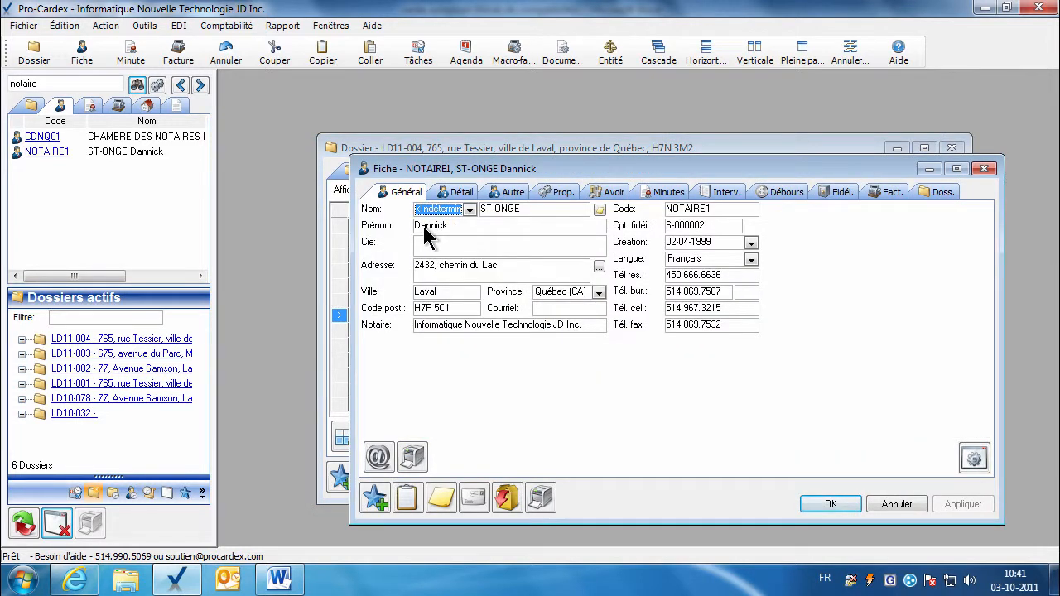
{"action": "left_click", "coordinate": [423, 226]}
{"action": "left_click", "coordinate": [501, 210]}
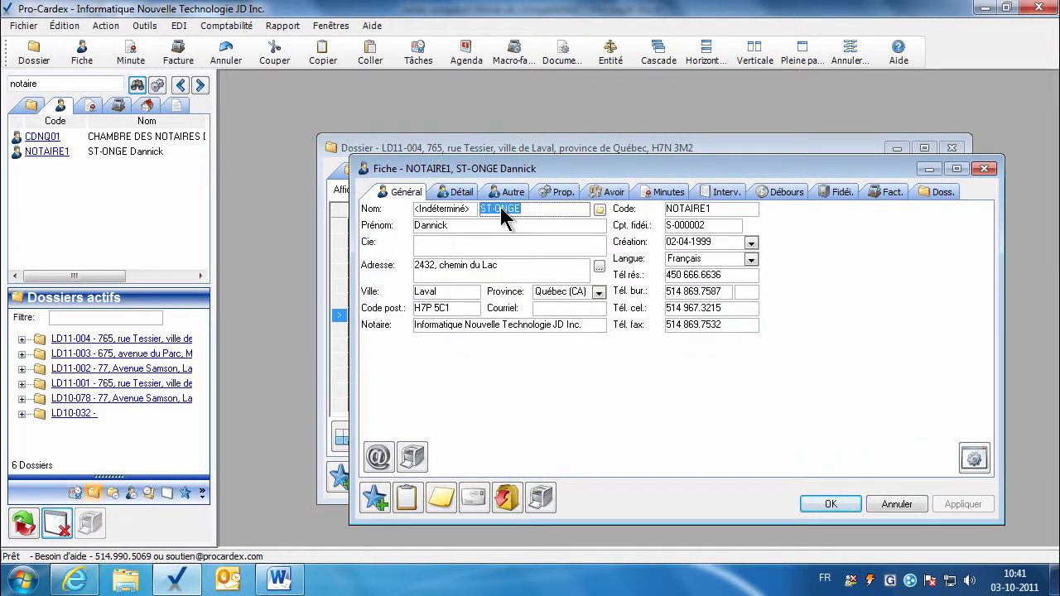
{"action": "left_click", "coordinate": [449, 294]}
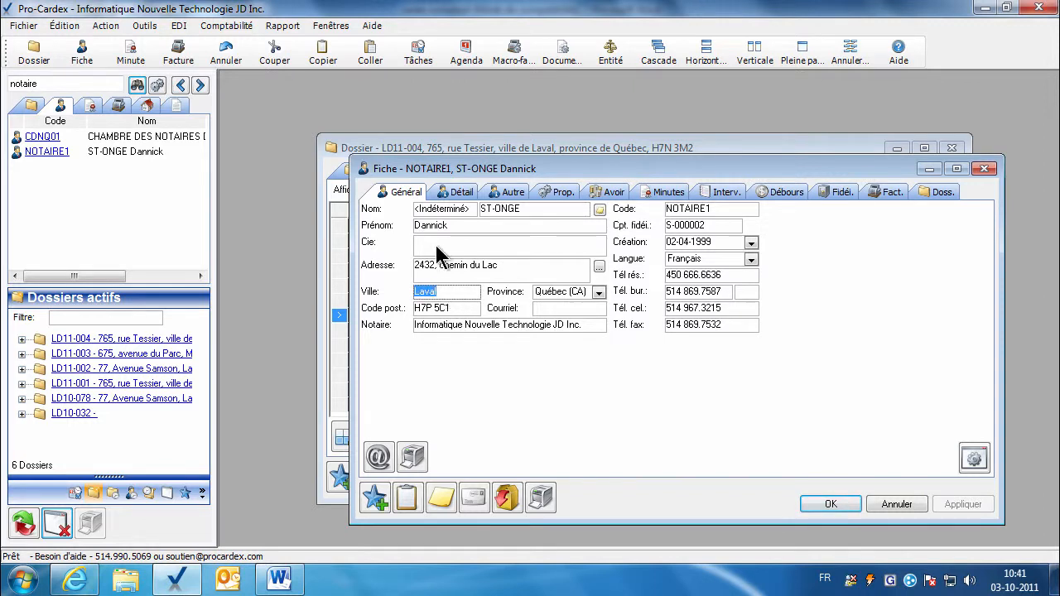
{"action": "left_click", "coordinate": [455, 195]}
{"action": "left_click", "coordinate": [452, 295]}
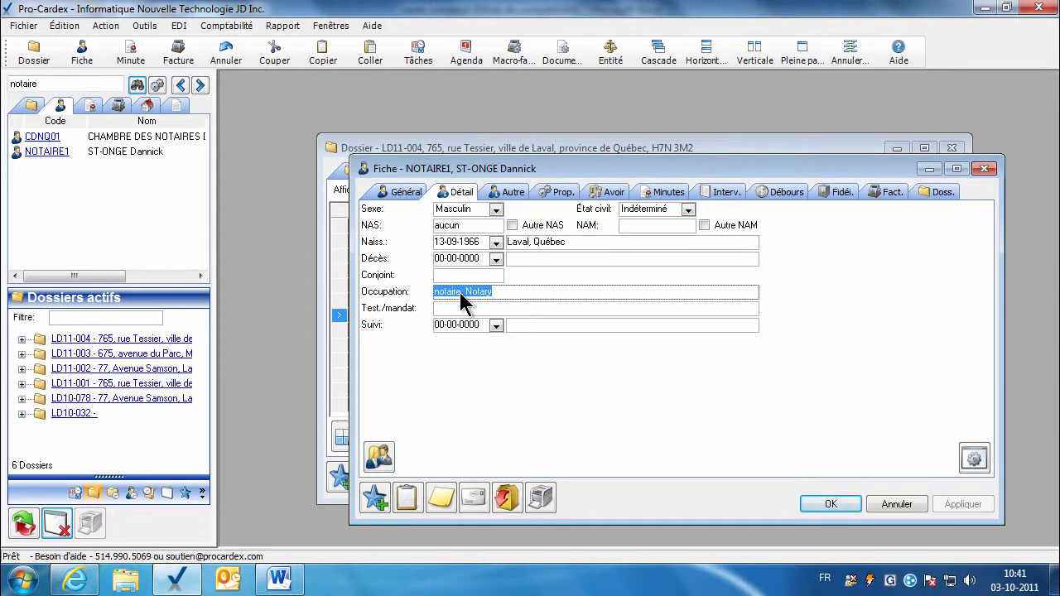
{"action": "left_click", "coordinate": [455, 294]}
{"action": "left_click", "coordinate": [846, 506]}
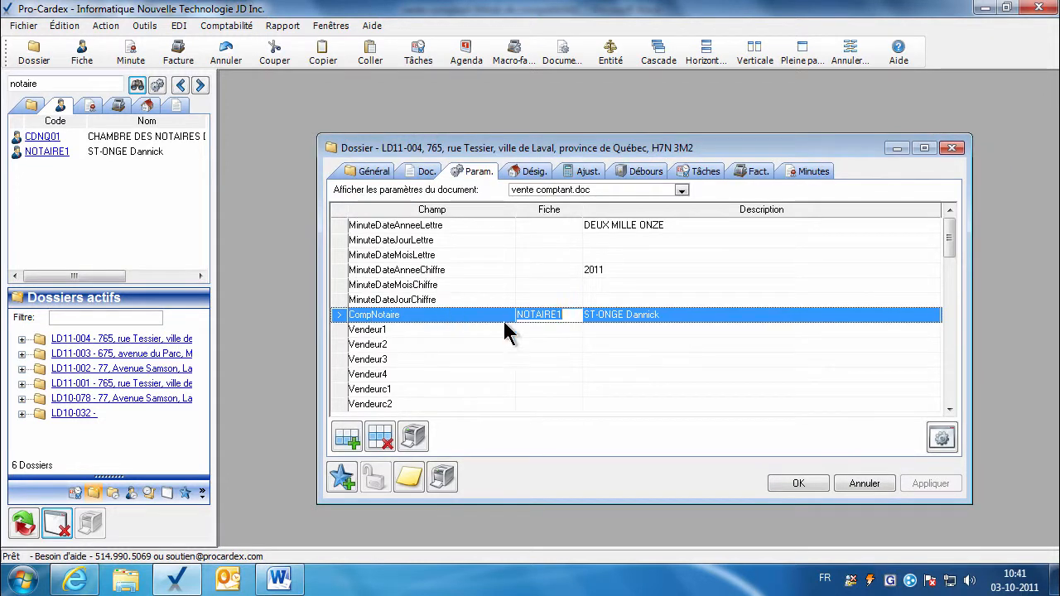
Mark the CompVendeur1 block's Debut and Fin marker lines in the Word template.
{"action": "left_click", "coordinate": [282, 576]}
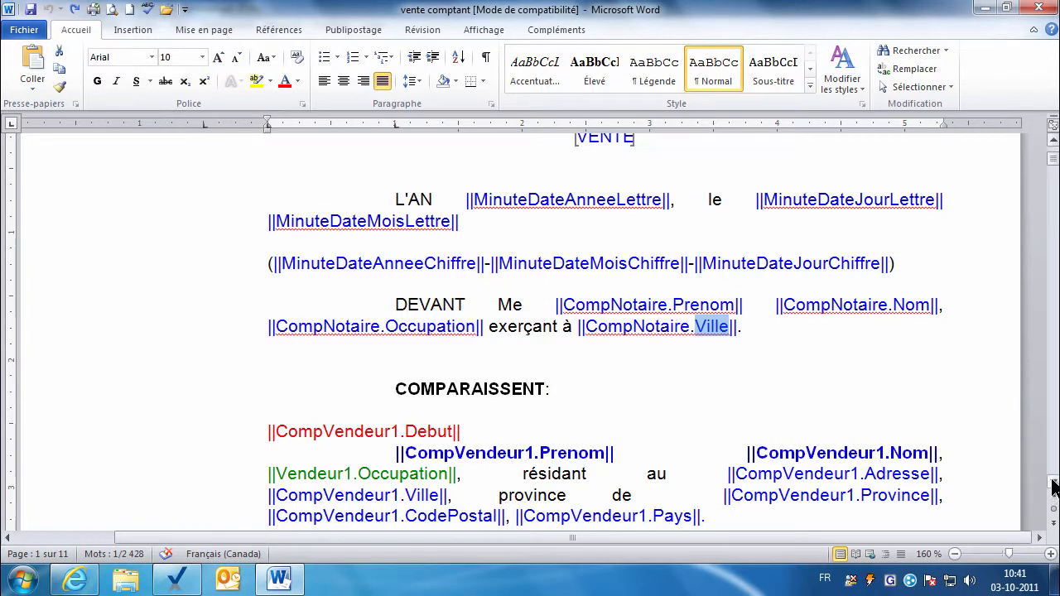
{"action": "scroll", "coordinate": [1055, 487], "scroll_direction": "down", "scroll_amount": 3}
{"action": "left_click", "coordinate": [242, 252]}
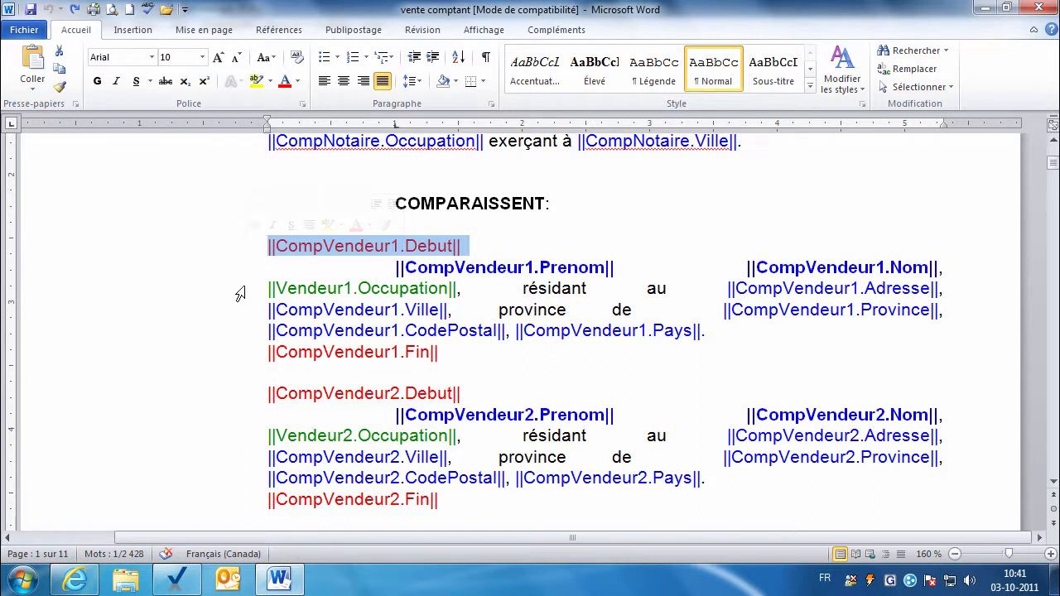
{"action": "left_click", "coordinate": [239, 358]}
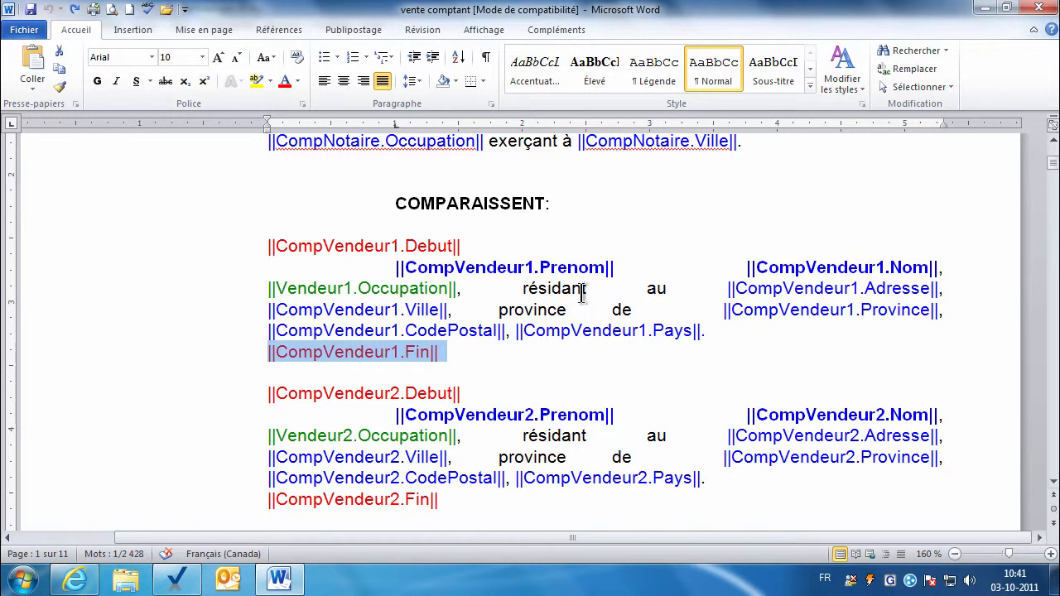
{"action": "left_click", "coordinate": [578, 261]}
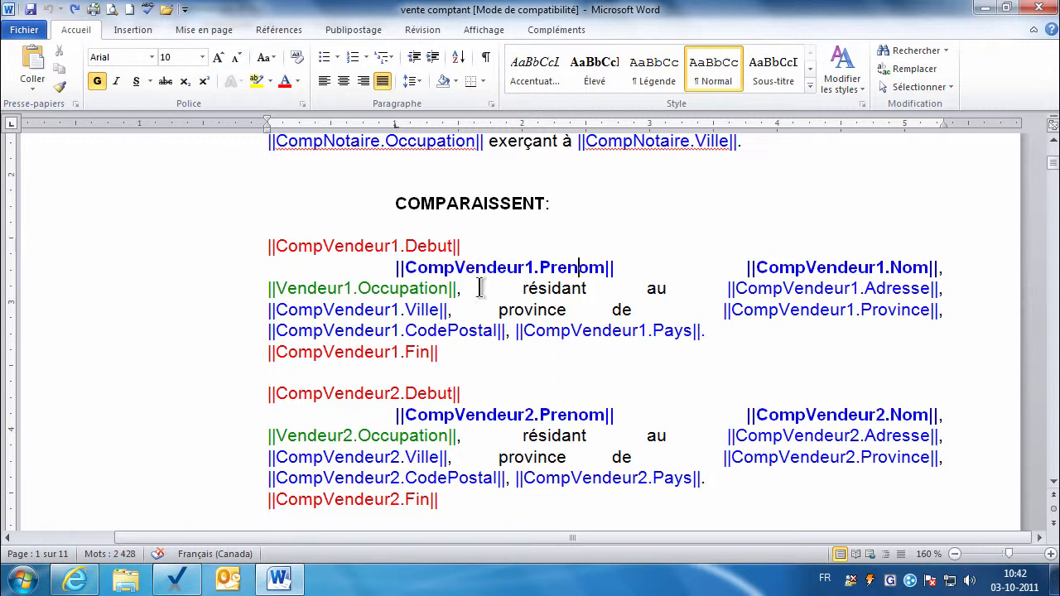
Scroll to the company seller OU section and select its Cie field.
{"action": "scroll", "coordinate": [1056, 487], "scroll_direction": "down", "scroll_amount": 8}
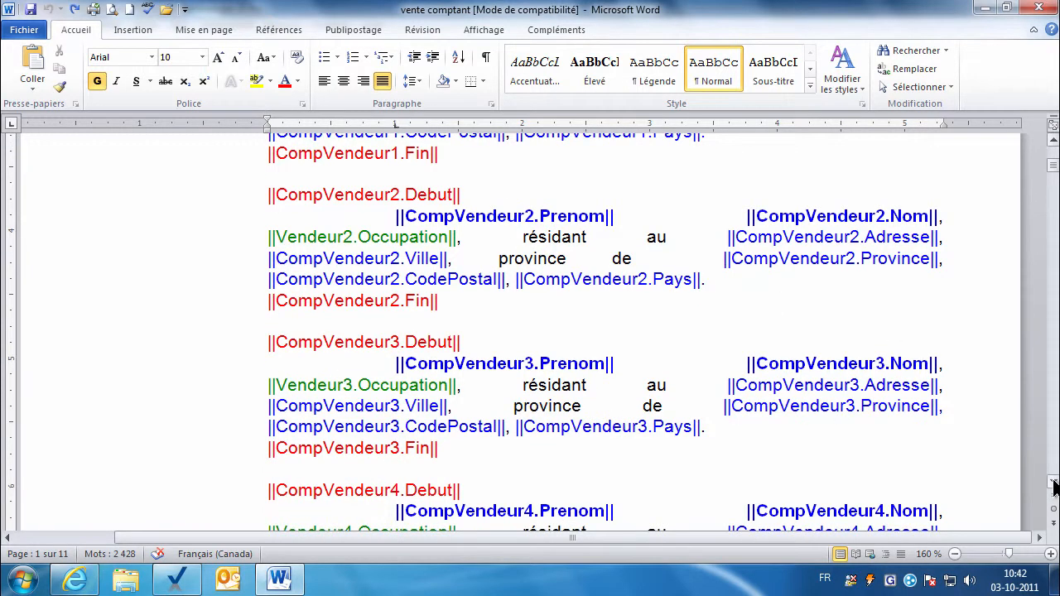
{"action": "scroll", "coordinate": [1055, 487], "scroll_direction": "down", "scroll_amount": 4}
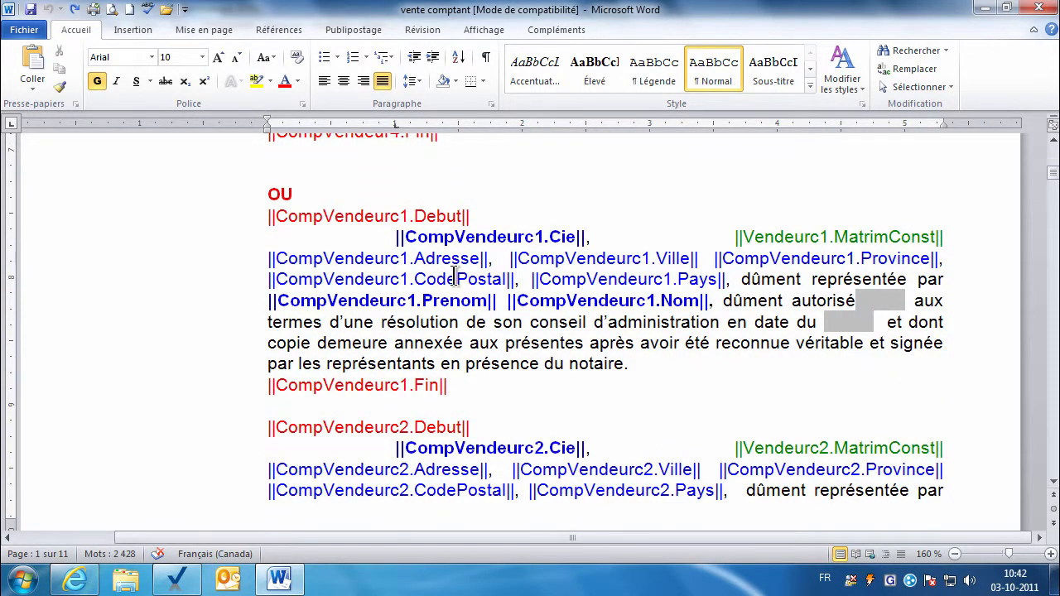
{"action": "double_click", "coordinate": [561, 237]}
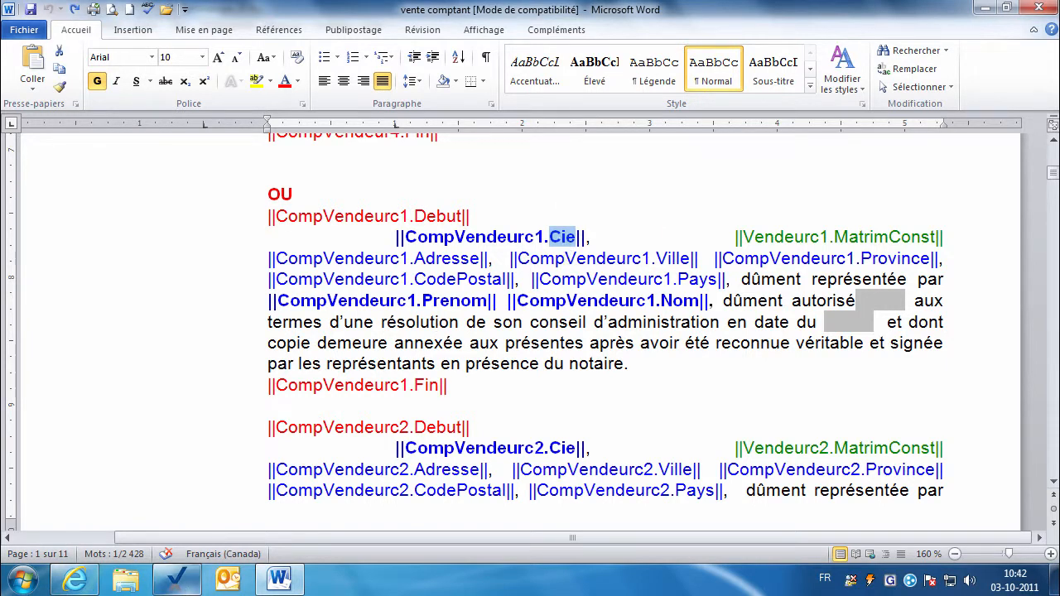
{"action": "left_click", "coordinate": [182, 582]}
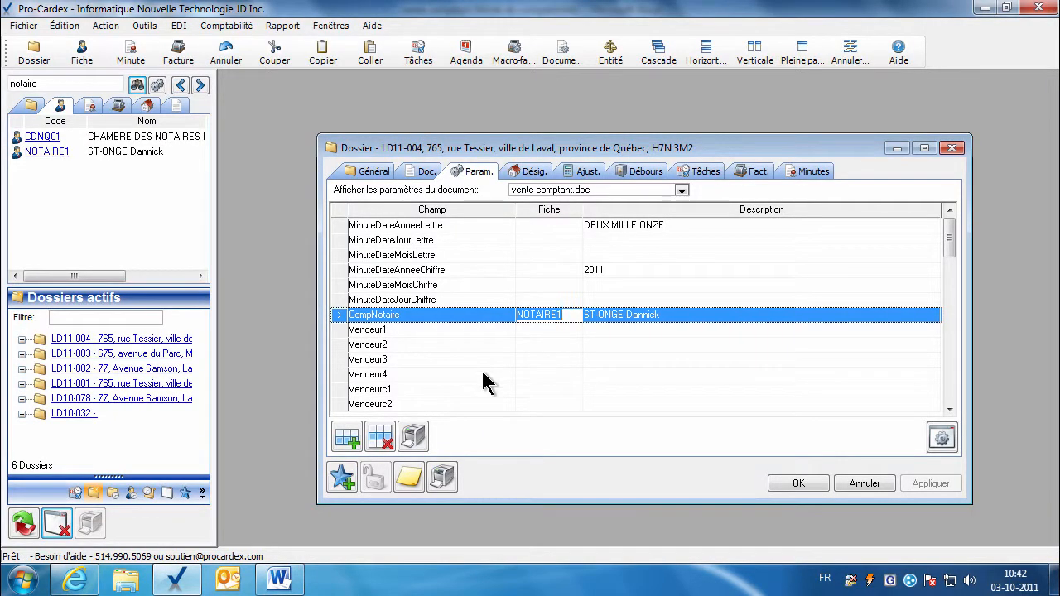
Link the 454545 company record to the Vendeurc1 parameter and apply the change.
{"action": "left_click", "coordinate": [535, 389]}
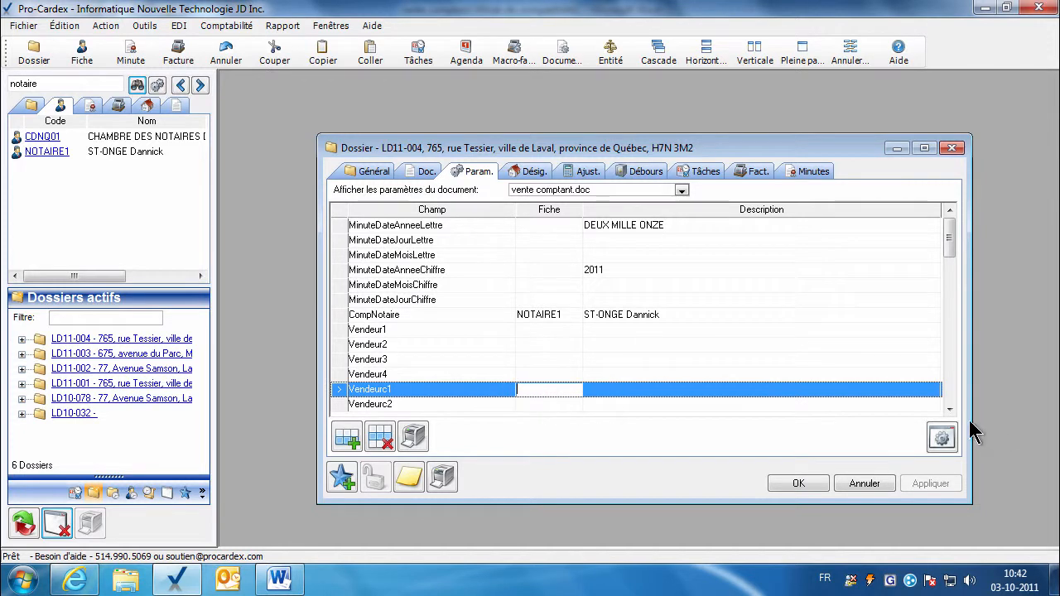
{"action": "left_click", "coordinate": [944, 409]}
{"action": "left_click", "coordinate": [944, 409]}
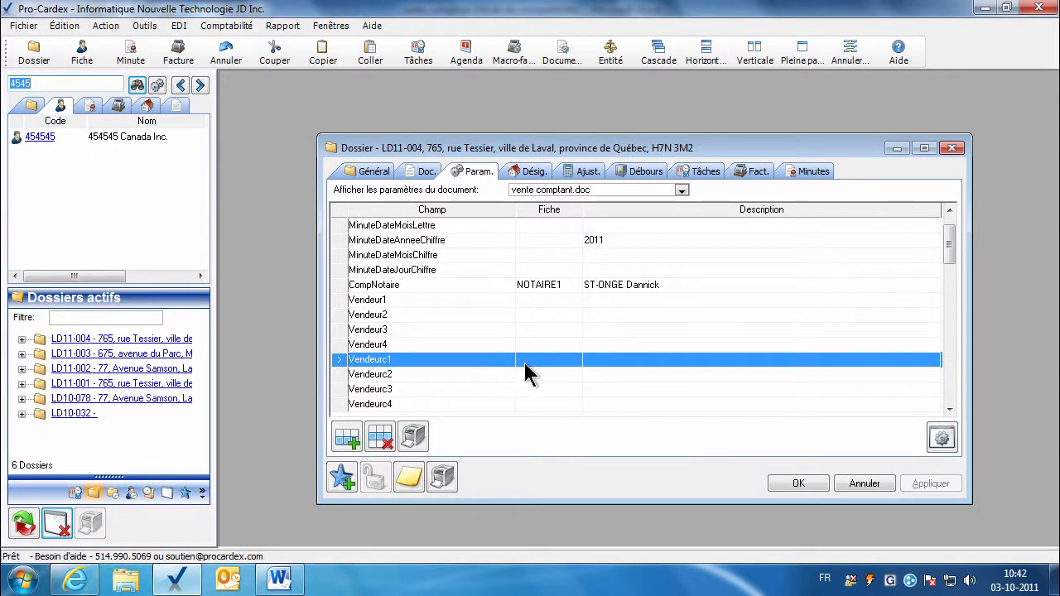
{"action": "left_click", "coordinate": [530, 375]}
{"action": "left_click", "coordinate": [37, 85]}
{"action": "left_click_drag", "start_coordinate": [40, 137], "coordinate": [528, 356]}
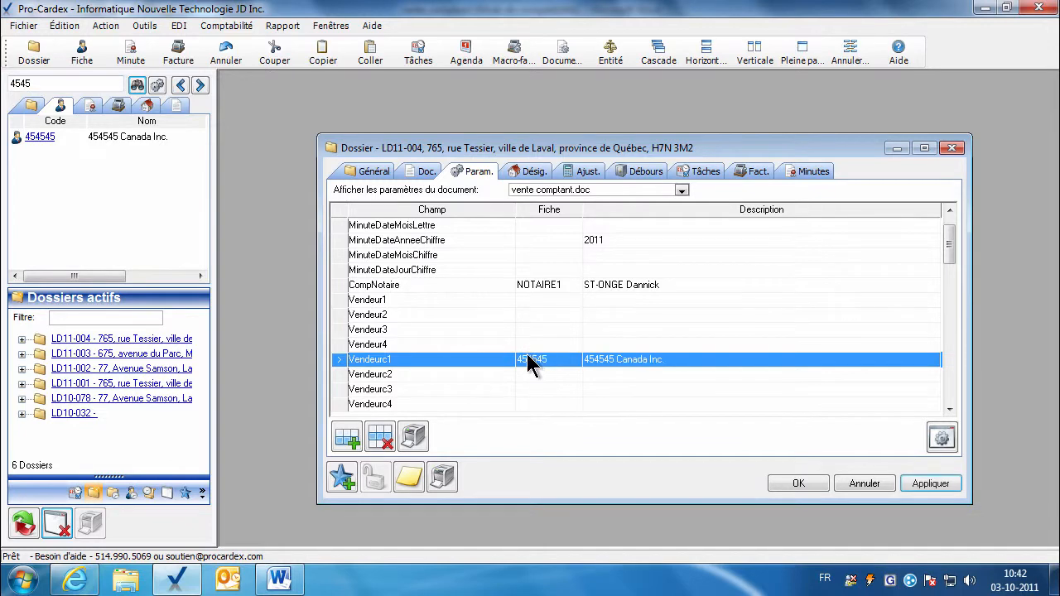
{"action": "left_click", "coordinate": [911, 486]}
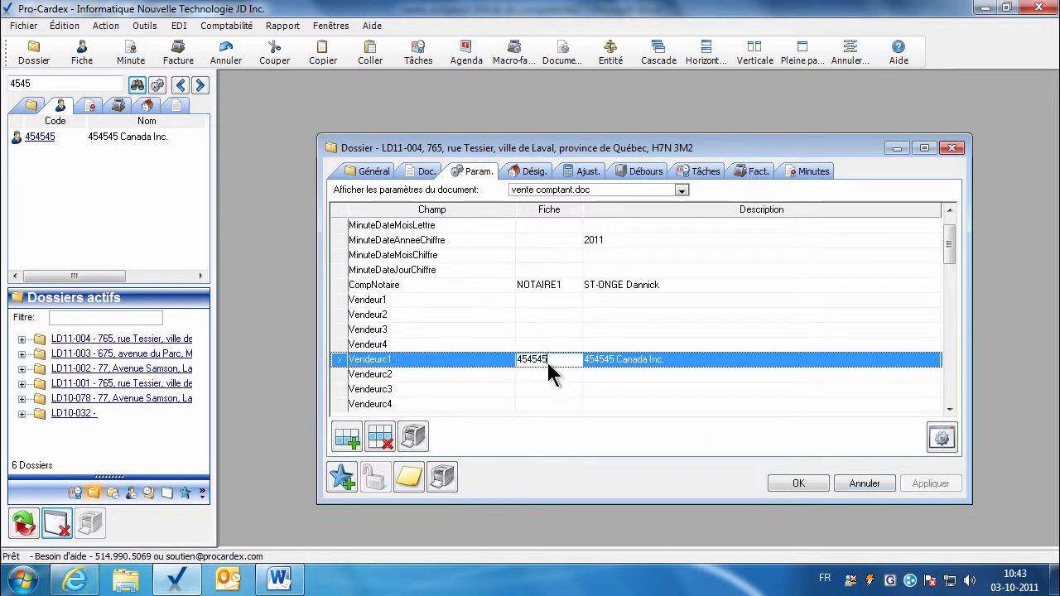
Open the linked 454545 Canada Inc. record, then select the MatrimConst field name in Word.
{"action": "double_click", "coordinate": [549, 368]}
{"action": "left_click", "coordinate": [496, 265]}
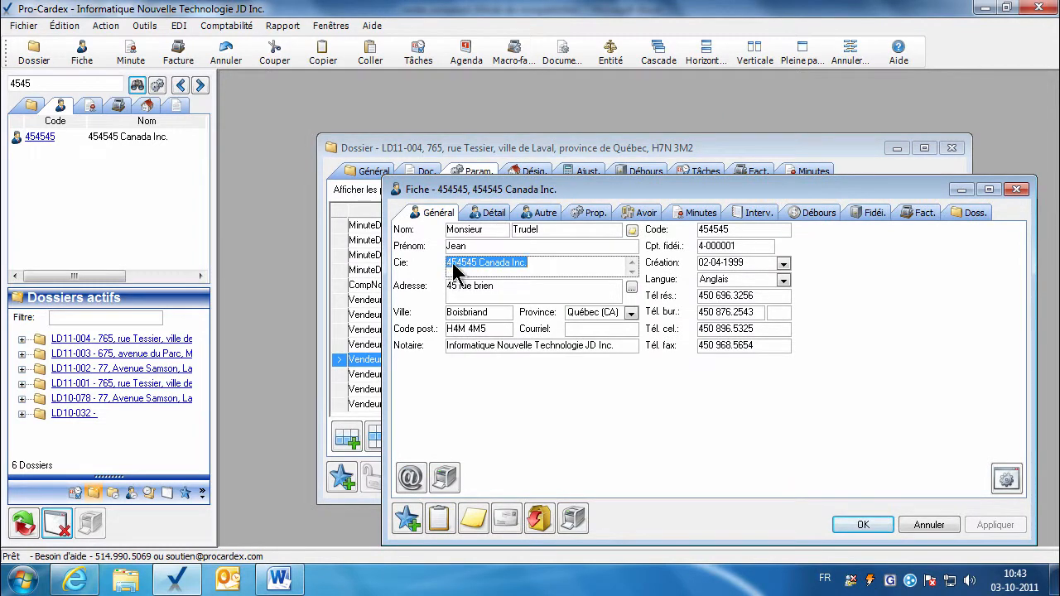
{"action": "left_click", "coordinate": [277, 580]}
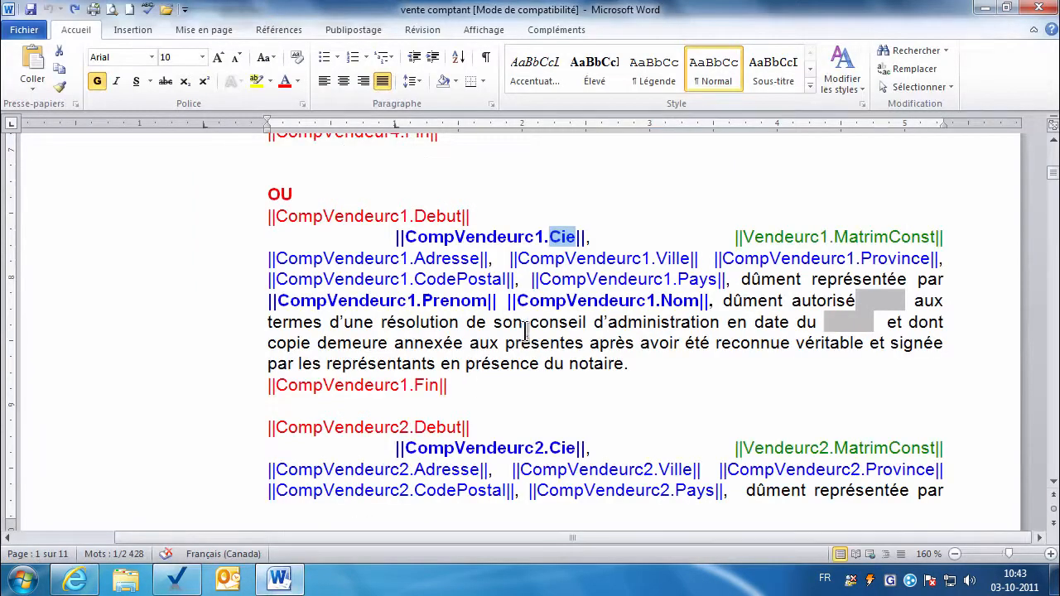
{"action": "left_click", "coordinate": [835, 237]}
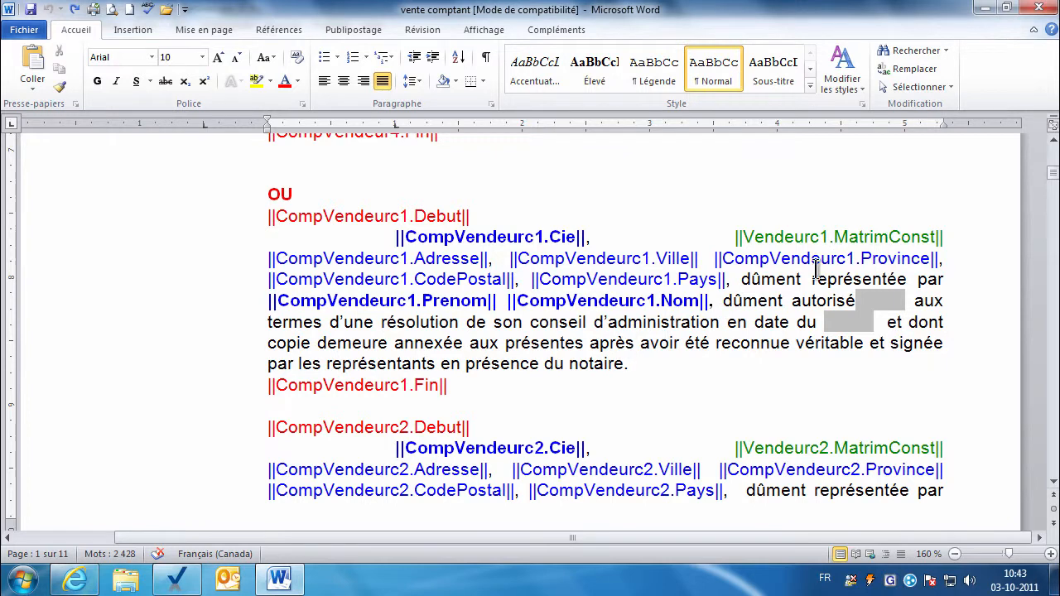
{"action": "key", "text": "shift+Right"}
{"action": "key", "text": "shift+Right"}
{"action": "key", "text": "shift+Right"}
{"action": "key", "text": "shift+Right"}
{"action": "key", "text": "shift+Right"}
{"action": "key", "text": "shift+Right"}
{"action": "key", "text": "shift+Right"}
{"action": "key", "text": "shift+Right"}
{"action": "key", "text": "shift+Right"}
{"action": "key", "text": "shift+Right"}
{"action": "key", "text": "shift+Right"}
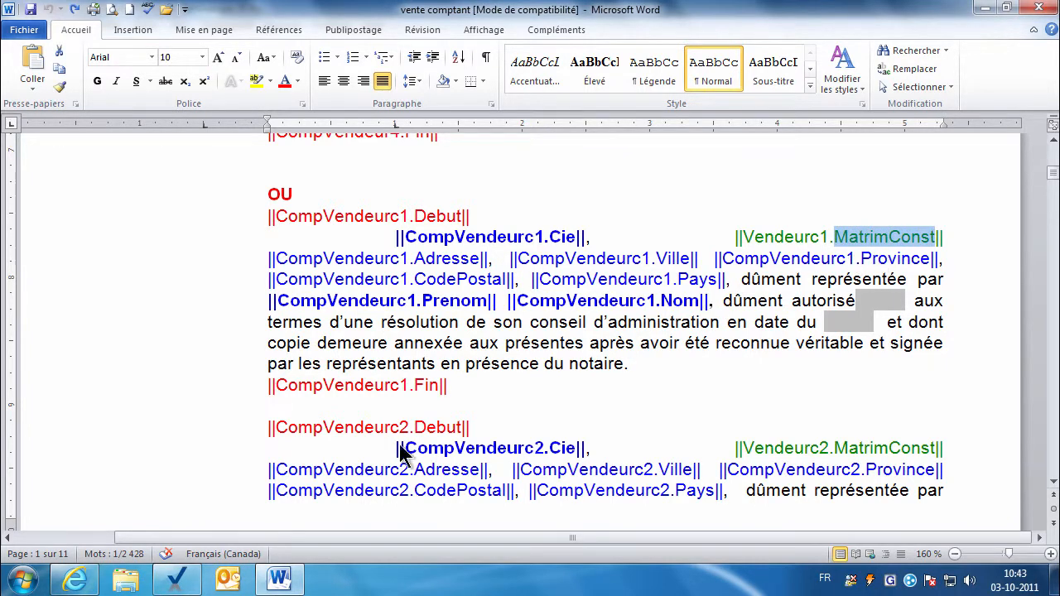
View the record's Autre tab constitution details and select the template's Prenom and Nom field names.
{"action": "left_click", "coordinate": [175, 582]}
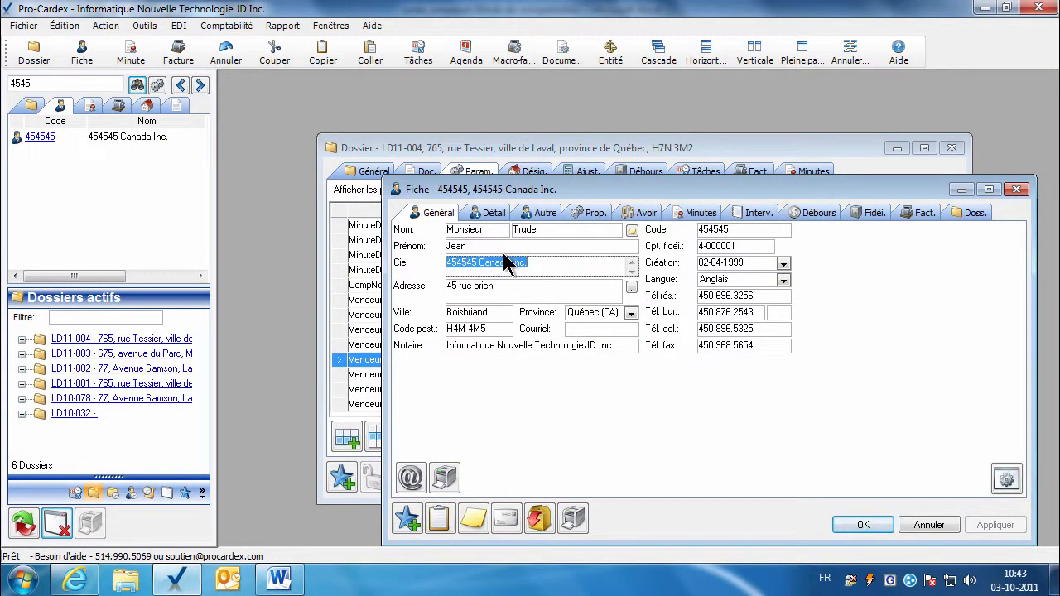
{"action": "left_click", "coordinate": [528, 211]}
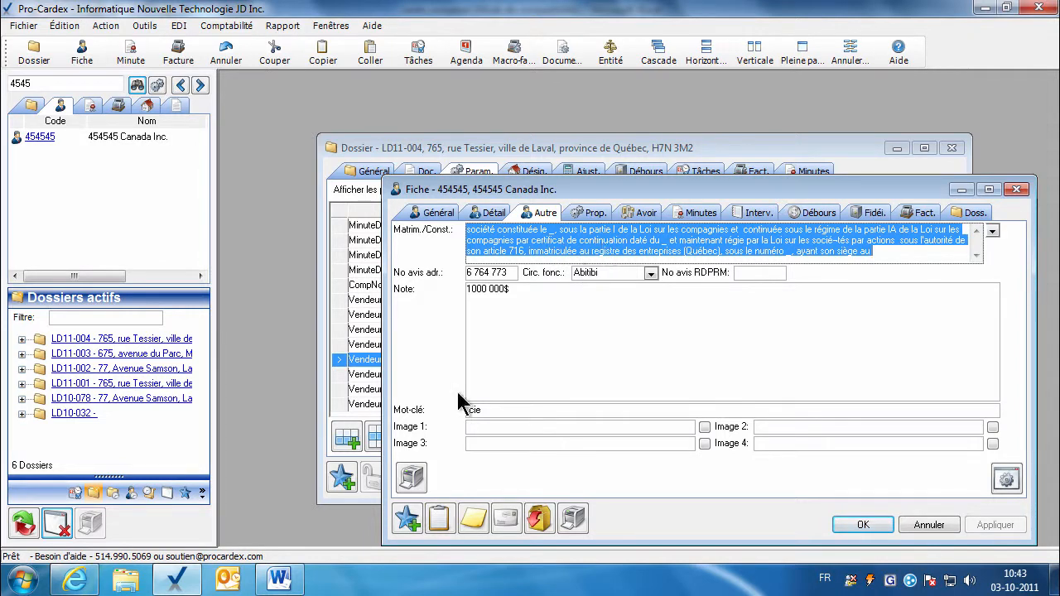
{"action": "left_click", "coordinate": [277, 576]}
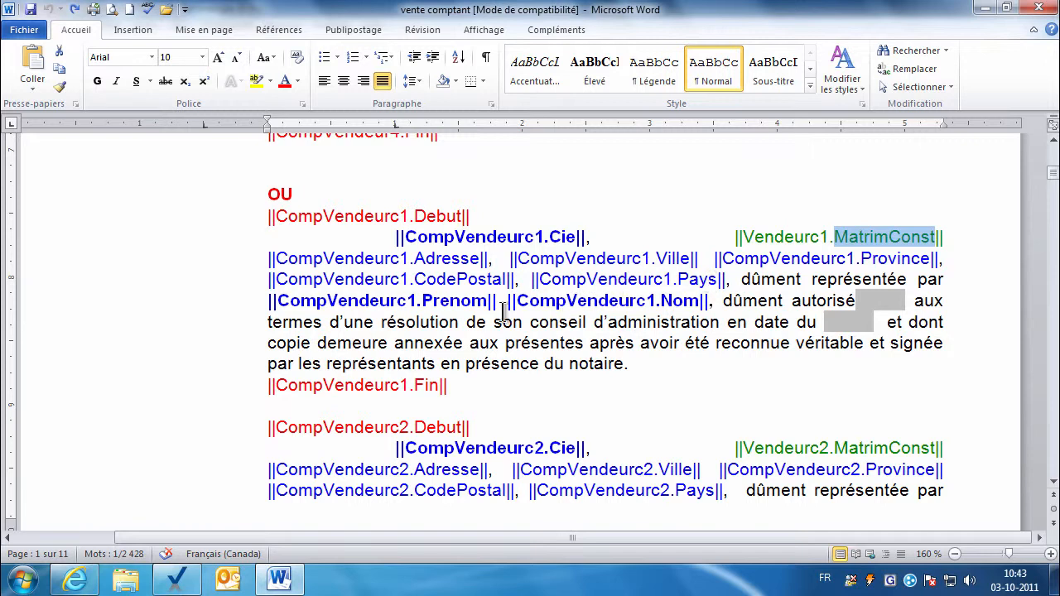
{"action": "double_click", "coordinate": [456, 300]}
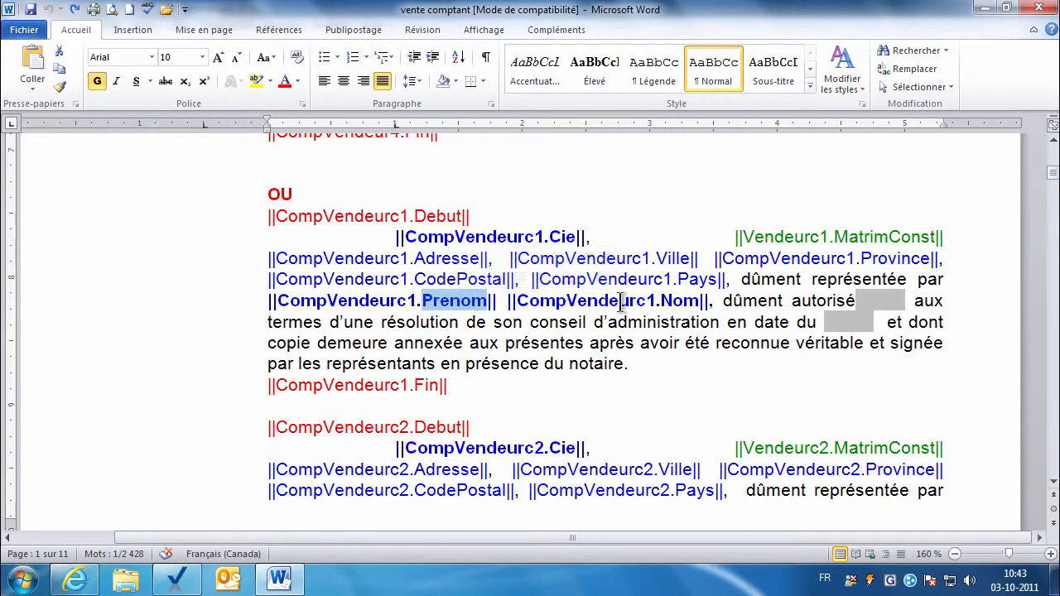
{"action": "double_click", "coordinate": [673, 301]}
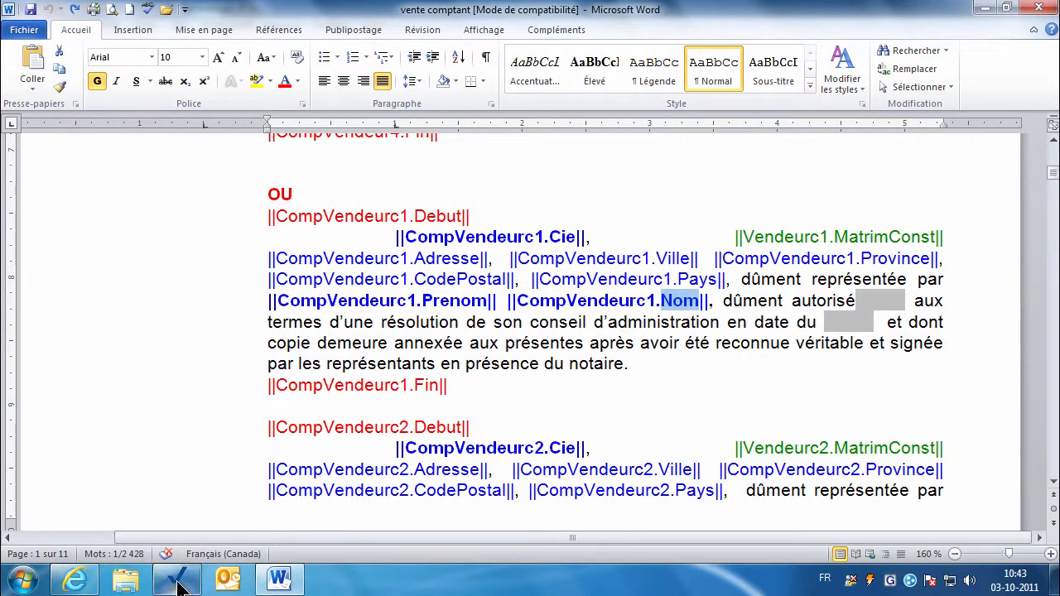
Compare the representative's first name and surname on the Général tab, then close the record.
{"action": "left_click", "coordinate": [176, 578]}
{"action": "left_click", "coordinate": [433, 213]}
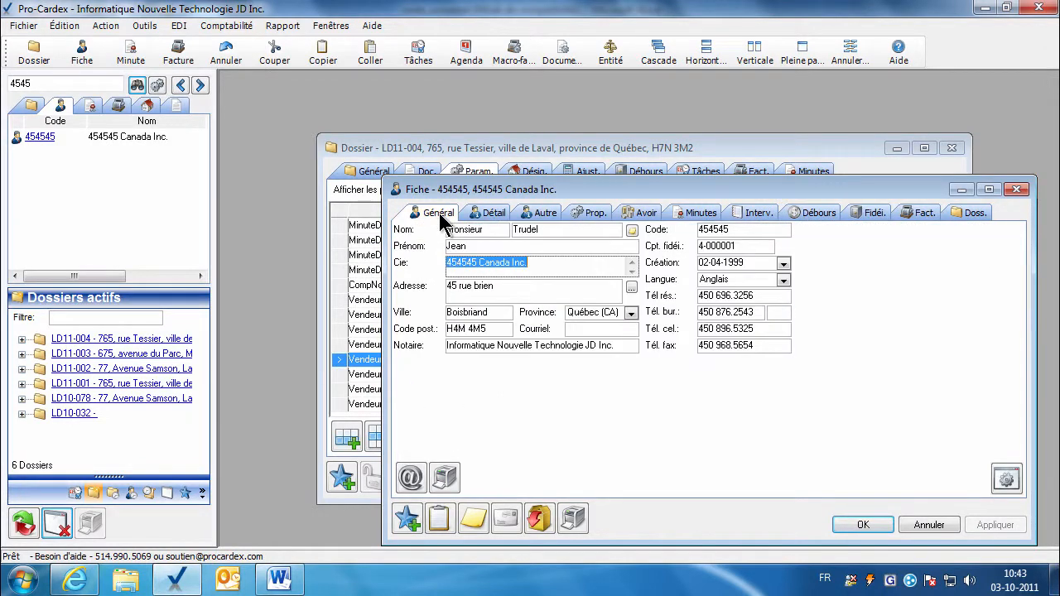
{"action": "double_click", "coordinate": [462, 246]}
{"action": "double_click", "coordinate": [524, 229]}
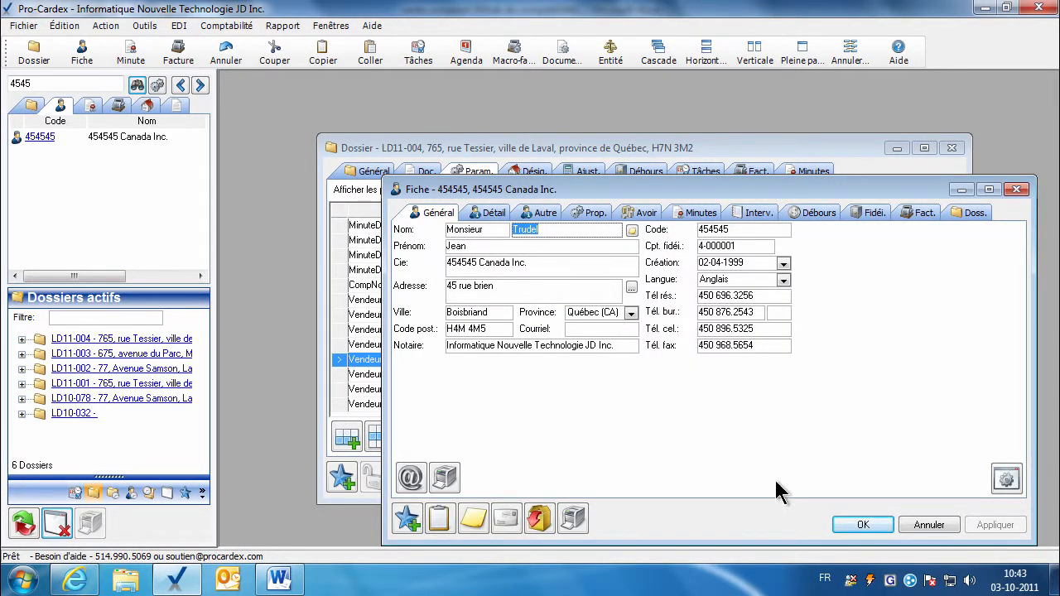
{"action": "key", "text": "Escape"}
{"action": "left_click", "coordinate": [280, 579]}
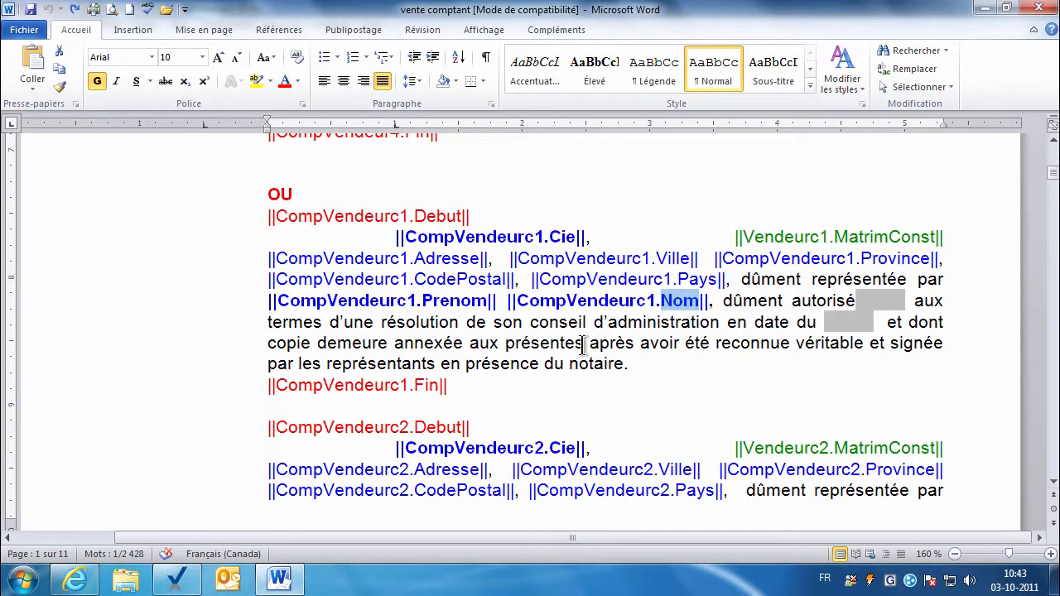
Scroll down the vente comptant template past the buyer blocks.
{"action": "left_click", "coordinate": [1053, 481]}
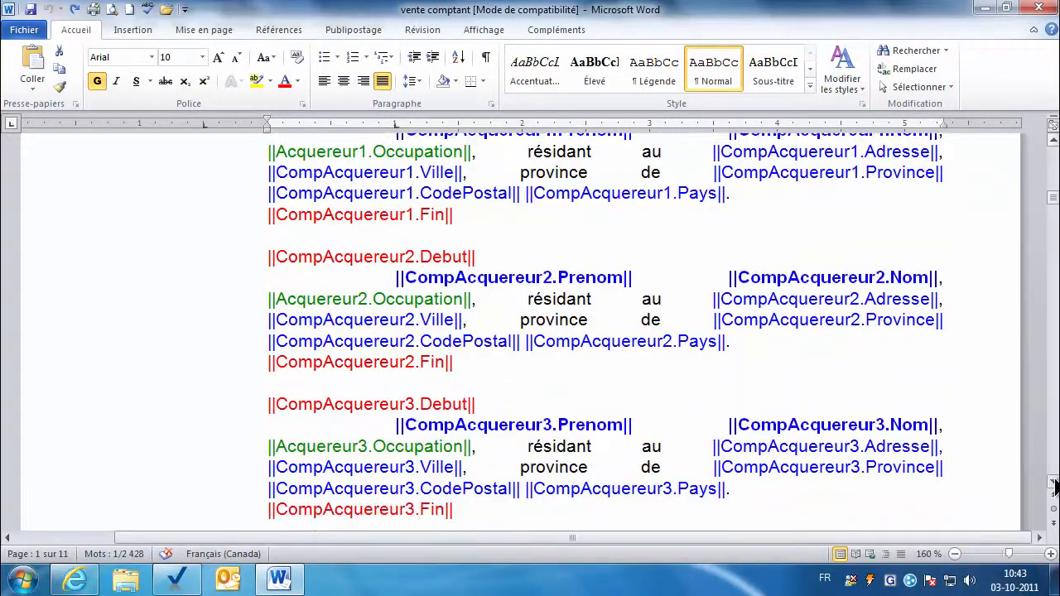
{"action": "left_click_drag", "start_coordinate": [1053, 202], "coordinate": [1052, 241]}
{"action": "left_click", "coordinate": [1053, 482]}
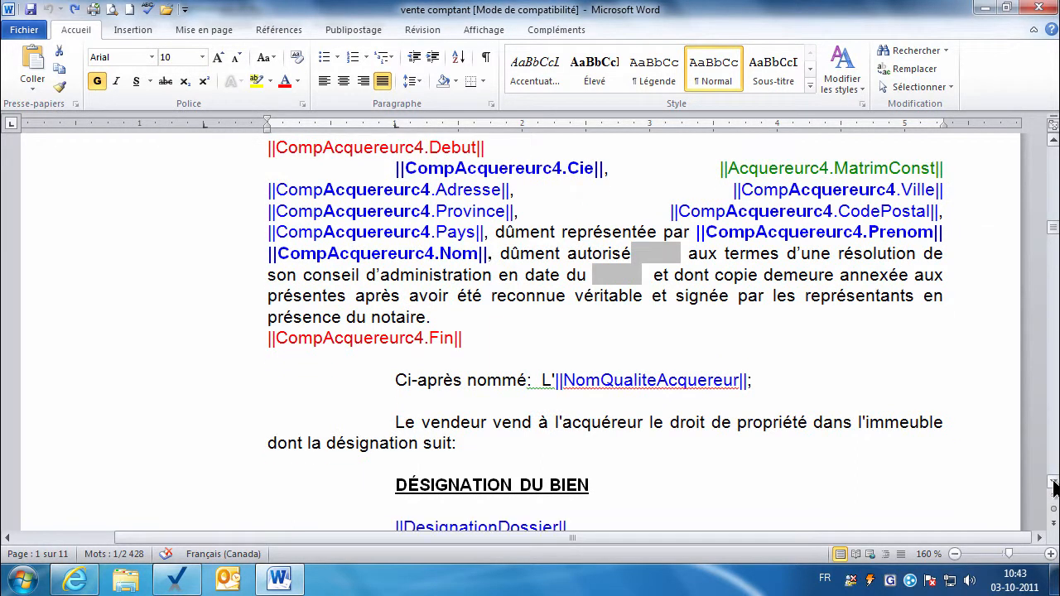
{"action": "left_click", "coordinate": [1054, 482]}
{"action": "left_click", "coordinate": [1053, 482]}
{"action": "left_click", "coordinate": [1053, 482]}
{"action": "left_click", "coordinate": [1054, 482]}
{"action": "left_click", "coordinate": [1054, 482]}
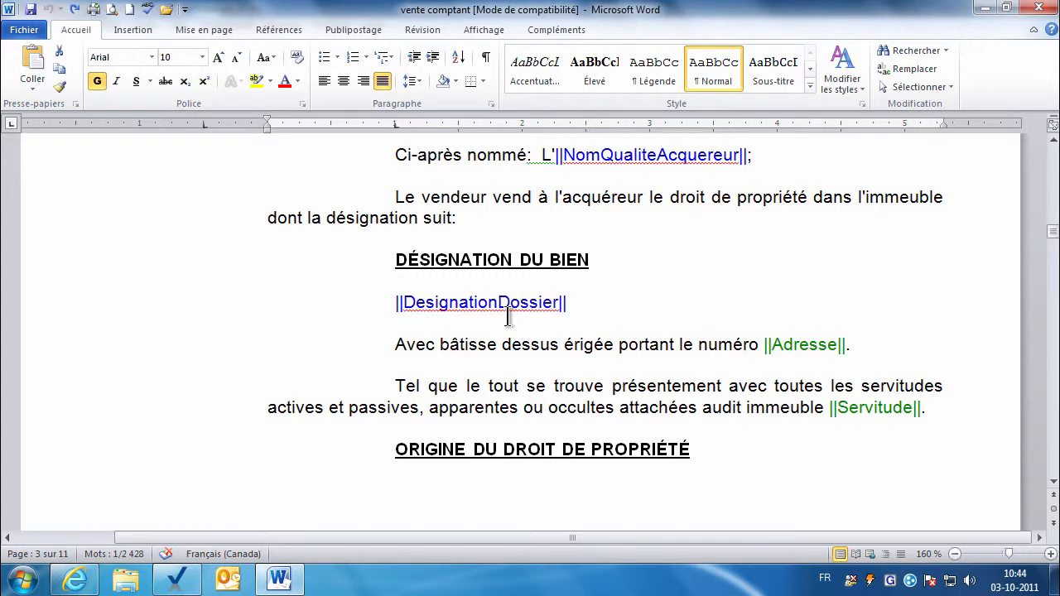
Place the cursor in the Adresse field, then continue to the page 4 radiation clauses.
{"action": "left_click", "coordinate": [787, 348]}
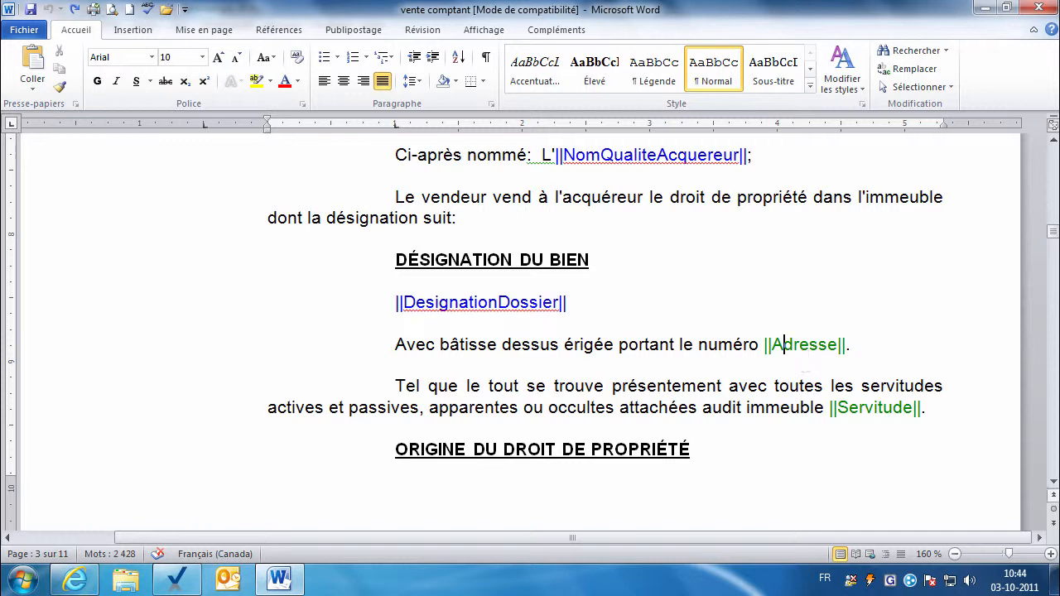
{"action": "left_click", "coordinate": [1053, 482]}
{"action": "left_click_drag", "start_coordinate": [1054, 487], "coordinate": [1053, 487]}
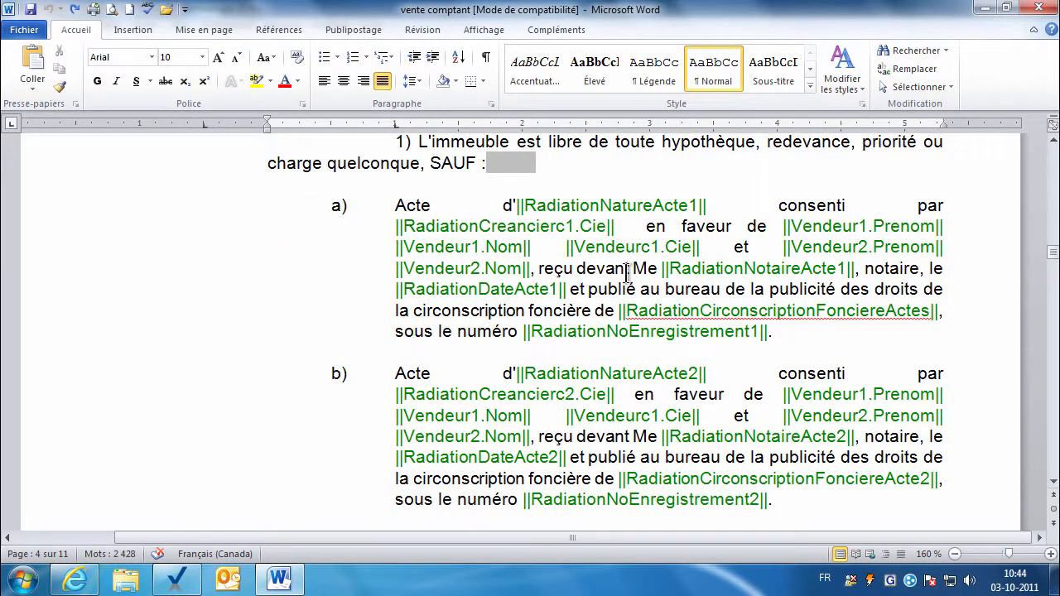
Inspect RadiationNatureActe1, RadiationCreancierc1.Cie (selecting Cie) and RadiationNotaireActe1 placeholders.
{"action": "left_click", "coordinate": [641, 206]}
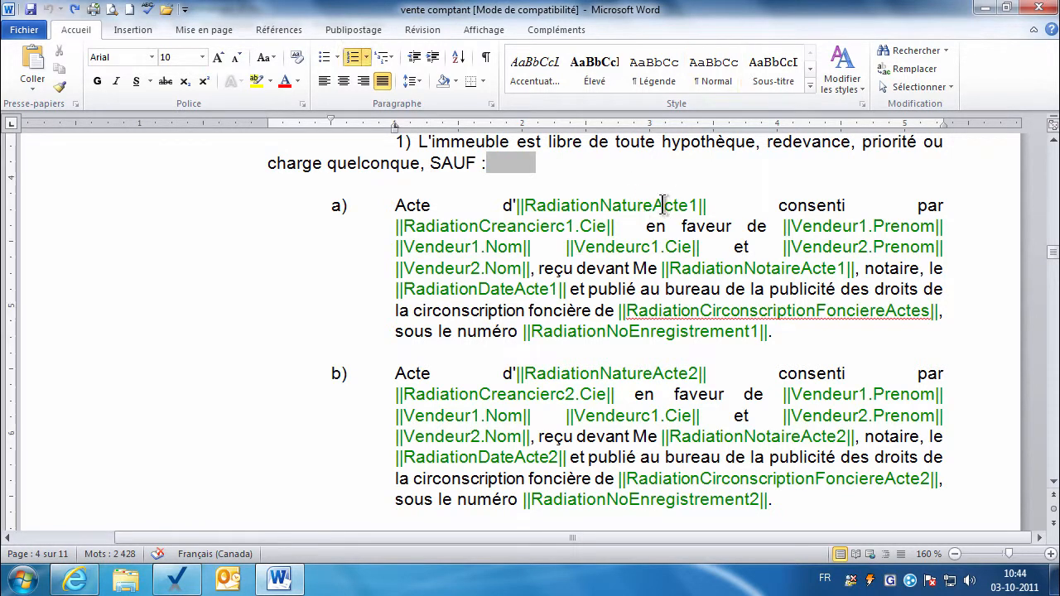
{"action": "left_click", "coordinate": [575, 226]}
{"action": "double_click", "coordinate": [591, 226]}
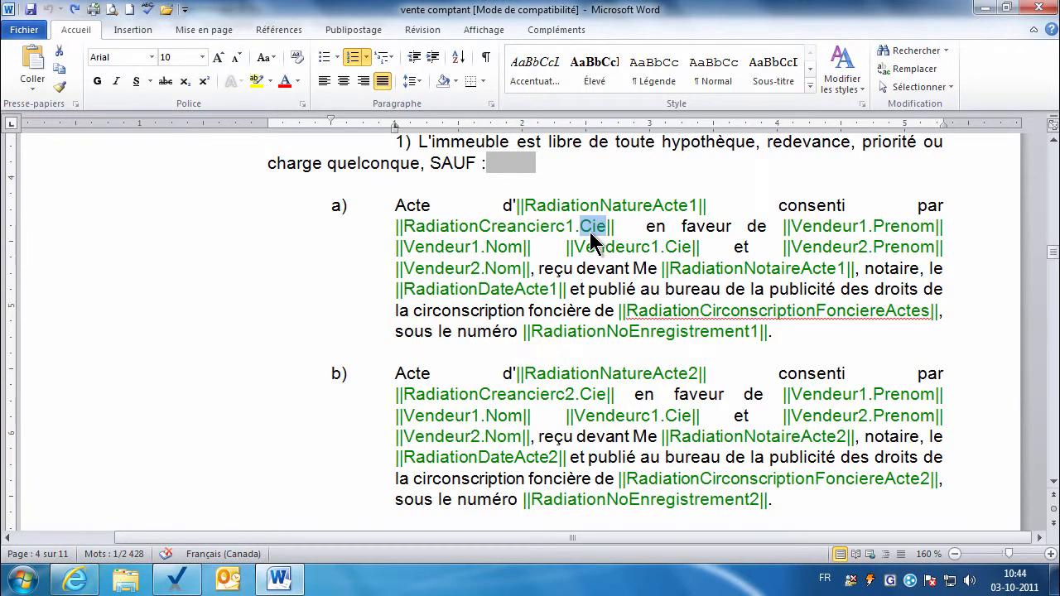
{"action": "left_click", "coordinate": [733, 268]}
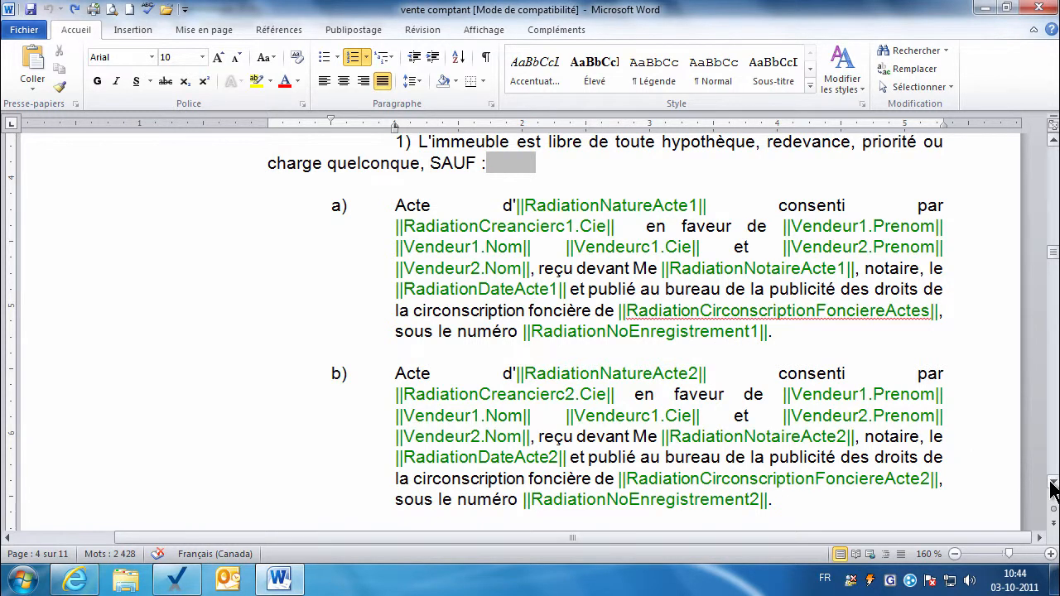
Scroll down to the spouse intervention and ÉTAT CIVIL sections around pages 6–7.
{"action": "scroll", "coordinate": [1052, 488], "scroll_direction": "down", "scroll_amount": 5}
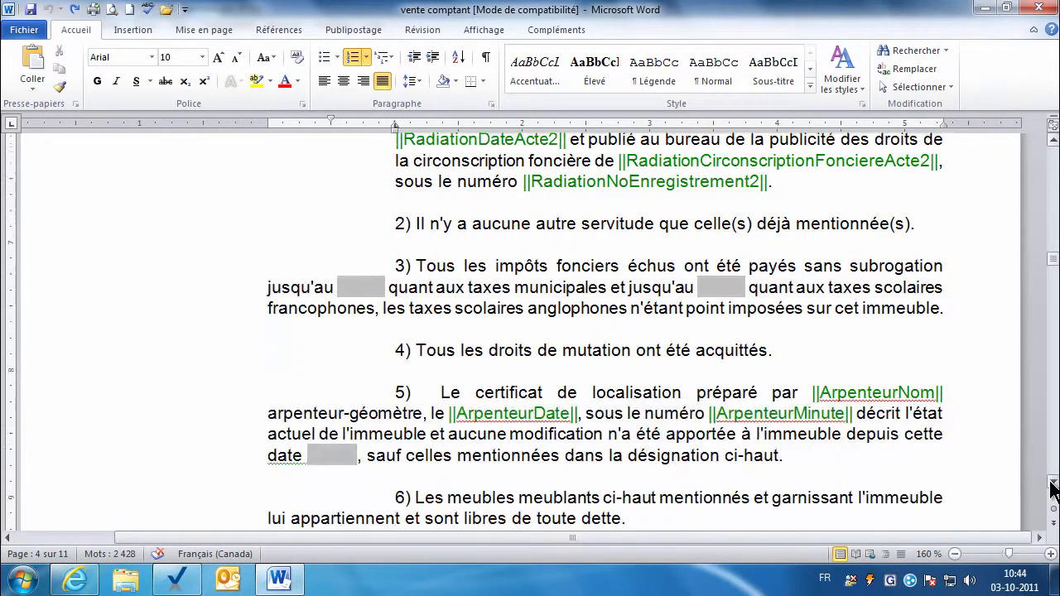
{"action": "scroll", "coordinate": [1052, 488], "scroll_direction": "down", "scroll_amount": 4}
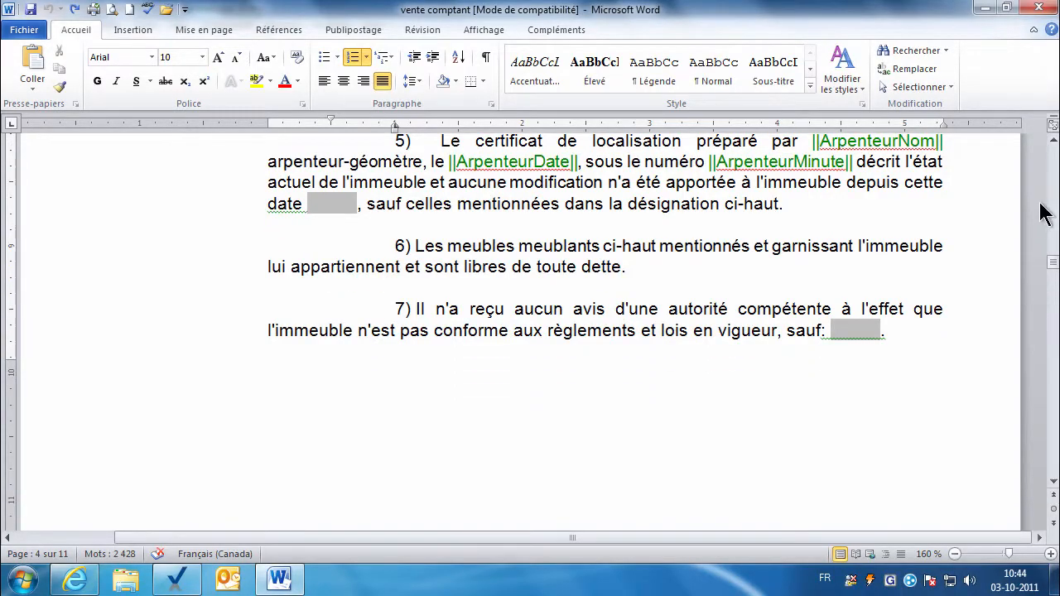
{"action": "left_click_drag", "start_coordinate": [1051, 263], "coordinate": [1050, 339]}
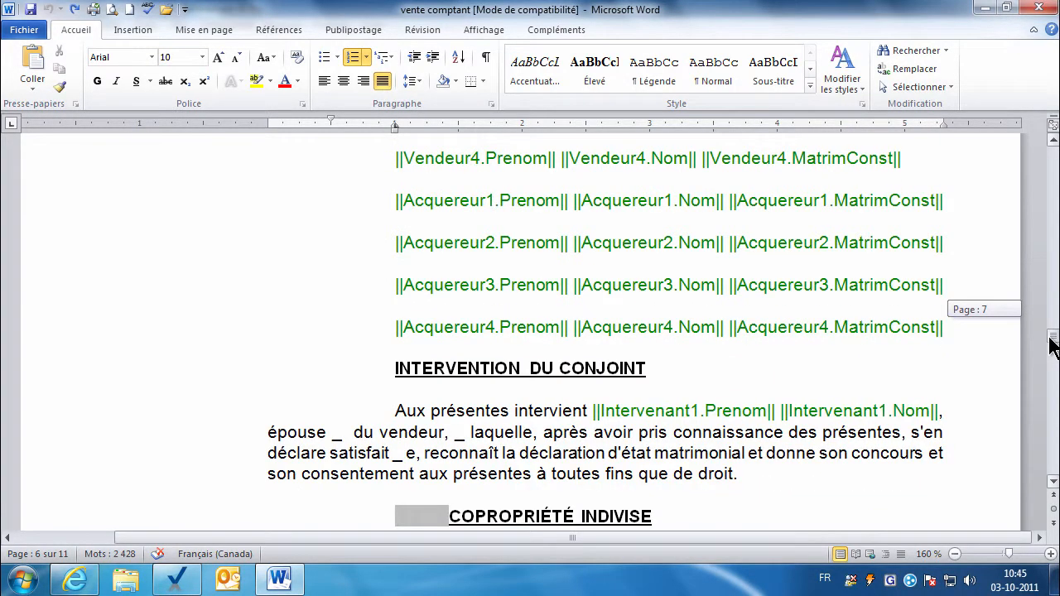
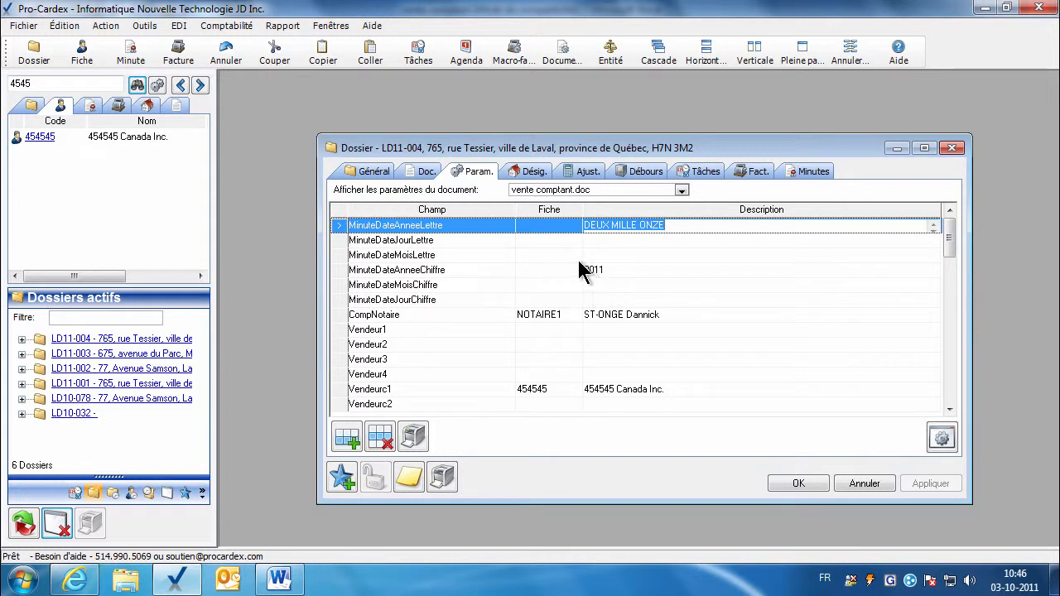
Review the date parameters (year, month and day, in words and figures) and the notary value.
{"action": "scroll", "coordinate": [588, 264], "scroll_direction": "down", "scroll_amount": 2}
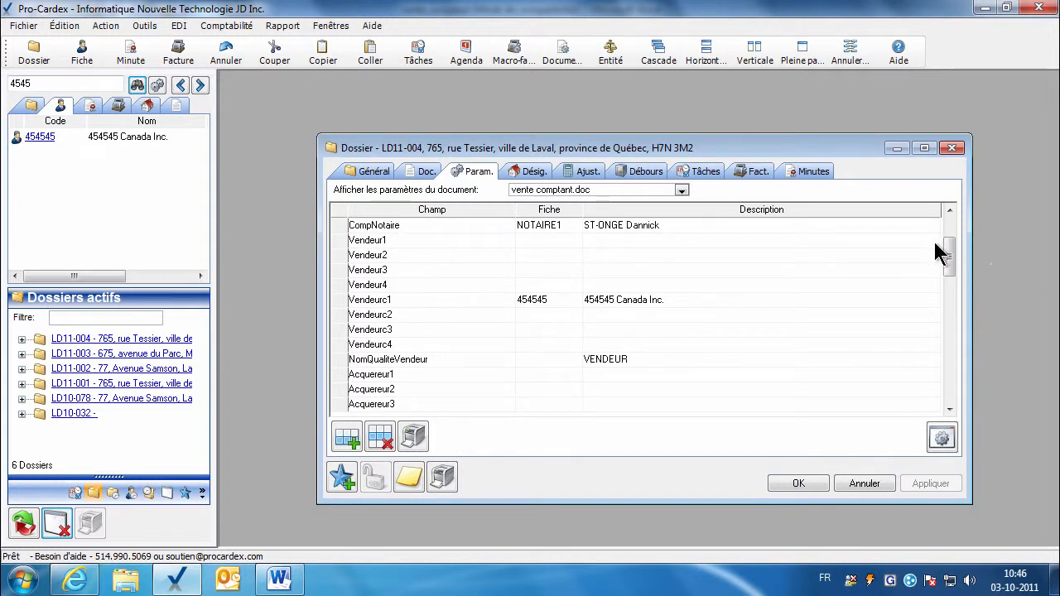
{"action": "left_click_drag", "start_coordinate": [949, 249], "coordinate": [919, 222]}
{"action": "left_click", "coordinate": [638, 232]}
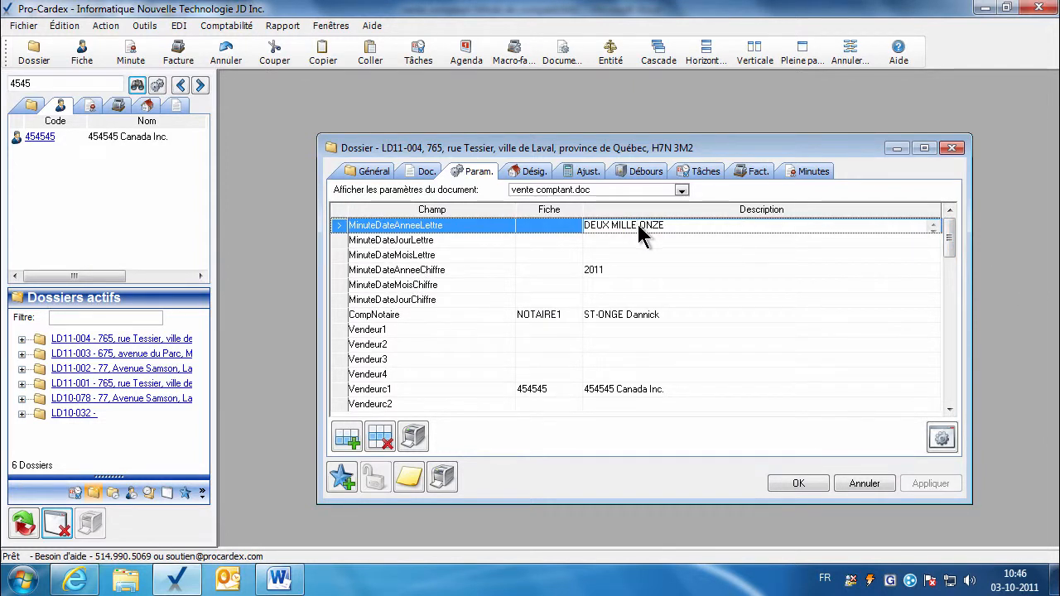
{"action": "left_click", "coordinate": [641, 238]}
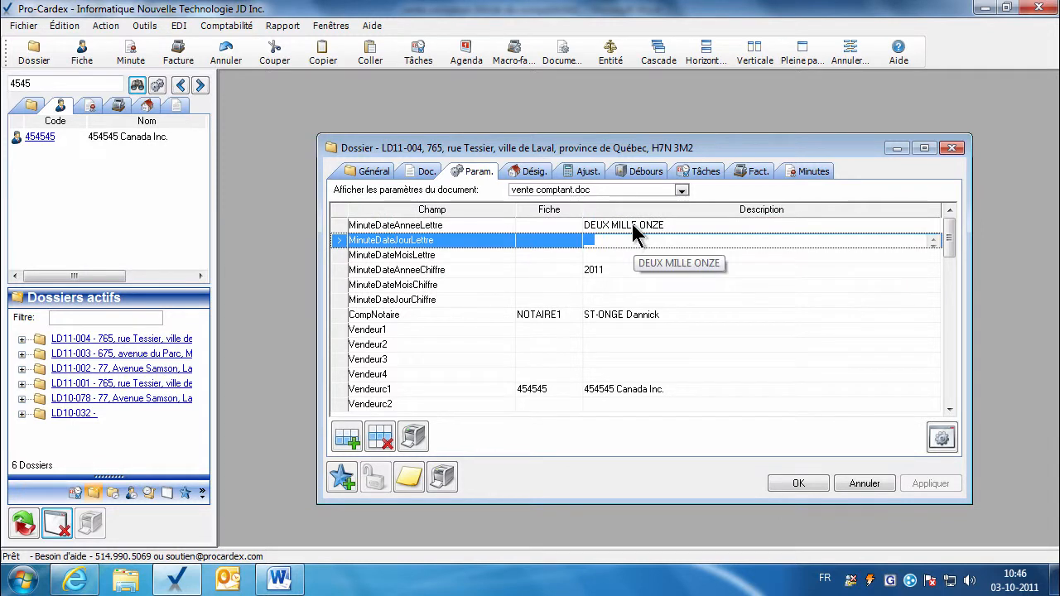
{"action": "left_click", "coordinate": [815, 259]}
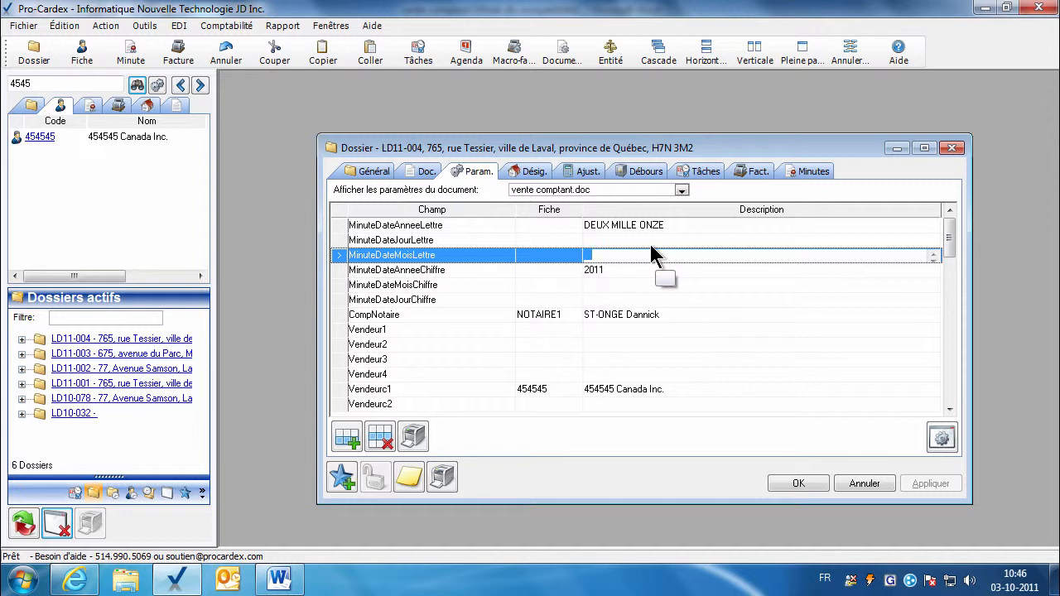
{"action": "left_click", "coordinate": [588, 244]}
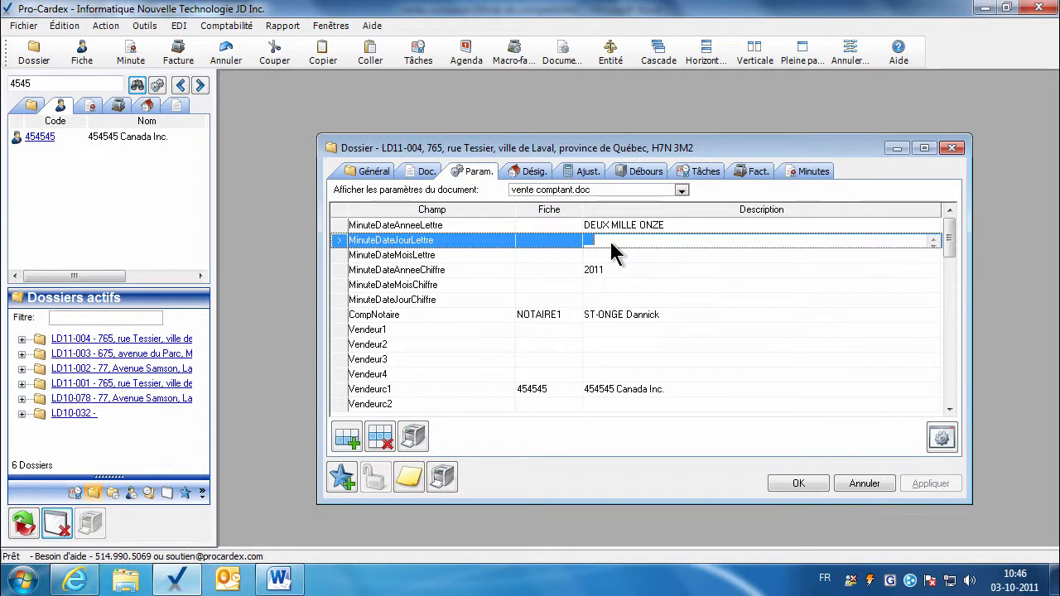
{"action": "left_click", "coordinate": [597, 255]}
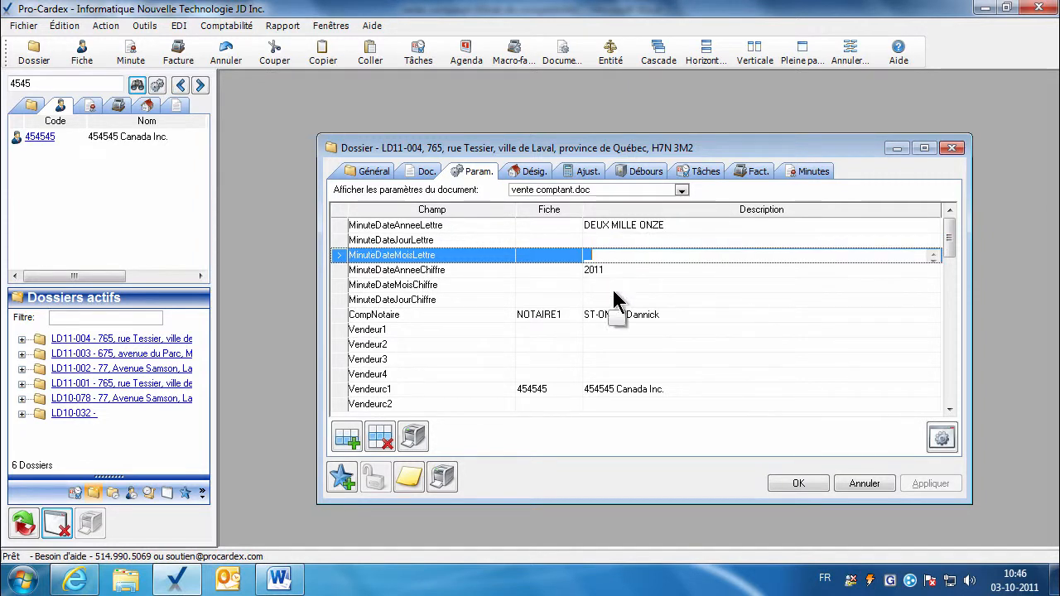
{"action": "left_click", "coordinate": [574, 270]}
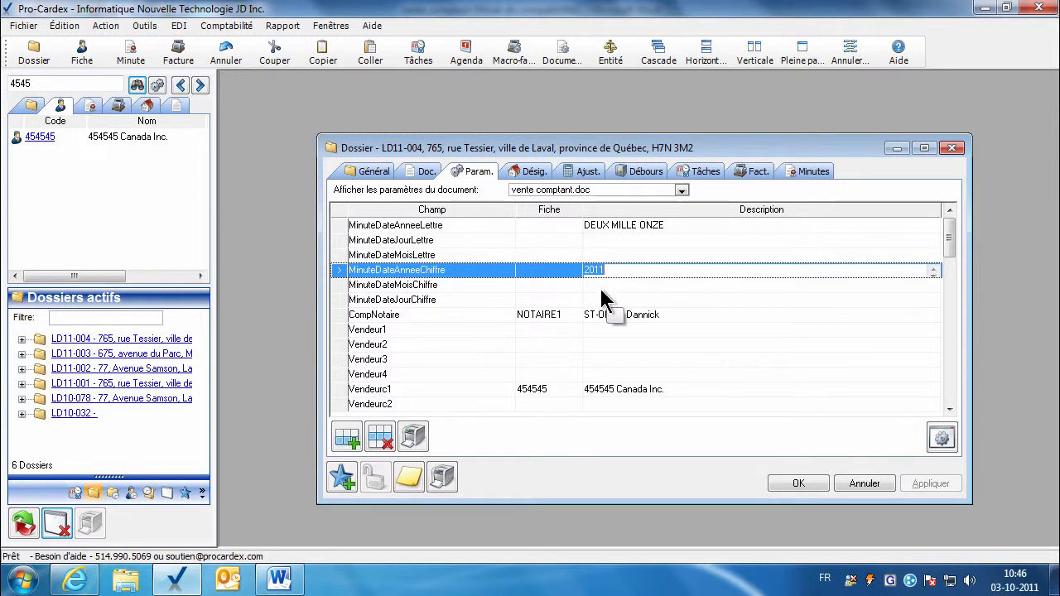
{"action": "left_click", "coordinate": [601, 288]}
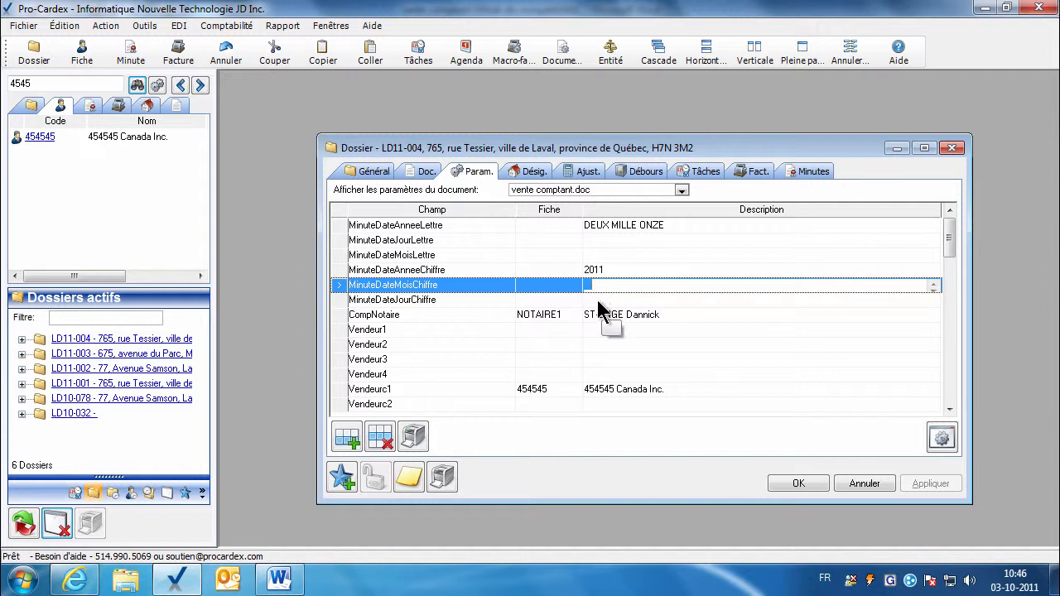
{"action": "left_click", "coordinate": [605, 302]}
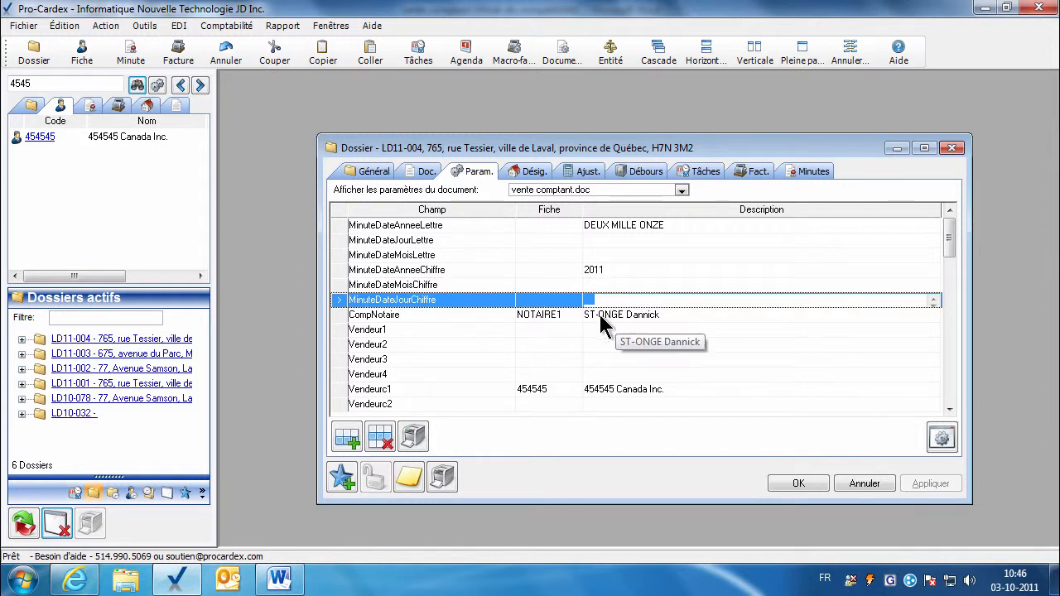
{"action": "left_click", "coordinate": [603, 322]}
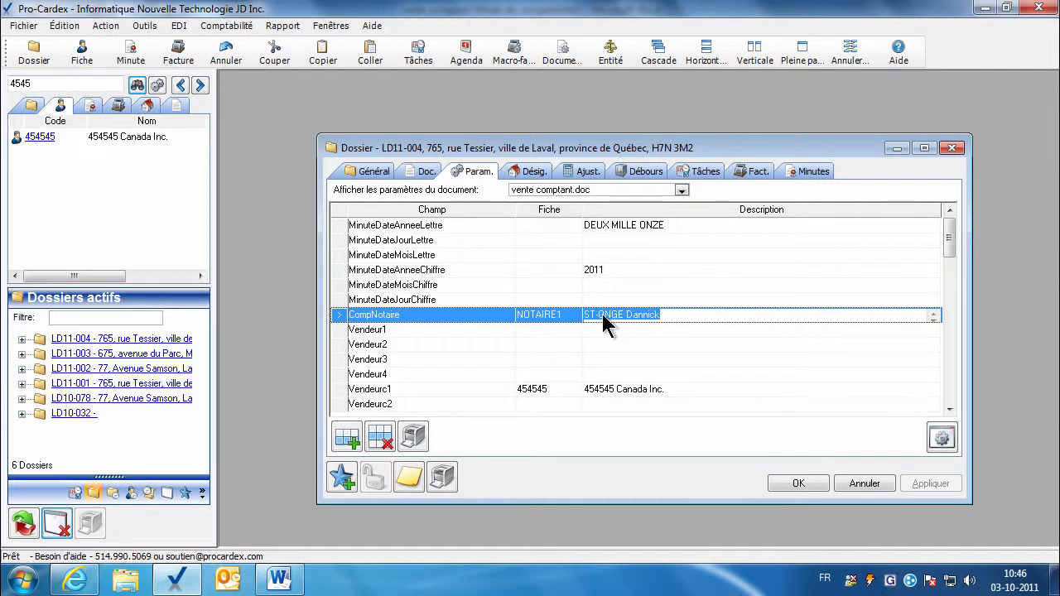
Search for the two seller clients and assign them to Vendeur1 and Vendeur2.
{"action": "left_click", "coordinate": [550, 332]}
{"action": "left_click", "coordinate": [949, 409]}
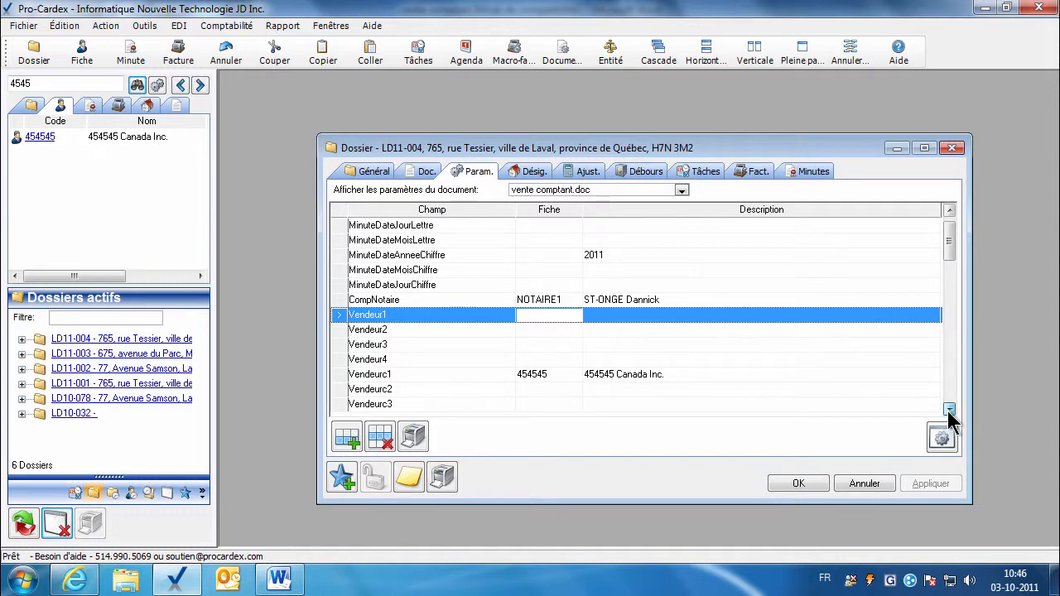
{"action": "left_click", "coordinate": [951, 212]}
{"action": "left_click", "coordinate": [951, 212]}
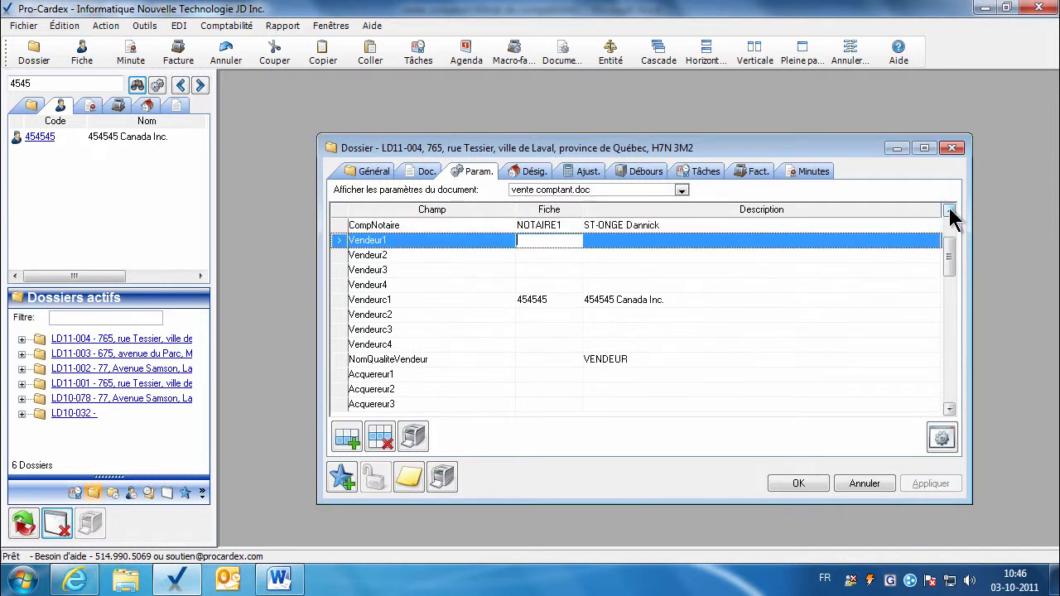
{"action": "left_click", "coordinate": [951, 212]}
{"action": "left_click", "coordinate": [951, 212]}
{"action": "left_click", "coordinate": [46, 83]}
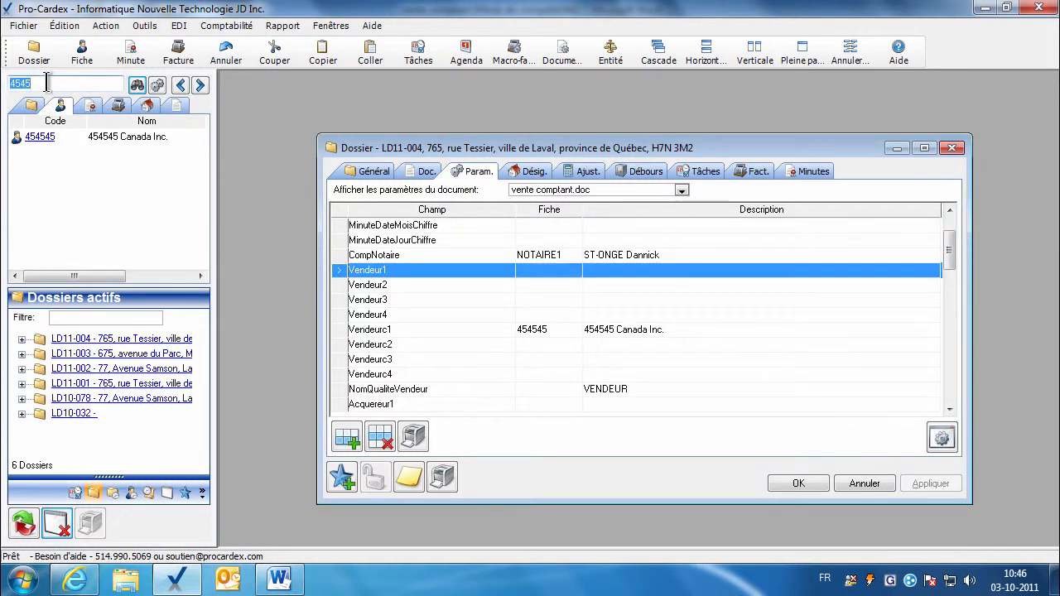
{"action": "type", "text": "br"}
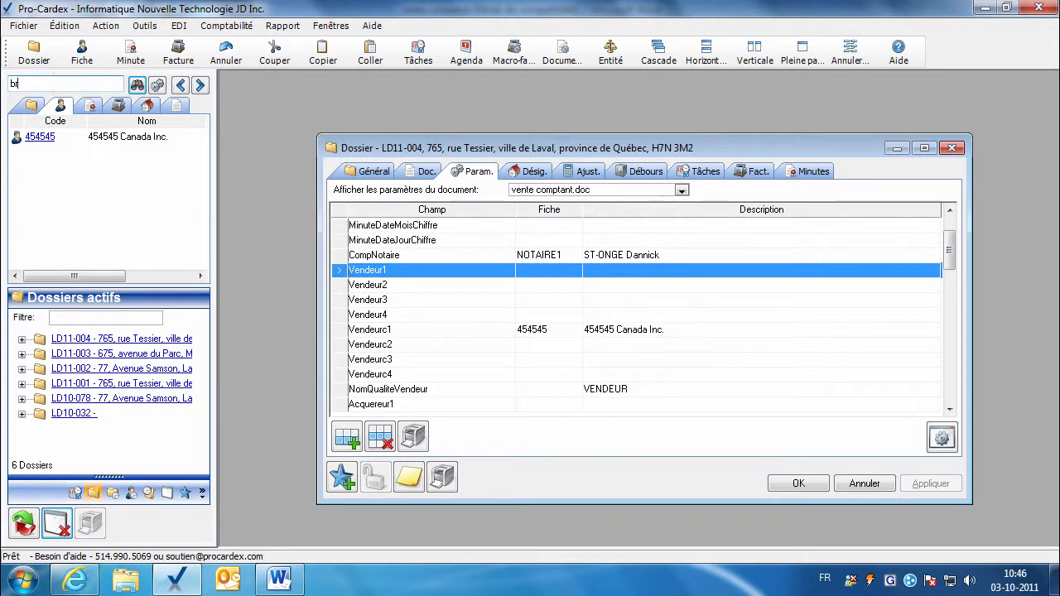
{"action": "type", "text": "odeur;bernier"}
{"action": "key", "text": "Return"}
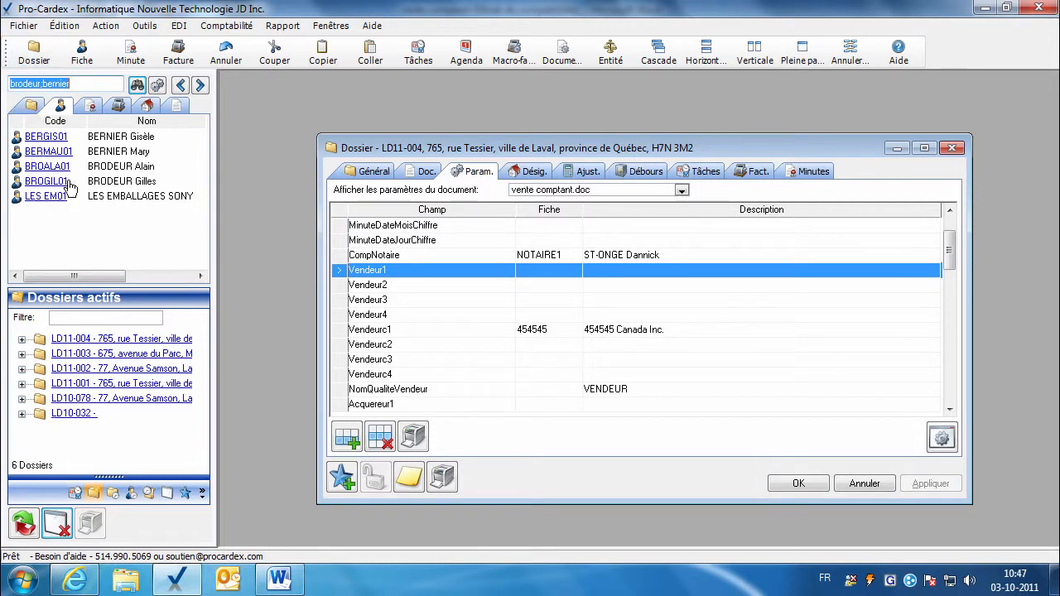
{"action": "left_click", "coordinate": [419, 257]}
{"action": "left_click_drag", "start_coordinate": [436, 276], "coordinate": [534, 277]}
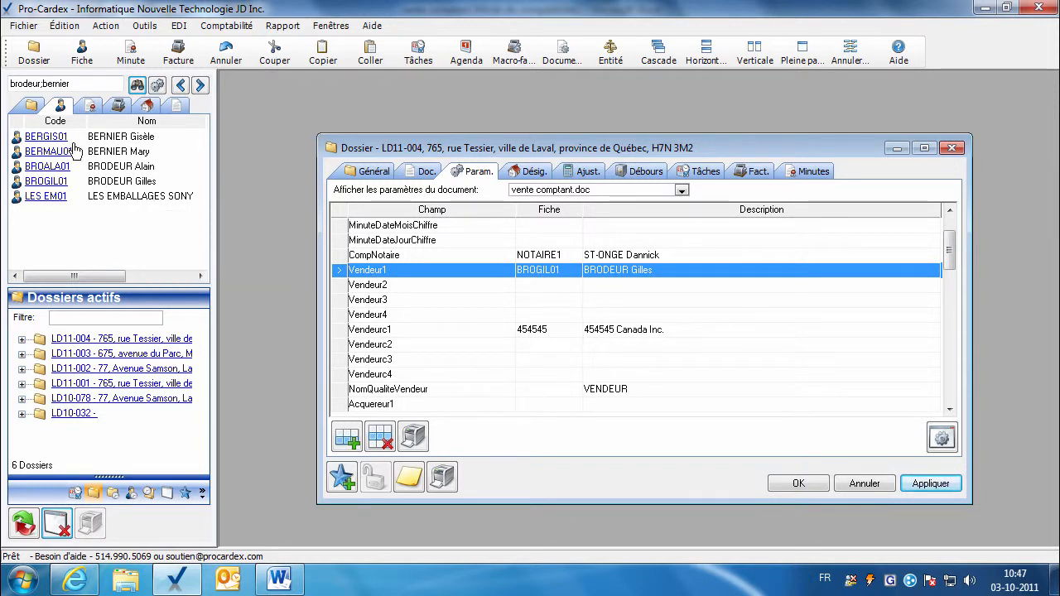
{"action": "left_click_drag", "start_coordinate": [58, 148], "coordinate": [546, 287]}
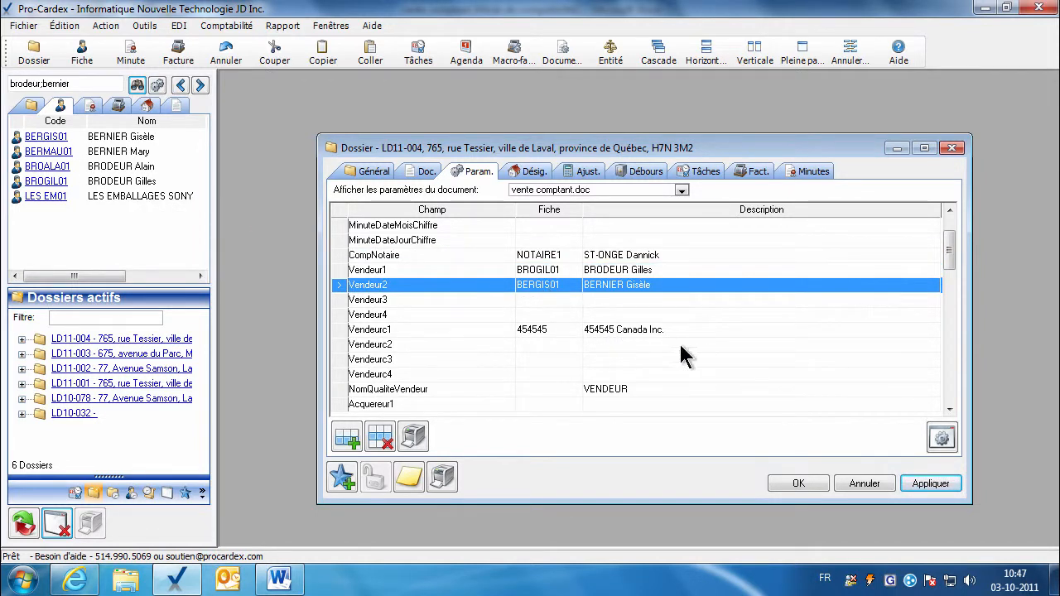
Delete the unused Vendeur3, Vendeur4 and Vendeurc2–Vendeurc4 parameter rows.
{"action": "left_click", "coordinate": [950, 411]}
{"action": "left_click", "coordinate": [950, 410]}
{"action": "left_click", "coordinate": [950, 410]}
{"action": "left_click", "coordinate": [538, 258]}
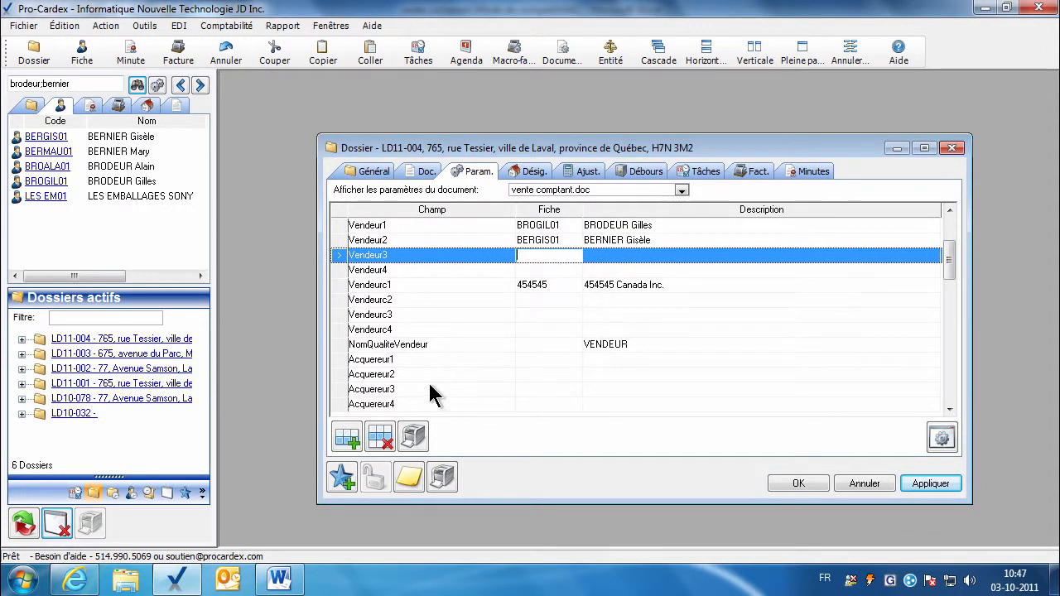
{"action": "left_click", "coordinate": [380, 437]}
{"action": "left_click", "coordinate": [380, 437]}
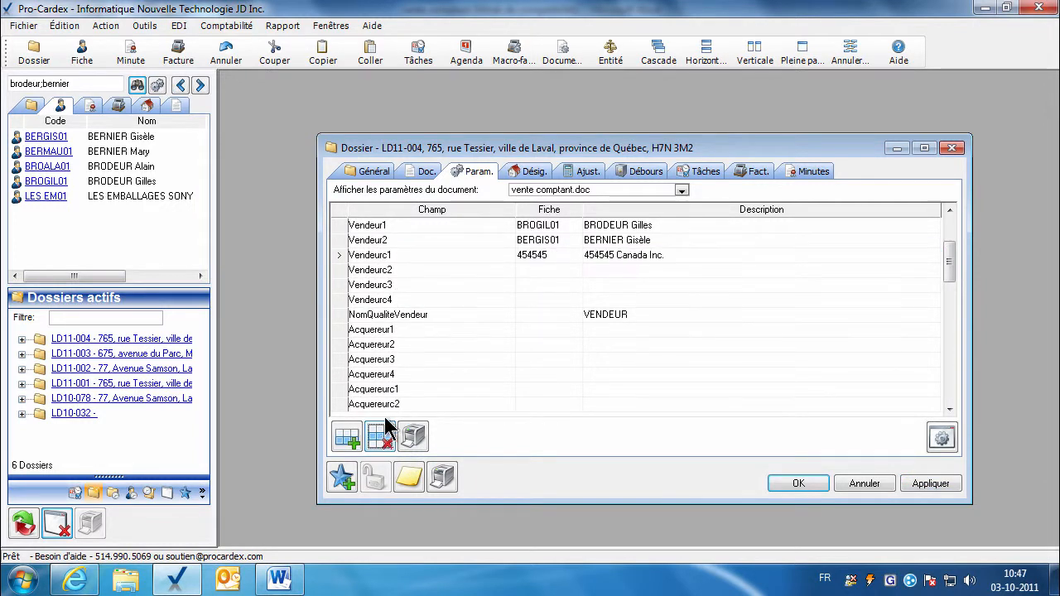
{"action": "left_click", "coordinate": [537, 270]}
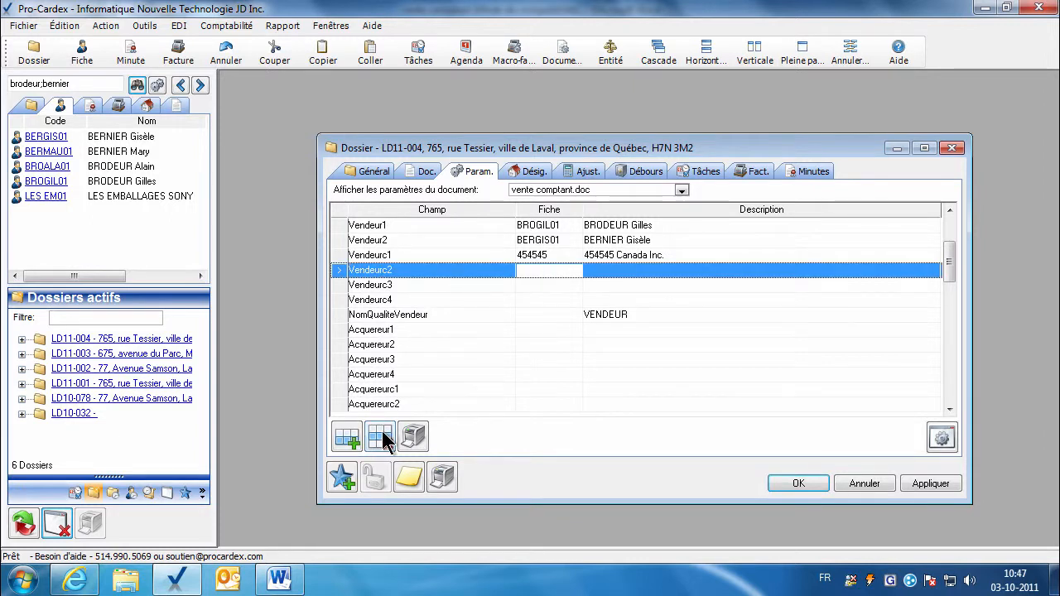
{"action": "left_click", "coordinate": [380, 437]}
{"action": "left_click", "coordinate": [407, 269]}
{"action": "left_click", "coordinate": [383, 439]}
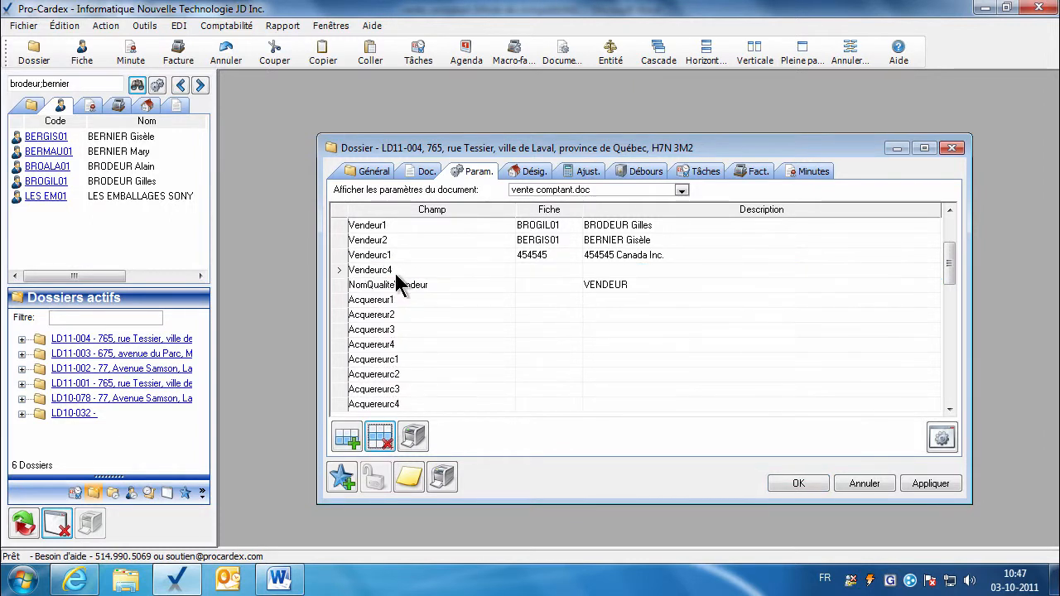
{"action": "left_click", "coordinate": [395, 274]}
{"action": "left_click", "coordinate": [381, 439]}
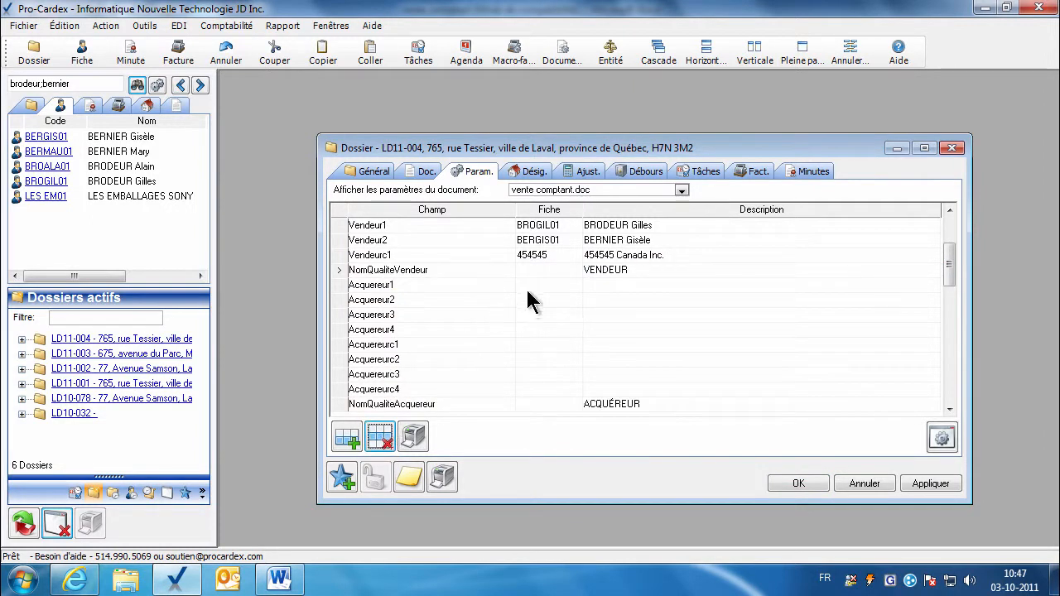
{"action": "left_click", "coordinate": [525, 287]}
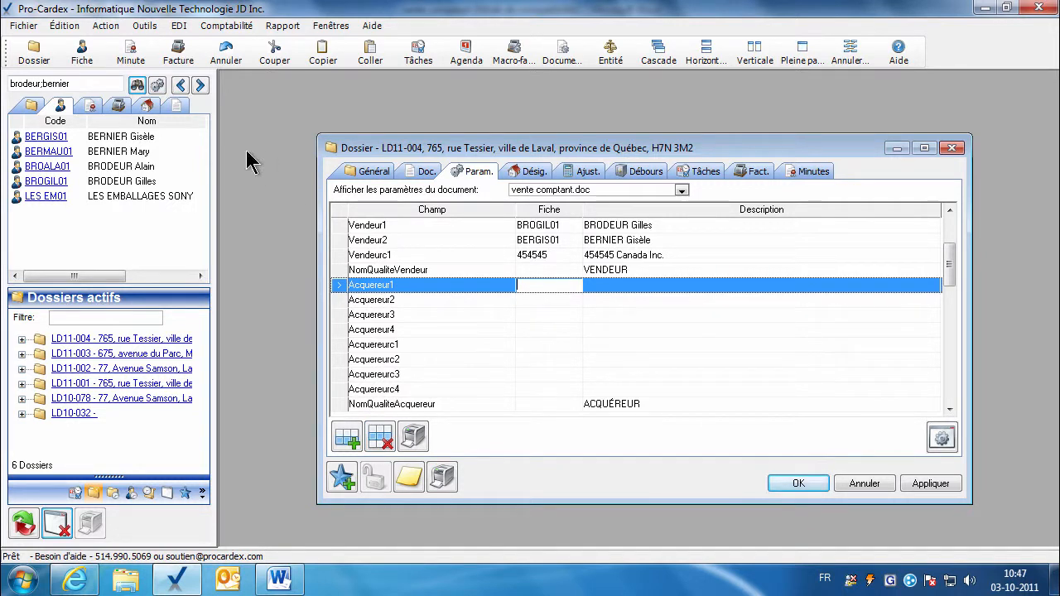
Search for the two buyer clients and assign them to Acquereur1 and Acquereur2.
{"action": "left_click", "coordinate": [78, 83]}
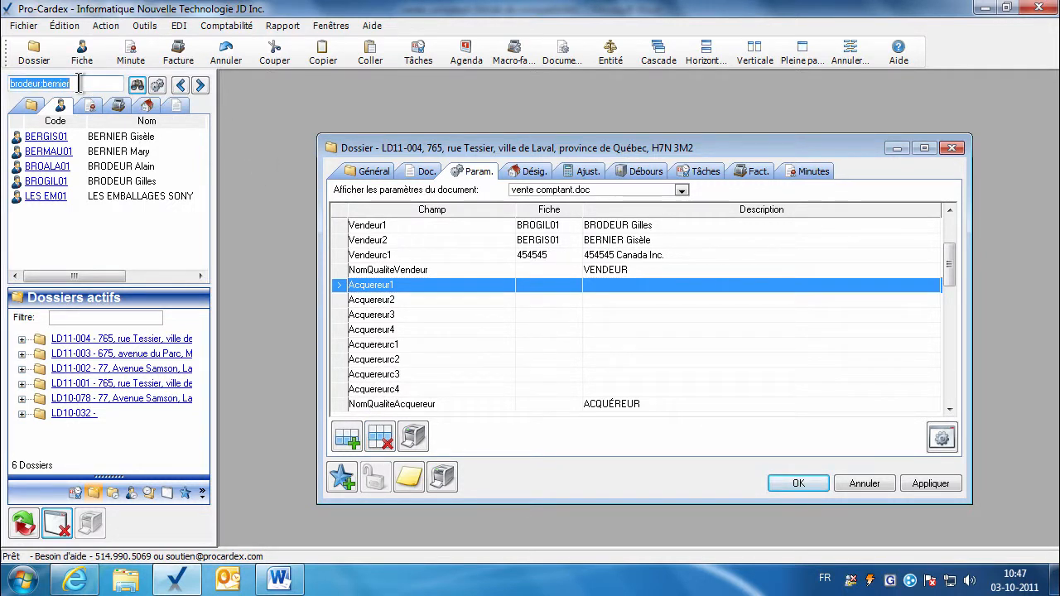
{"action": "type", "text": "gendron"}
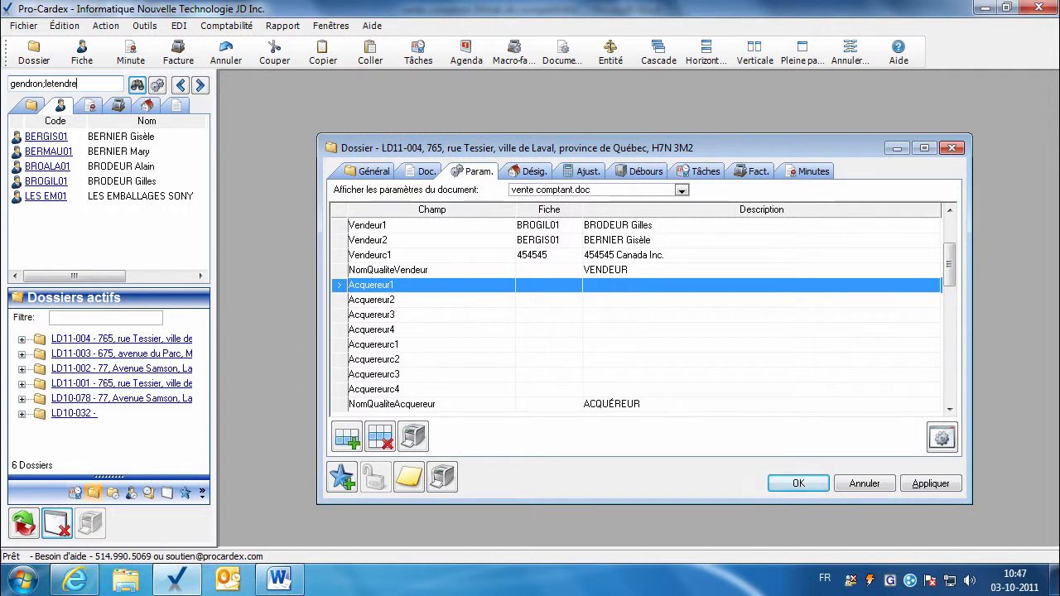
{"action": "type", "text": ";letendre"}
{"action": "key", "text": "Return"}
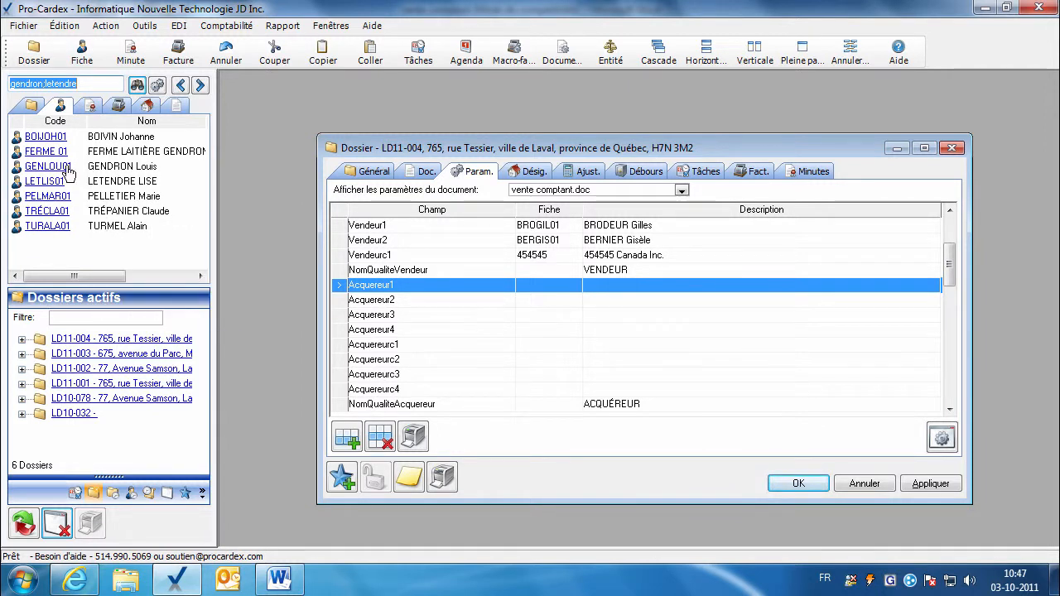
{"action": "left_click_drag", "start_coordinate": [68, 171], "coordinate": [518, 288]}
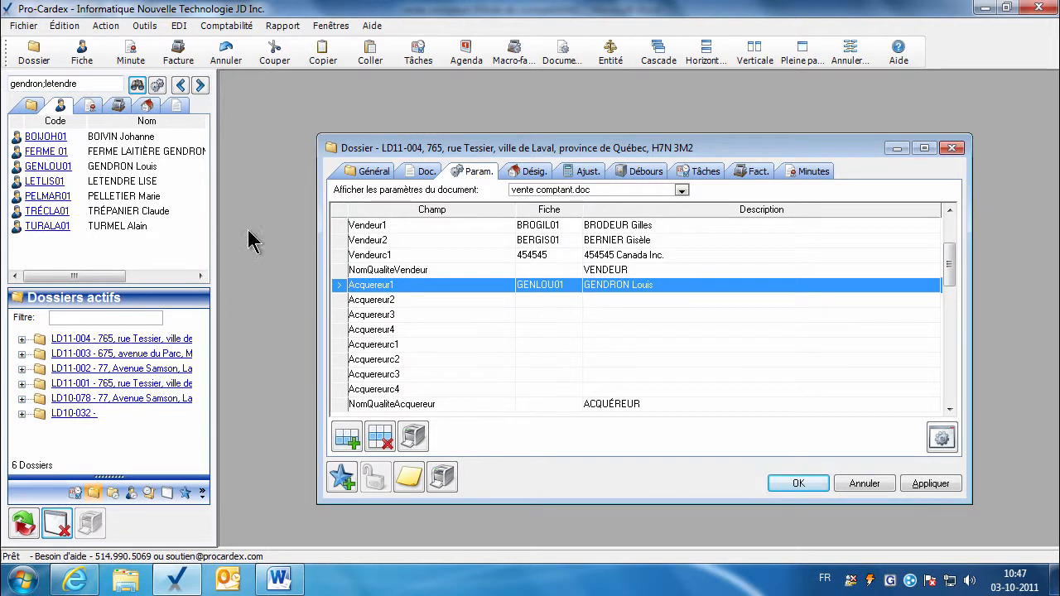
{"action": "left_click_drag", "start_coordinate": [199, 217], "coordinate": [540, 308]}
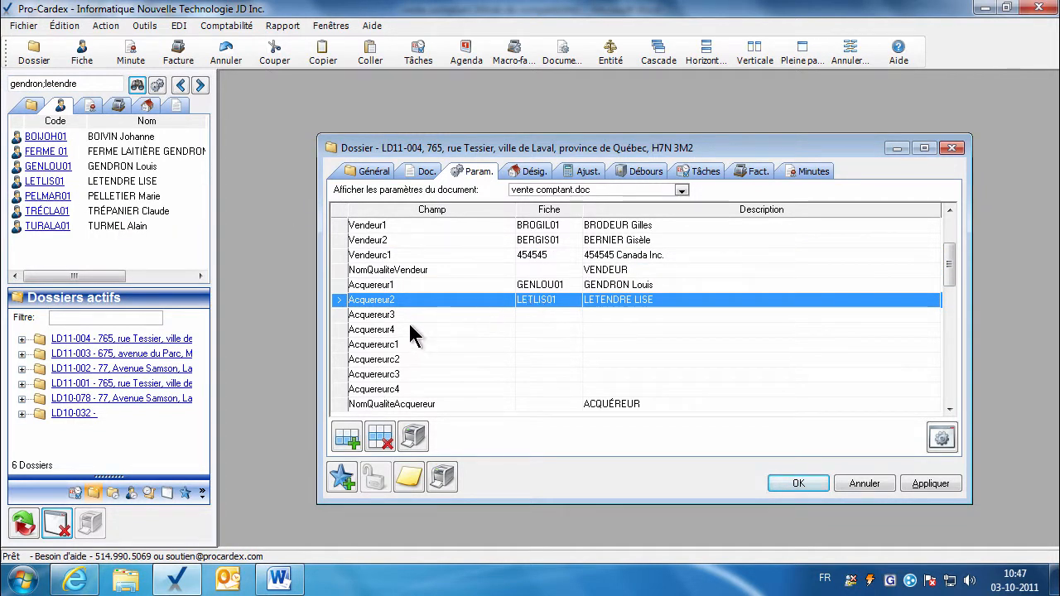
{"action": "left_click", "coordinate": [407, 320]}
Delete the unused Acquereur3, Acquereur4 and Acquereurc1–Acquereurc4 parameter rows.
{"action": "left_click", "coordinate": [380, 436]}
{"action": "left_click", "coordinate": [380, 435]}
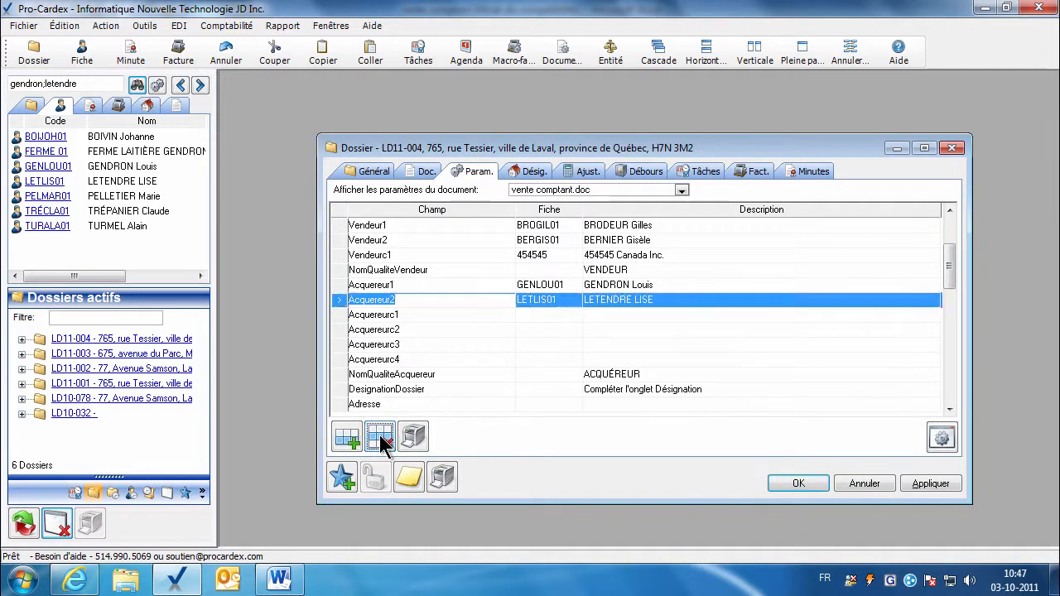
{"action": "left_click", "coordinate": [398, 334]}
{"action": "left_click", "coordinate": [383, 432]}
{"action": "left_click", "coordinate": [382, 432]}
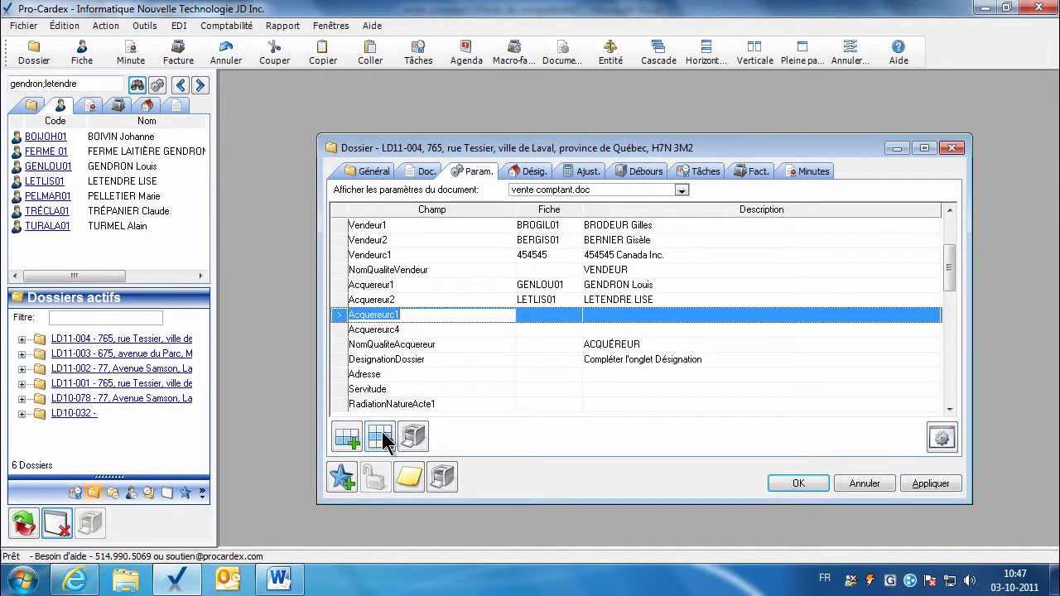
{"action": "left_click", "coordinate": [377, 439]}
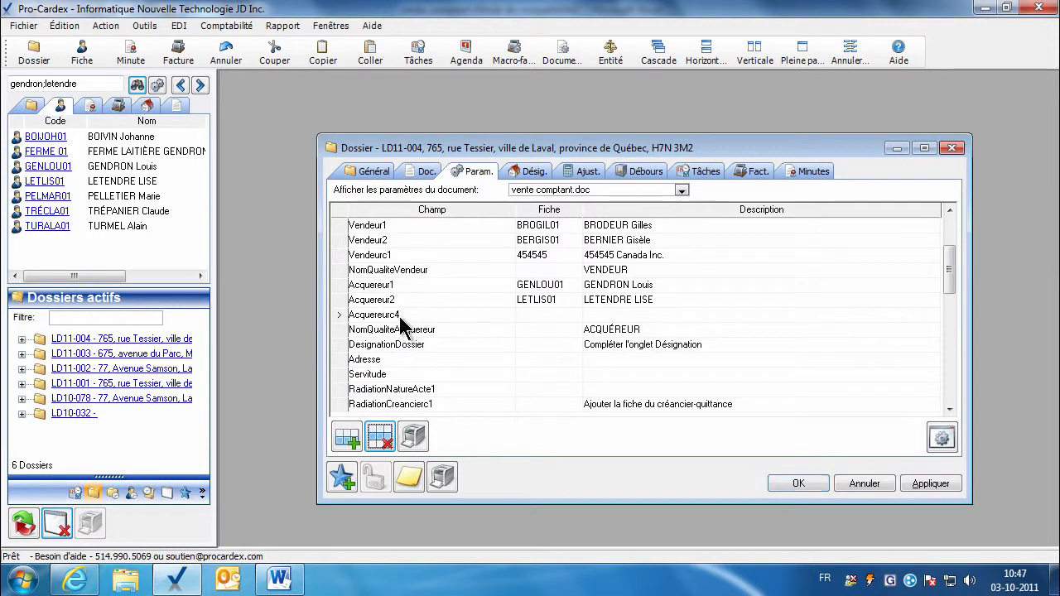
{"action": "left_click", "coordinate": [404, 319]}
{"action": "left_click", "coordinate": [383, 435]}
Apply the parameter changes and bring up the dossier's lot designations.
{"action": "left_click", "coordinate": [927, 484]}
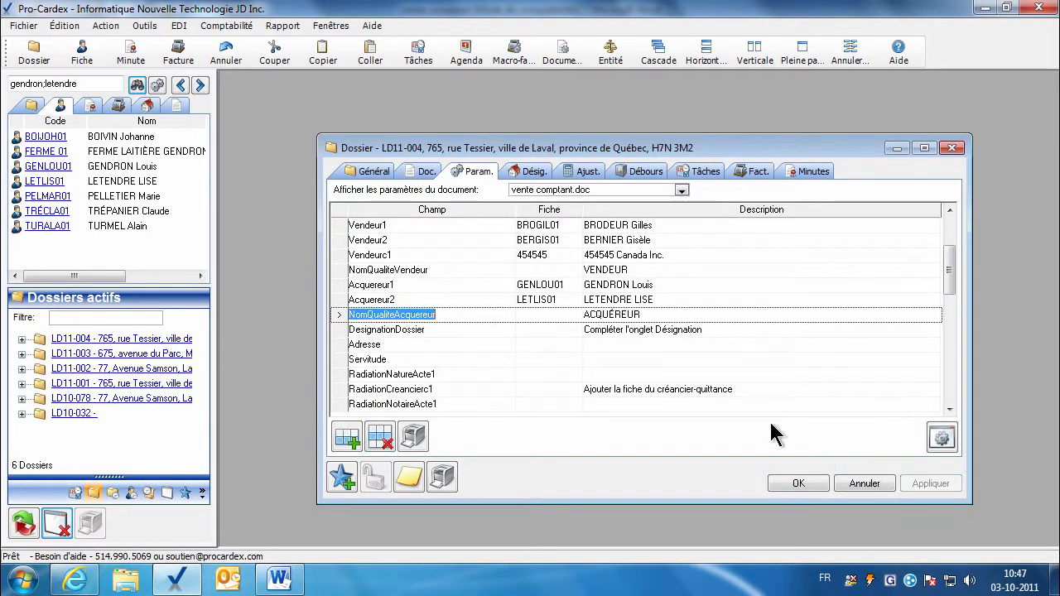
{"action": "left_click", "coordinate": [594, 330]}
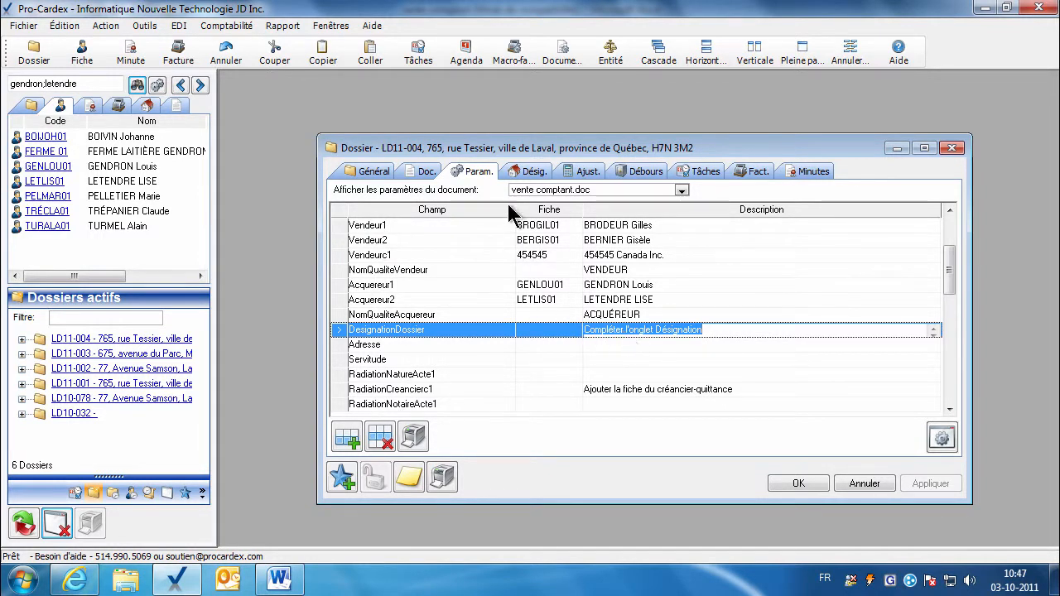
{"action": "left_click", "coordinate": [525, 172]}
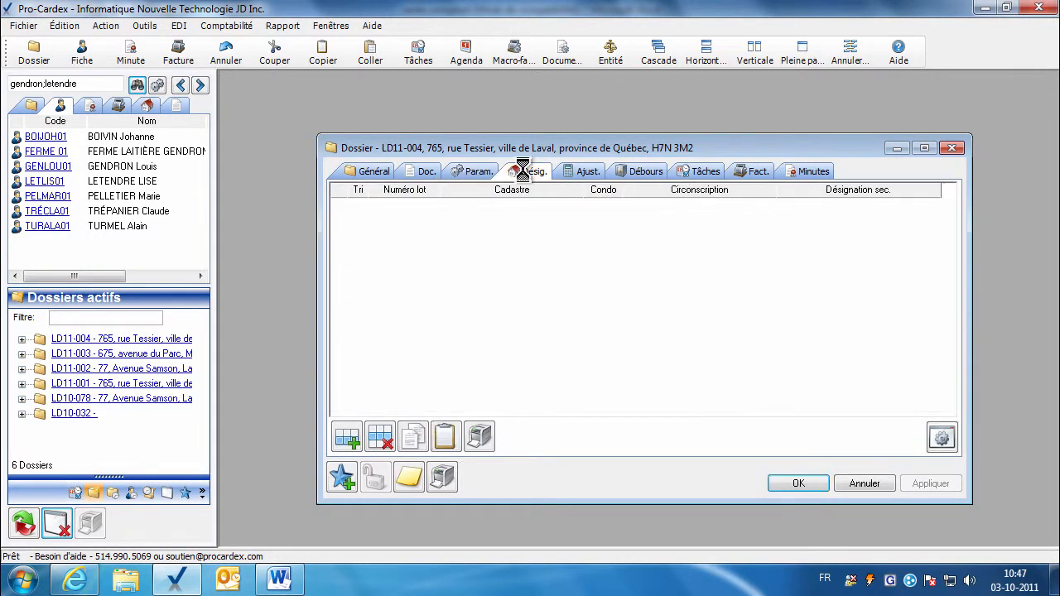
Add a new lot of type Lot rénové with the standard lot designation wording.
{"action": "left_click", "coordinate": [347, 439]}
{"action": "left_click_drag", "start_coordinate": [659, 203], "coordinate": [613, 189]}
{"action": "left_click", "coordinate": [784, 206]}
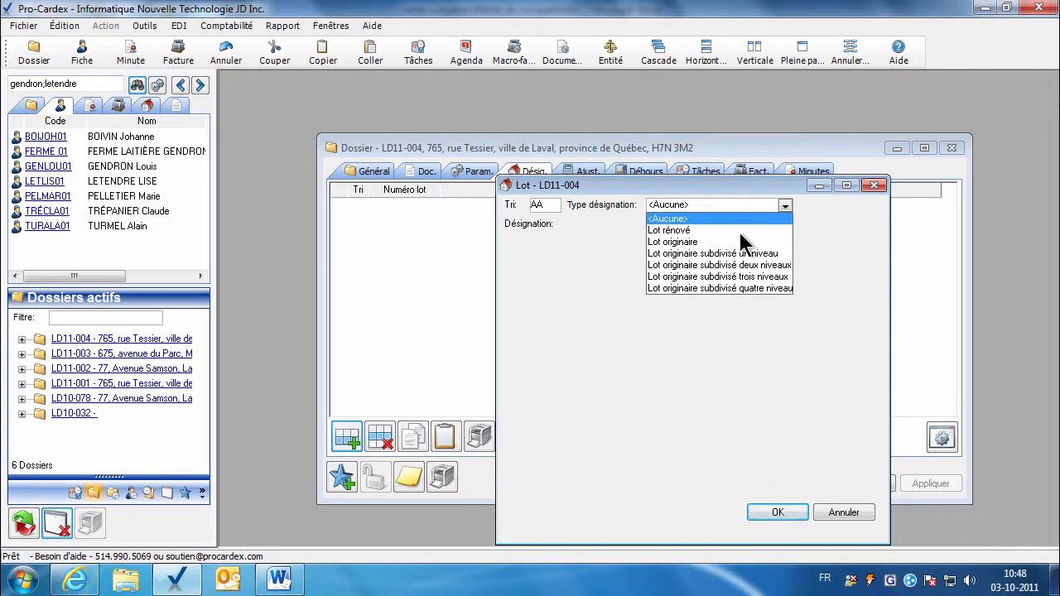
{"action": "key", "text": "Down"}
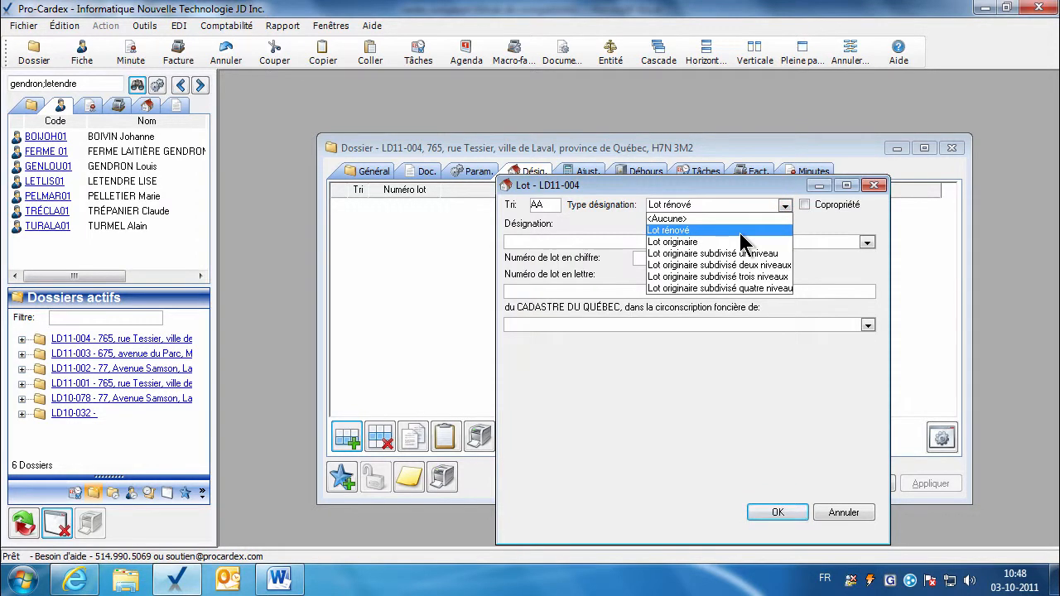
{"action": "key", "text": "Down"}
{"action": "key", "text": "Down"}
{"action": "key", "text": "Down"}
{"action": "key", "text": "Down"}
{"action": "key", "text": "Down"}
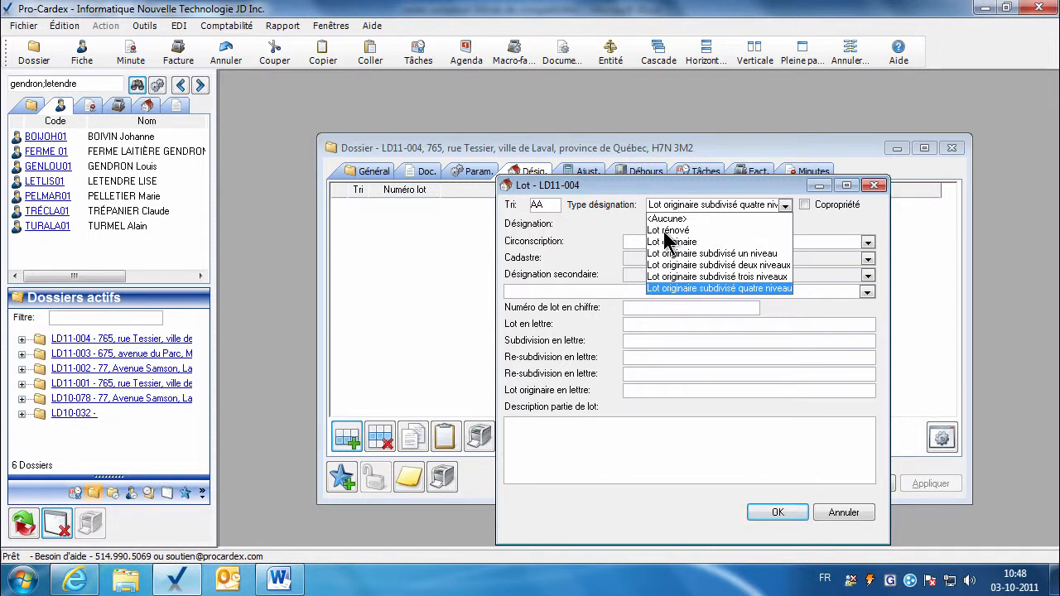
{"action": "left_click", "coordinate": [667, 231]}
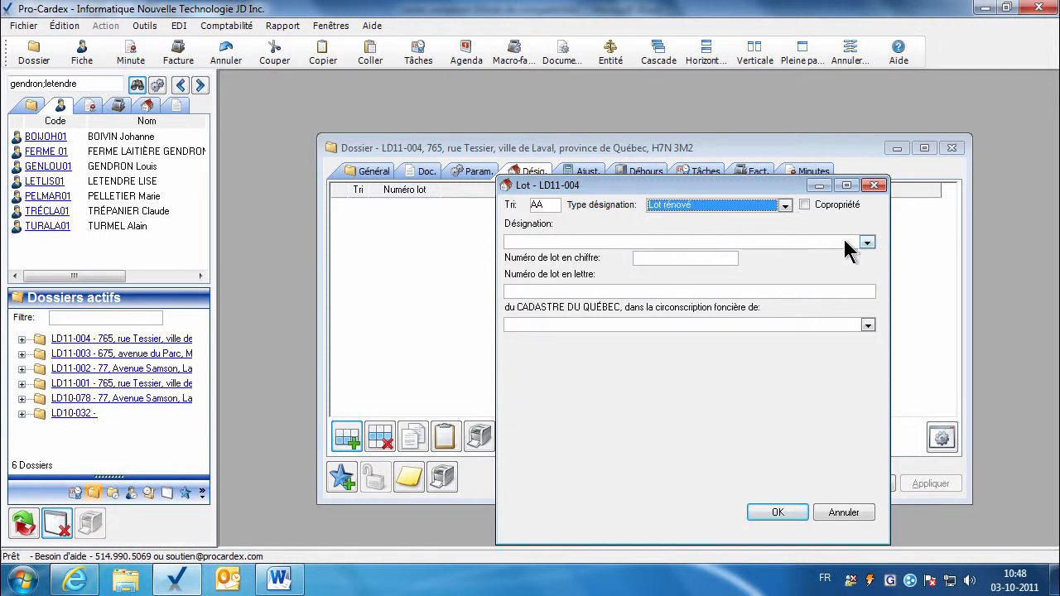
{"action": "left_click", "coordinate": [867, 242]}
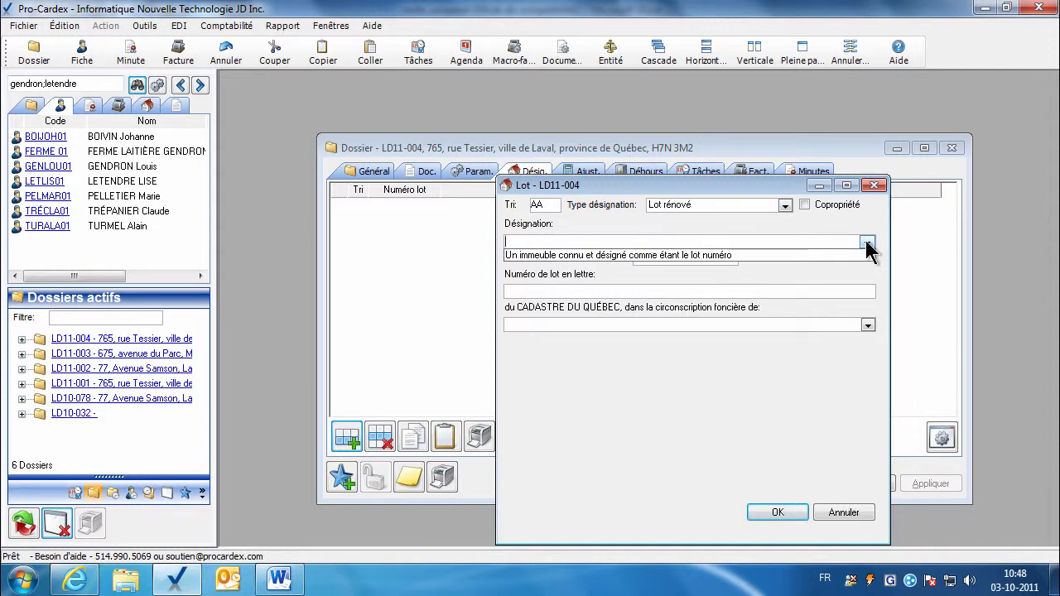
{"action": "key", "text": "Down"}
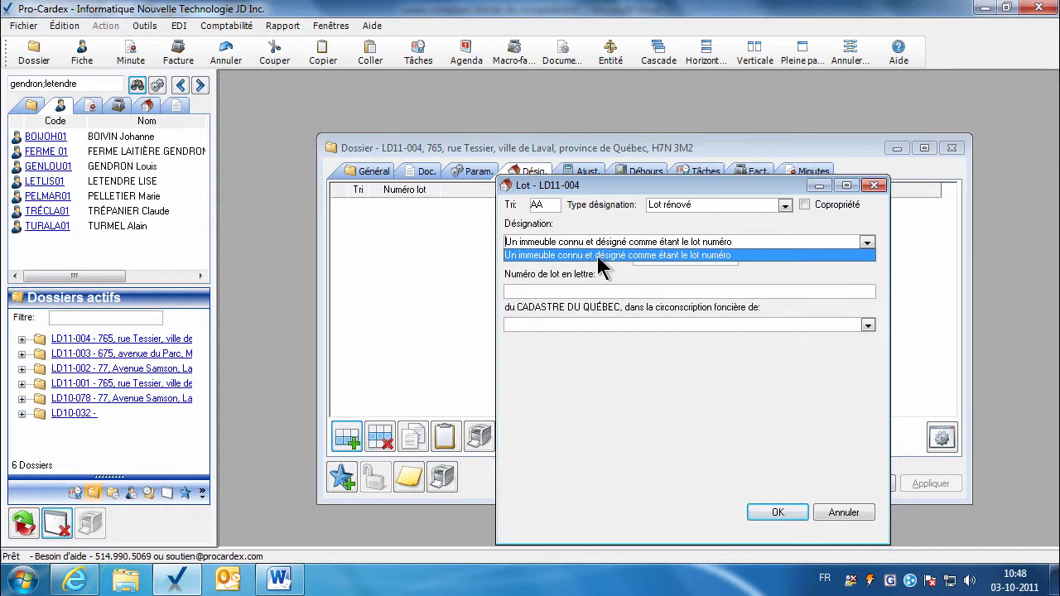
{"action": "left_click", "coordinate": [631, 257]}
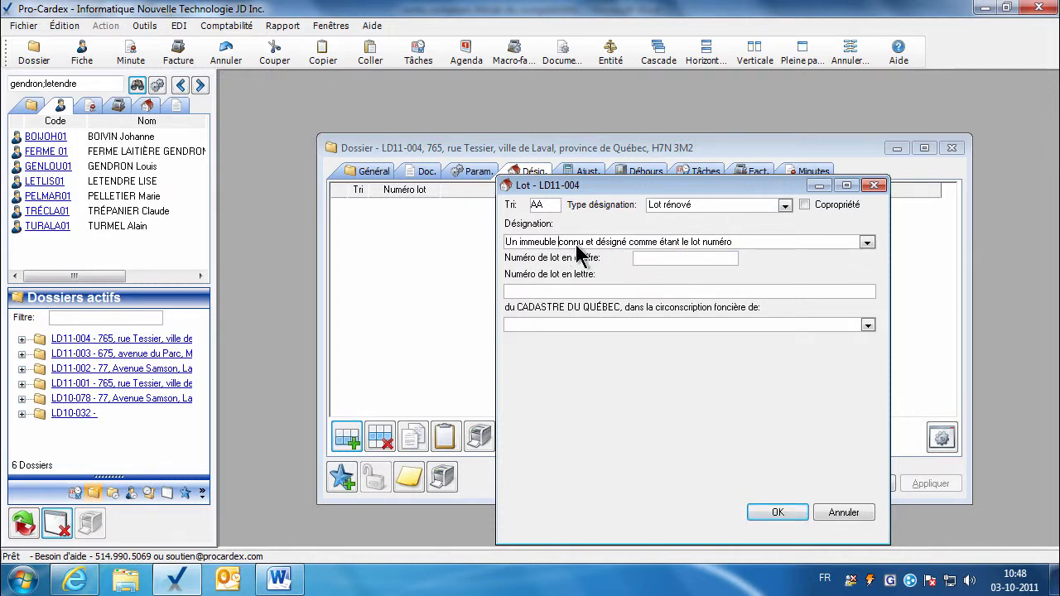
{"action": "type", "text": "ayant front"}
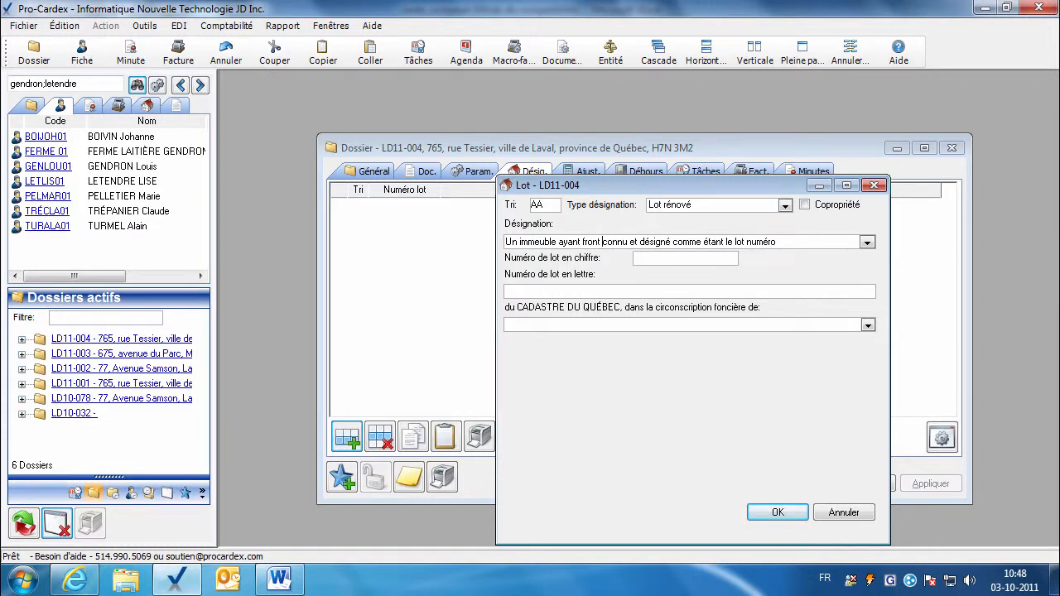
{"action": "key", "text": "BackSpace"}
{"action": "key", "text": "BackSpace"}
{"action": "key", "text": "BackSpace"}
{"action": "key", "text": "BackSpace"}
{"action": "key", "text": "BackSpace"}
{"action": "key", "text": "BackSpace"}
{"action": "key", "text": "BackSpace"}
{"action": "key", "text": "BackSpace"}
{"action": "key", "text": "BackSpace"}
{"action": "key", "text": "BackSpace"}
{"action": "key", "text": "BackSpace"}
{"action": "key", "text": "BackSpace"}
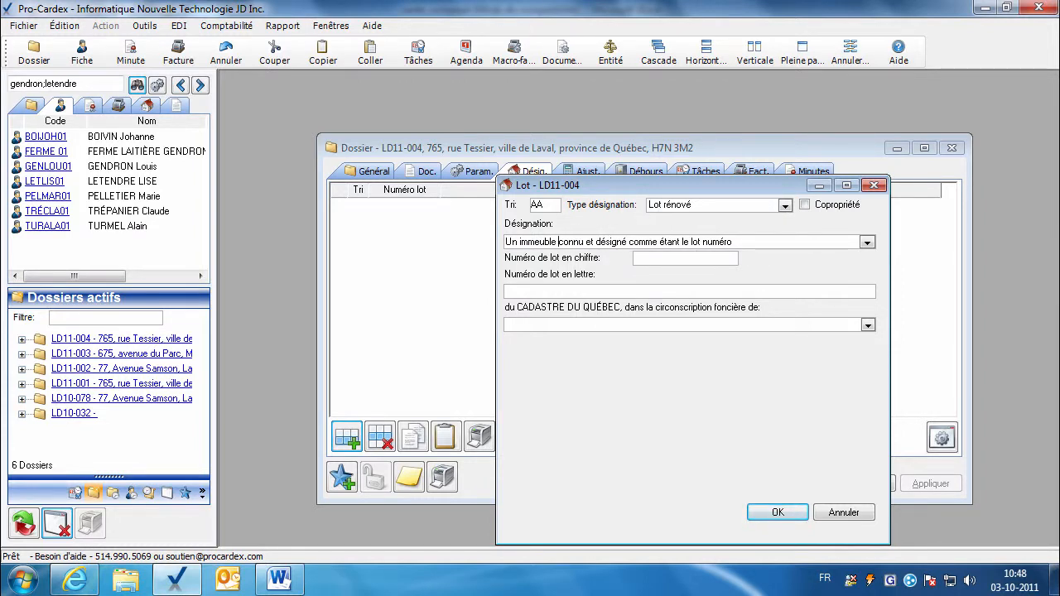
{"action": "left_click", "coordinate": [708, 257]}
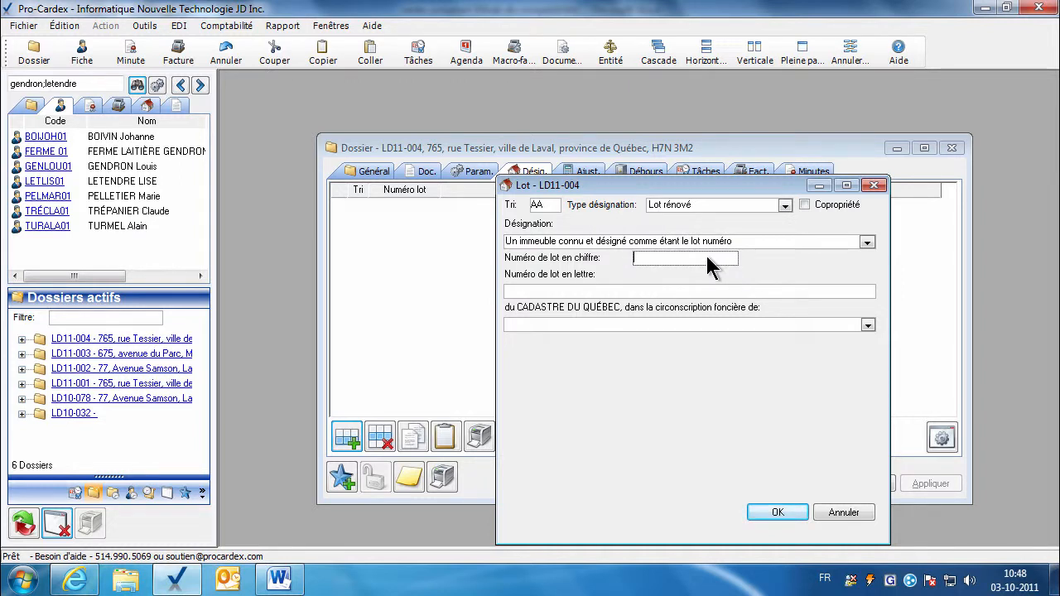
Mark lot AA as condominium, number it 3 764 873 in Montréal, and save.
{"action": "left_click", "coordinate": [805, 205]}
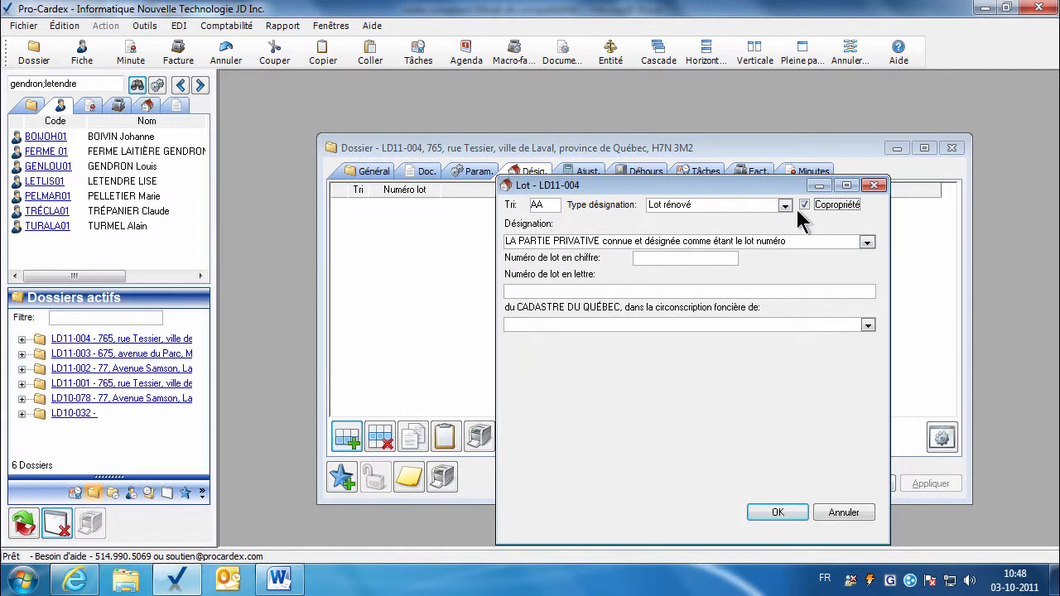
{"action": "left_click", "coordinate": [803, 206]}
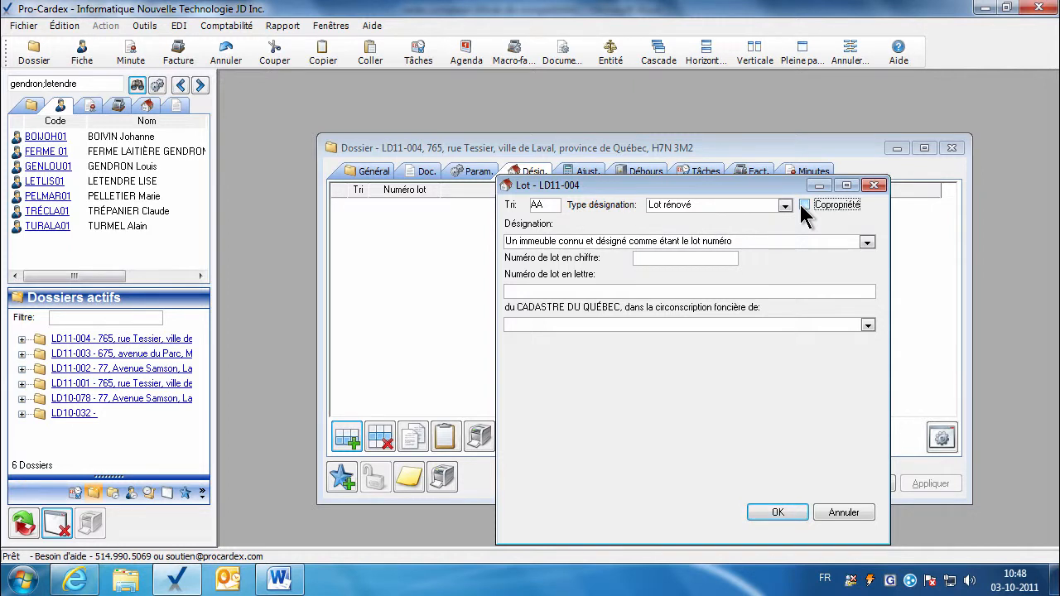
{"action": "left_click", "coordinate": [803, 205]}
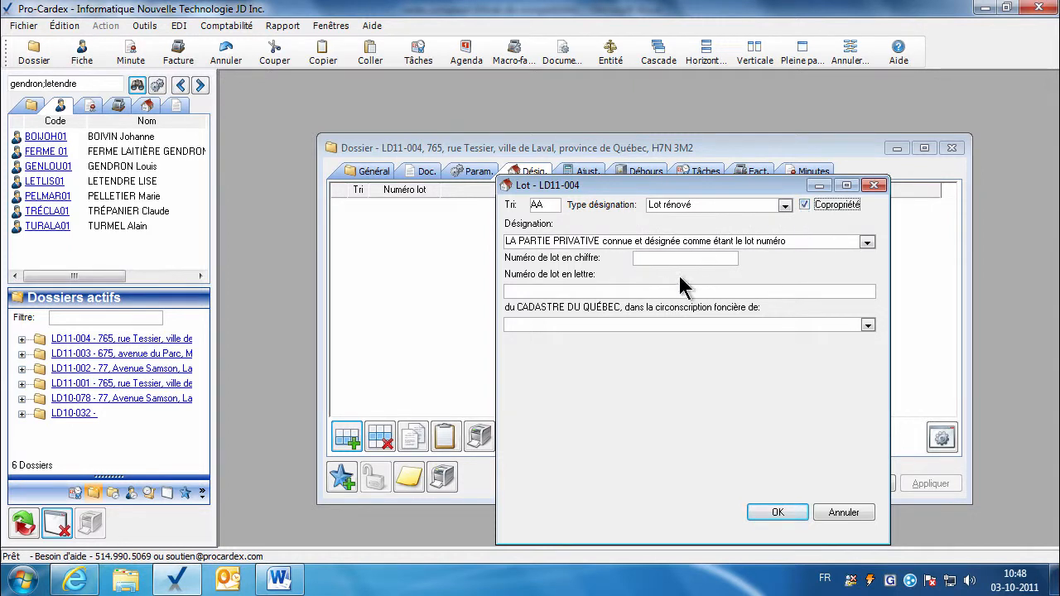
{"action": "left_click", "coordinate": [670, 256]}
{"action": "type", "text": "3 764 873"}
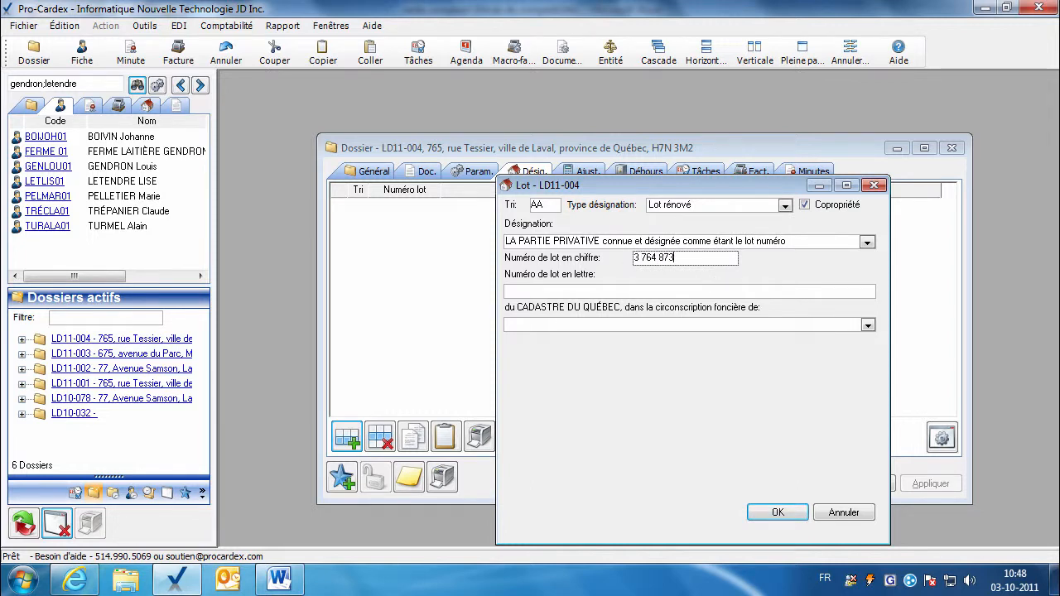
{"action": "left_click", "coordinate": [547, 293]}
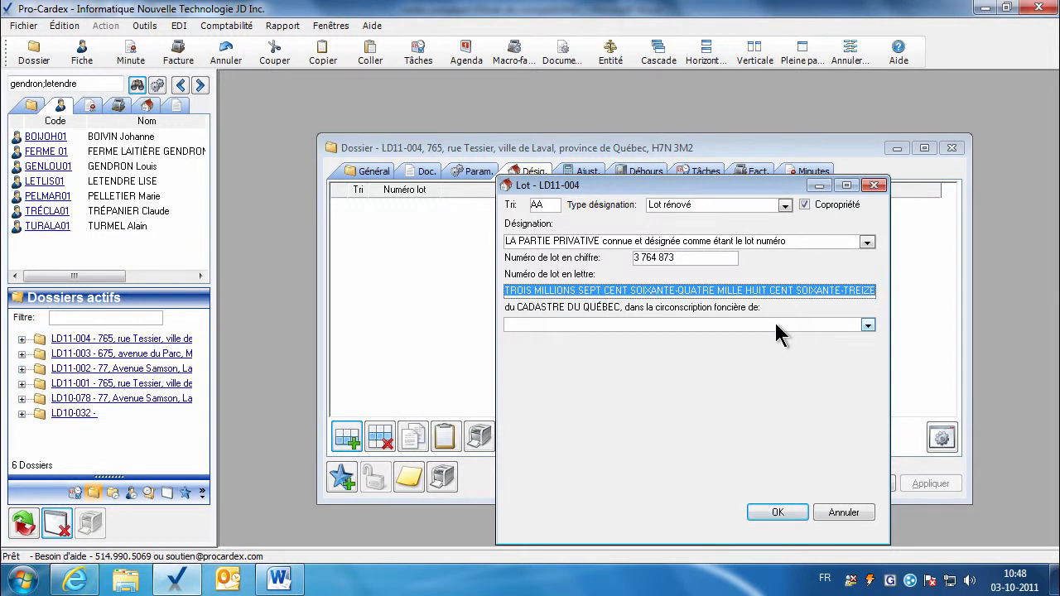
{"action": "left_click", "coordinate": [867, 325]}
{"action": "key", "text": "m"}
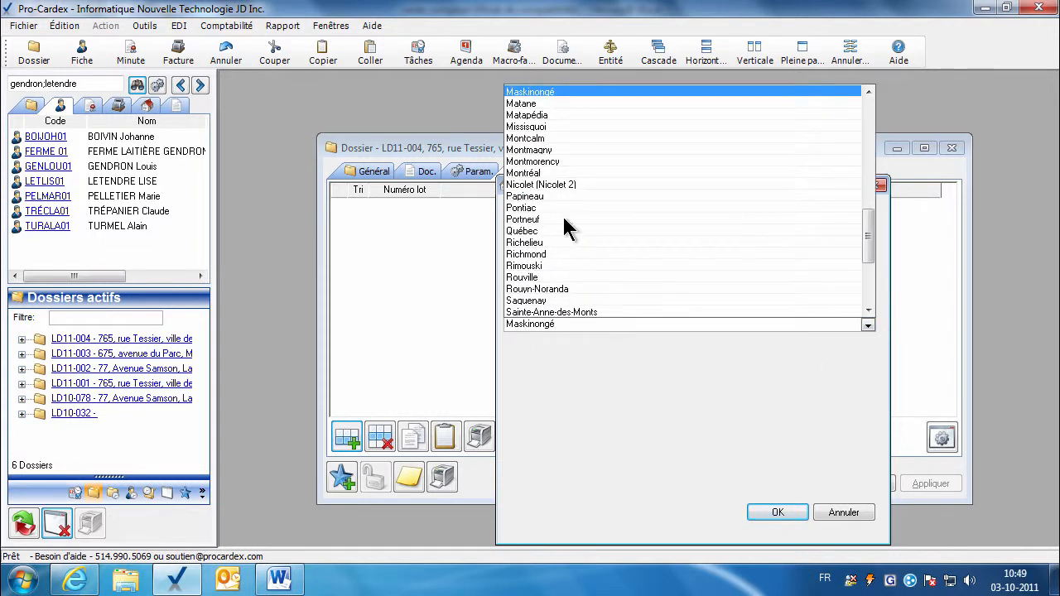
{"action": "left_click", "coordinate": [540, 174]}
{"action": "left_click", "coordinate": [773, 512]}
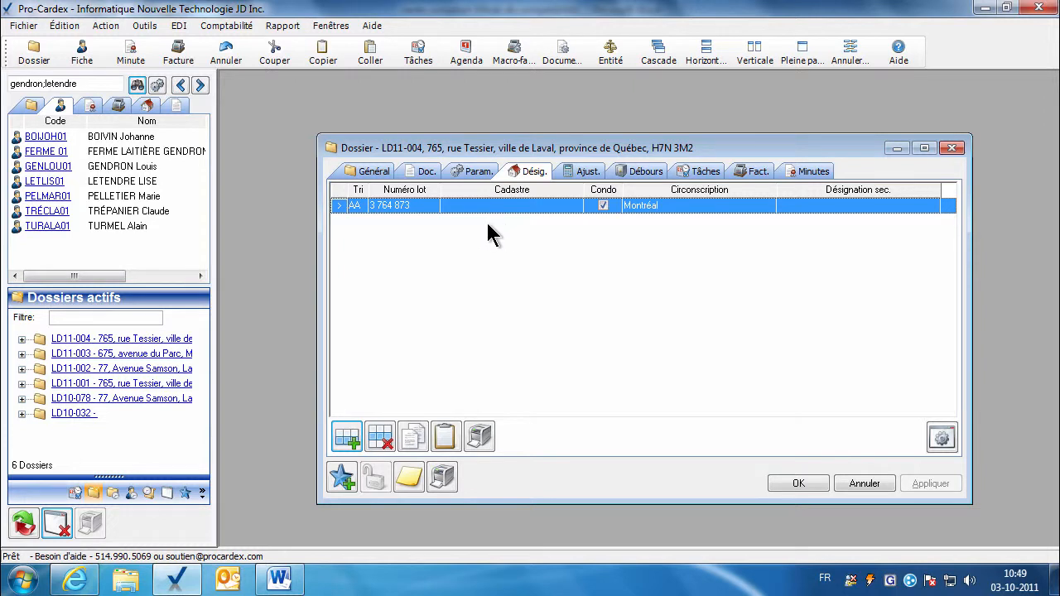
Duplicate lot AA as lot AB numbered 3 764 879 and save it.
{"action": "left_click", "coordinate": [346, 439]}
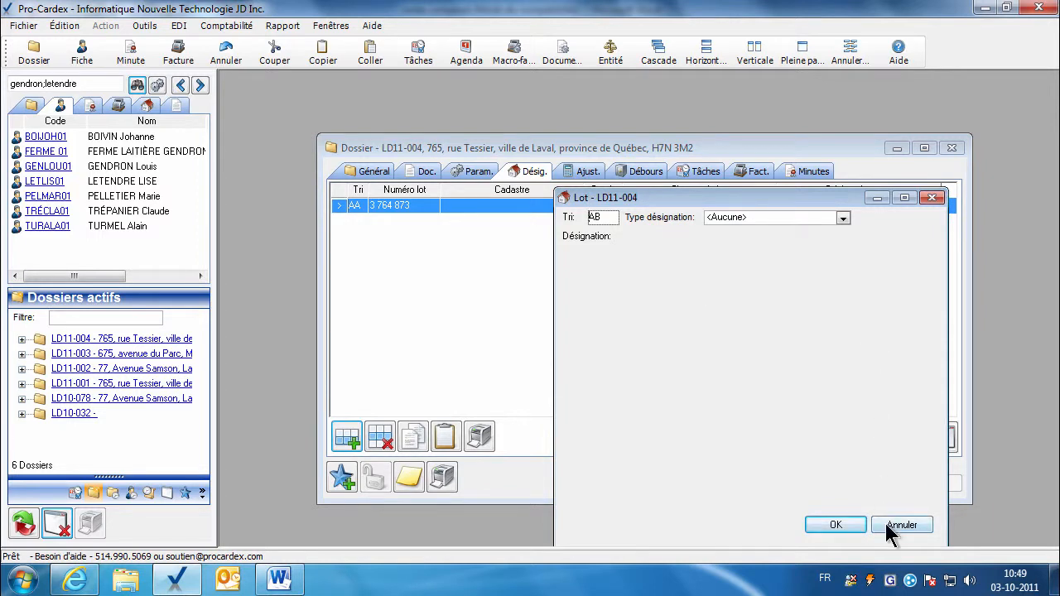
{"action": "left_click", "coordinate": [888, 525]}
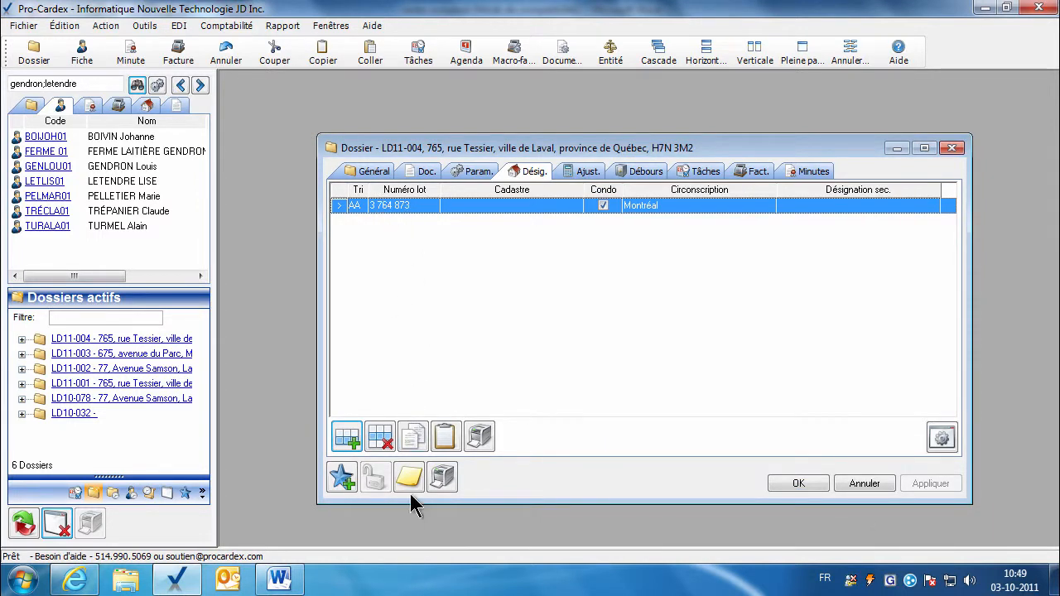
{"action": "left_click", "coordinate": [410, 442]}
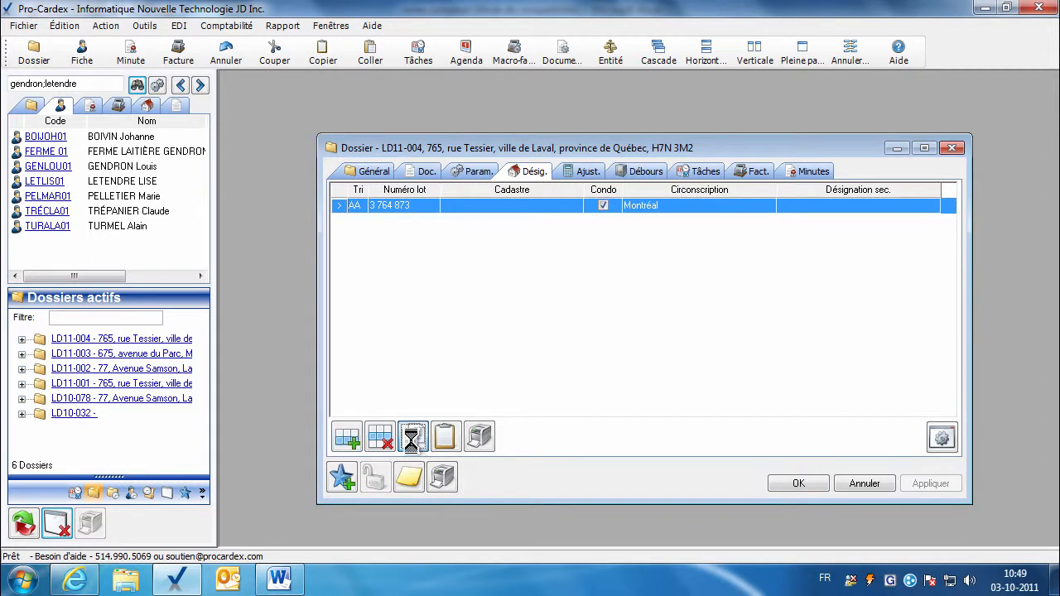
{"action": "left_click_drag", "start_coordinate": [679, 199], "coordinate": [659, 189]}
{"action": "left_click", "coordinate": [704, 262]}
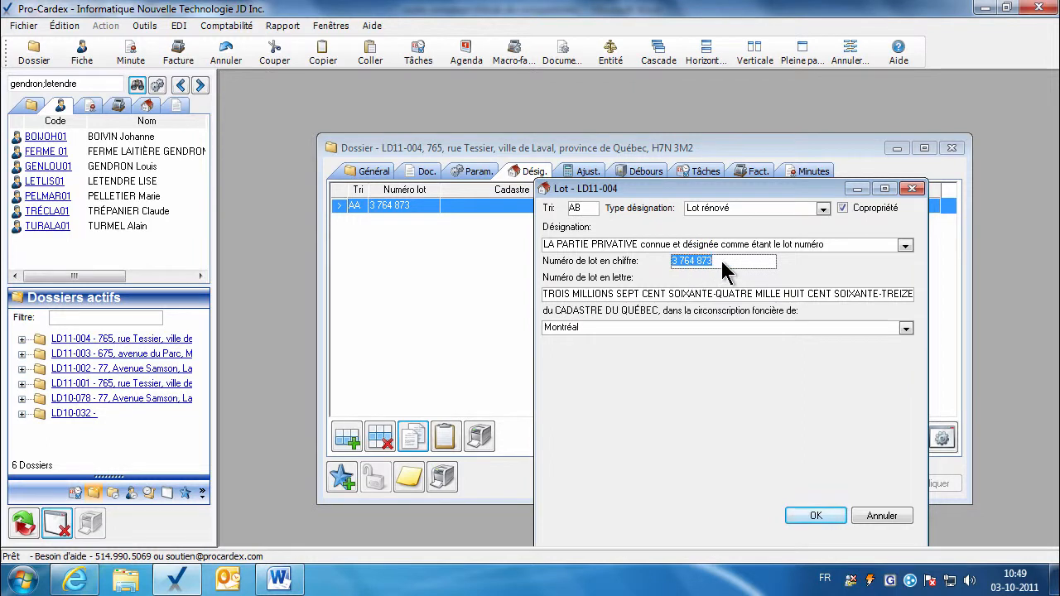
{"action": "left_click", "coordinate": [722, 263]}
{"action": "type", "text": "9"}
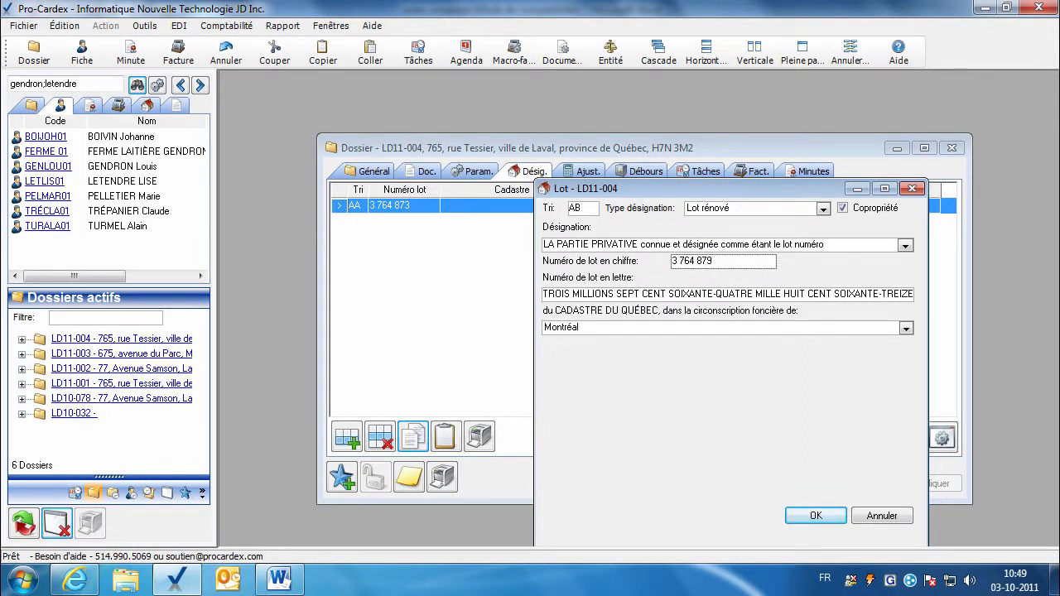
{"action": "left_click", "coordinate": [691, 297]}
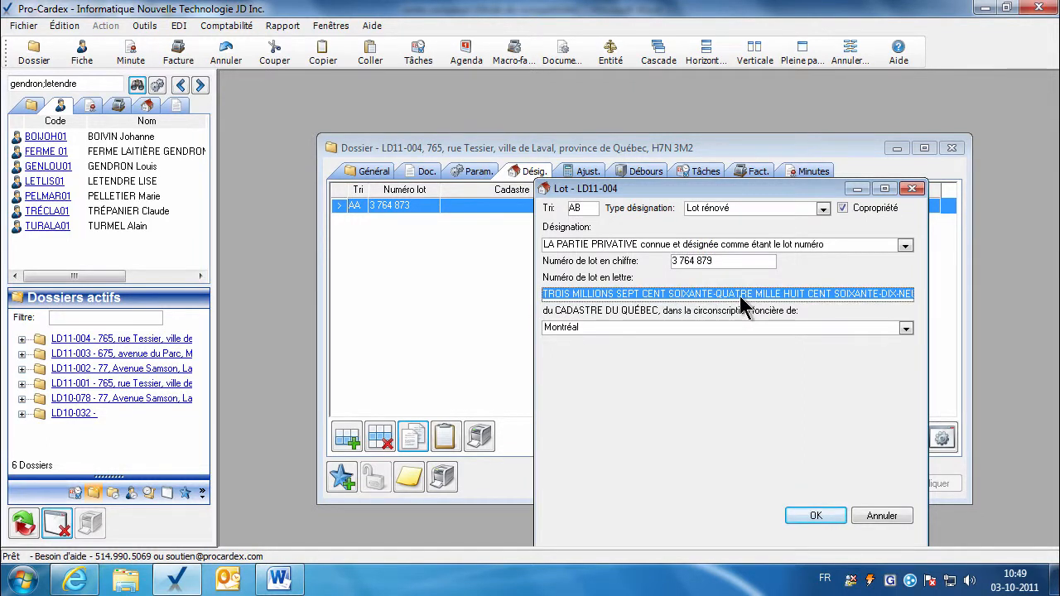
{"action": "left_click", "coordinate": [802, 517]}
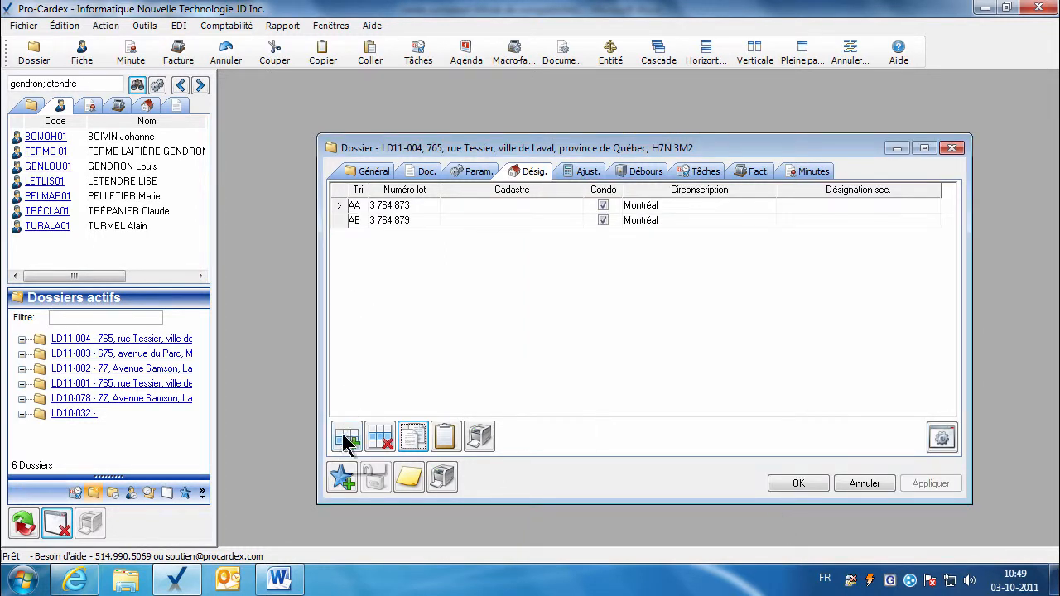
Add a Lot originaire in Beauce, Canton de Broughton, Rang 10, with partial-lot wording.
{"action": "left_click", "coordinate": [347, 437]}
{"action": "left_click", "coordinate": [708, 181]}
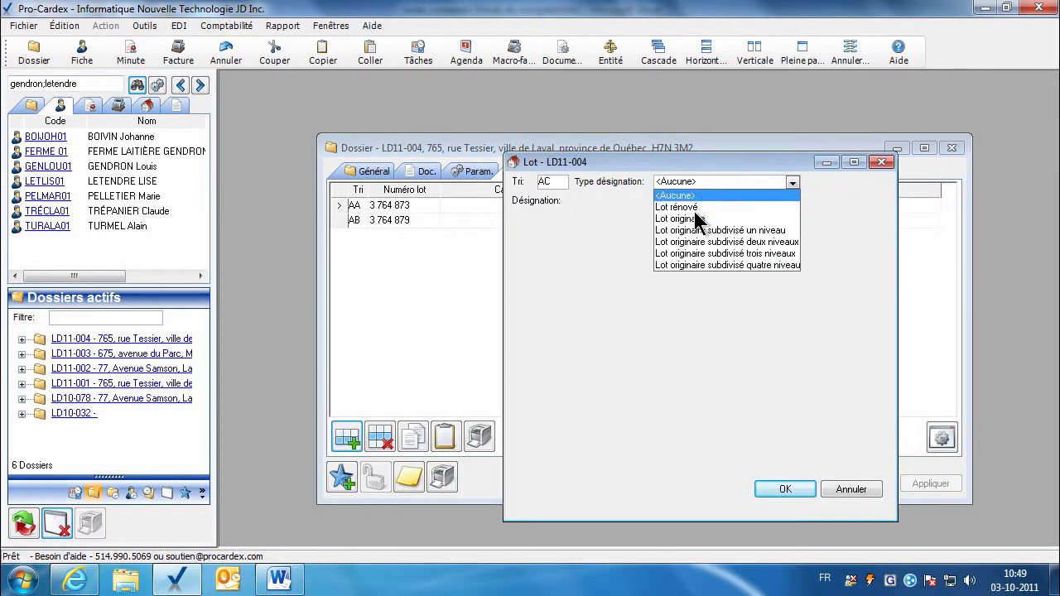
{"action": "left_click", "coordinate": [682, 219]}
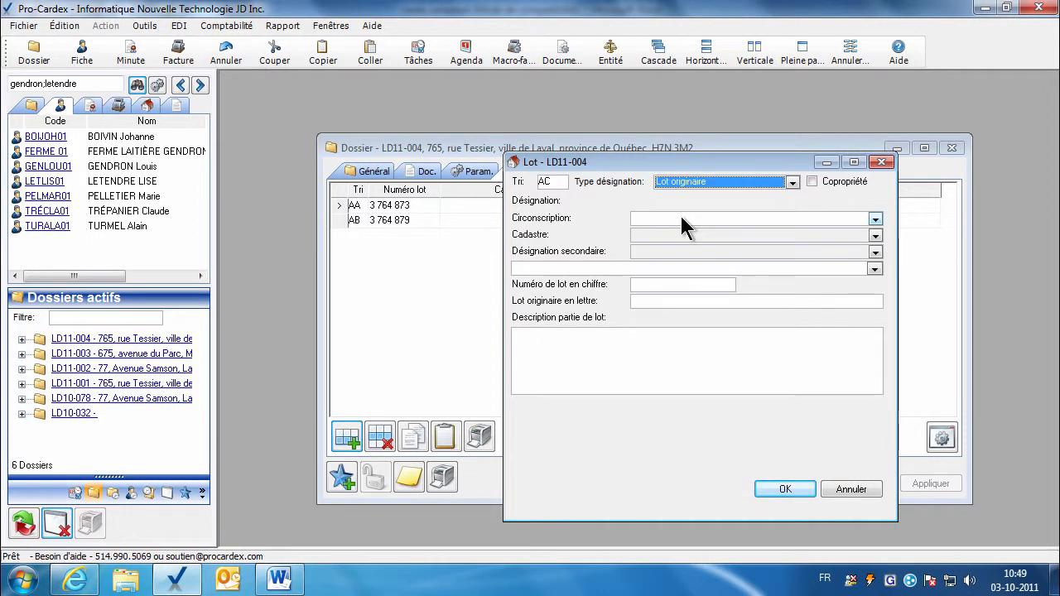
{"action": "left_click", "coordinate": [875, 219]}
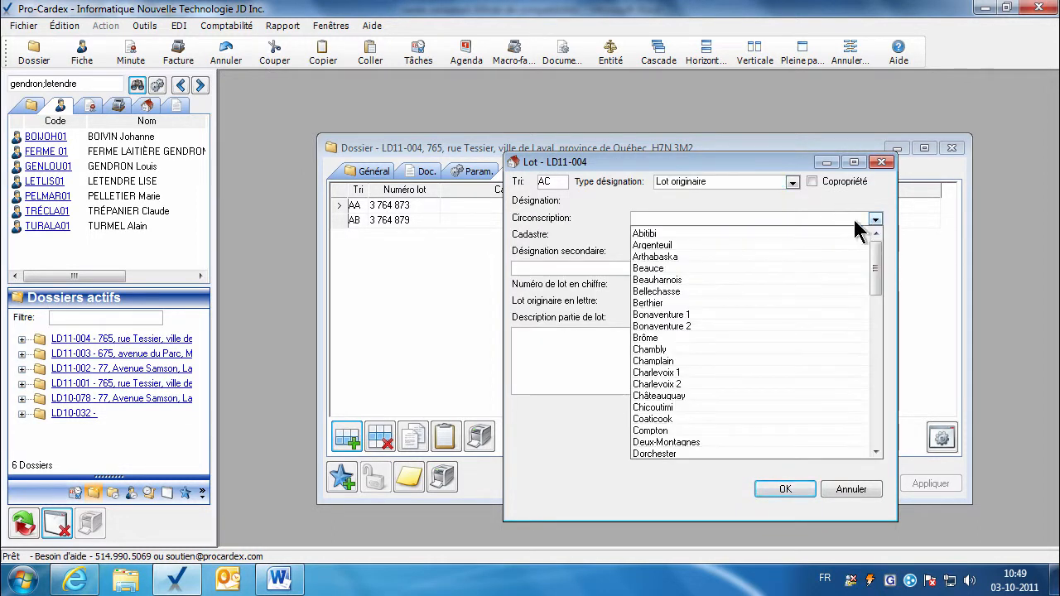
{"action": "left_click", "coordinate": [672, 269]}
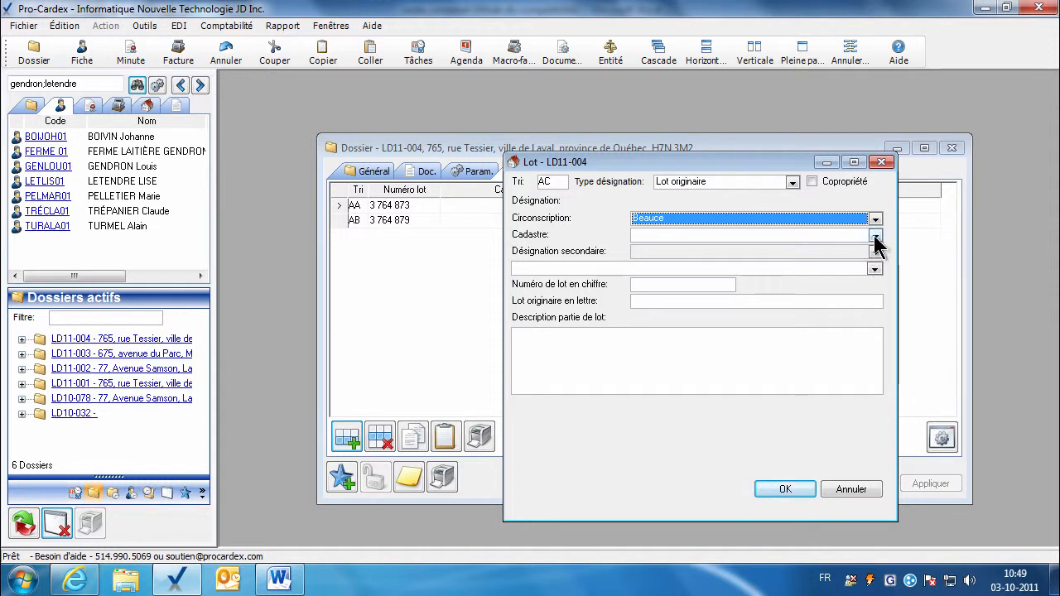
{"action": "left_click", "coordinate": [875, 235]}
{"action": "left_click", "coordinate": [680, 277]}
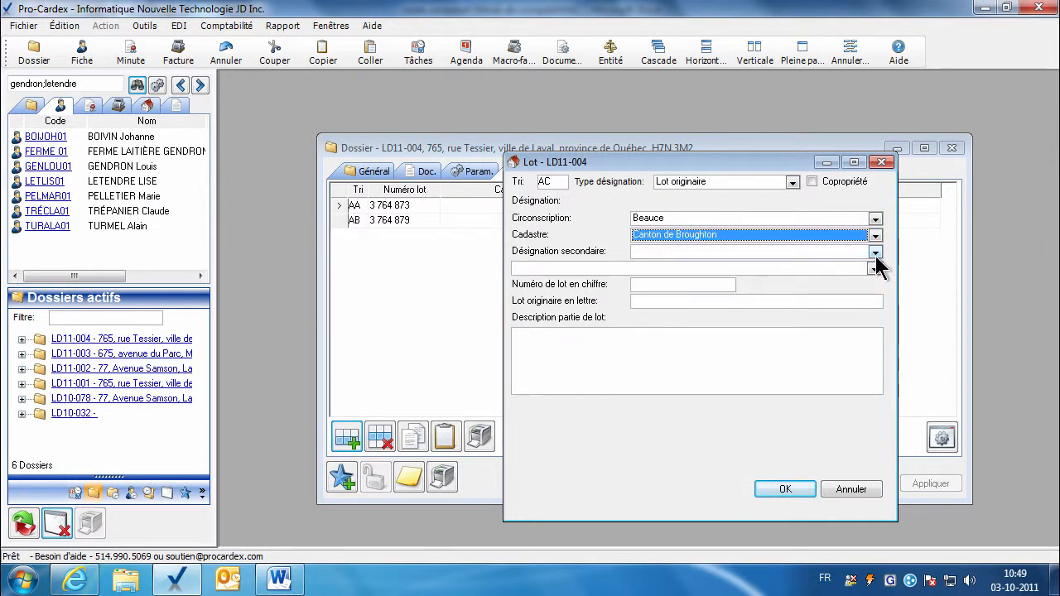
{"action": "left_click", "coordinate": [875, 252]}
{"action": "left_click", "coordinate": [661, 288]}
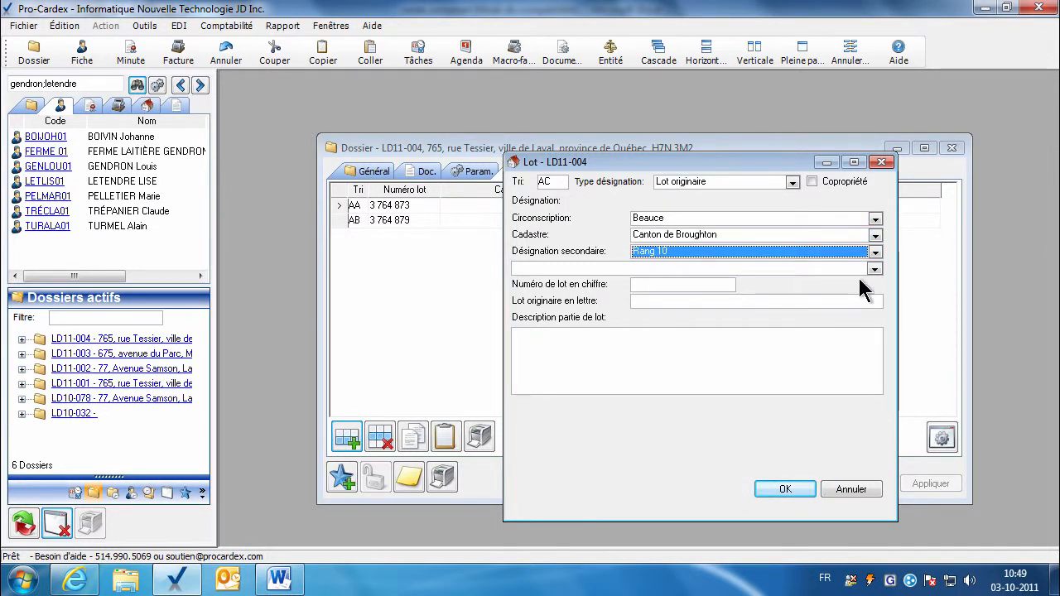
{"action": "left_click", "coordinate": [874, 270]}
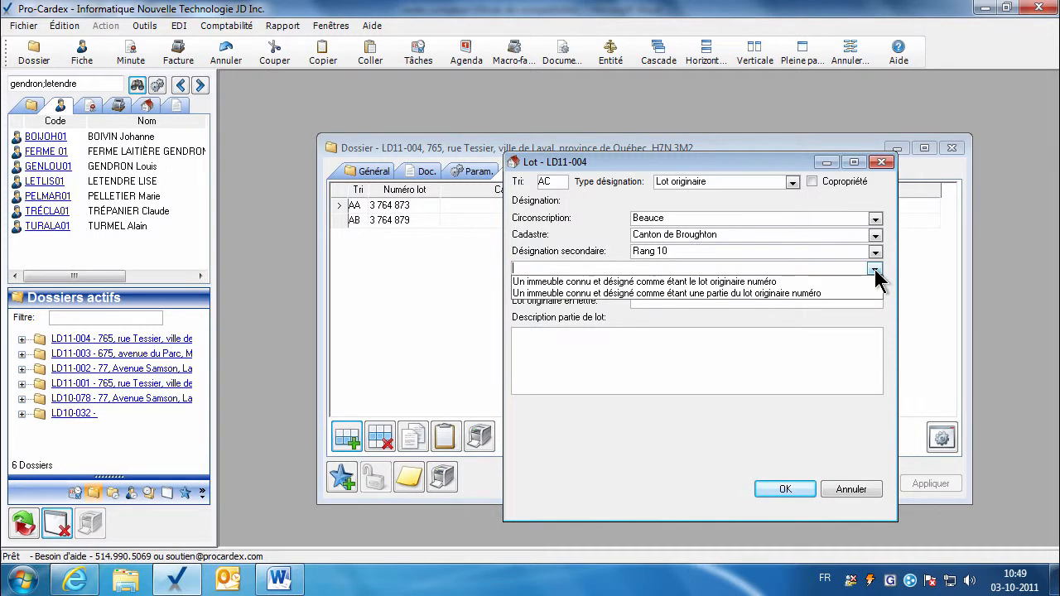
{"action": "key", "text": "Down"}
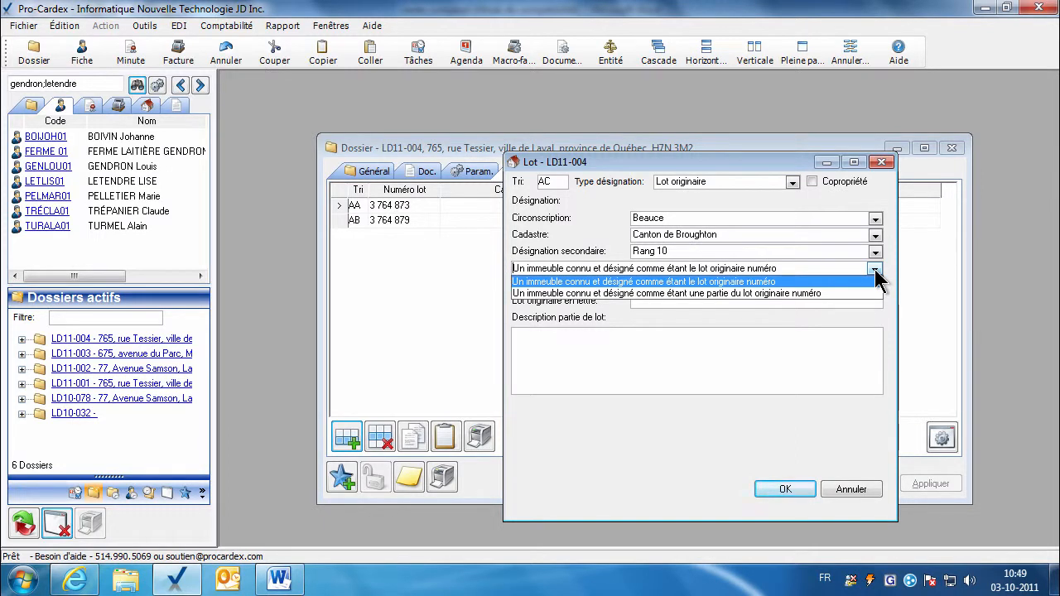
{"action": "key", "text": "Down"}
{"action": "left_click", "coordinate": [774, 295]}
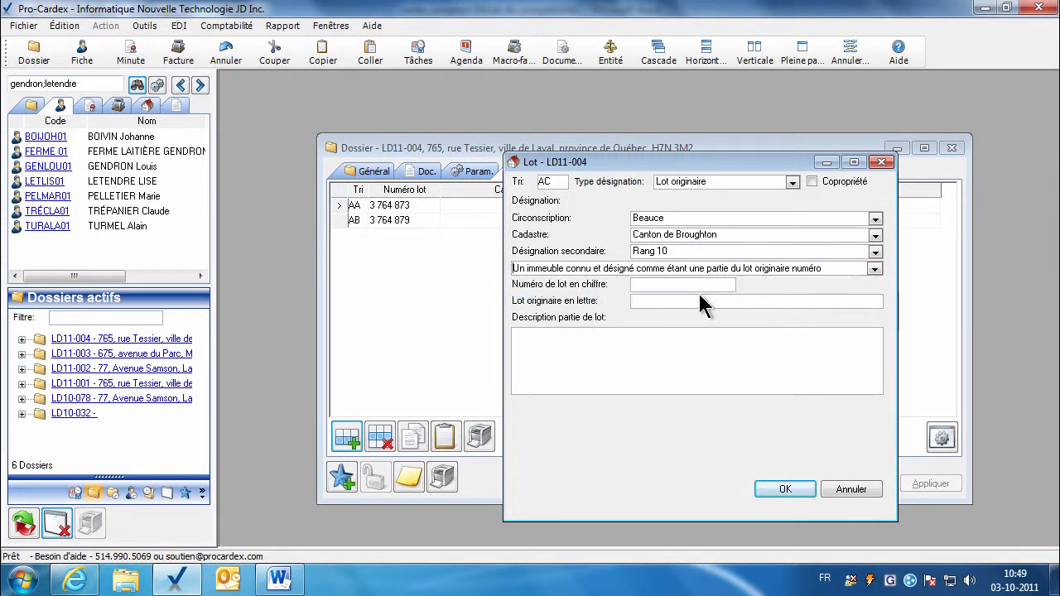
Enter lot number 654, start its description, and save lot AC.
{"action": "left_click", "coordinate": [660, 286]}
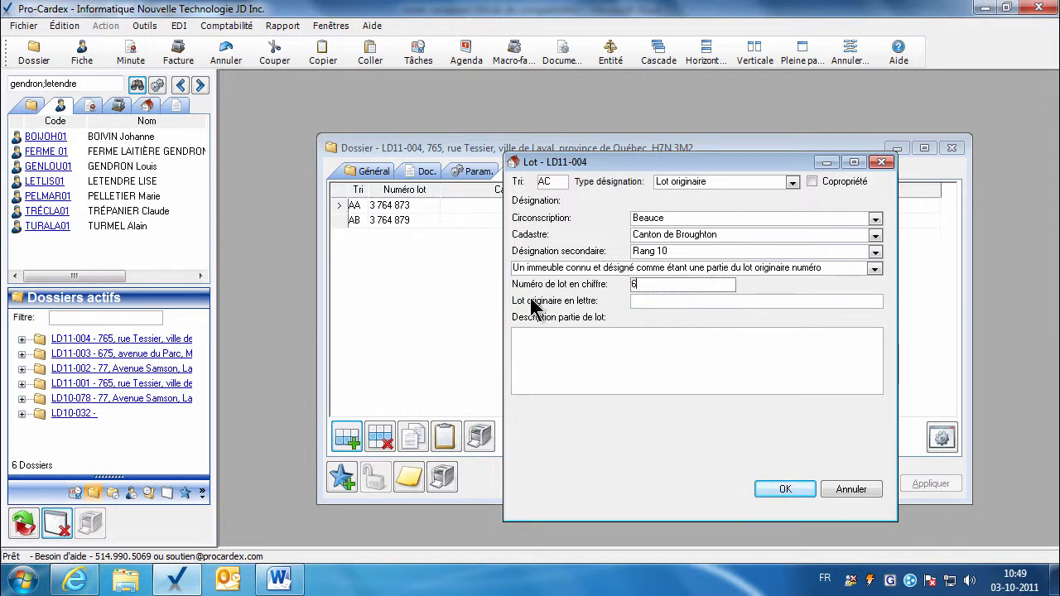
{"action": "type", "text": "654"}
{"action": "left_click", "coordinate": [644, 302]}
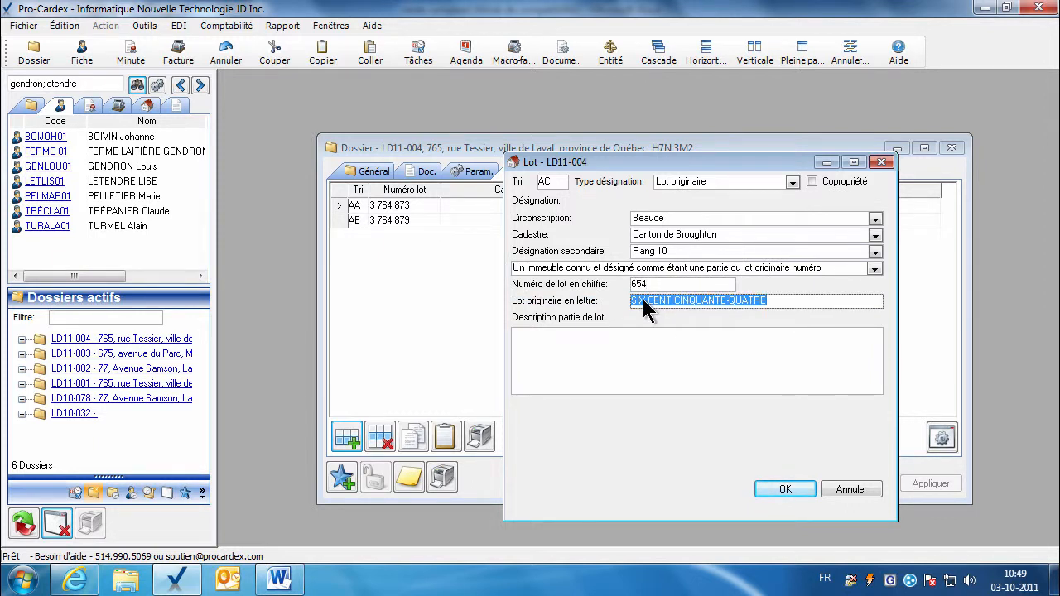
{"action": "left_click", "coordinate": [548, 364]}
{"action": "type", "text": "bor"}
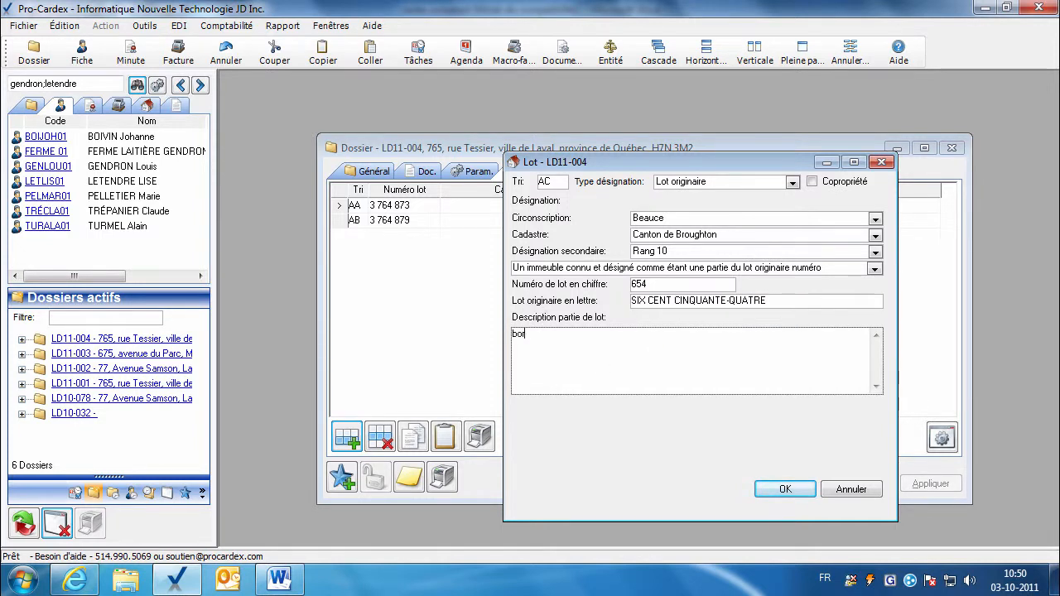
{"action": "type", "text": "né etmesurant"}
{"action": "right_click", "coordinate": [617, 348]}
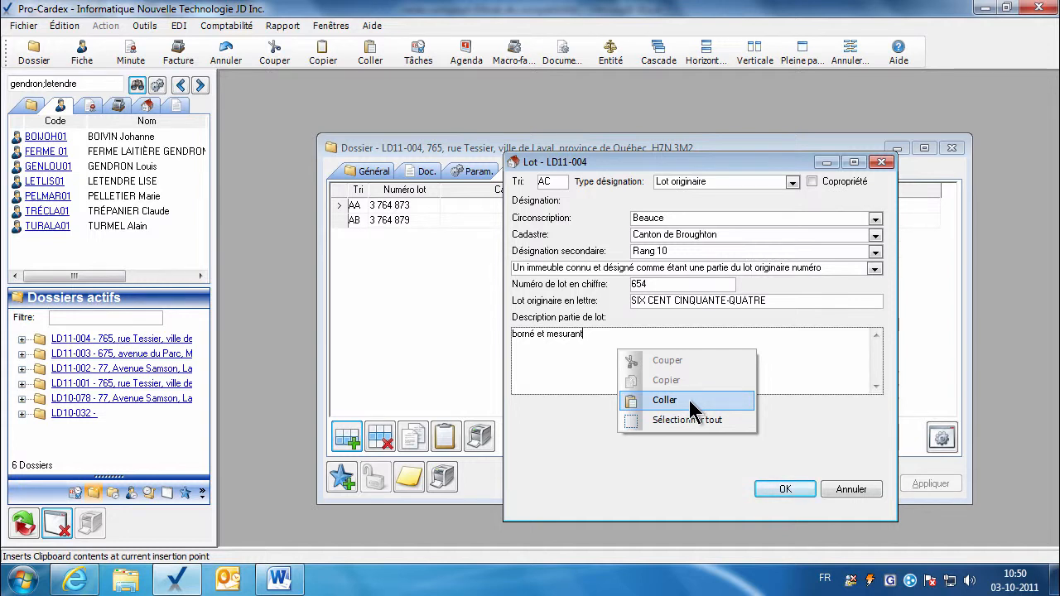
{"action": "left_click", "coordinate": [572, 359]}
{"action": "left_click", "coordinate": [776, 488]}
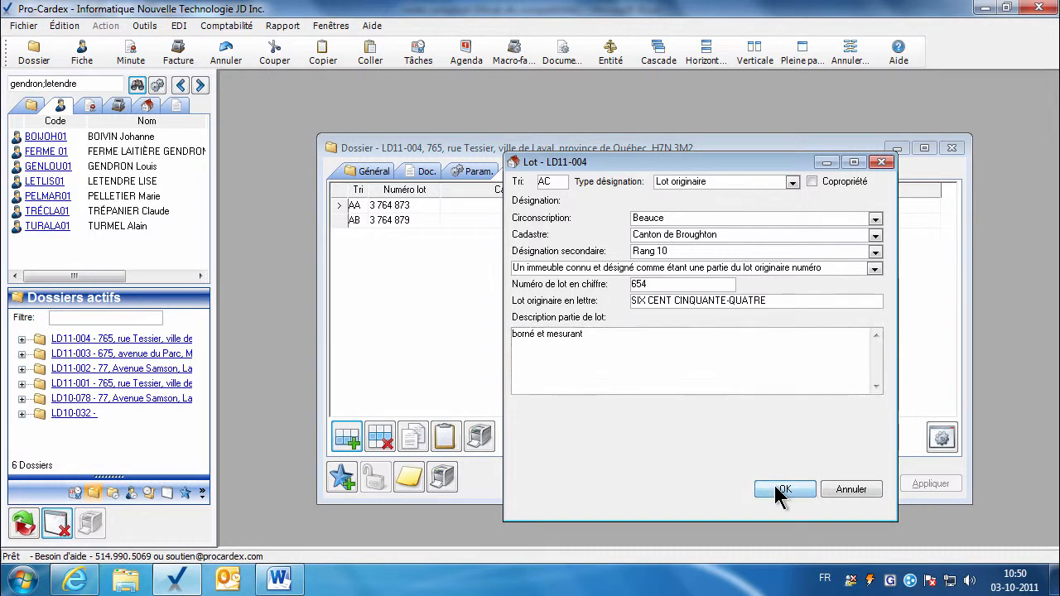
{"action": "left_click", "coordinate": [454, 238]}
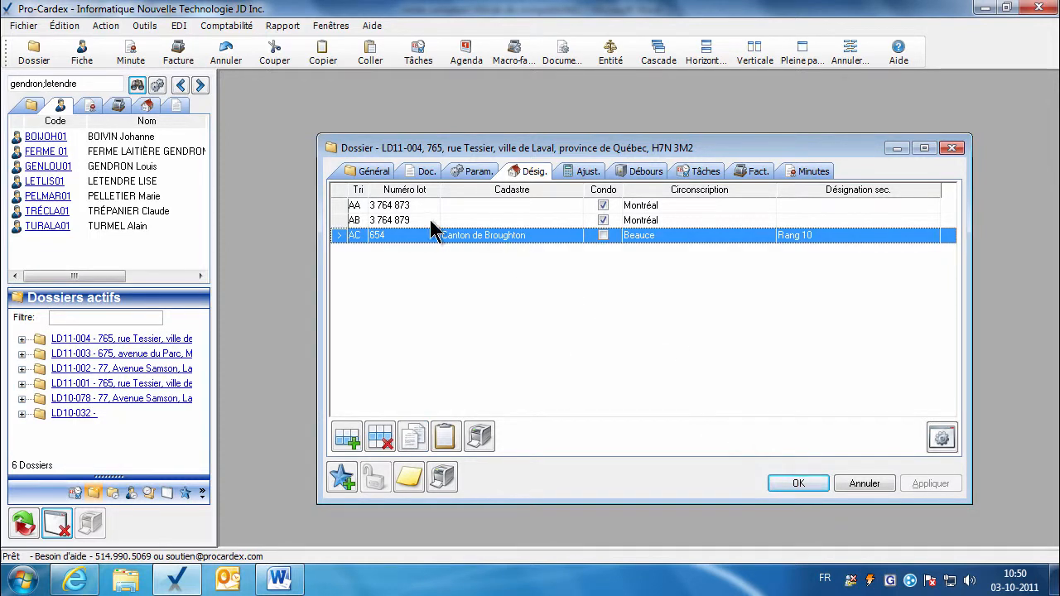
Search all dossiers by lot number 2568768, which matches the 1Quittance dossier.
{"action": "left_click", "coordinate": [147, 108]}
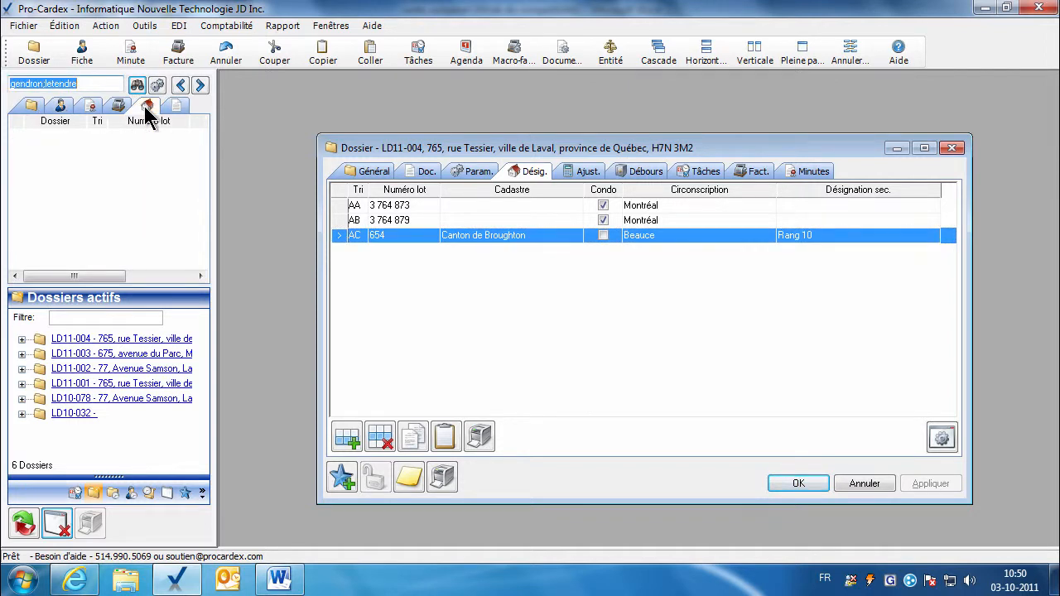
{"action": "key", "text": "Delete"}
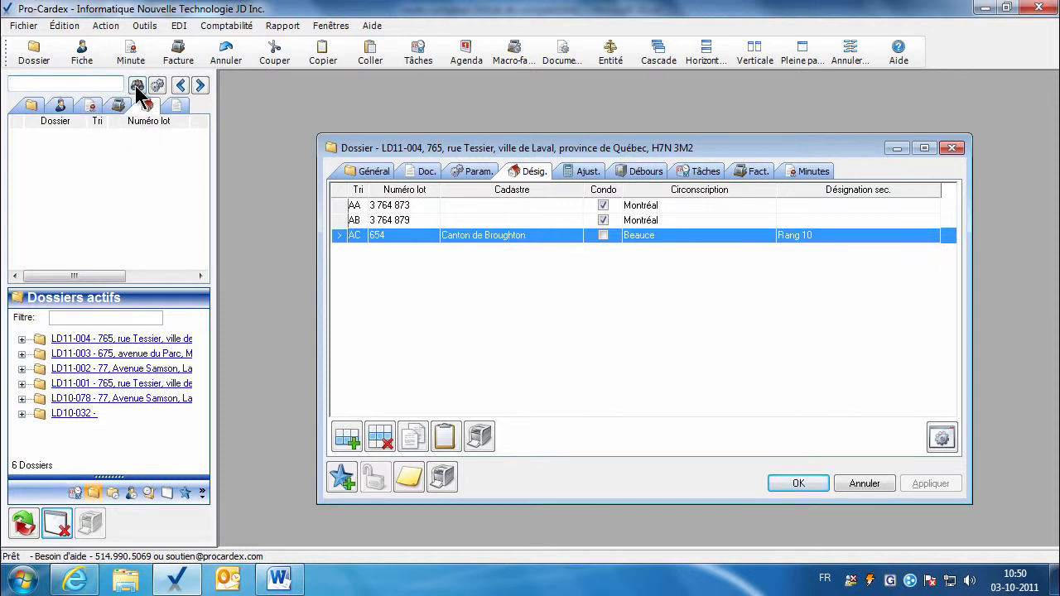
{"action": "left_click", "coordinate": [138, 86]}
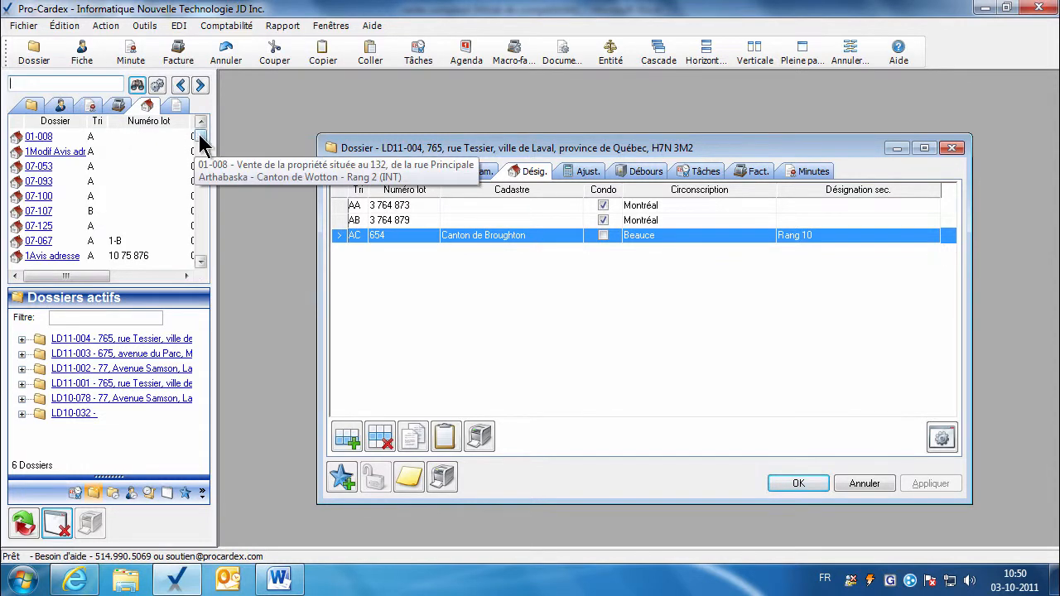
{"action": "left_click_drag", "start_coordinate": [201, 136], "coordinate": [199, 177]}
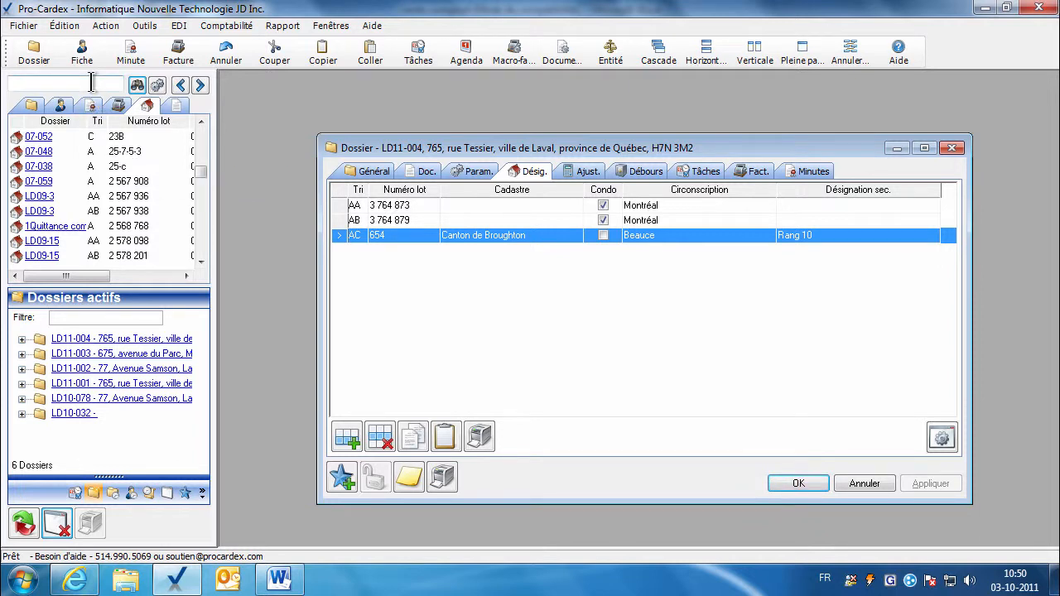
{"action": "type", "text": "2568768"}
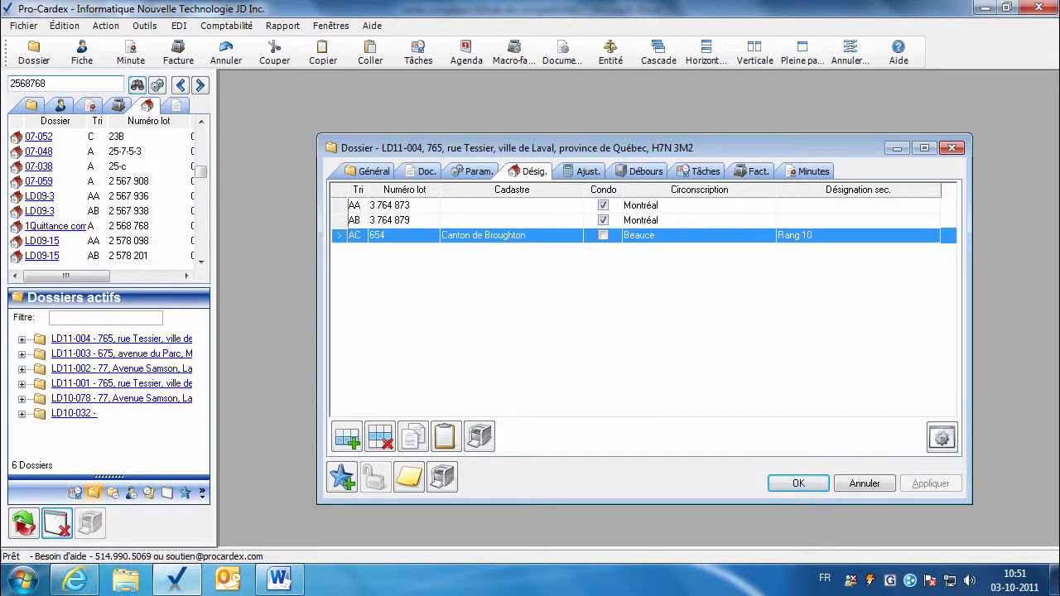
{"action": "left_click", "coordinate": [136, 84]}
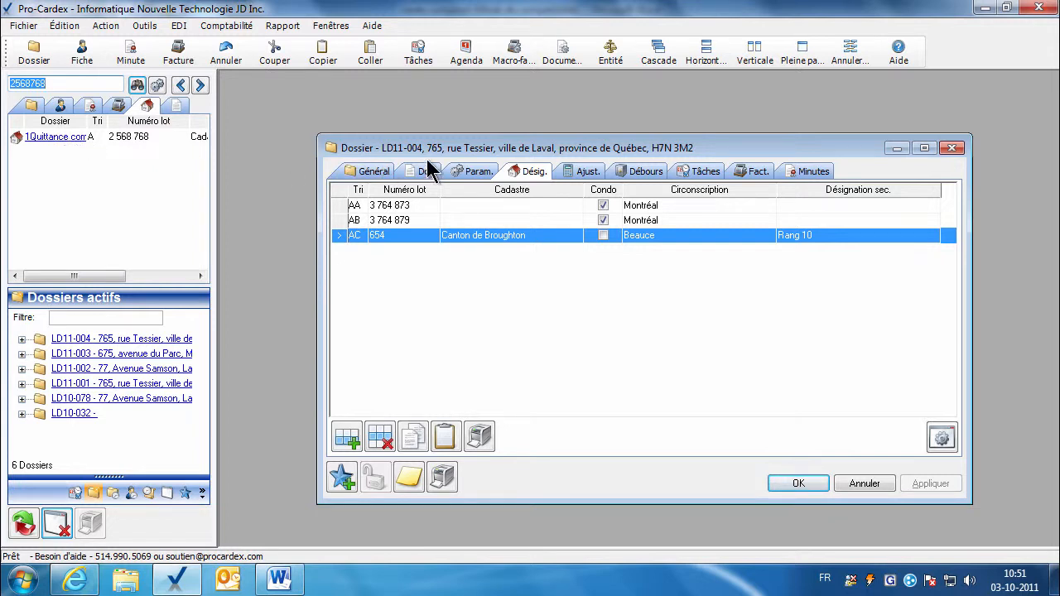
{"action": "left_click_drag", "start_coordinate": [424, 146], "coordinate": [425, 126]}
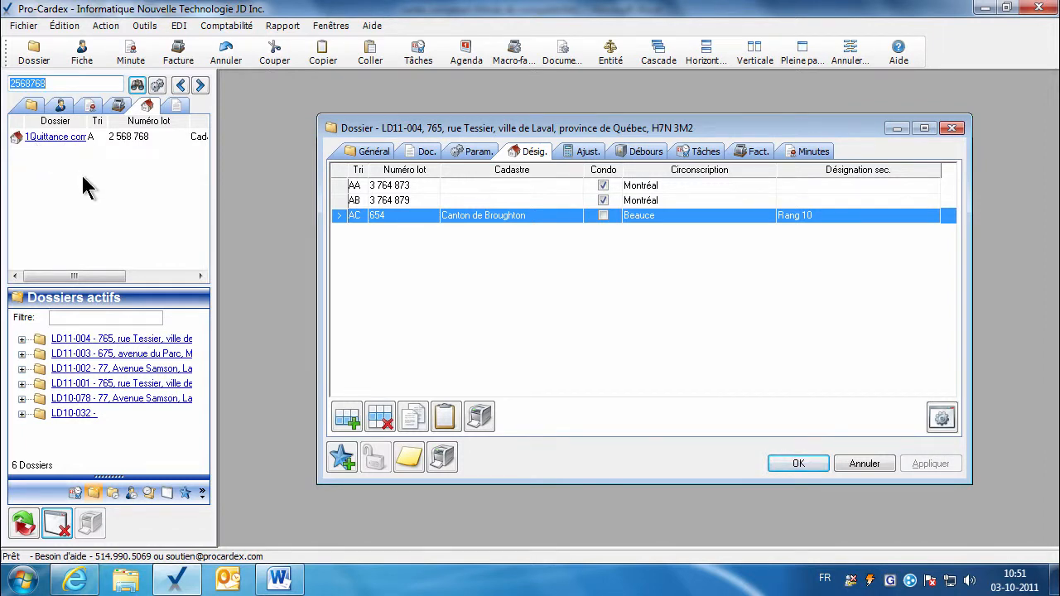
Copy lot 2 568 768 from the 1Quittance dossier into LD11-004's designations.
{"action": "left_click", "coordinate": [51, 141]}
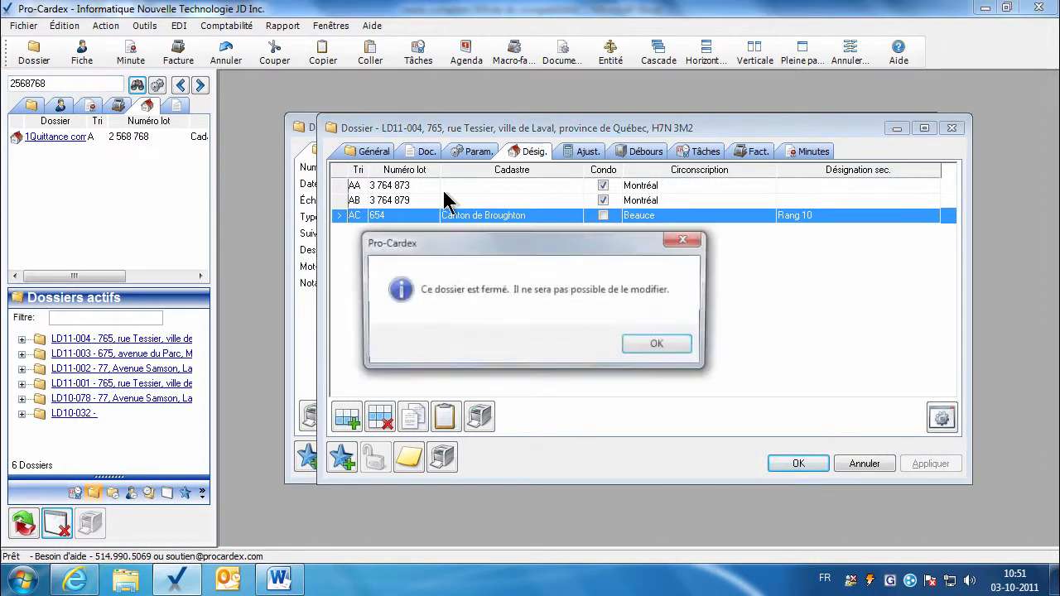
{"action": "left_click", "coordinate": [660, 346]}
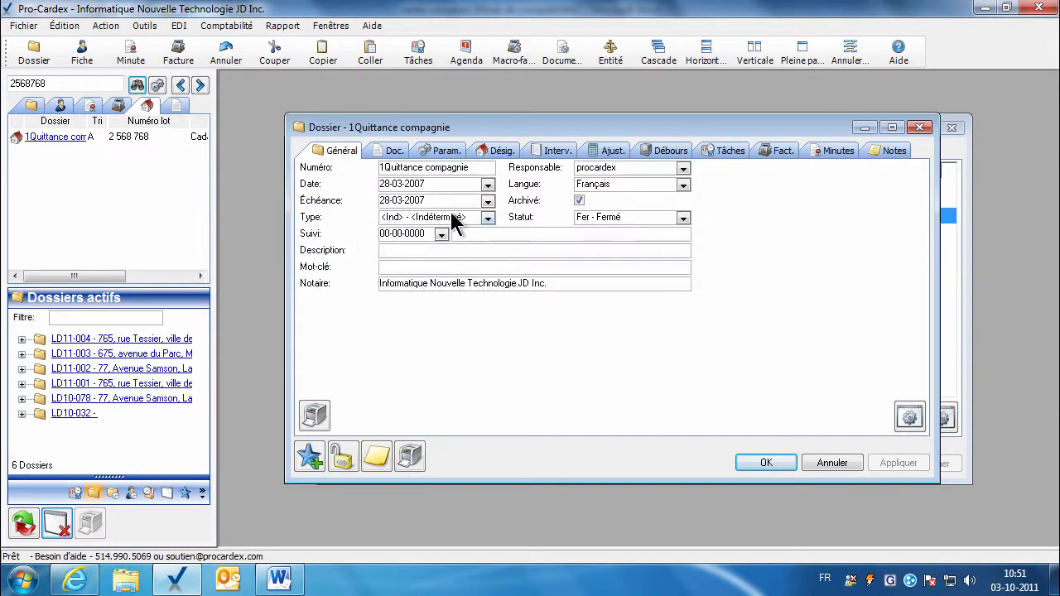
{"action": "left_click", "coordinate": [484, 151]}
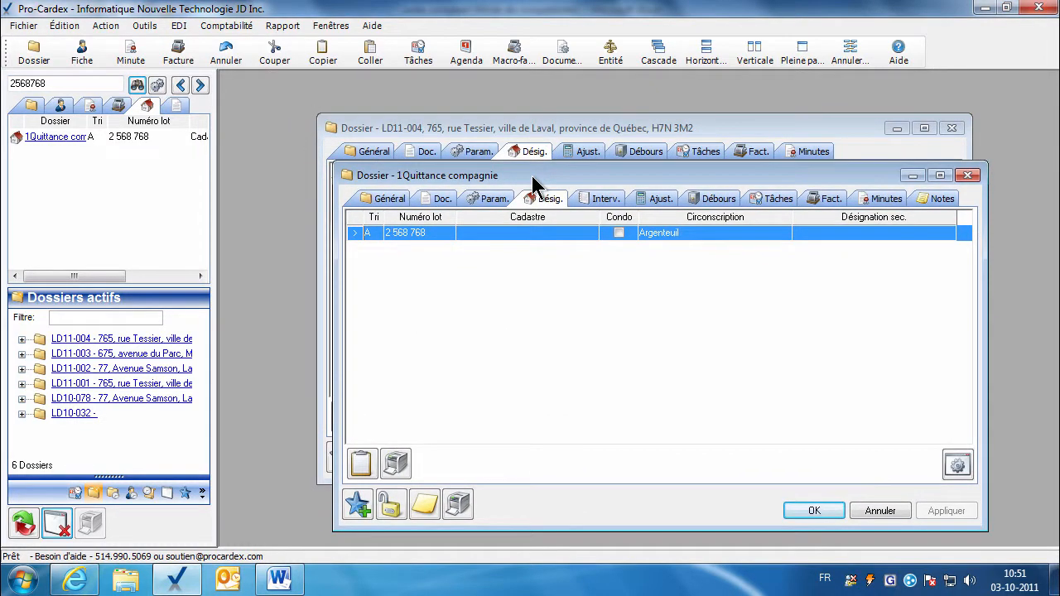
{"action": "left_click_drag", "start_coordinate": [540, 181], "coordinate": [595, 188]}
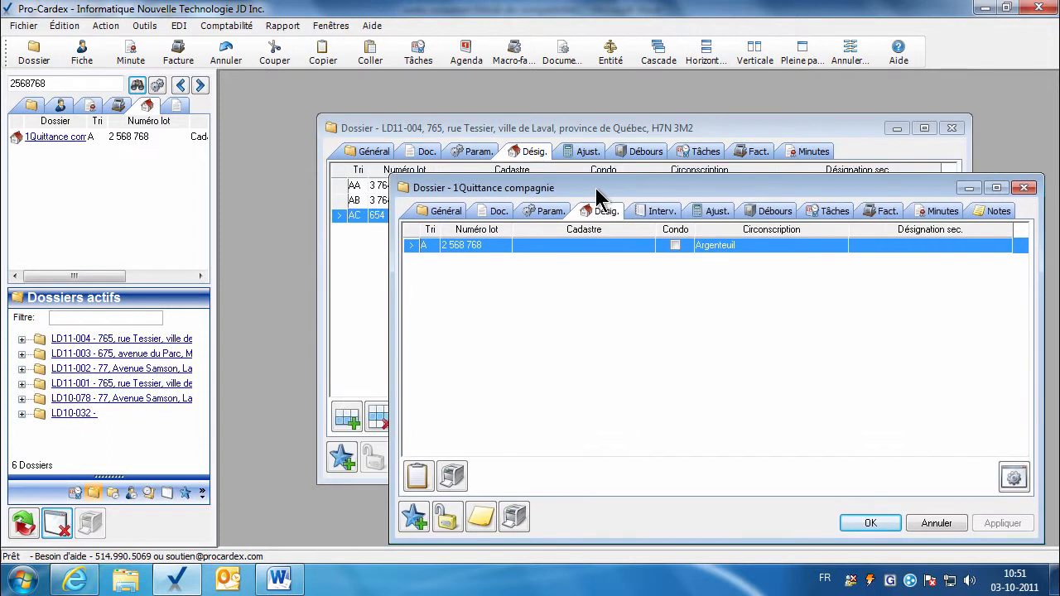
{"action": "left_click_drag", "start_coordinate": [477, 243], "coordinate": [349, 250]}
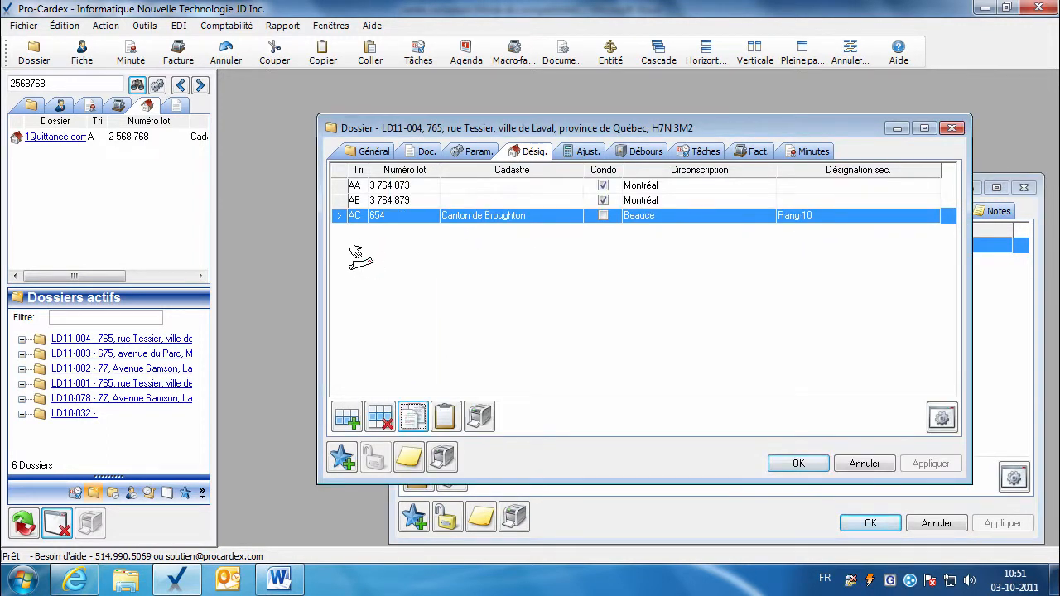
{"action": "left_click", "coordinate": [585, 520]}
{"action": "left_click", "coordinate": [858, 525]}
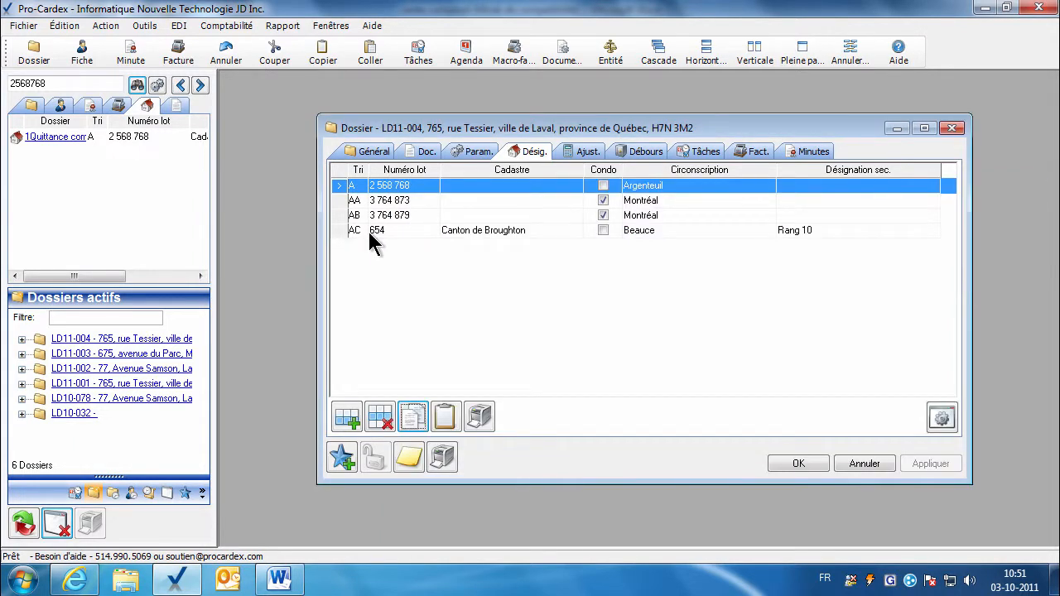
Delete the lot 654 (AC) row from LD11-004's designations.
{"action": "left_click", "coordinate": [469, 231]}
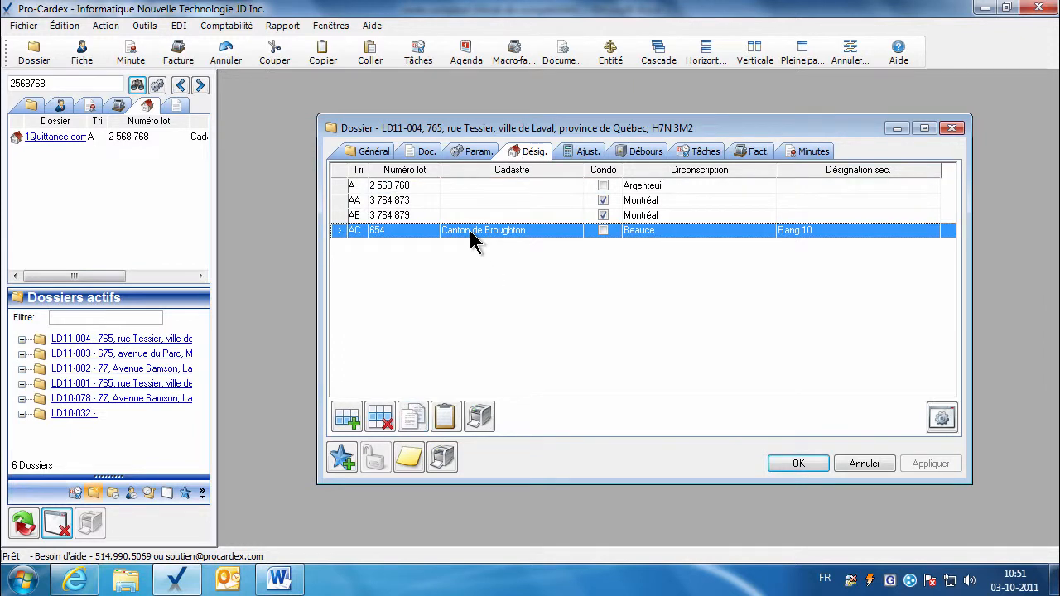
{"action": "left_click", "coordinate": [383, 422]}
{"action": "left_click", "coordinate": [552, 345]}
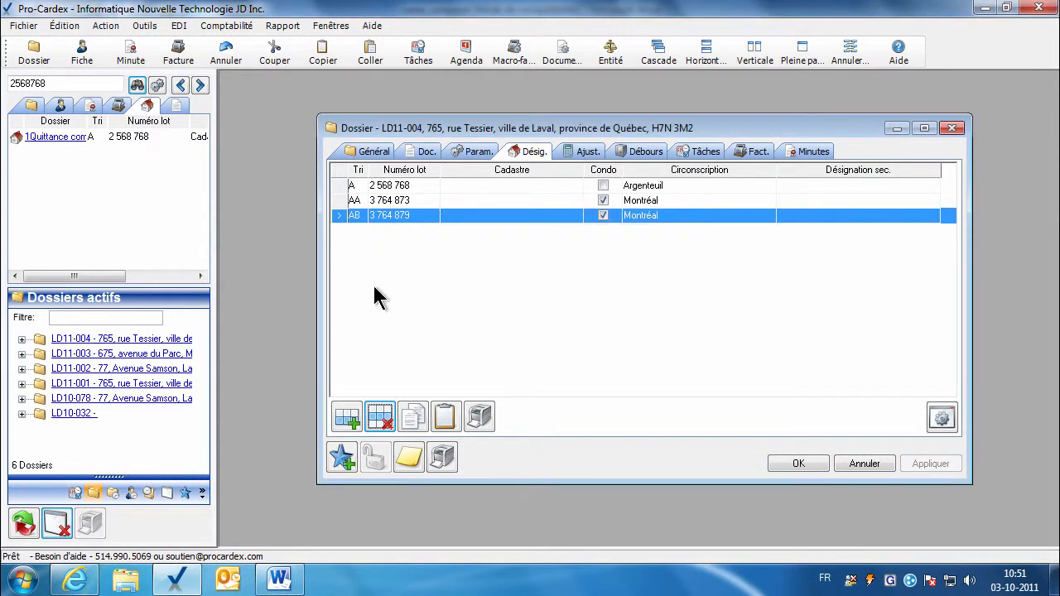
{"action": "left_click", "coordinate": [413, 189]}
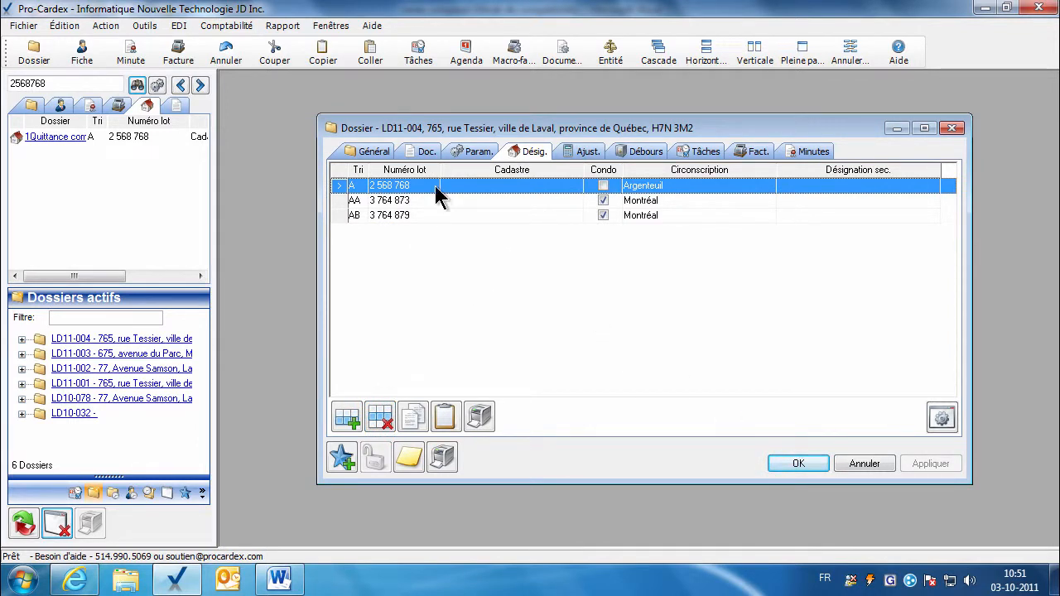
Copy the dossier's property address from Général into the Adresse parameter.
{"action": "left_click", "coordinate": [474, 153]}
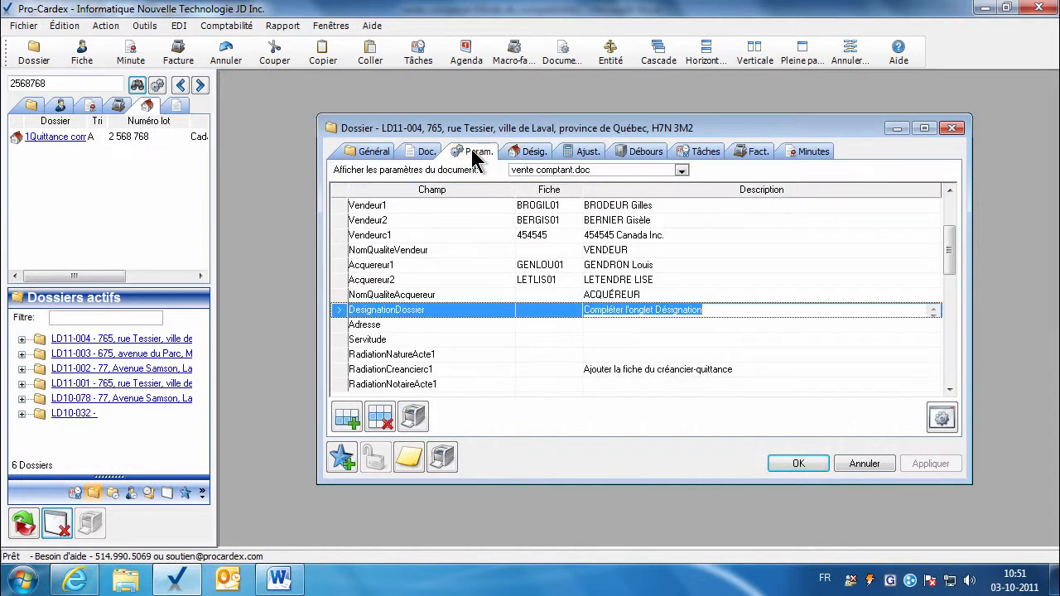
{"action": "left_click", "coordinate": [591, 328]}
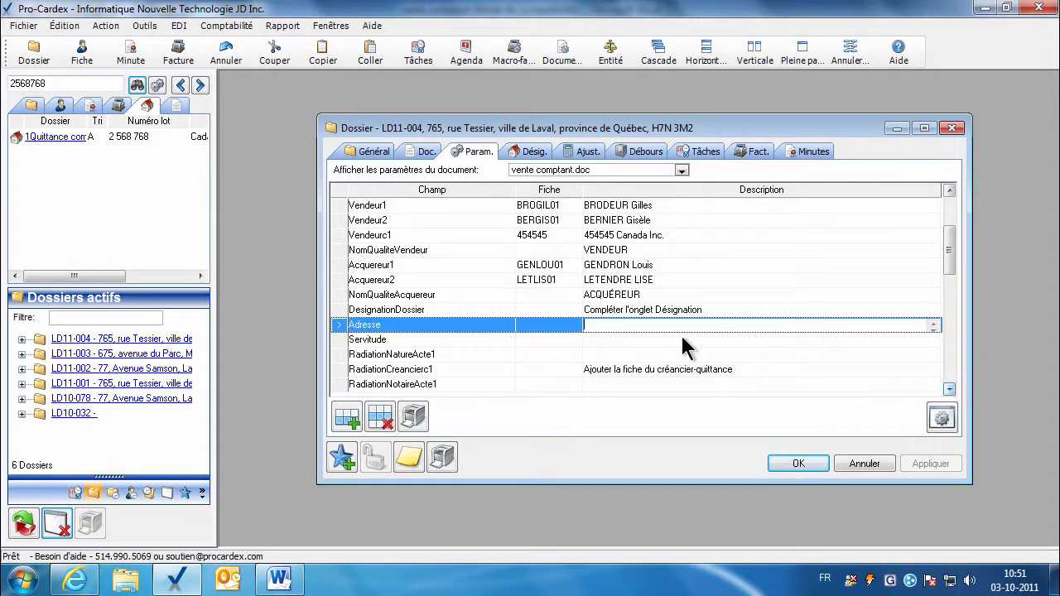
{"action": "left_click", "coordinate": [373, 156]}
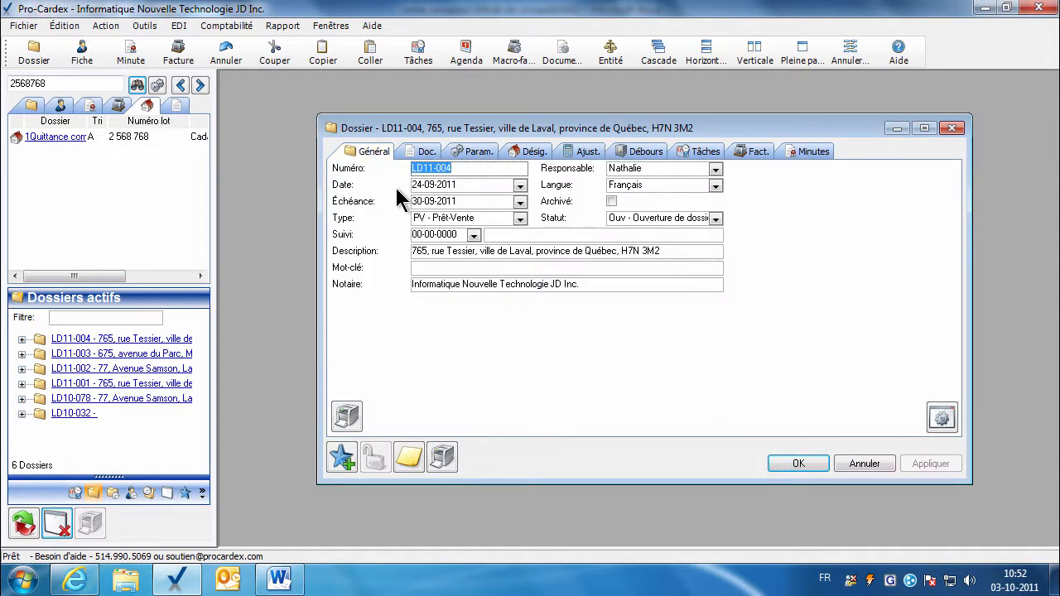
{"action": "left_click", "coordinate": [434, 252]}
{"action": "right_click", "coordinate": [434, 253]}
{"action": "key", "text": "ctrl+c"}
{"action": "left_click", "coordinate": [464, 283]}
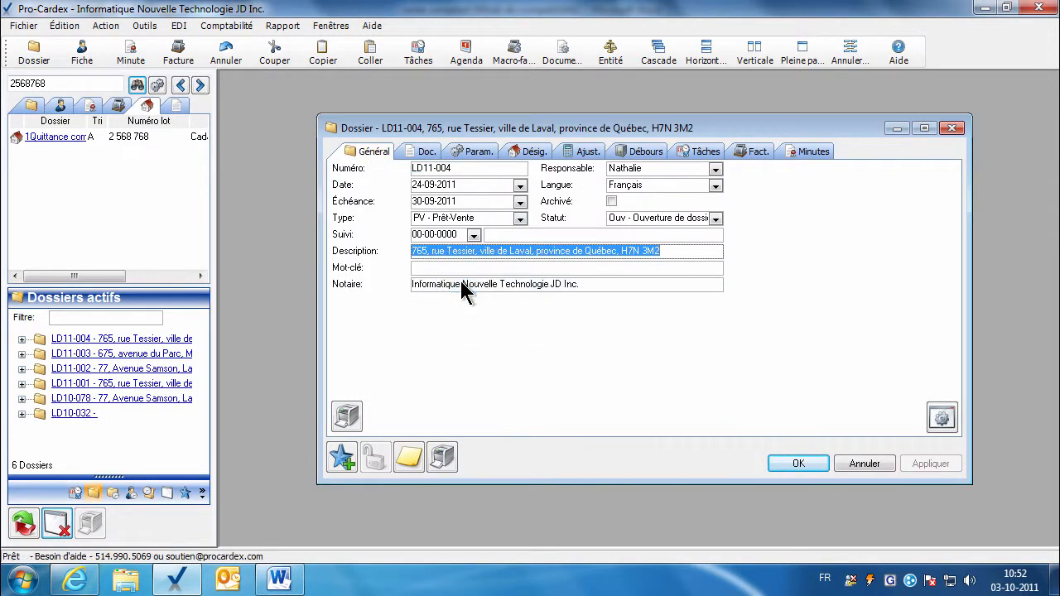
{"action": "left_click", "coordinate": [479, 151]}
{"action": "right_click", "coordinate": [604, 325]}
{"action": "left_click", "coordinate": [630, 371]}
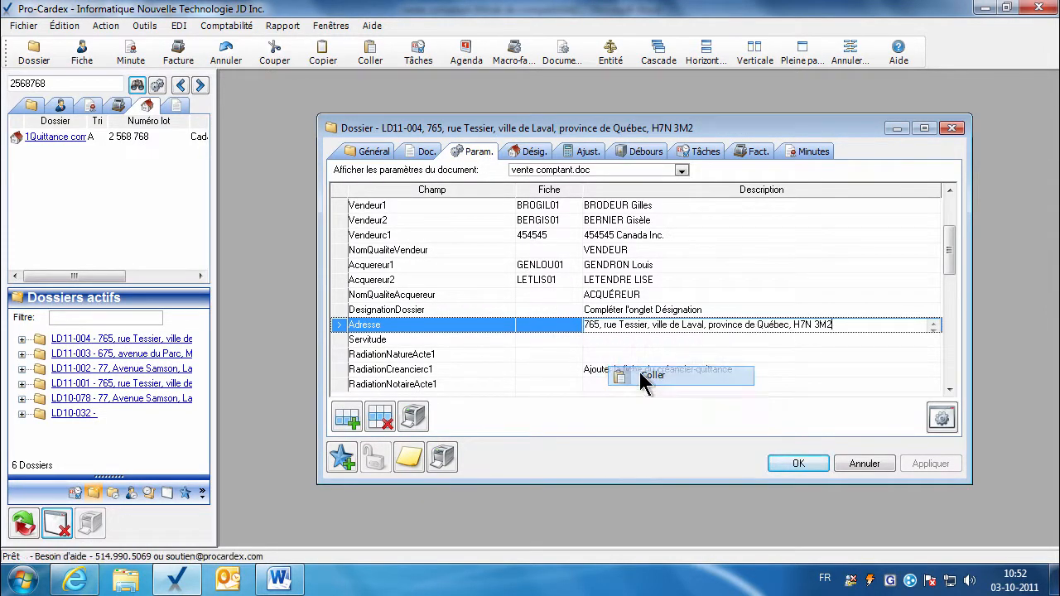
Apply the changes and begin the Servitude description with 'En faveur'.
{"action": "left_click", "coordinate": [604, 343]}
{"action": "left_click", "coordinate": [924, 465]}
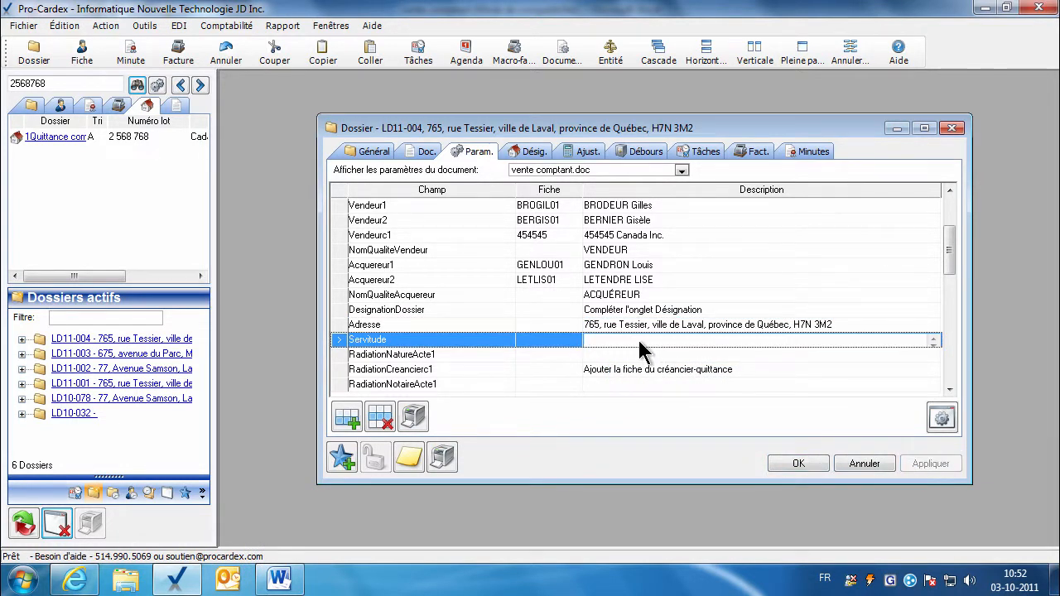
{"action": "type", "text": "En faveur de....."}
Delete the unused Servitude parameter row from the deed parameters.
{"action": "scroll", "coordinate": [639, 356], "scroll_direction": "up", "scroll_amount": 1}
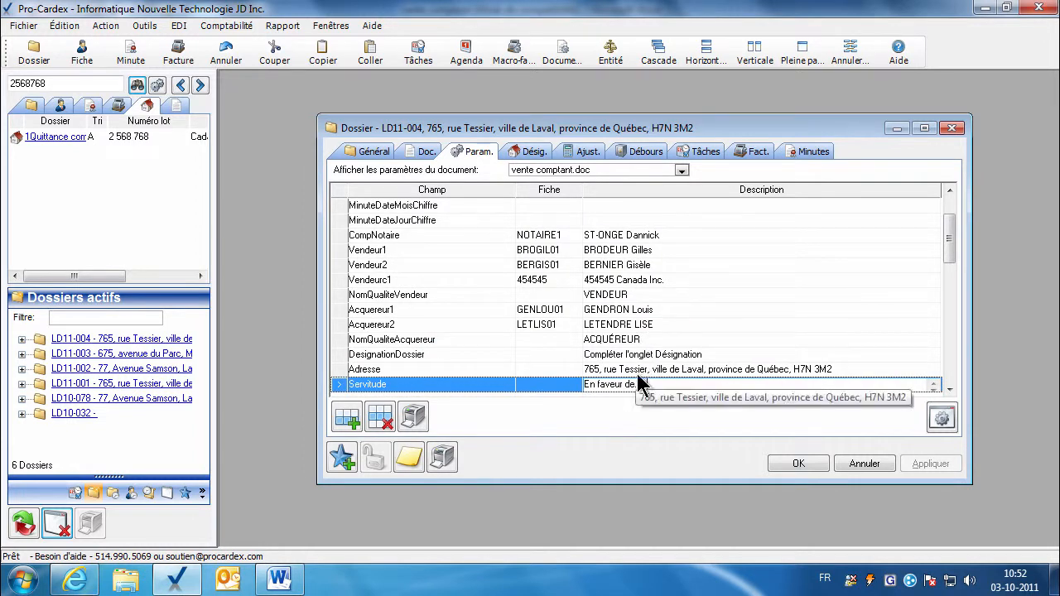
{"action": "left_click", "coordinate": [637, 387]}
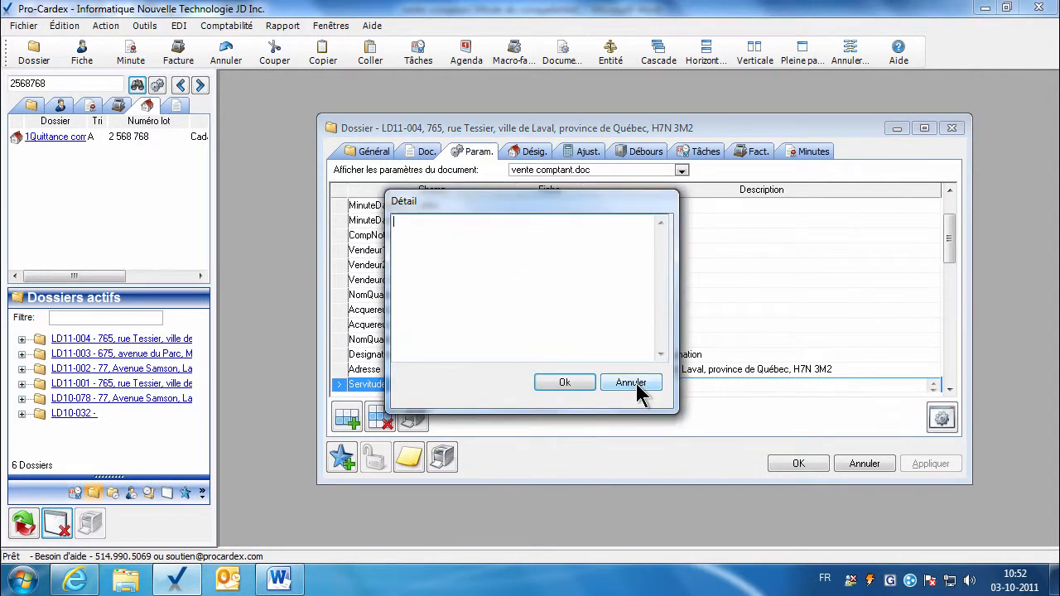
{"action": "left_click", "coordinate": [560, 383]}
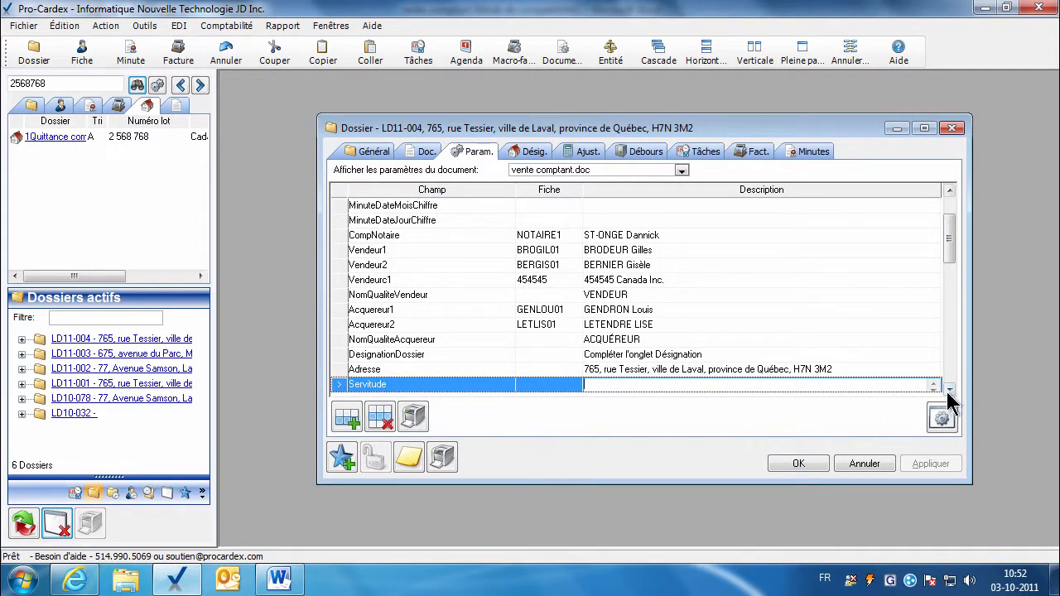
{"action": "scroll", "coordinate": [944, 410], "scroll_direction": "down", "scroll_amount": 3}
{"action": "left_click", "coordinate": [589, 355]}
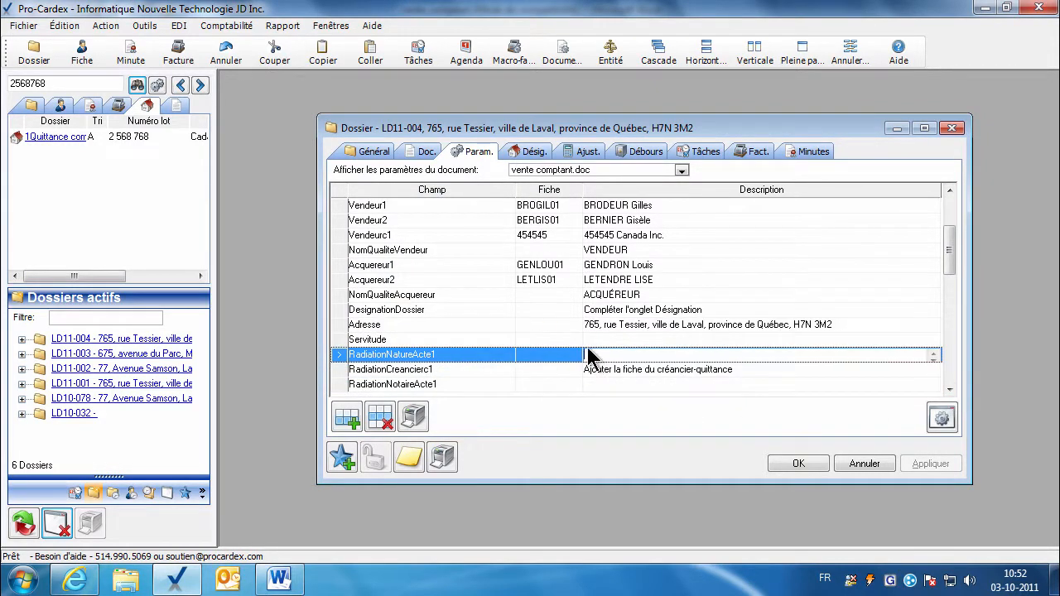
{"action": "left_click", "coordinate": [572, 341]}
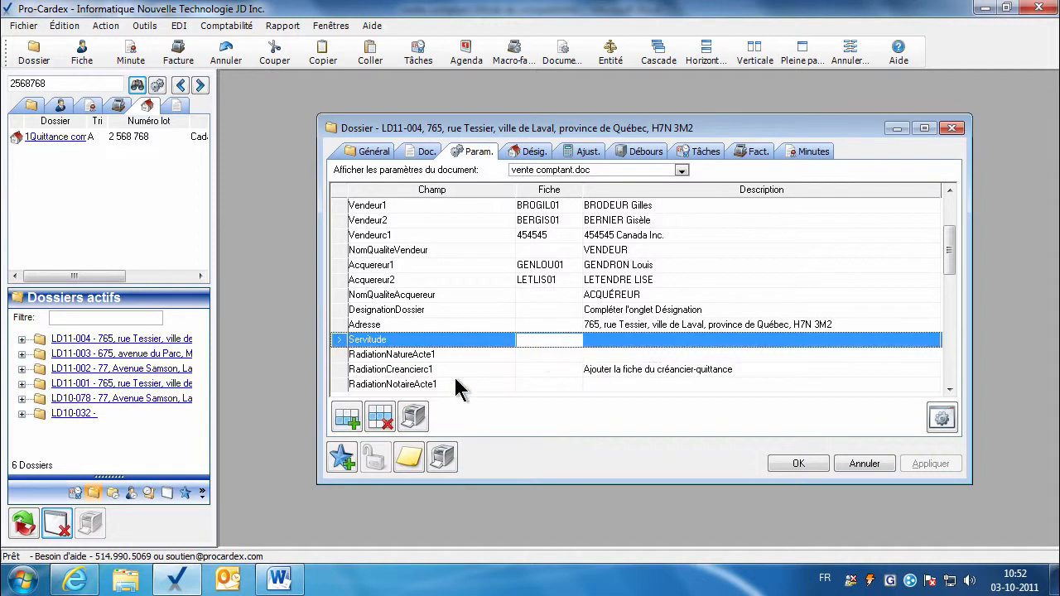
{"action": "left_click", "coordinate": [380, 418]}
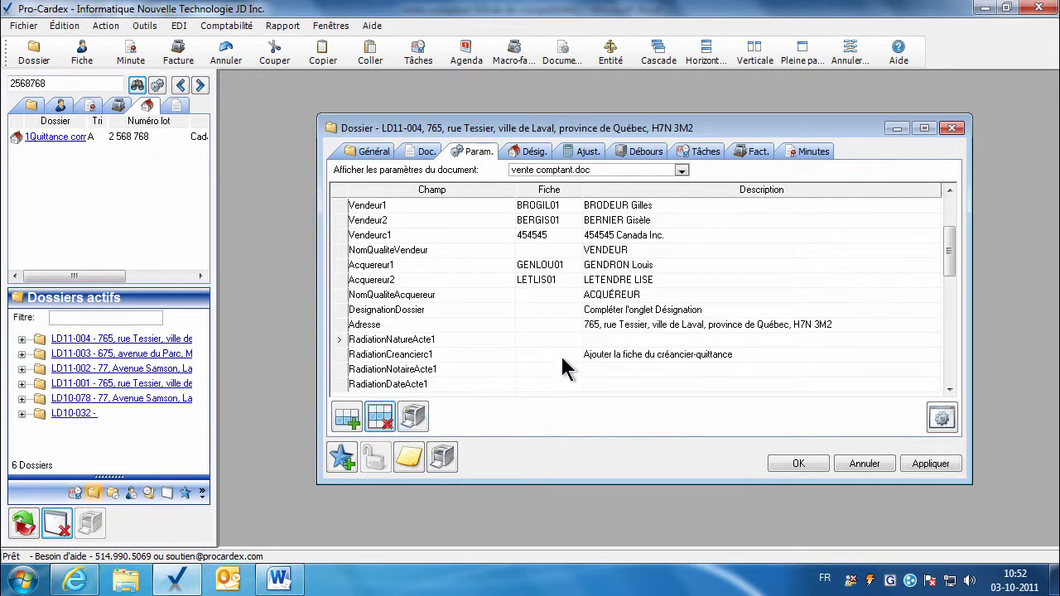
Set RadiationNatureActe1's description to hypothèque.
{"action": "left_click", "coordinate": [949, 389]}
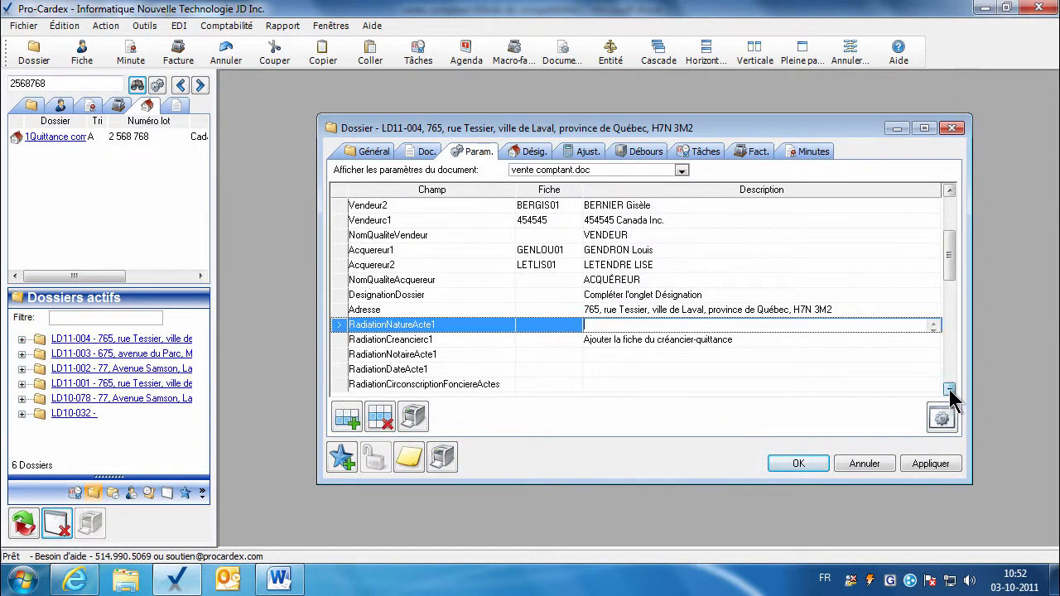
{"action": "left_click", "coordinate": [950, 389]}
{"action": "type", "text": "hypothèque"}
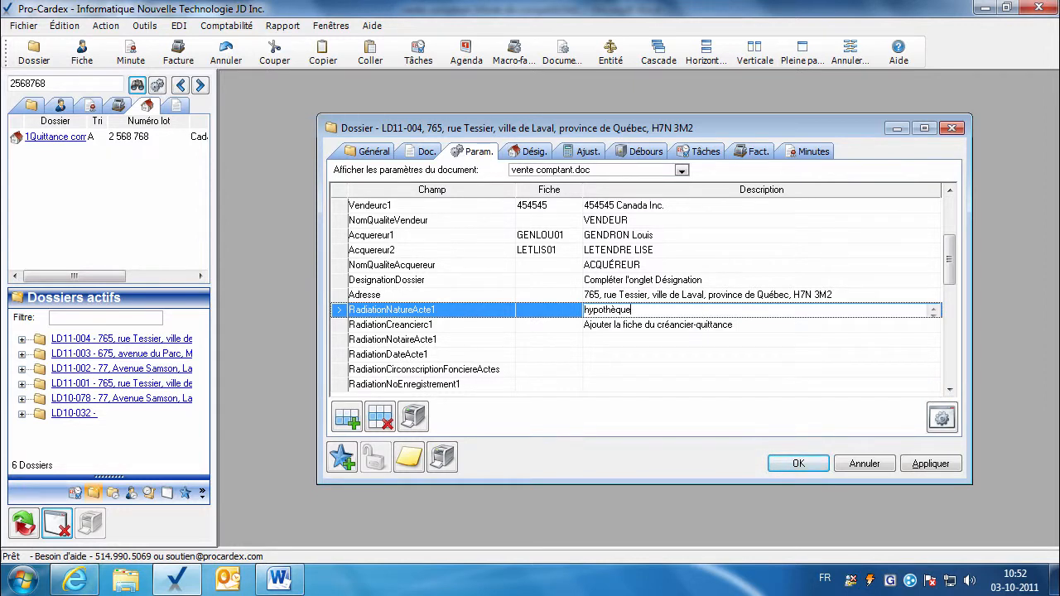
{"action": "left_click", "coordinate": [689, 325]}
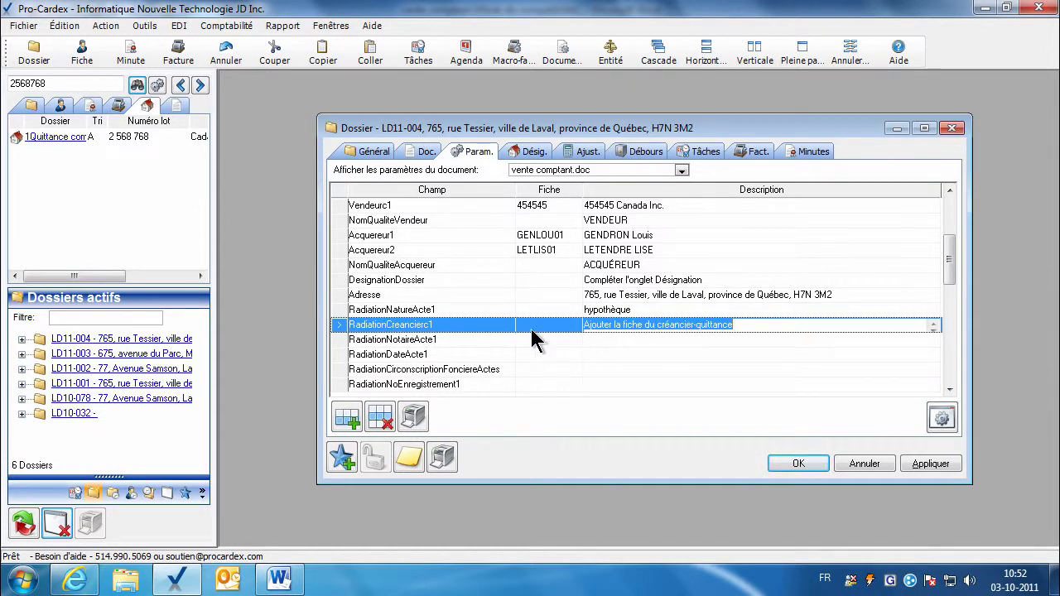
Search contacts for bmo and assign BMO-FR as the RadiationCreancierc1 creditor.
{"action": "left_click", "coordinate": [60, 108]}
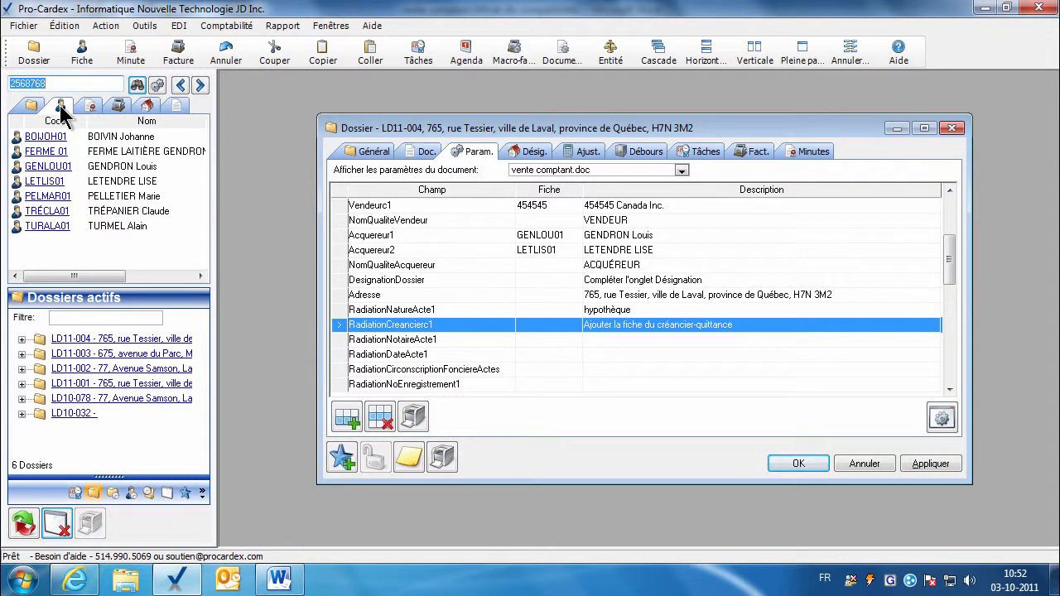
{"action": "type", "text": "bmo"}
{"action": "key", "text": "Return"}
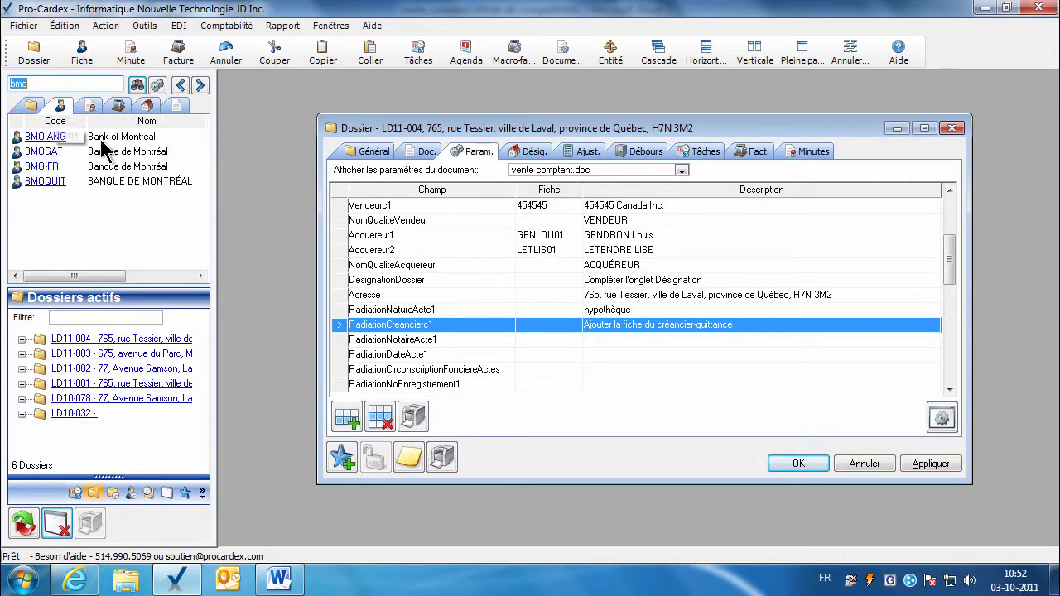
{"action": "mouse_move", "coordinate": [103, 145]}
{"action": "left_click_drag", "start_coordinate": [51, 137], "coordinate": [586, 332]}
{"action": "left_click", "coordinate": [626, 335]}
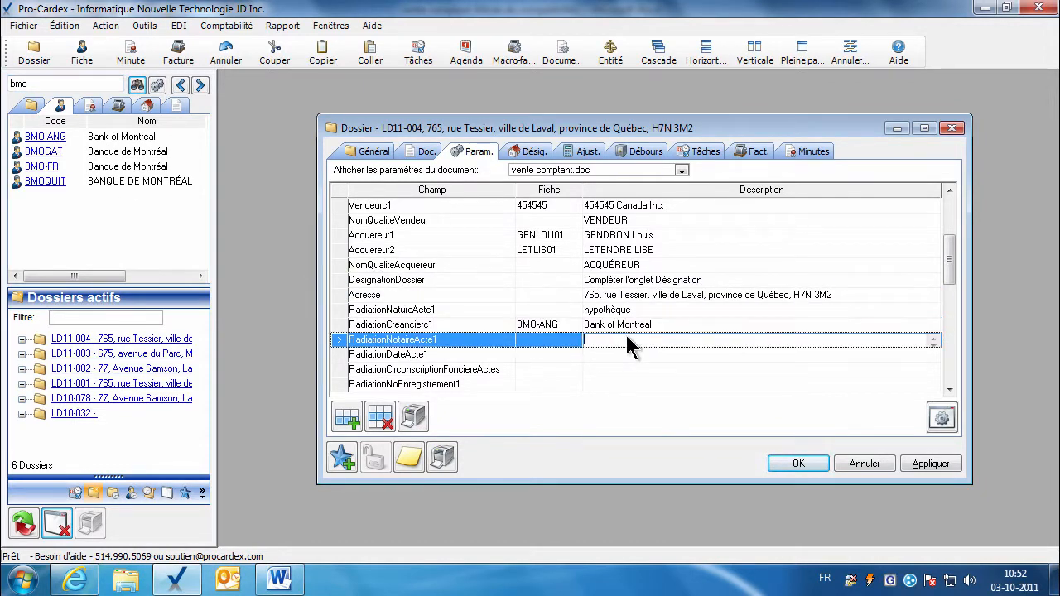
{"action": "left_click", "coordinate": [567, 325]}
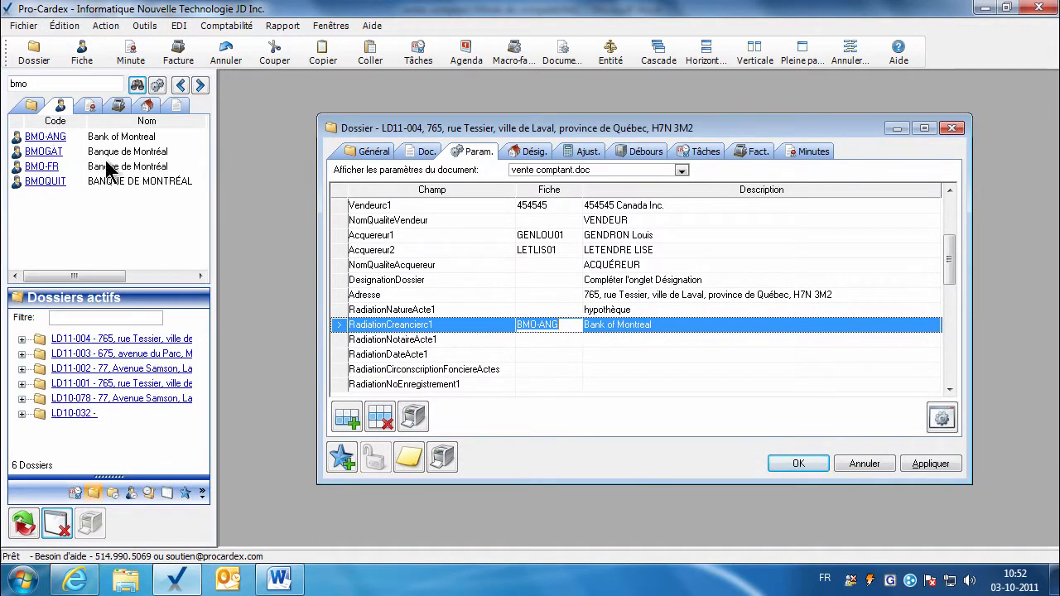
{"action": "mouse_move", "coordinate": [107, 154]}
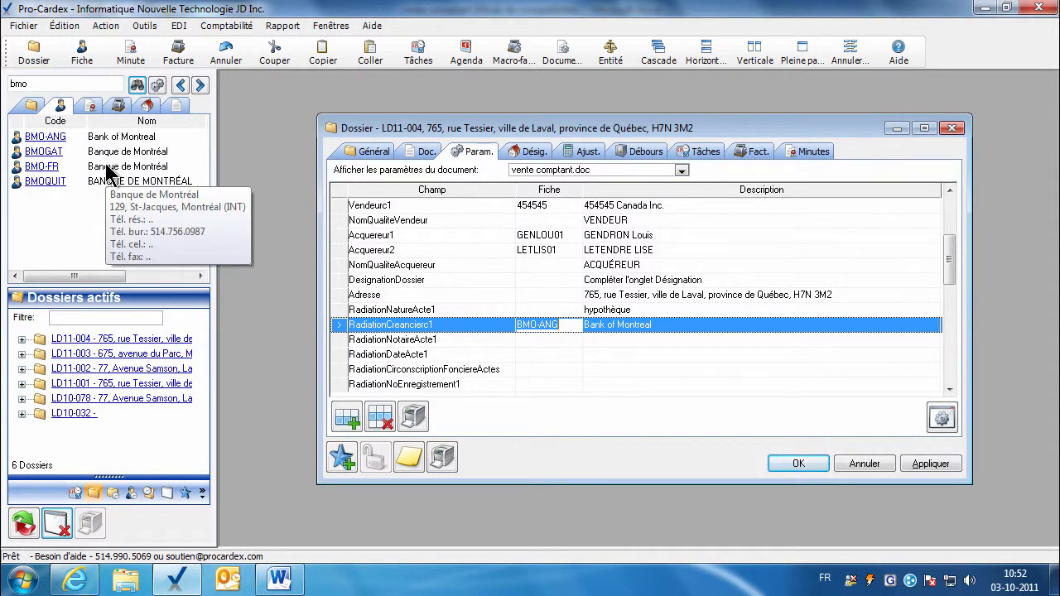
{"action": "left_click_drag", "start_coordinate": [51, 166], "coordinate": [534, 335]}
Enter the notary's name and the act date 'deux mille dix (02-07-2010)'.
{"action": "left_click", "coordinate": [539, 336]}
{"action": "left_click", "coordinate": [604, 340]}
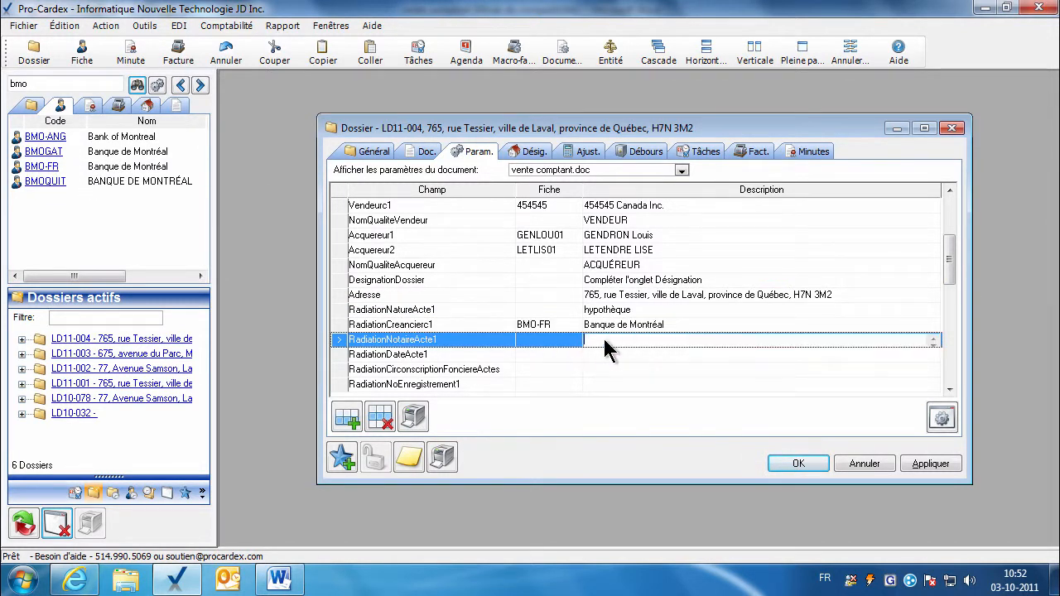
{"action": "key", "text": "Return"}
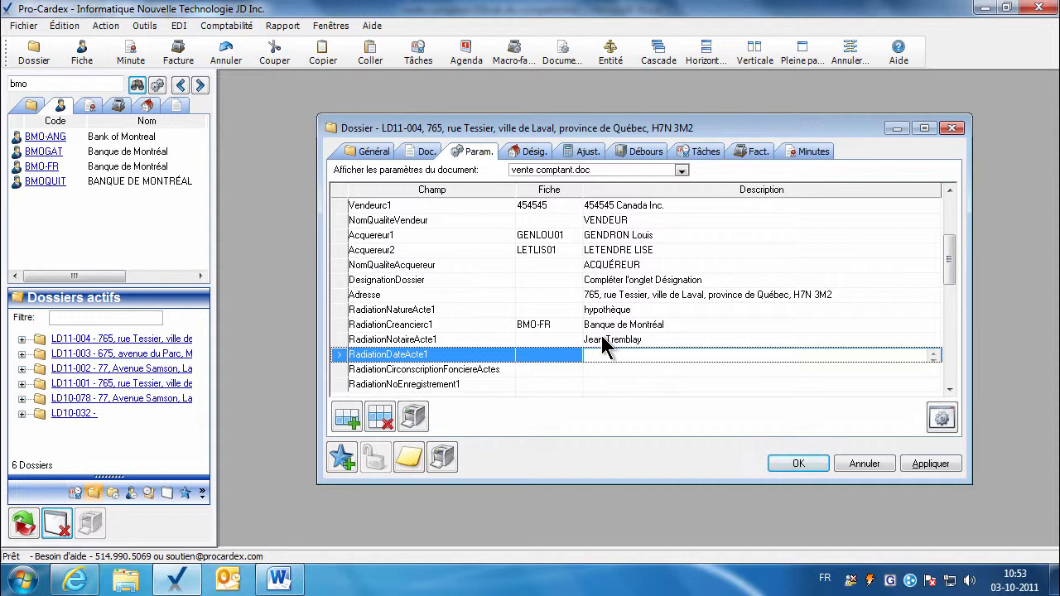
{"action": "type", "text": "2 juillet deux"}
{"action": "key", "text": "BackSpace"}
{"action": "type", "text": "ux mille dix (02-07-2010"}
Set the registry division to Montréal and registration number to 10 763 763.
{"action": "left_click", "coordinate": [618, 371]}
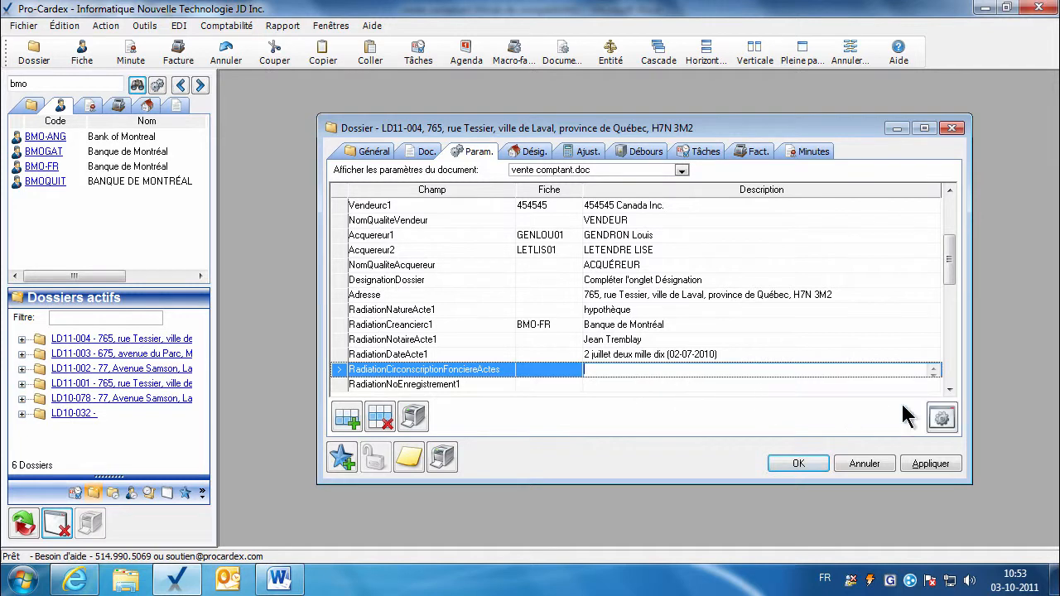
{"action": "type", "text": "Mongtré"}
{"action": "type", "text": "réal"}
{"action": "left_click", "coordinate": [634, 382]}
{"action": "type", "text": "10"}
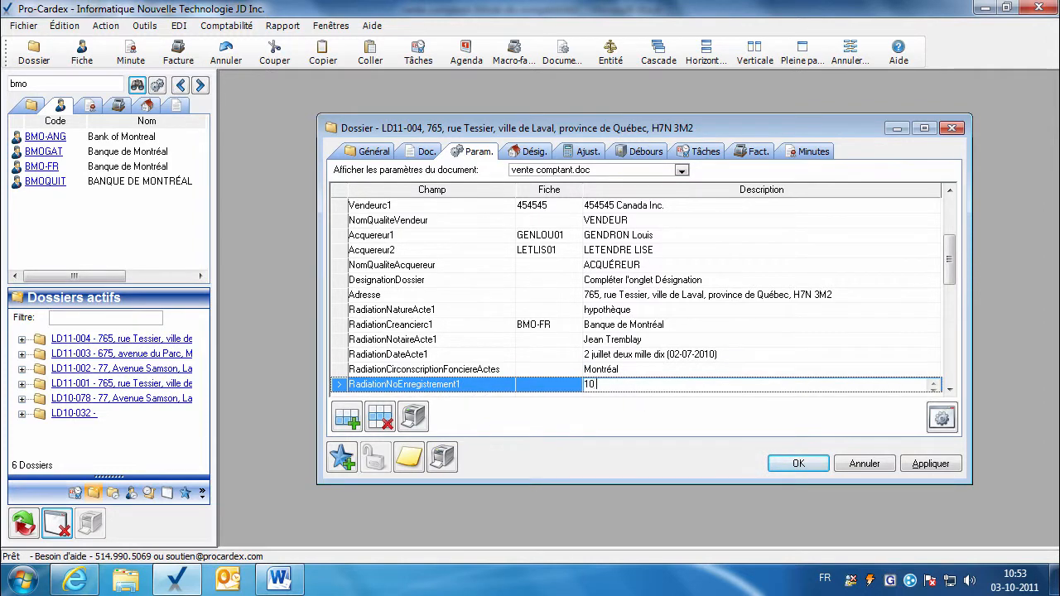
{"action": "type", "text": " 763 763"}
{"action": "key", "text": "Tab"}
Delete the unused second radiation rows (RadiationNatureActe2 through RadiationNoEnregistrement2).
{"action": "left_click", "coordinate": [380, 417]}
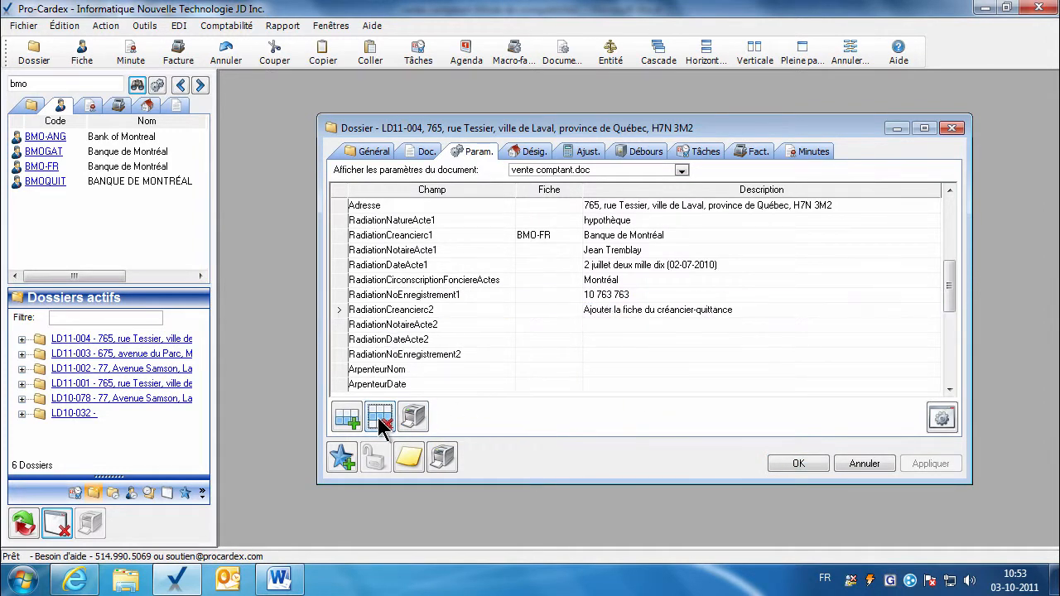
{"action": "left_click", "coordinate": [380, 417]}
{"action": "left_click", "coordinate": [405, 311]}
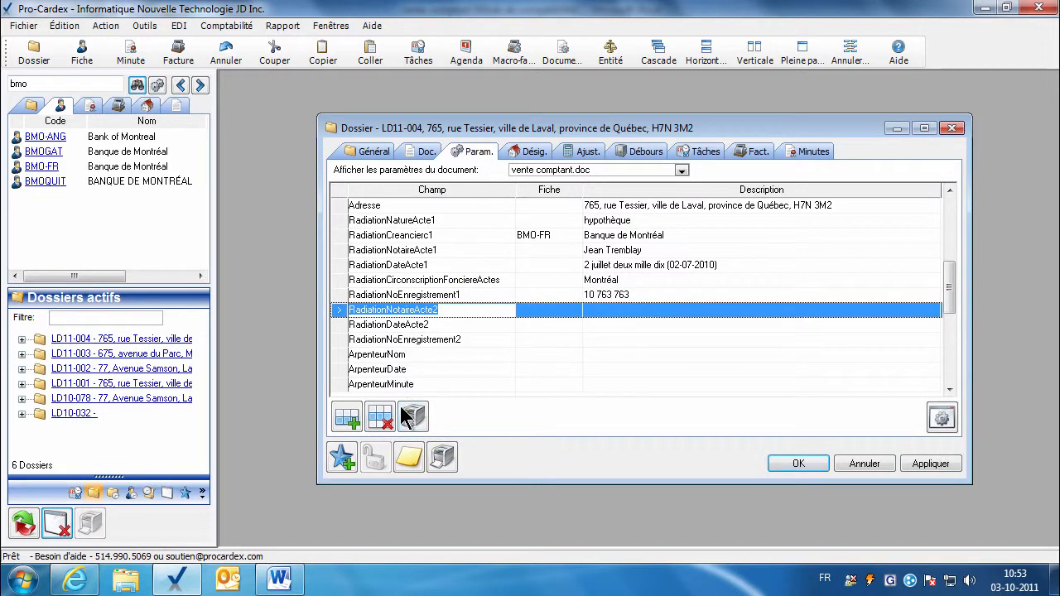
{"action": "left_click", "coordinate": [379, 416]}
{"action": "left_click", "coordinate": [413, 312]}
{"action": "left_click", "coordinate": [379, 417]}
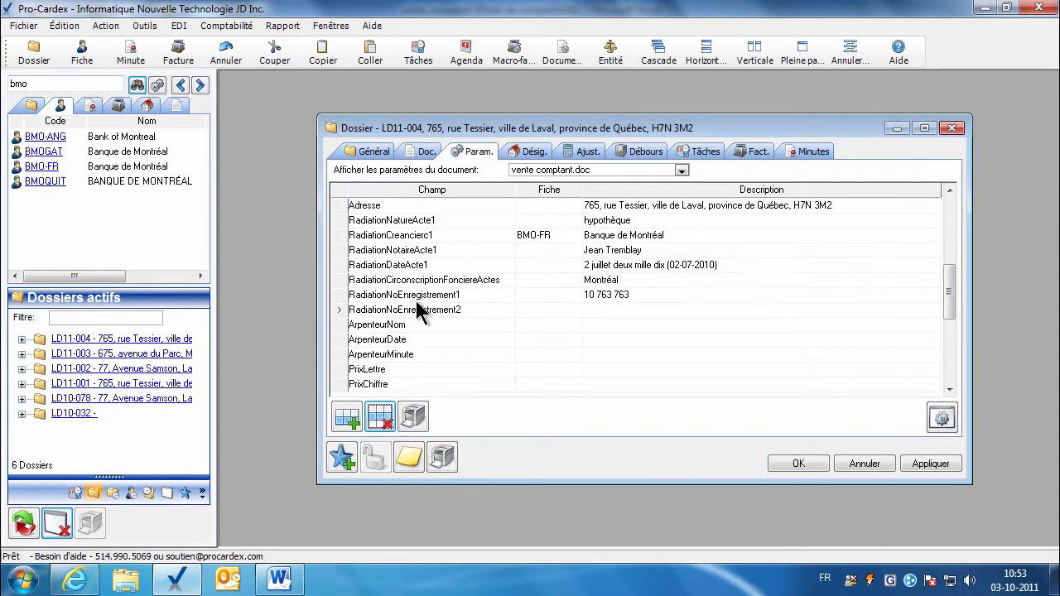
{"action": "left_click", "coordinate": [418, 310]}
{"action": "left_click", "coordinate": [378, 429]}
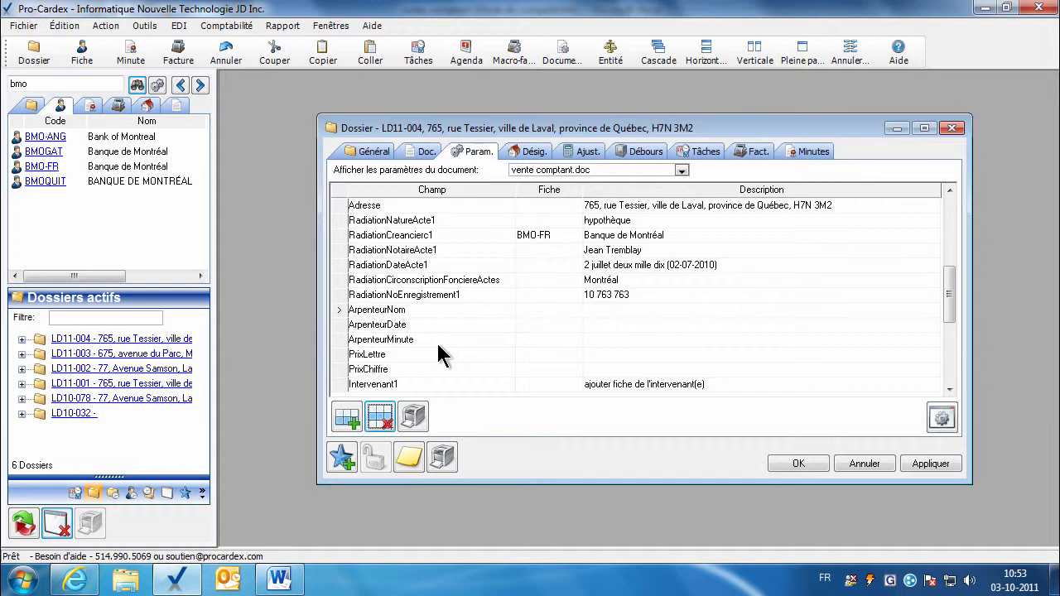
Enter the surveyor's name, date '1er septembre deux mille onze' and minute 3654.
{"action": "left_click", "coordinate": [603, 313]}
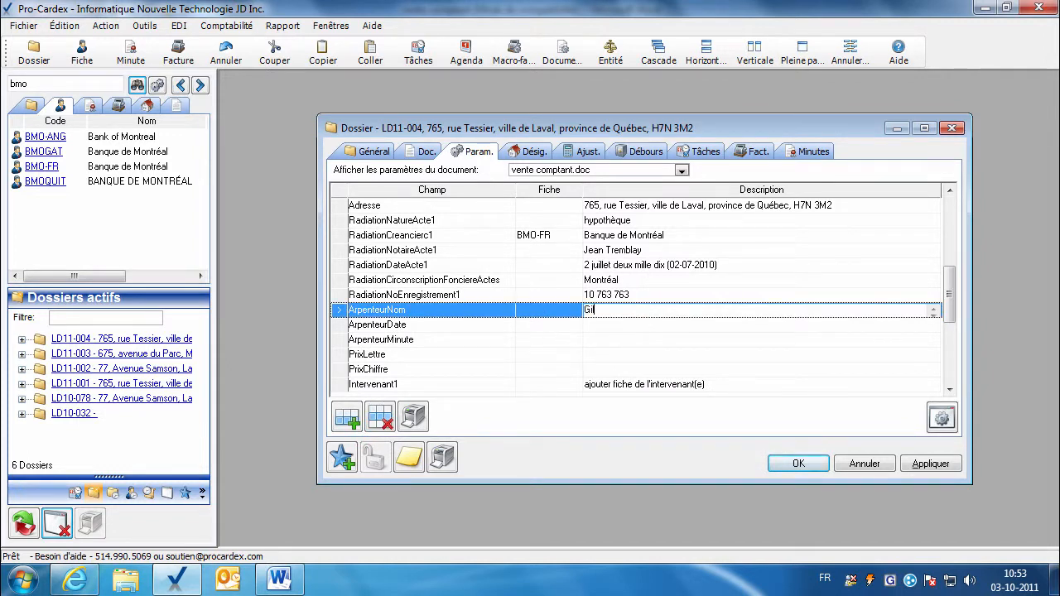
{"action": "key", "text": "Return"}
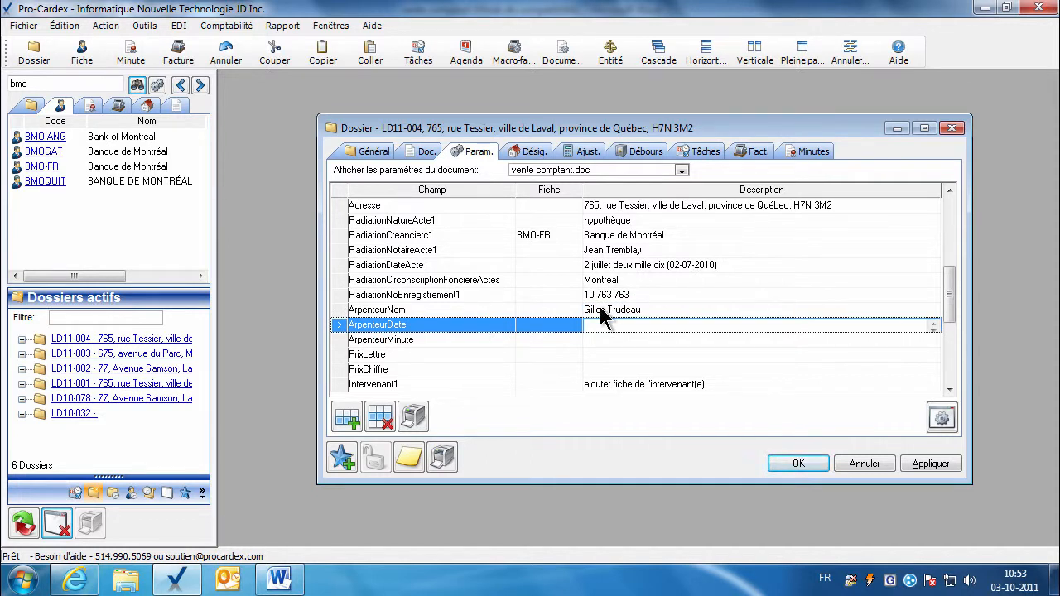
{"action": "type", "text": "1er septembre deux mille onze"}
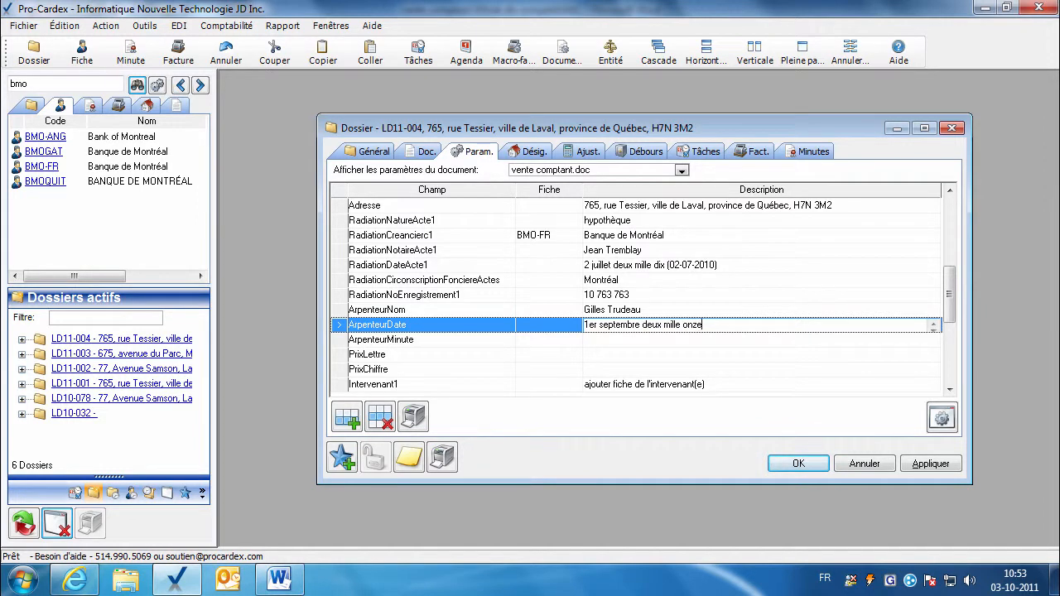
{"action": "left_click", "coordinate": [598, 337]}
{"action": "type", "text": "3654"}
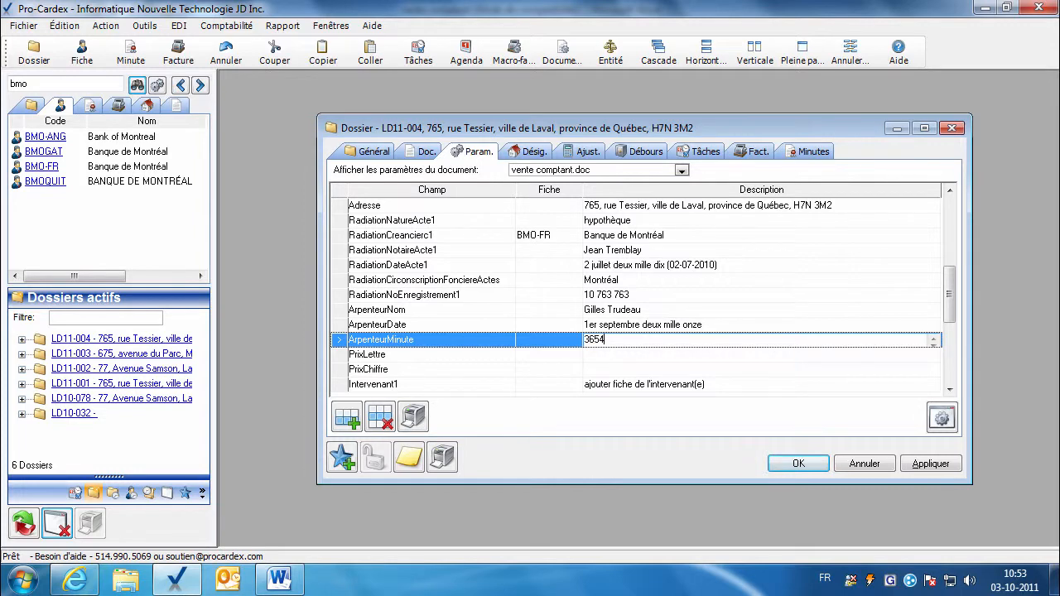
{"action": "left_click", "coordinate": [598, 354]}
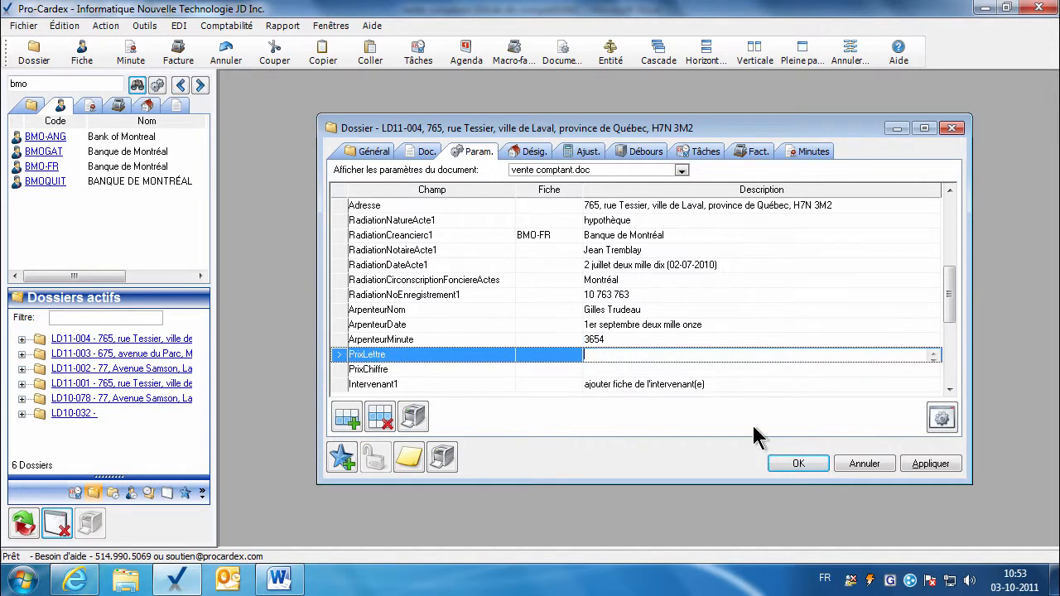
Apply the parameter changes and select Prix vente on the Débours page.
{"action": "left_click", "coordinate": [928, 465]}
{"action": "left_click", "coordinate": [950, 390]}
{"action": "left_click", "coordinate": [950, 391]}
{"action": "left_click", "coordinate": [950, 390]}
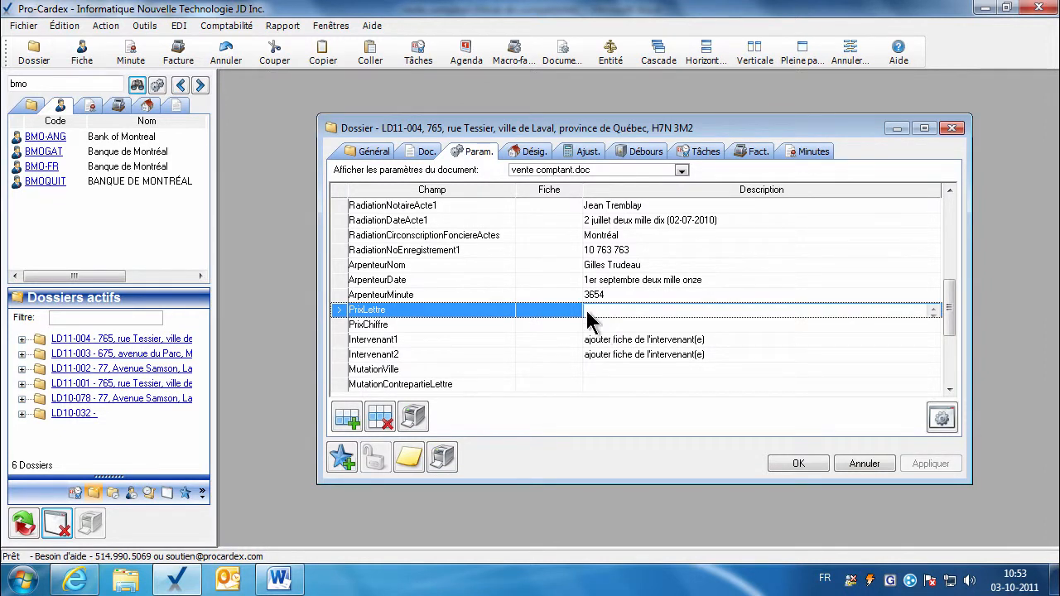
{"action": "left_click", "coordinate": [632, 151]}
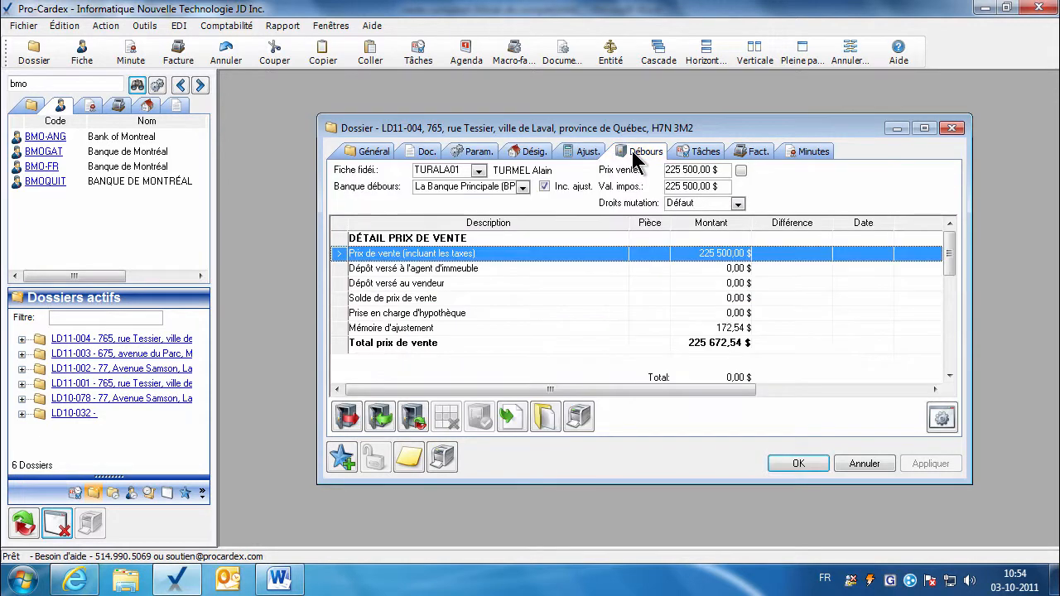
{"action": "left_click", "coordinate": [682, 171]}
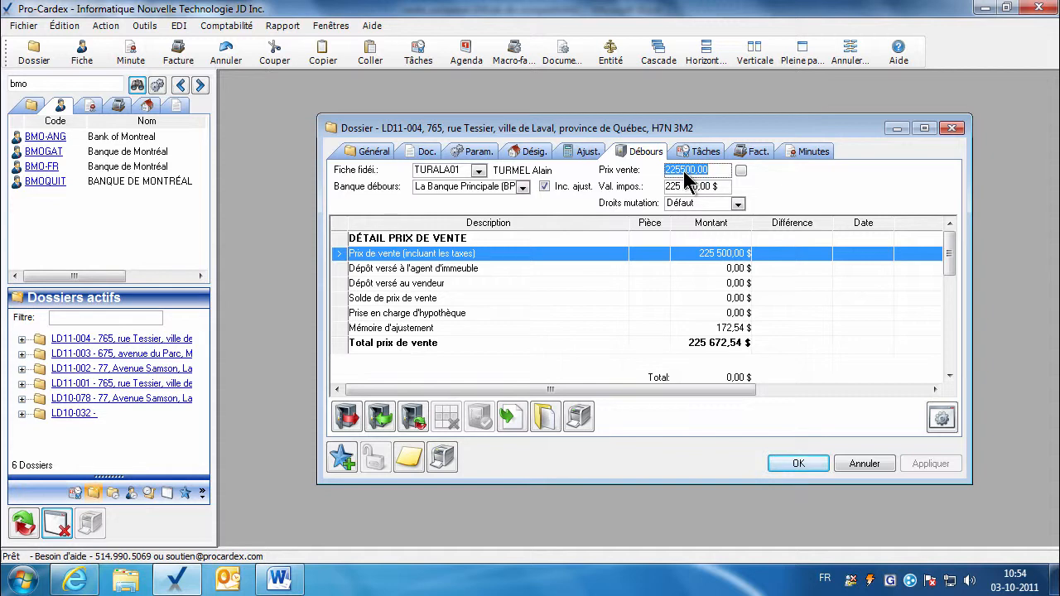
Delete the unused Intervenant1 and Intervenant2 parameter rows.
{"action": "left_click", "coordinate": [426, 153]}
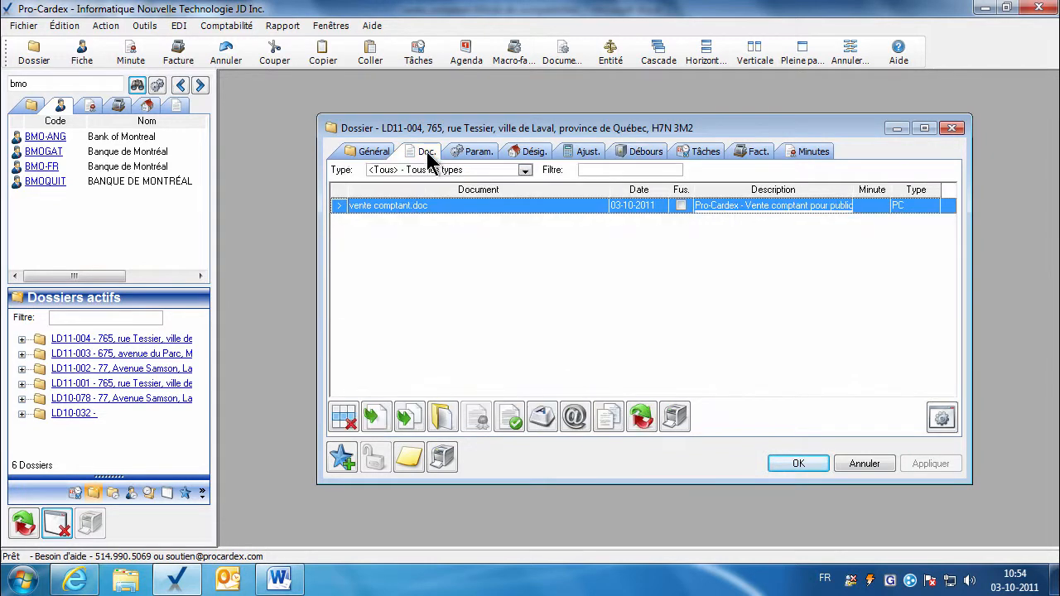
{"action": "left_click", "coordinate": [473, 152]}
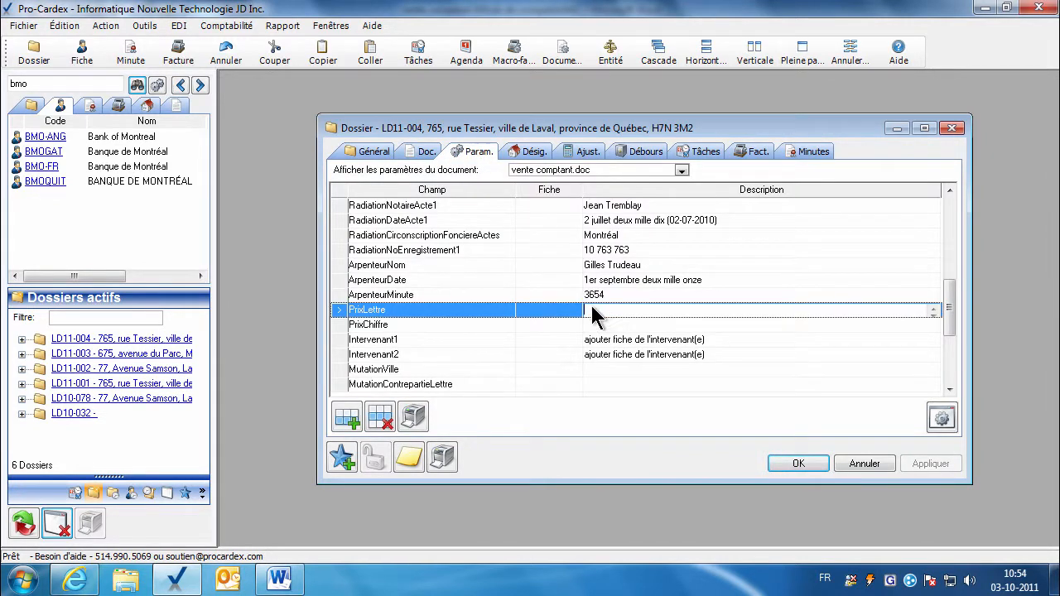
{"action": "left_click", "coordinate": [593, 327]}
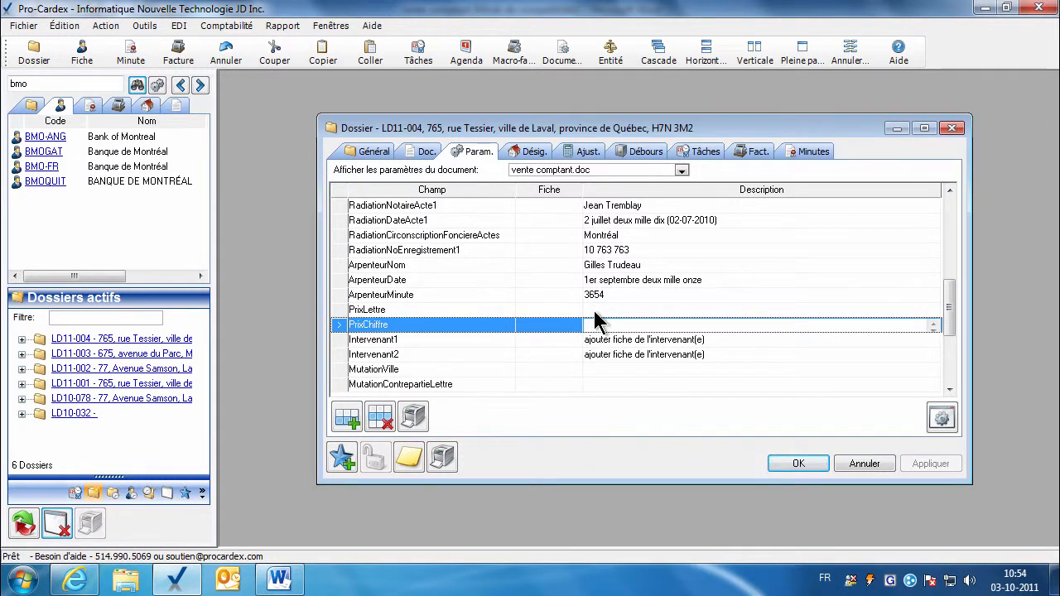
{"action": "left_click", "coordinate": [540, 344]}
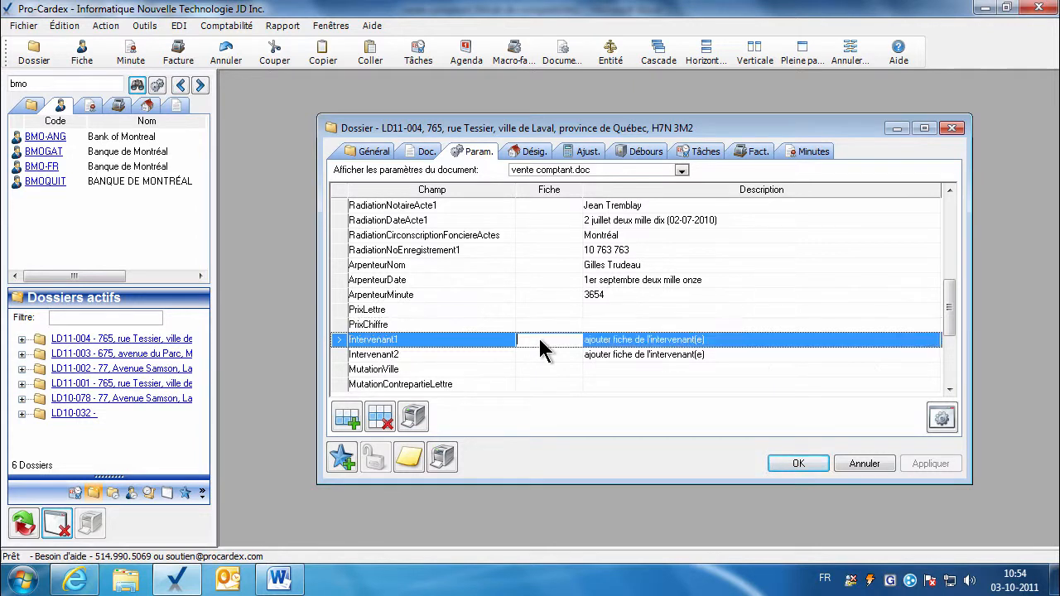
{"action": "left_click", "coordinate": [950, 389]}
{"action": "left_click", "coordinate": [949, 389]}
{"action": "left_click", "coordinate": [949, 389]}
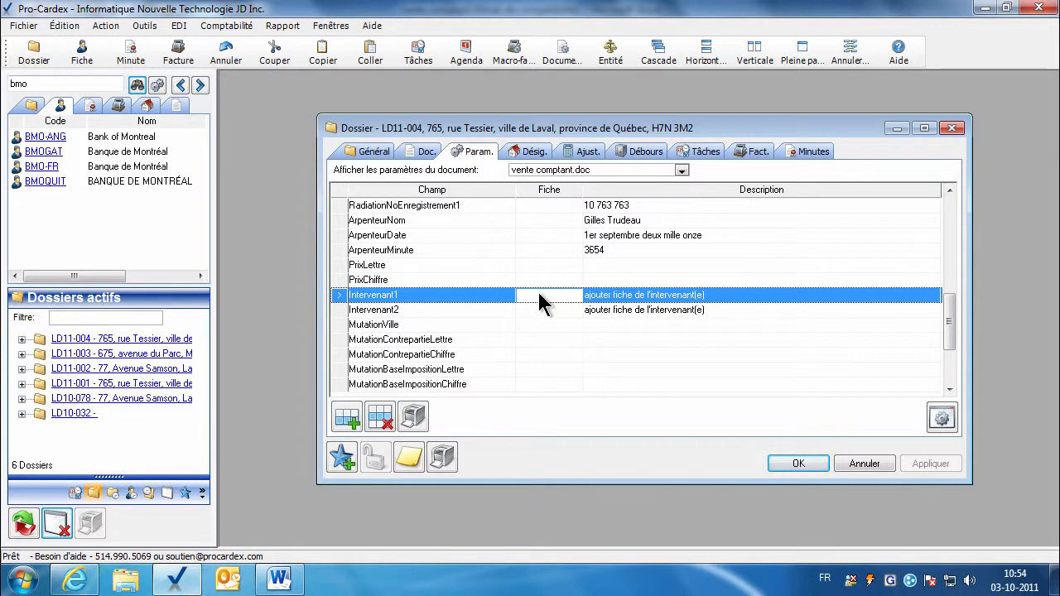
{"action": "left_click", "coordinate": [380, 416]}
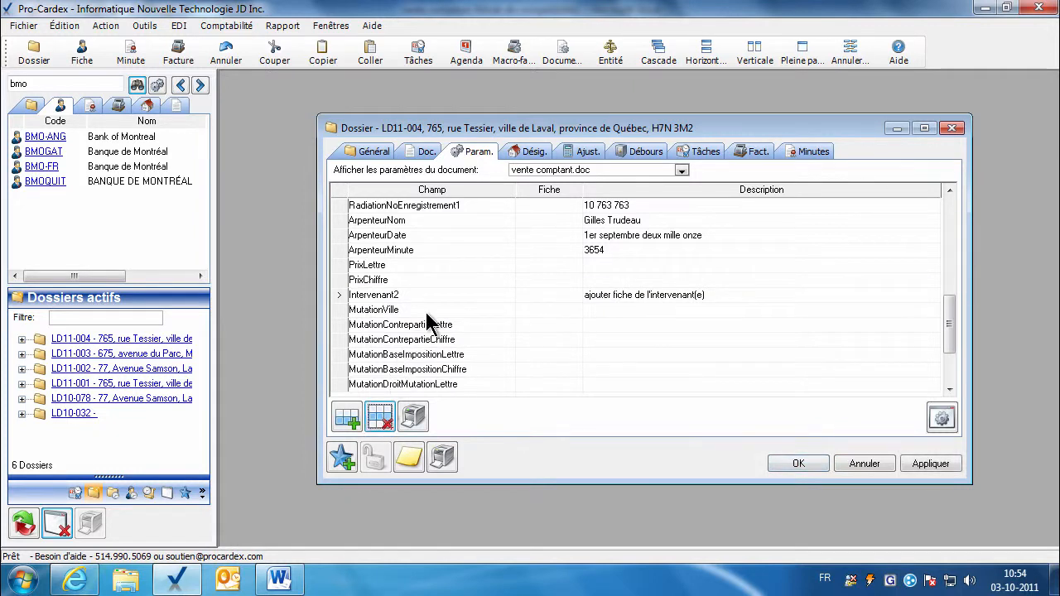
{"action": "left_click", "coordinate": [380, 416]}
Set MutationVille to Montréal and review the following mutation amount parameters.
{"action": "left_click", "coordinate": [606, 297]}
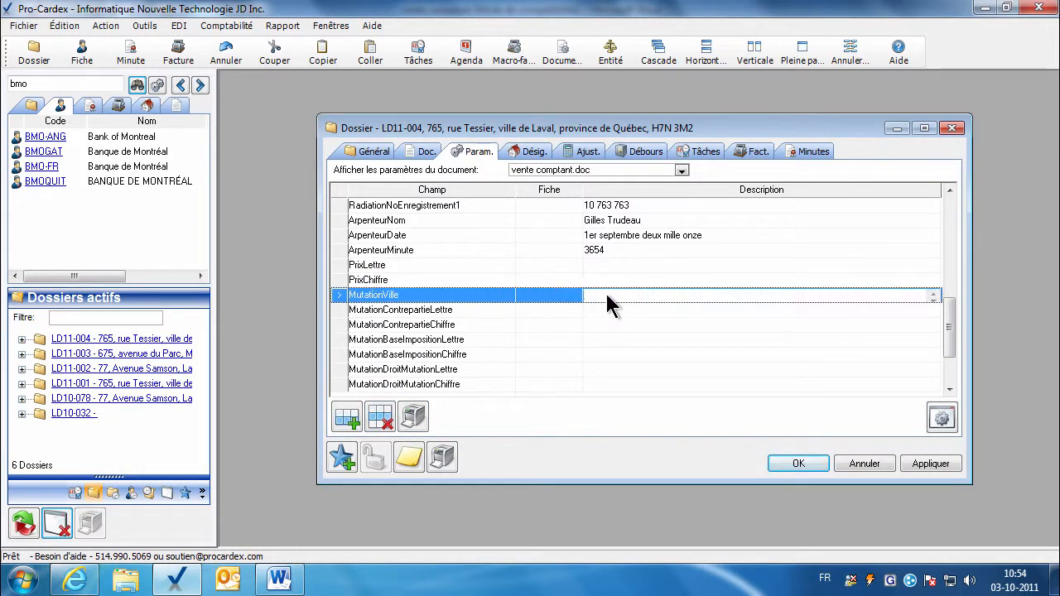
{"action": "type", "text": "Montréa"}
{"action": "left_click", "coordinate": [620, 310]}
{"action": "scroll", "coordinate": [619, 308], "scroll_direction": "down", "scroll_amount": 1}
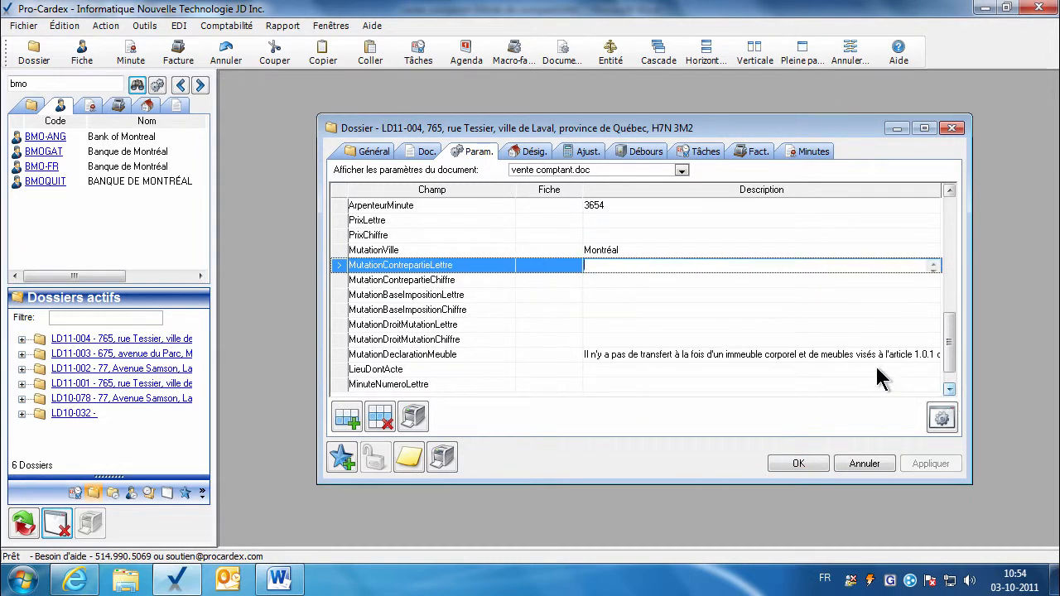
{"action": "left_click", "coordinate": [454, 280]}
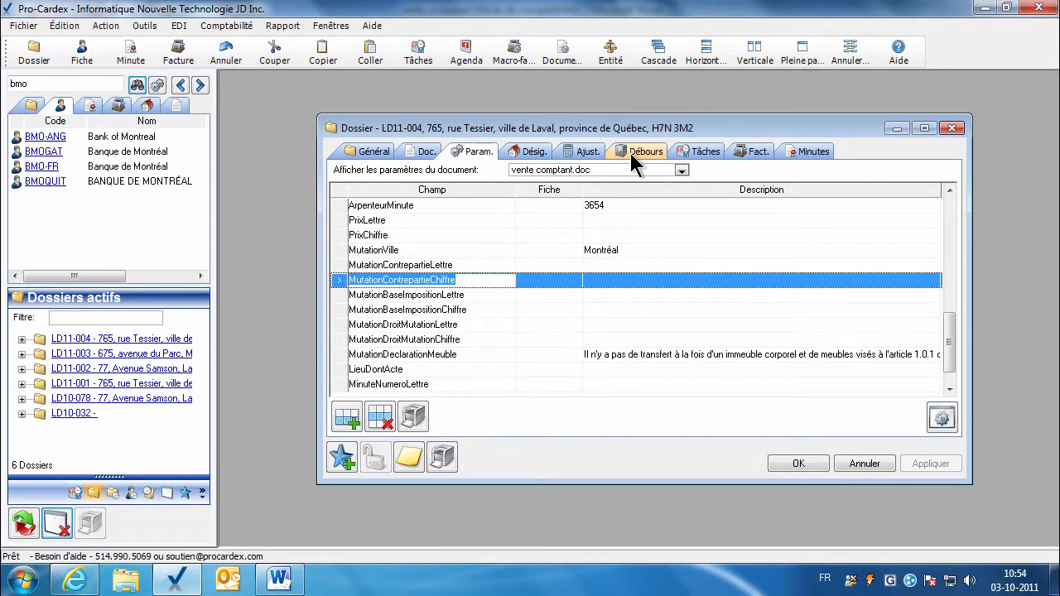
{"action": "left_click", "coordinate": [468, 266]}
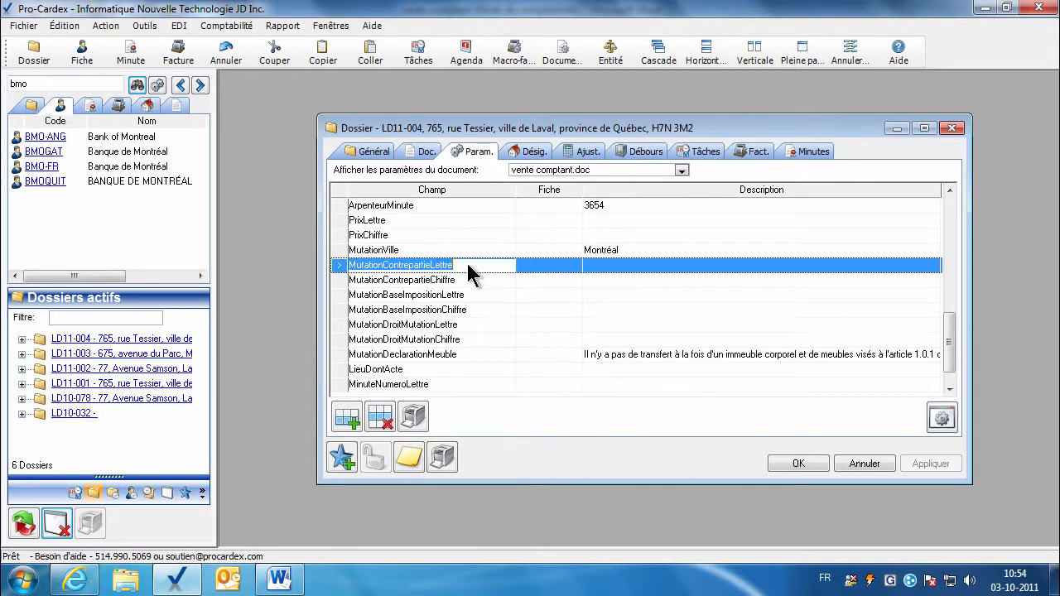
{"action": "left_click", "coordinate": [468, 279]}
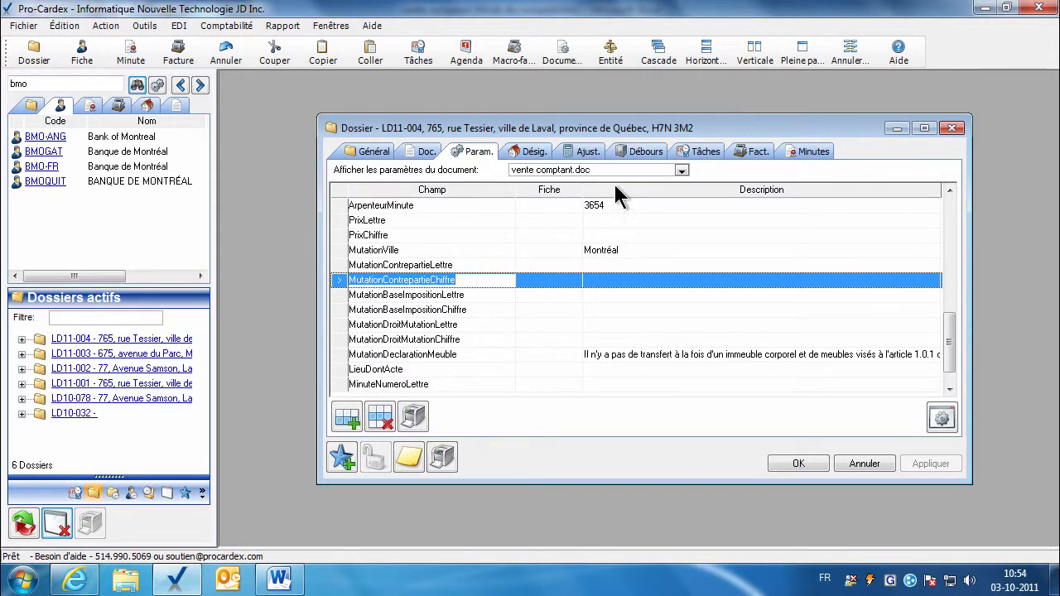
{"action": "left_click", "coordinate": [444, 297]}
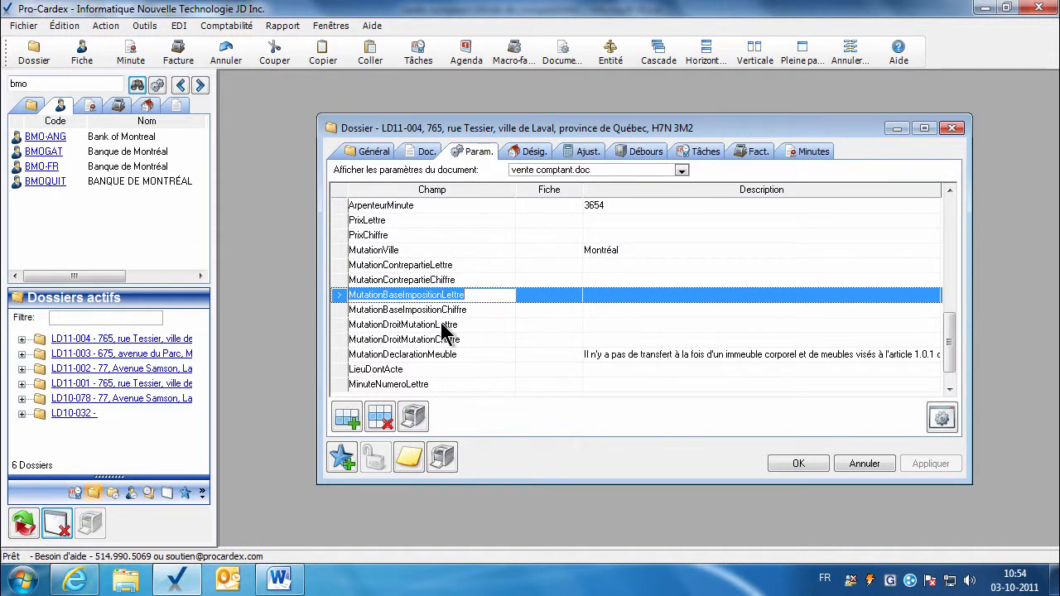
{"action": "left_click", "coordinate": [626, 149]}
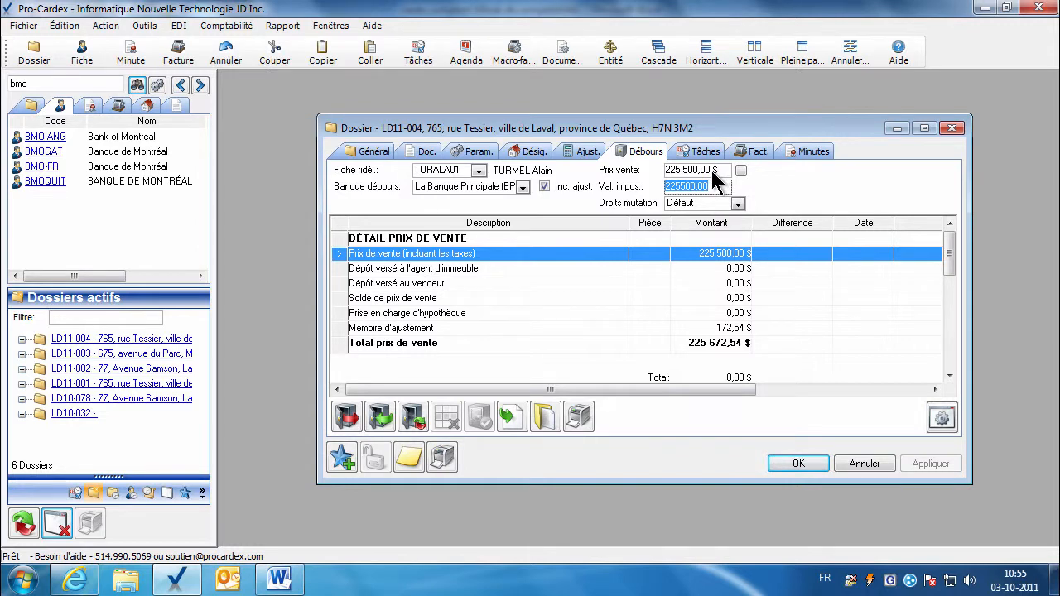
{"action": "left_click", "coordinate": [712, 171]}
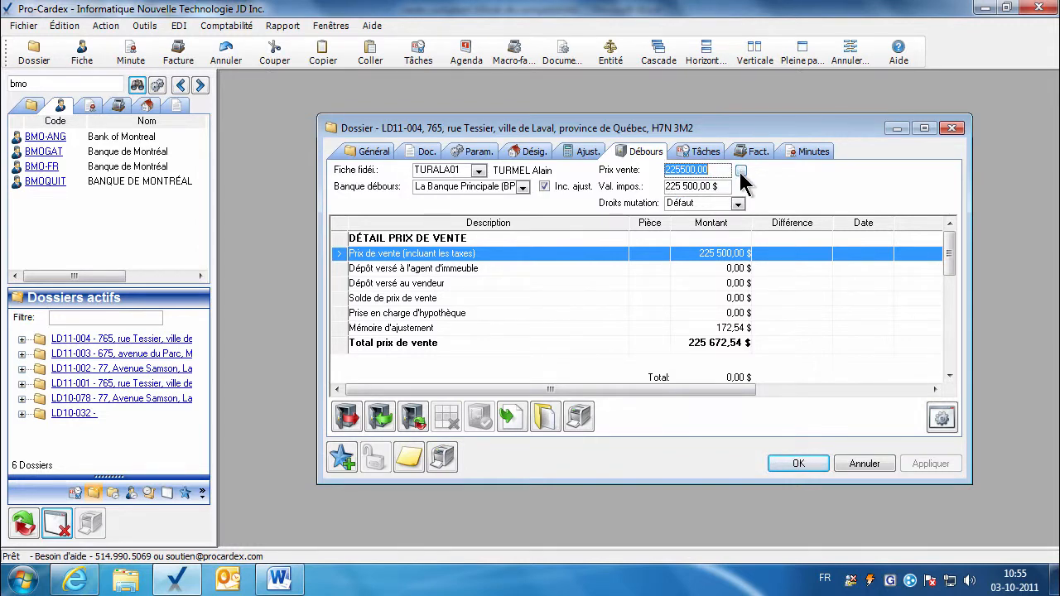
{"action": "left_click", "coordinate": [741, 171]}
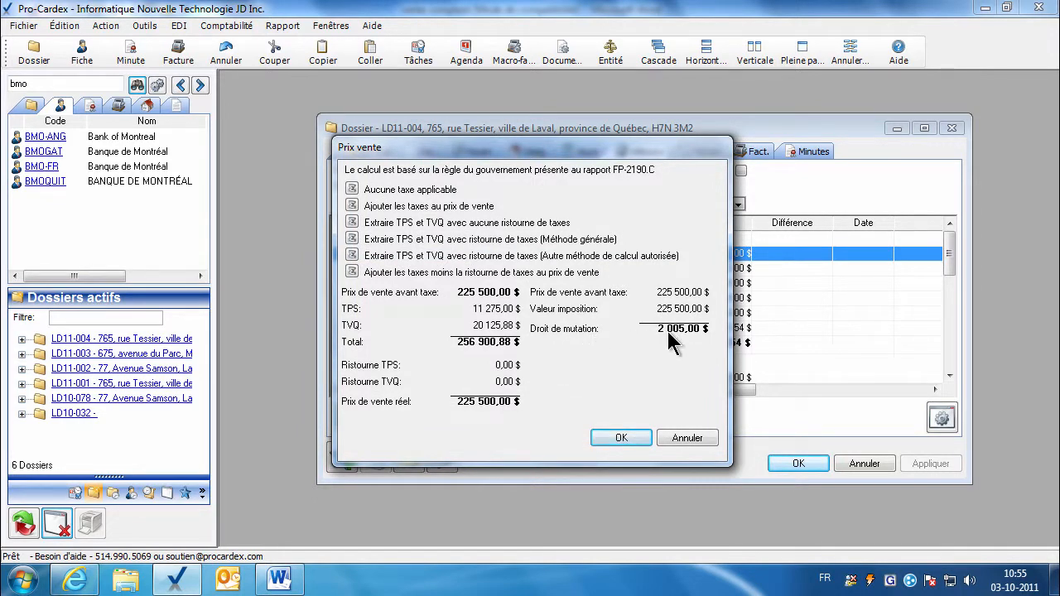
{"action": "left_click", "coordinate": [630, 439]}
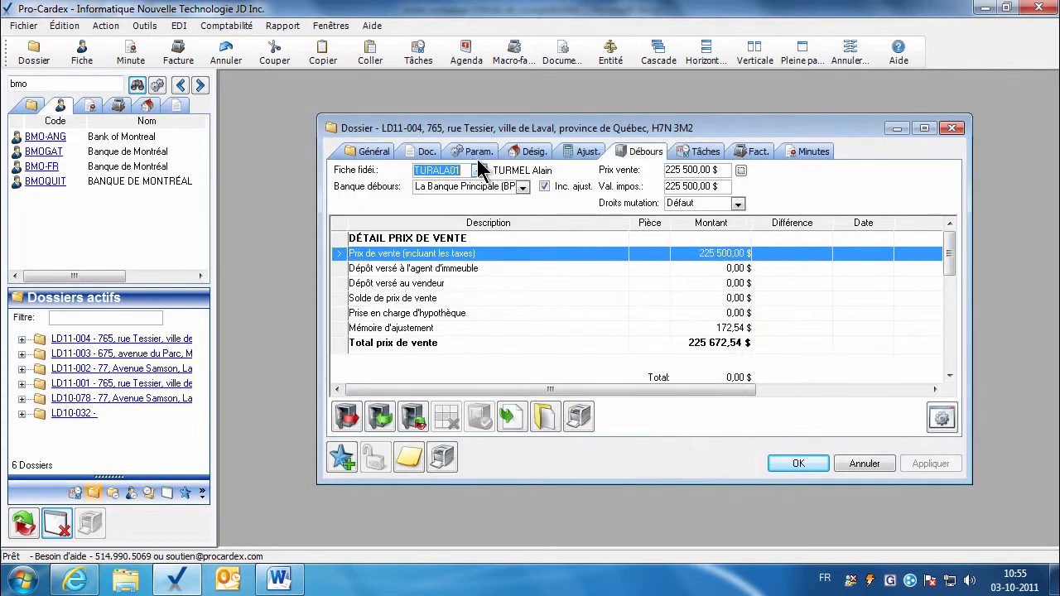
{"action": "left_click", "coordinate": [477, 154]}
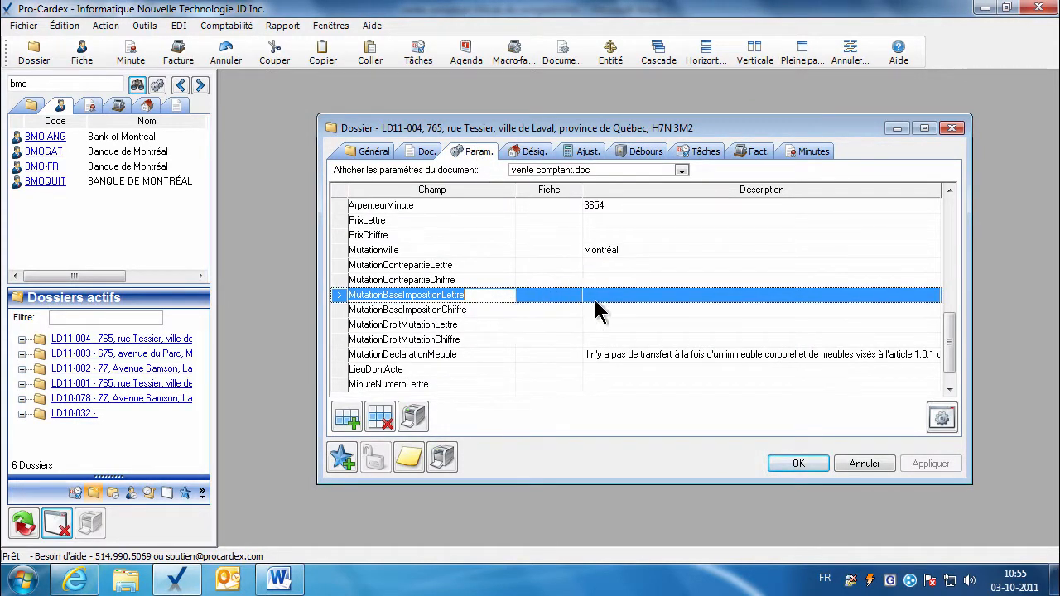
Maximize the dossier window and review the MutationDeclarationMeuble full text.
{"action": "left_click", "coordinate": [801, 53]}
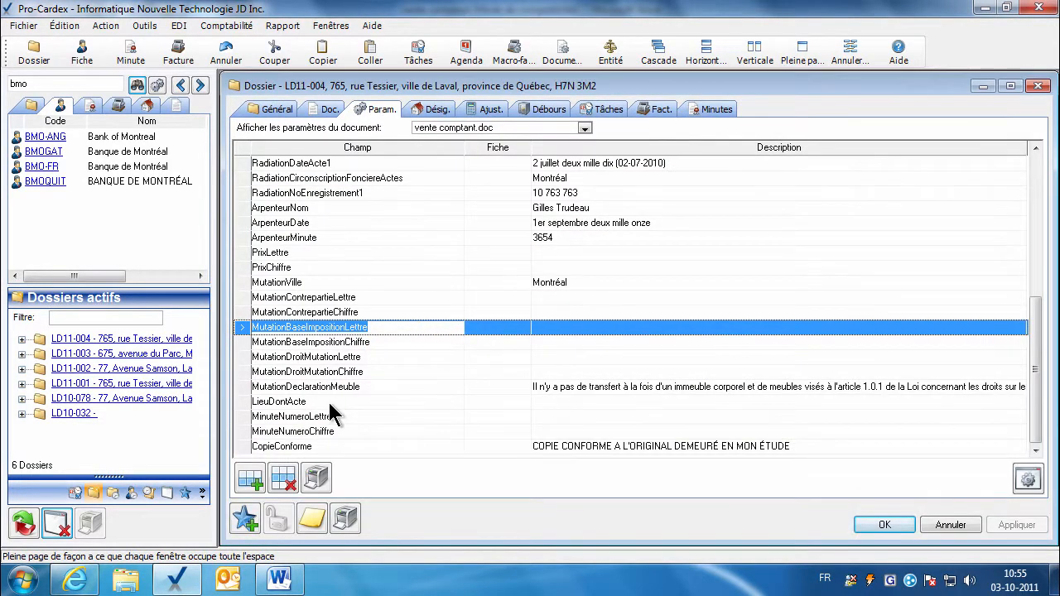
{"action": "left_click", "coordinate": [545, 372]}
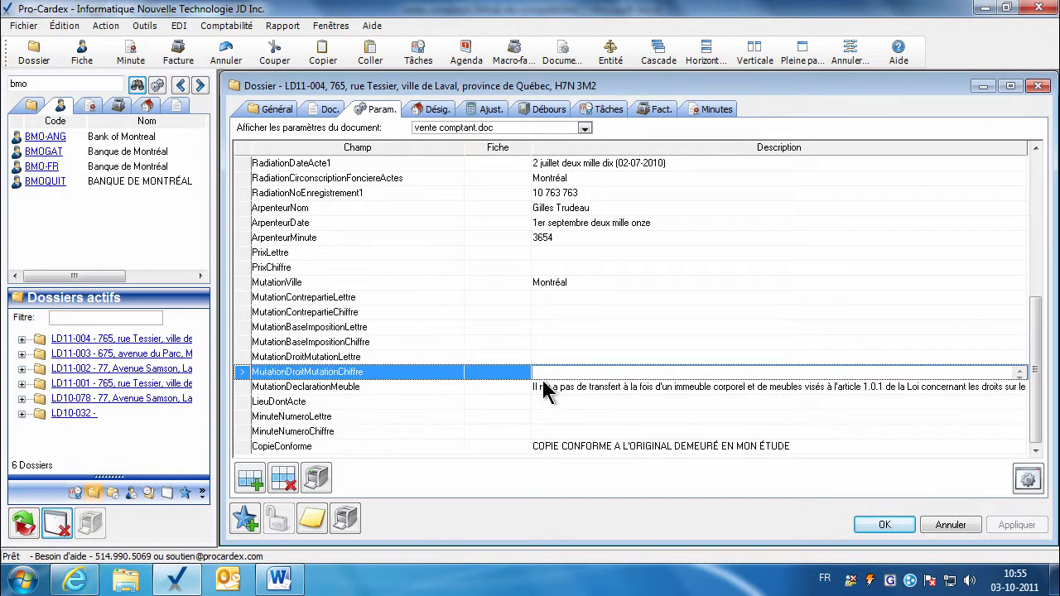
{"action": "left_click", "coordinate": [551, 391]}
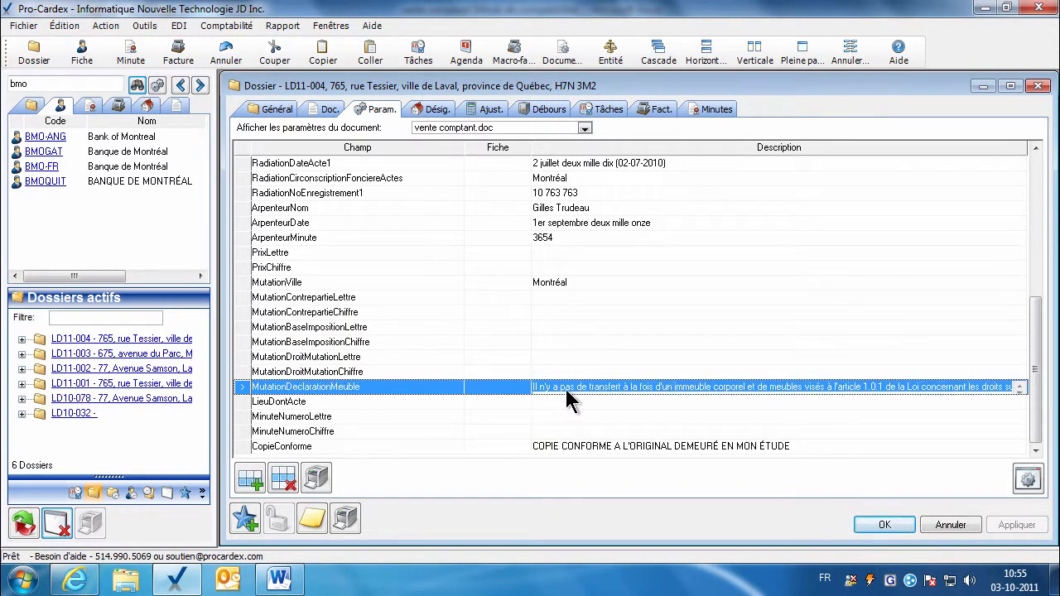
{"action": "double_click", "coordinate": [765, 391]}
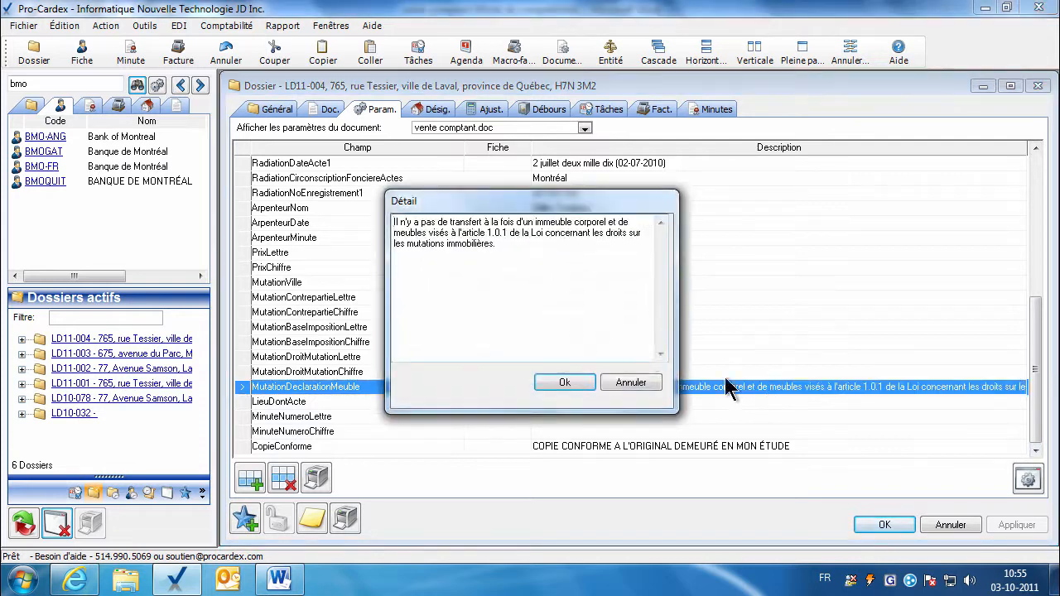
{"action": "left_click", "coordinate": [564, 382]}
Set LieuDontActe to Laval and apply the parameter changes.
{"action": "left_click", "coordinate": [566, 404]}
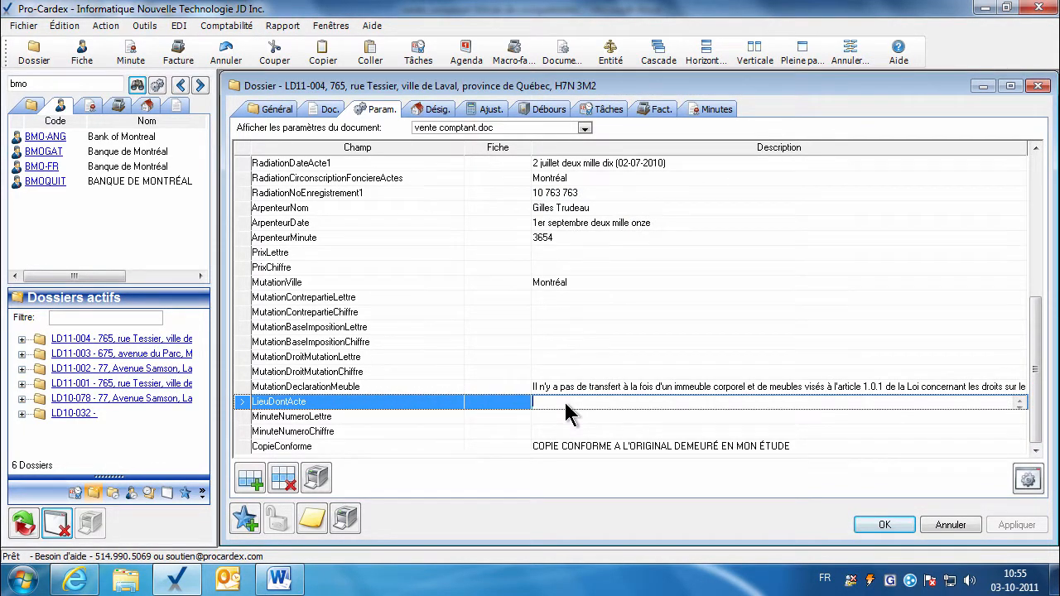
{"action": "type", "text": "Laval"}
{"action": "left_click", "coordinate": [556, 418]}
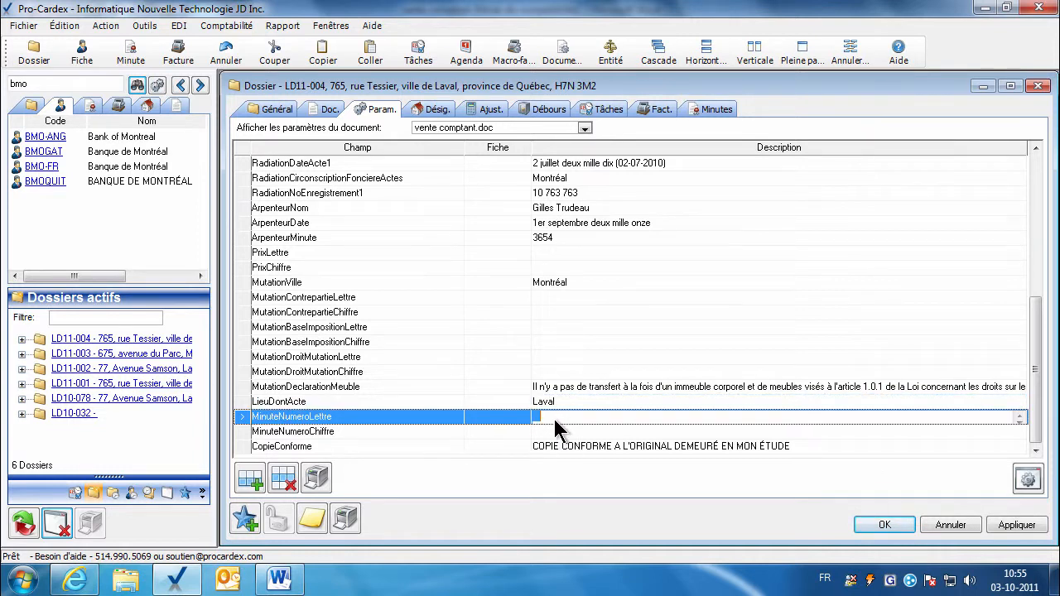
{"action": "left_click", "coordinate": [548, 432]}
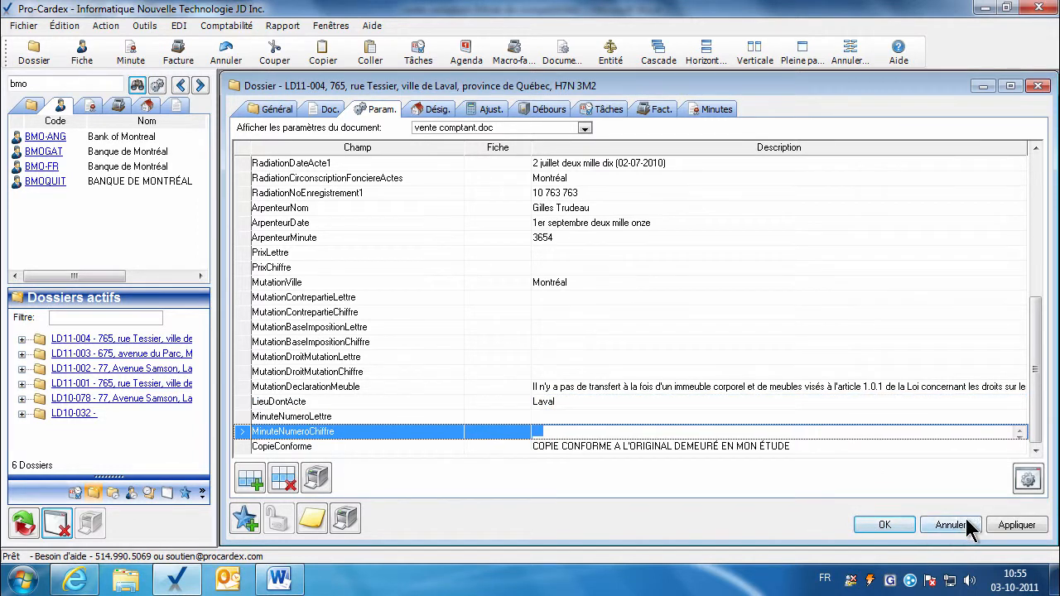
{"action": "left_click", "coordinate": [1017, 526]}
{"action": "left_click", "coordinate": [606, 448]}
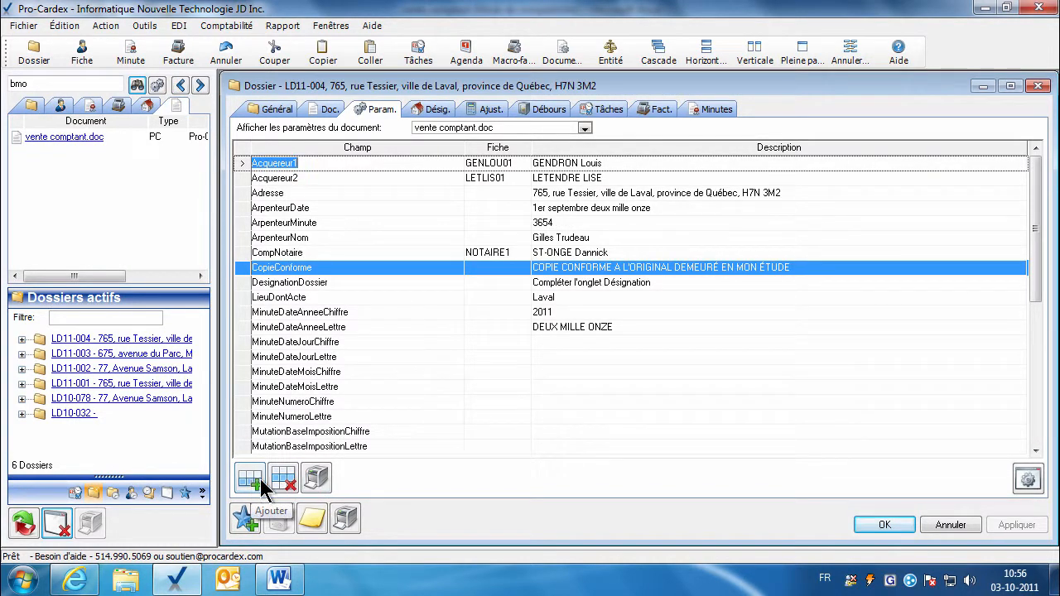
Preview the dossier parameter report full page, close it, and show the dossier's documents.
{"action": "left_click", "coordinate": [316, 478]}
{"action": "left_click", "coordinate": [802, 56]}
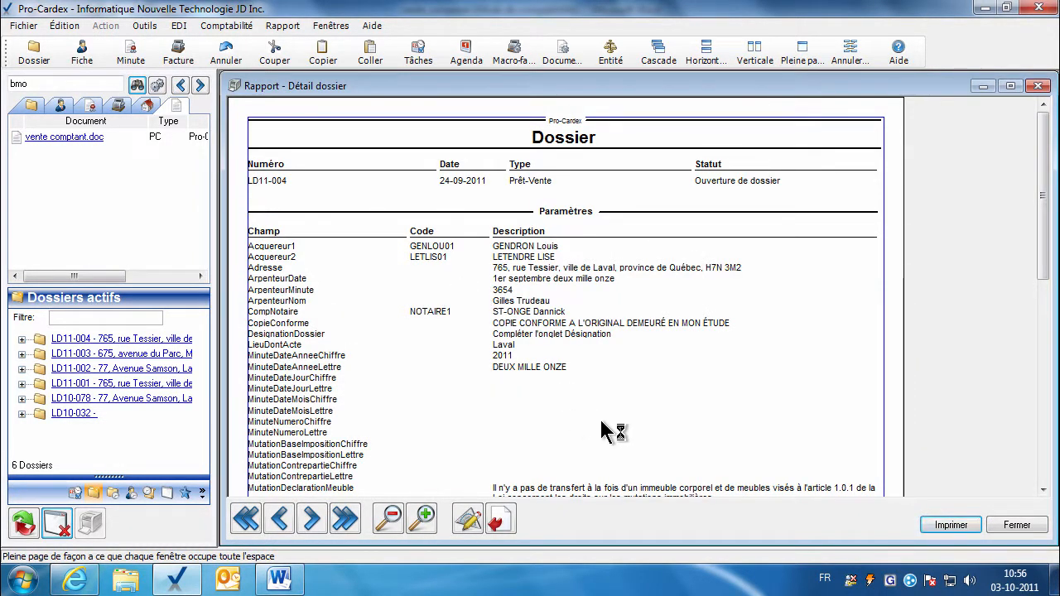
{"action": "left_click", "coordinate": [1017, 525]}
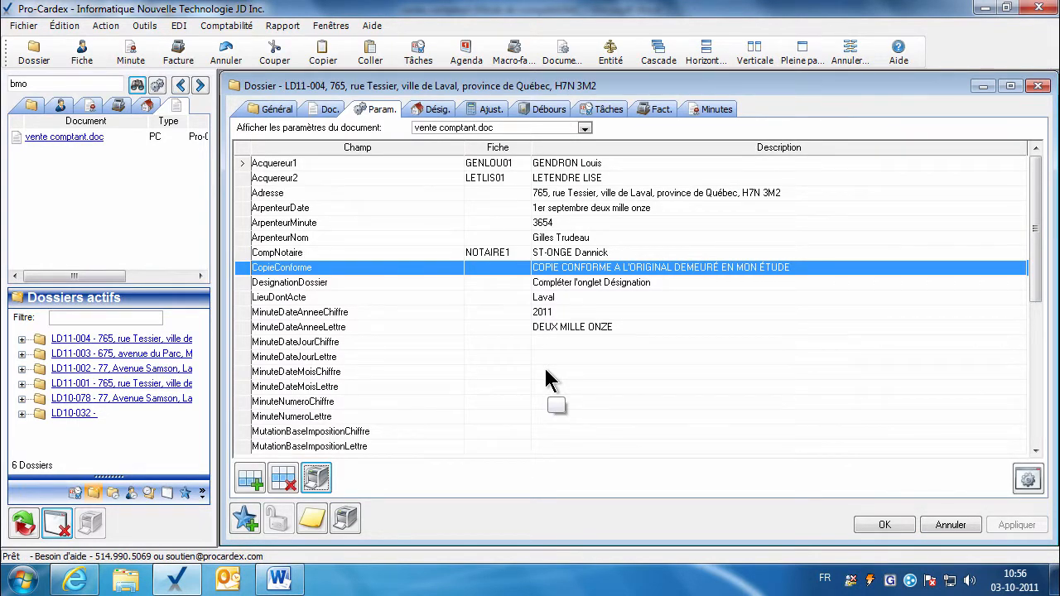
{"action": "left_click", "coordinate": [318, 108]}
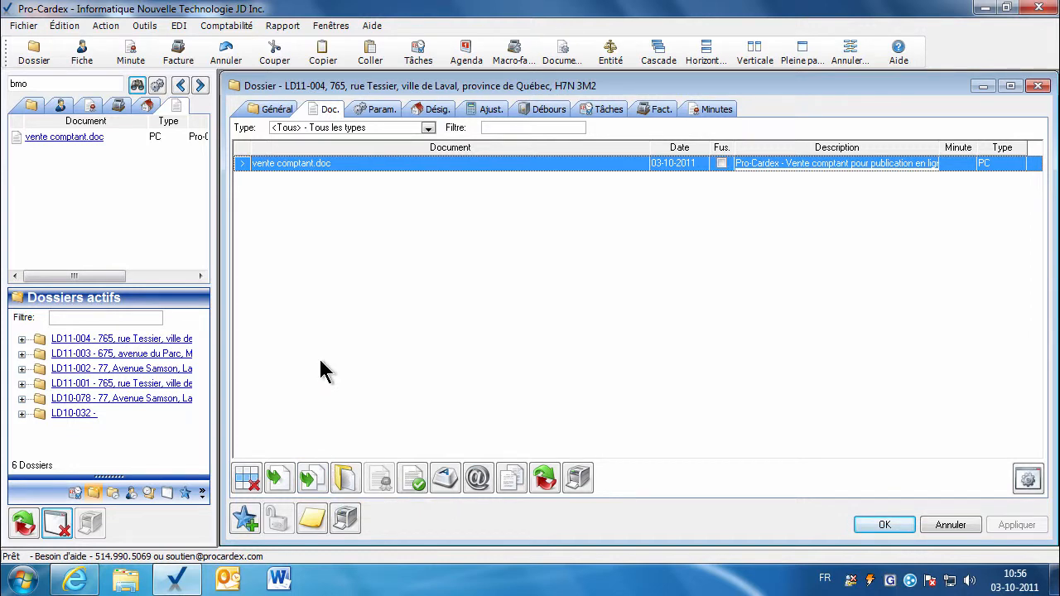
Merge vente comptant.doc with the dossier data and open the result in Word.
{"action": "left_click", "coordinate": [279, 479]}
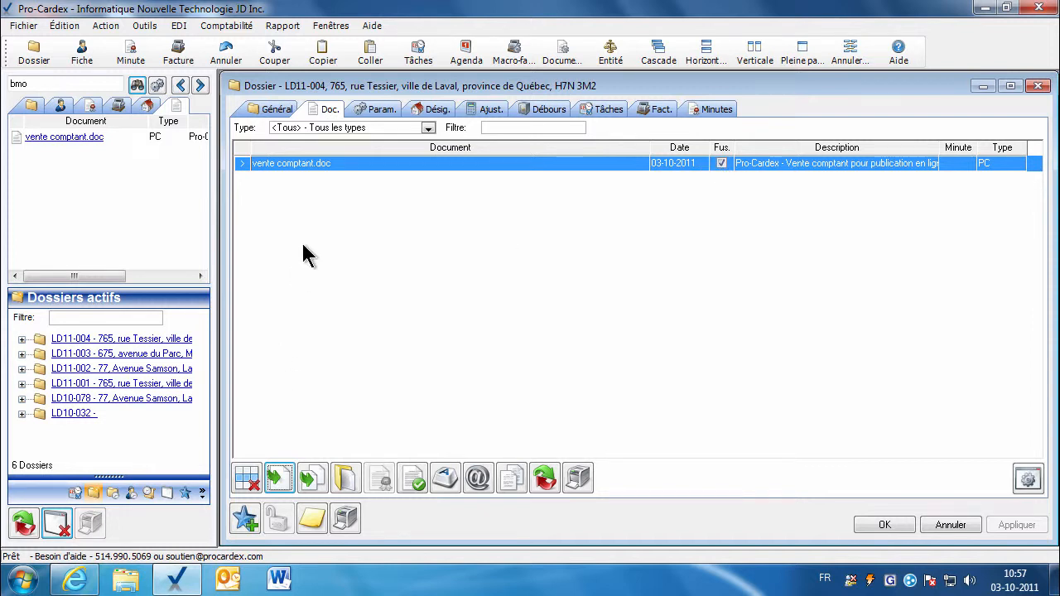
{"action": "left_click", "coordinate": [345, 479]}
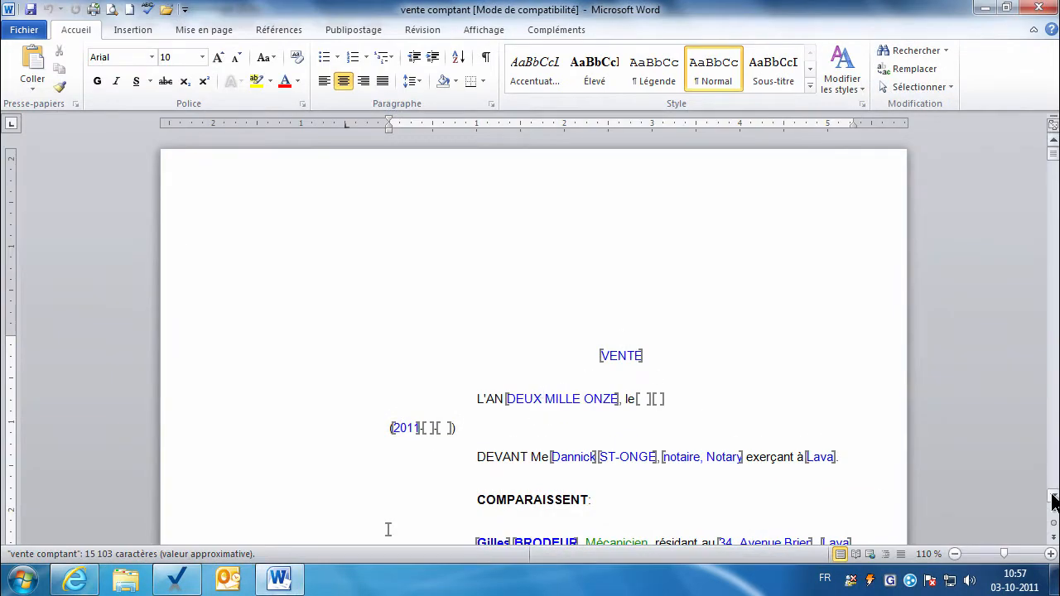
Zoom the page to 130% and select the empty field after the year 2011.
{"action": "scroll", "coordinate": [1054, 501], "scroll_direction": "down", "scroll_amount": 4}
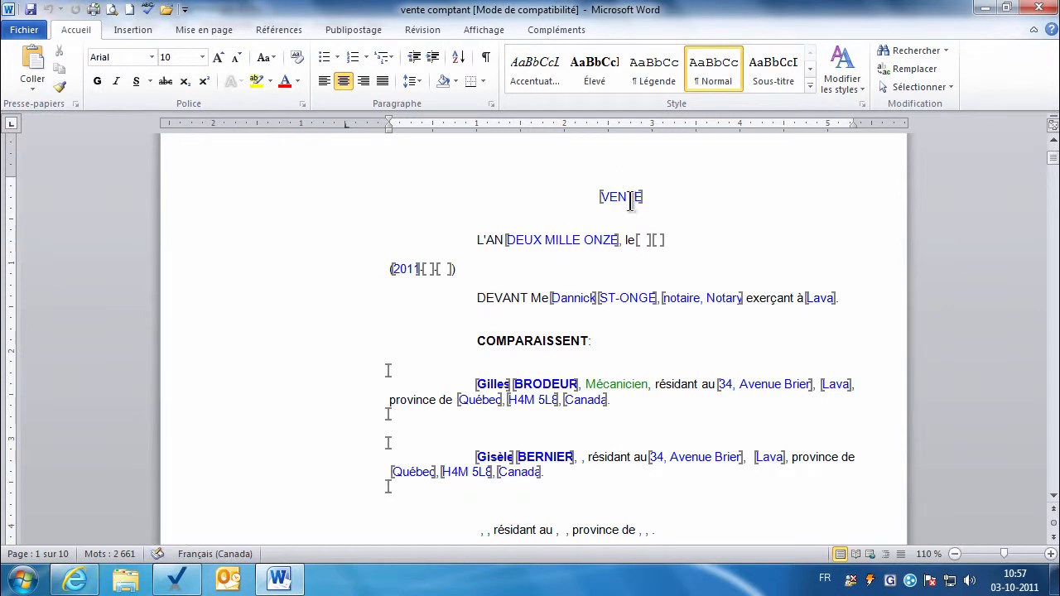
{"action": "left_click", "coordinate": [545, 240]}
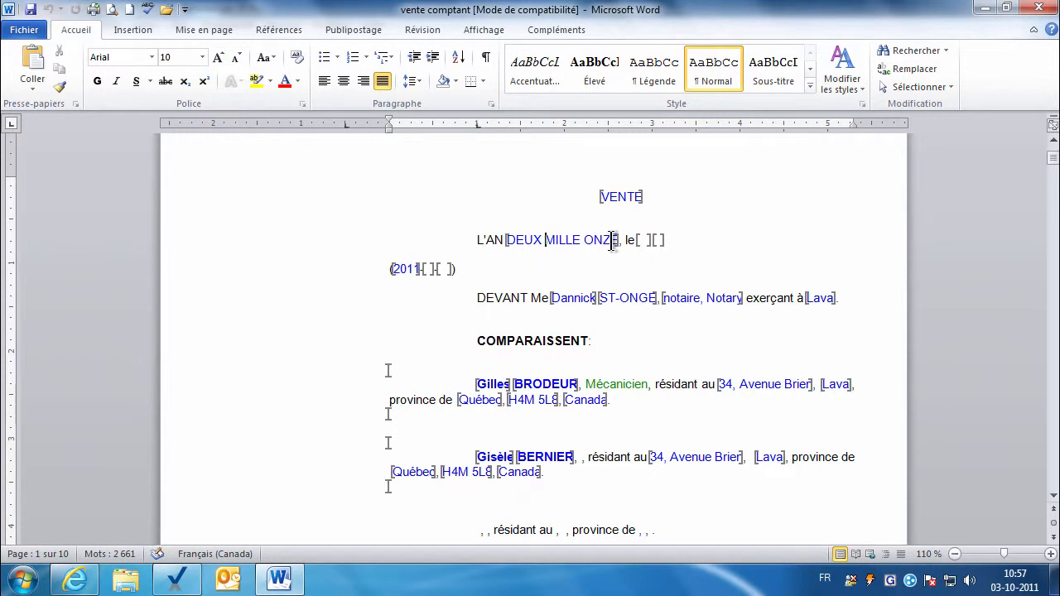
{"action": "left_click", "coordinate": [1050, 554]}
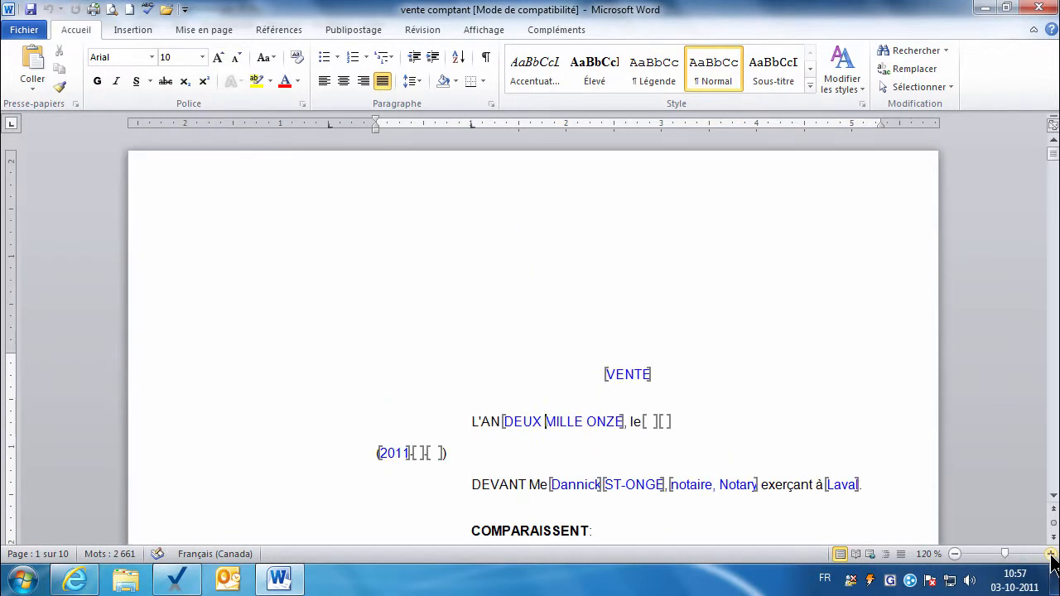
{"action": "left_click", "coordinate": [1050, 554]}
{"action": "left_click", "coordinate": [1052, 496]}
{"action": "left_click", "coordinate": [1053, 496]}
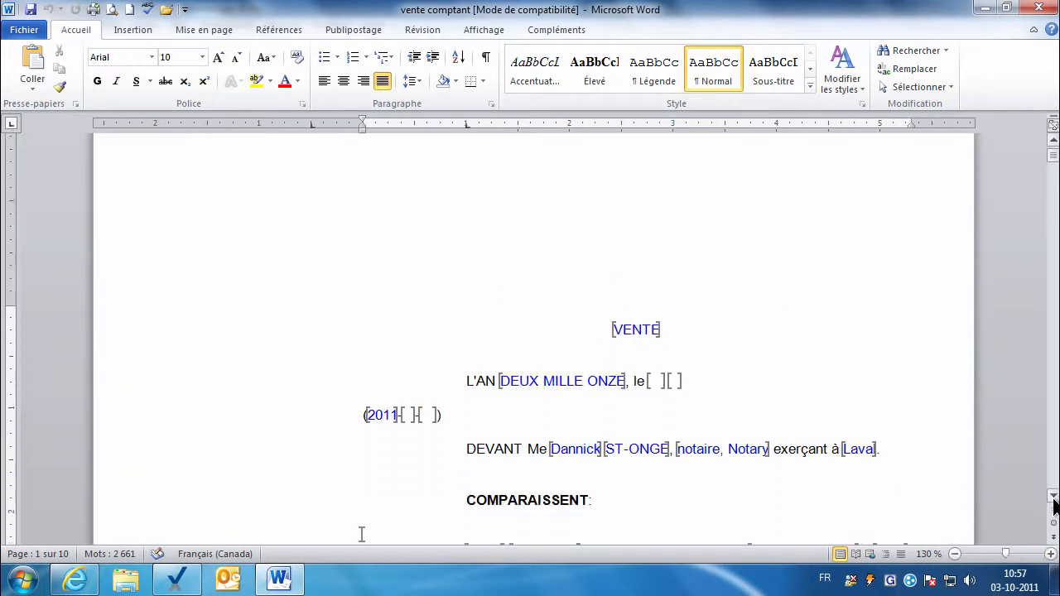
{"action": "scroll", "coordinate": [1055, 505], "scroll_direction": "down", "scroll_amount": 2}
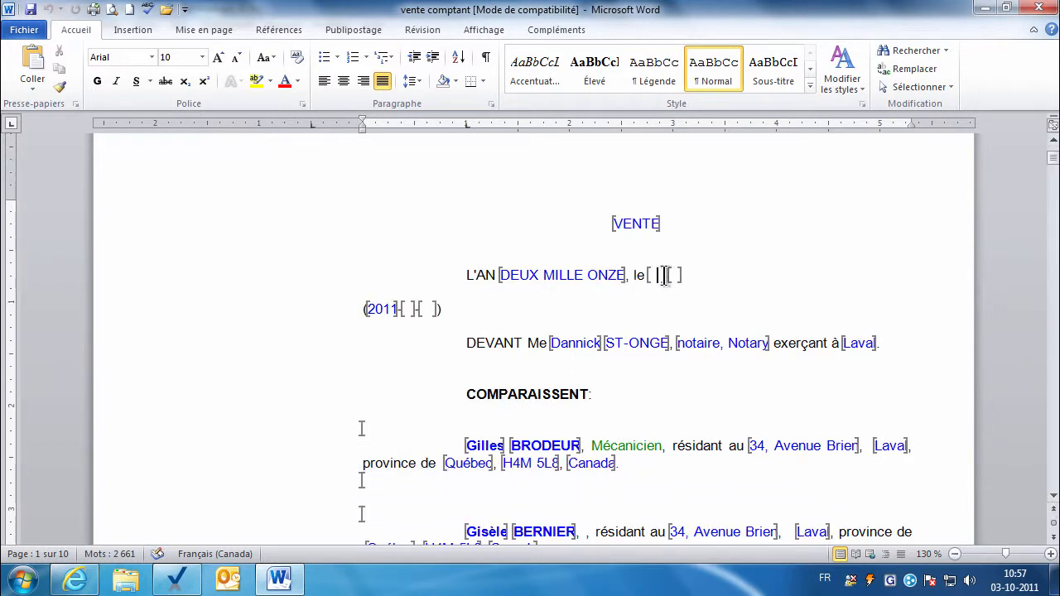
{"action": "double_click", "coordinate": [427, 309]}
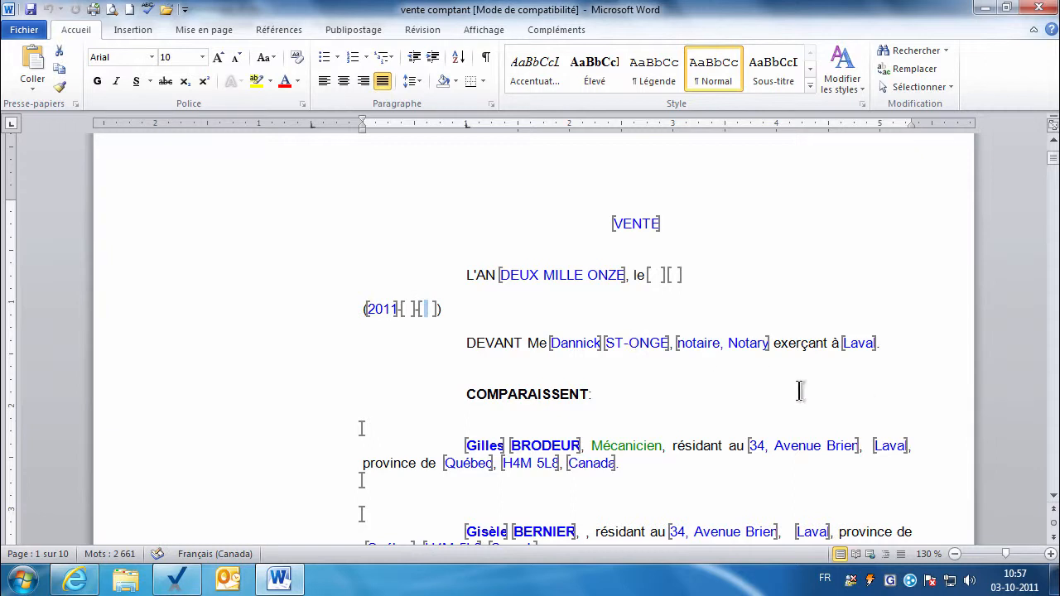
Remove the comma and the word Notary after notaire.
{"action": "scroll", "coordinate": [1052, 502], "scroll_direction": "down", "scroll_amount": 2}
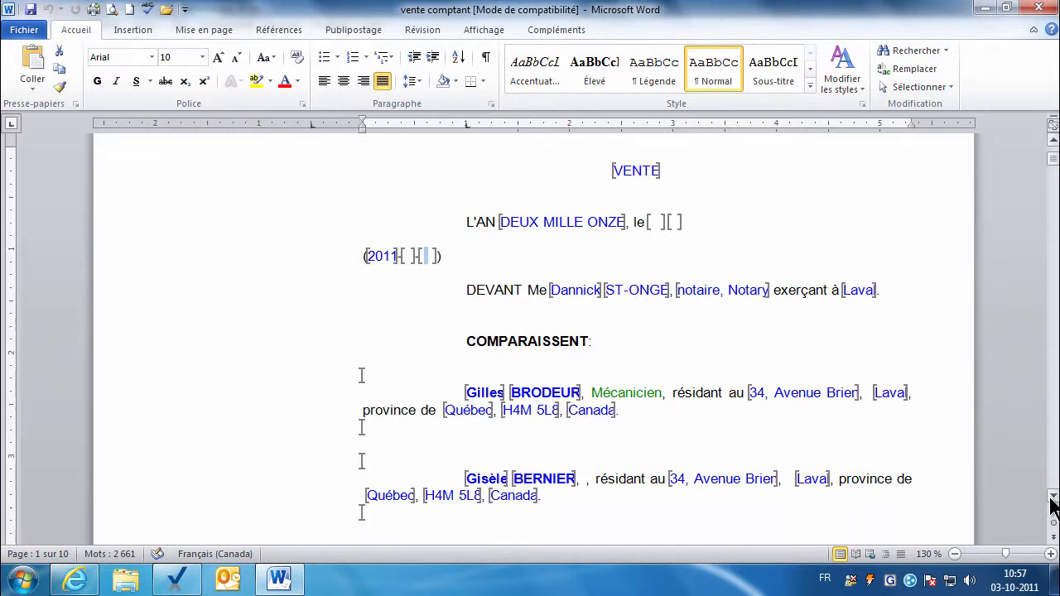
{"action": "left_click", "coordinate": [721, 267]}
{"action": "key", "text": "Delete"}
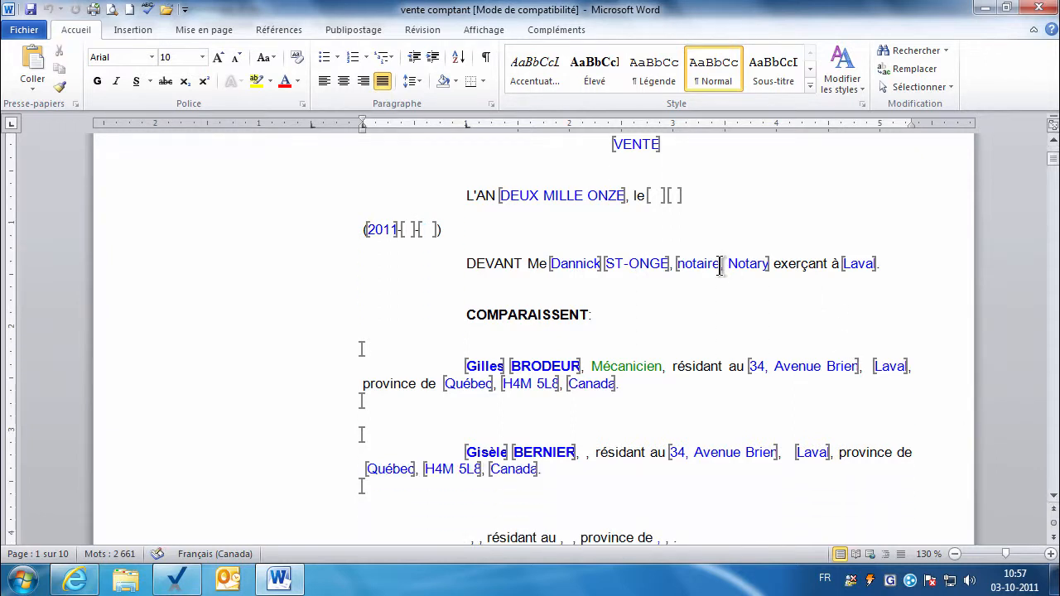
{"action": "key", "text": "Delete"}
{"action": "key", "text": "Delete"}
{"action": "key", "text": "Delete"}
{"action": "key", "text": "Delete"}
{"action": "key", "text": "Delete"}
{"action": "key", "text": "Delete"}
{"action": "key", "text": "Delete"}
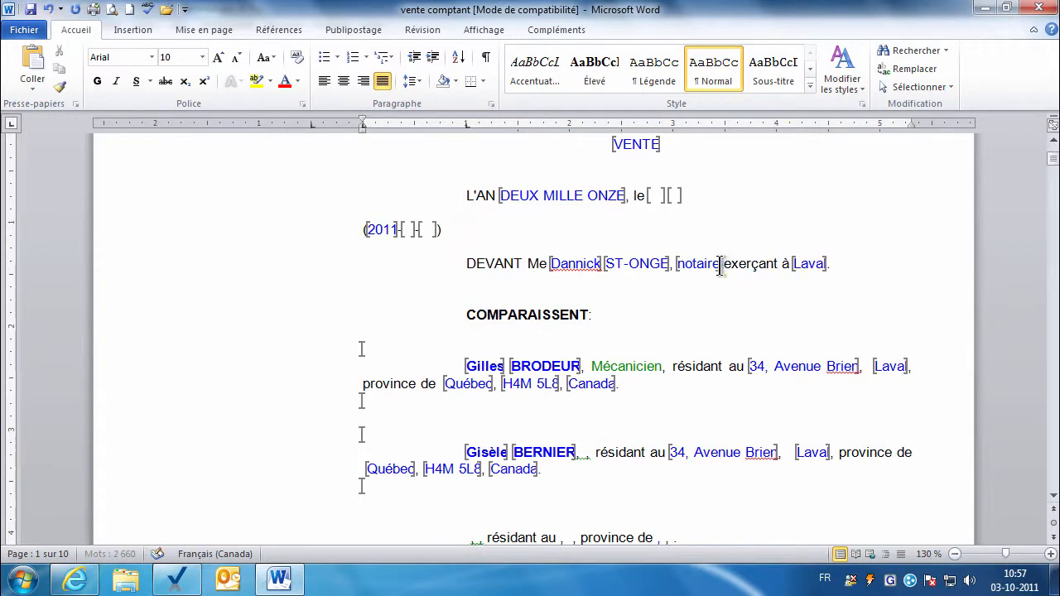
Delete the two empty seller 'résidant au' lines and the OU line.
{"action": "left_click", "coordinate": [1050, 497]}
{"action": "left_click", "coordinate": [1050, 497]}
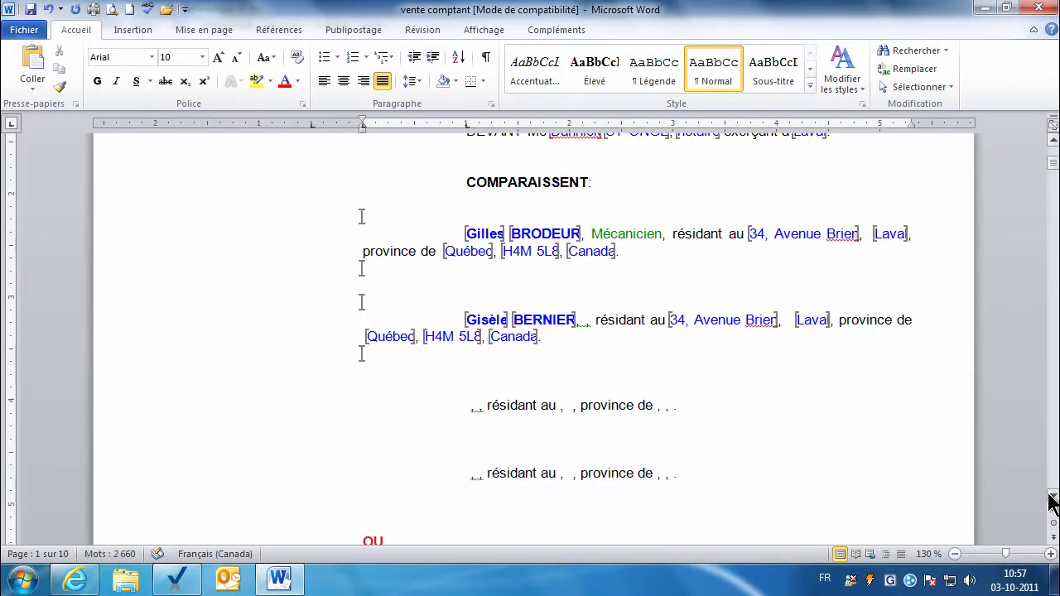
{"action": "left_click", "coordinate": [1050, 497]}
{"action": "left_click", "coordinate": [1050, 497]}
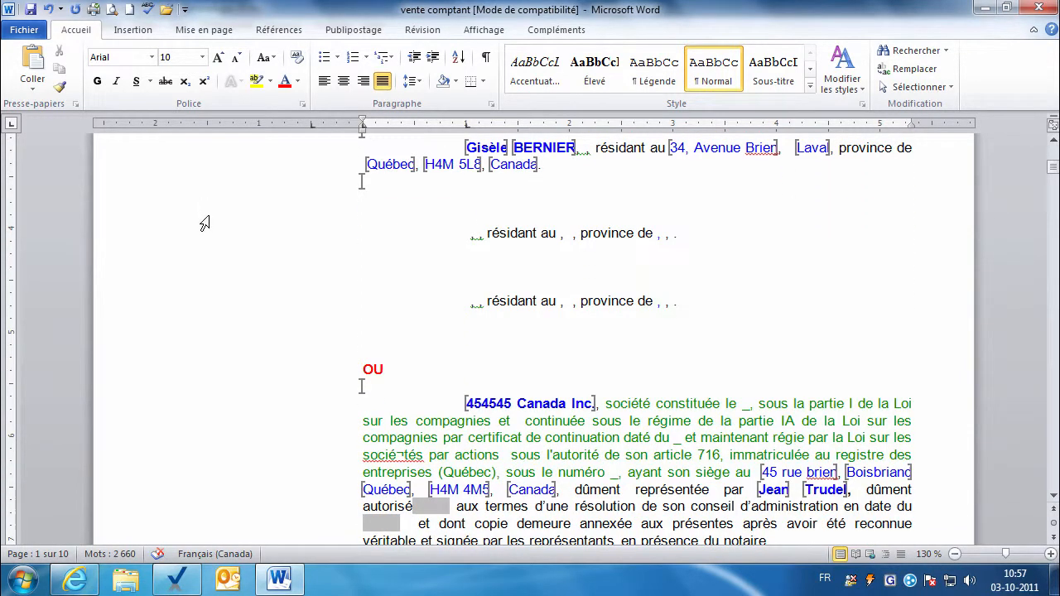
{"action": "left_click_drag", "start_coordinate": [204, 224], "coordinate": [226, 351]}
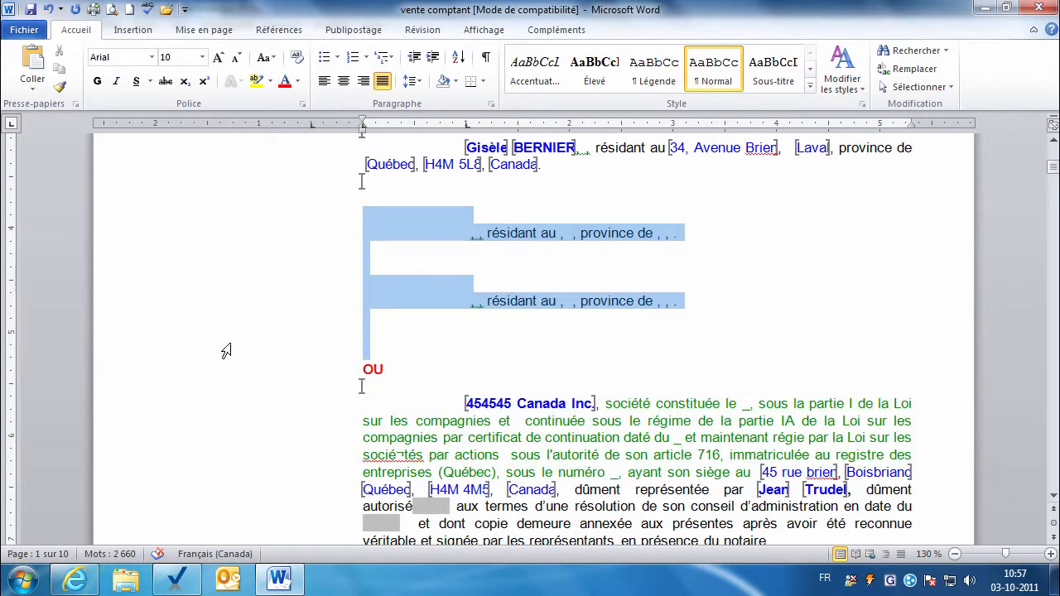
{"action": "key", "text": "Delete"}
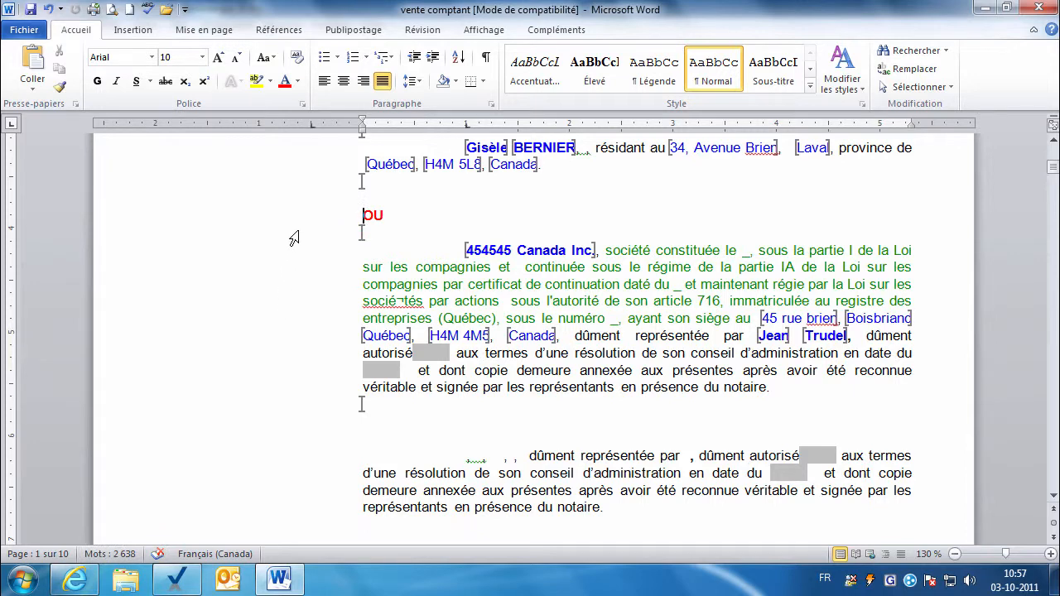
{"action": "left_click", "coordinate": [292, 220]}
{"action": "key", "text": "Delete"}
Delete the three empty company clauses.
{"action": "left_click", "coordinate": [316, 424]}
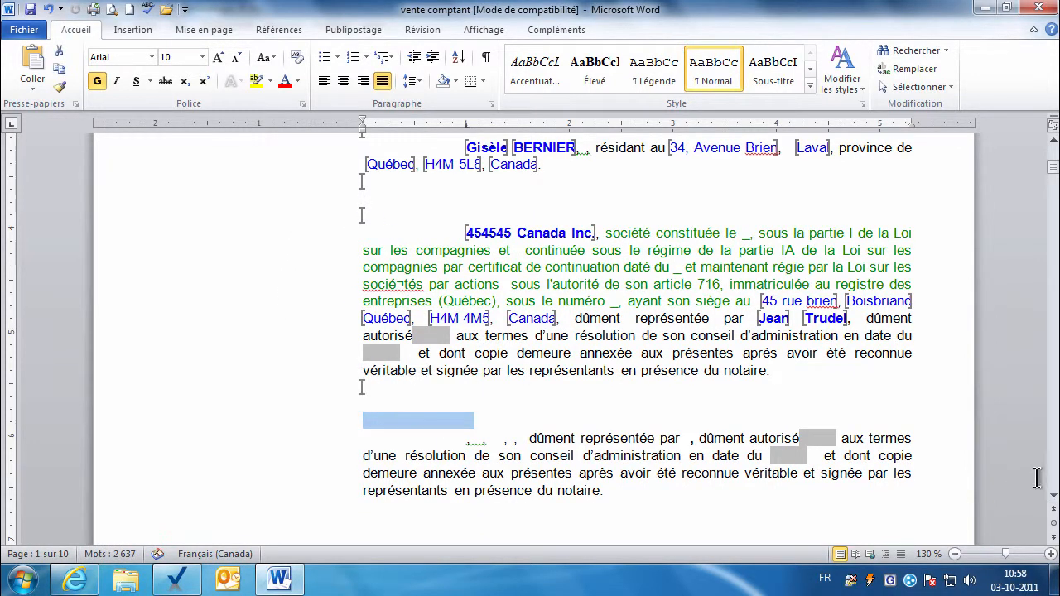
{"action": "left_click", "coordinate": [1053, 500]}
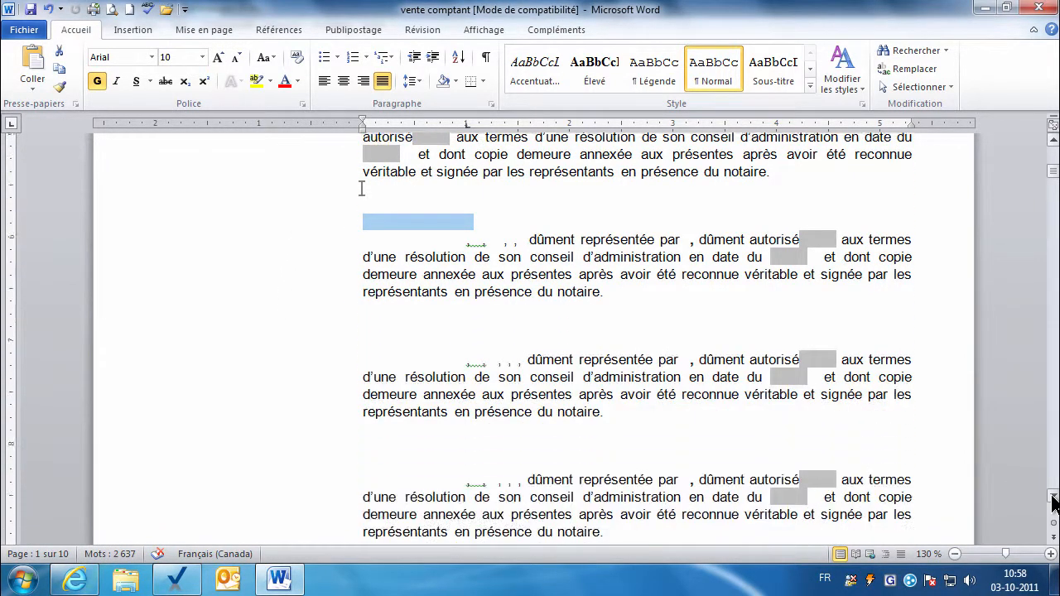
{"action": "left_click", "coordinate": [1054, 501]}
{"action": "left_click", "coordinate": [701, 409], "text": "shift"}
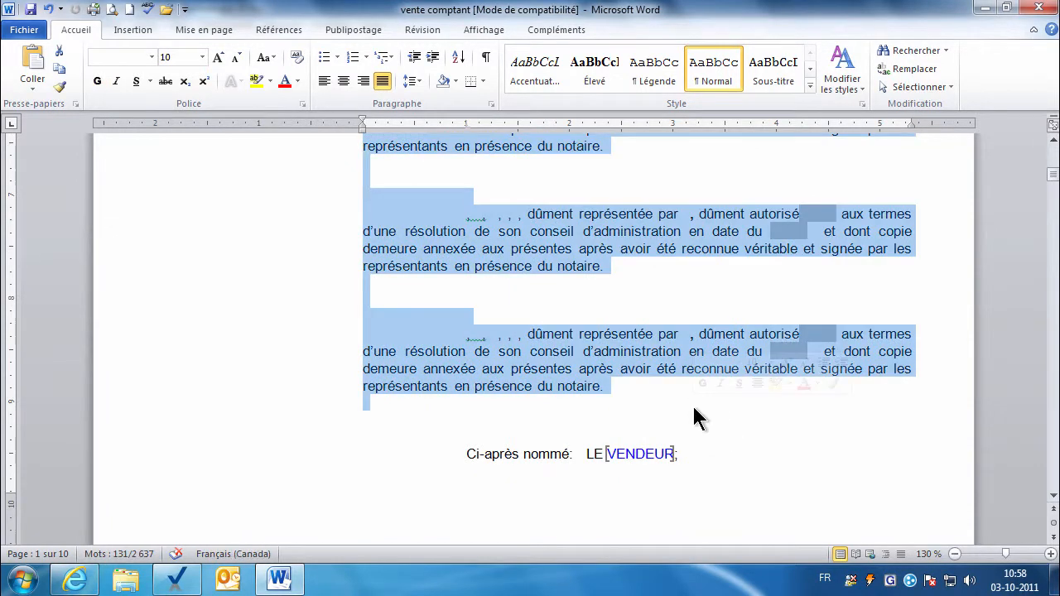
{"action": "key", "text": "Delete"}
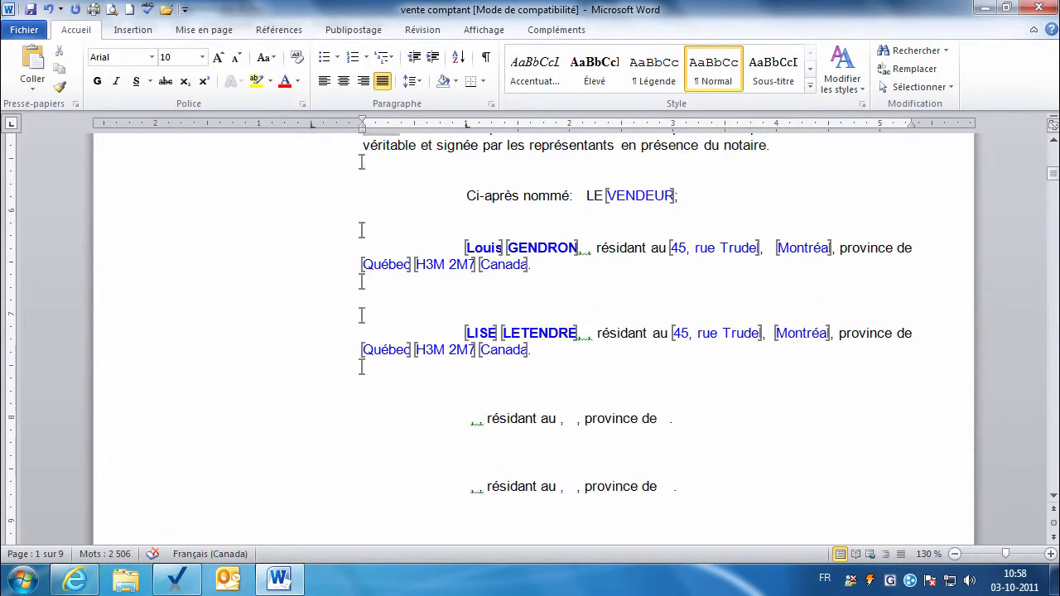
Delete the unused buyer 'résidant au' and company clauses.
{"action": "left_click", "coordinate": [308, 424]}
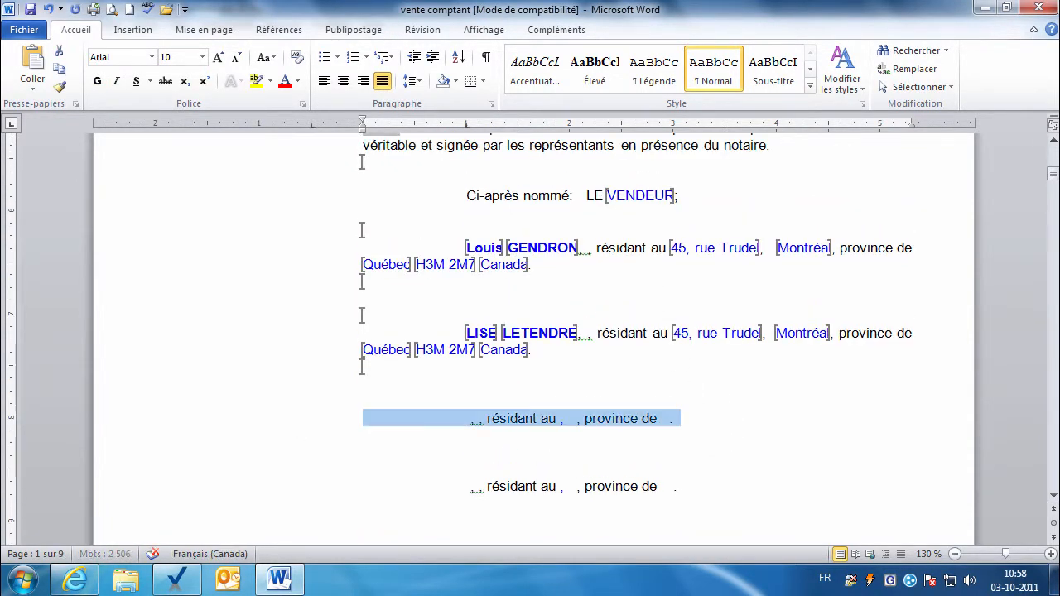
{"action": "left_click", "coordinate": [1054, 501]}
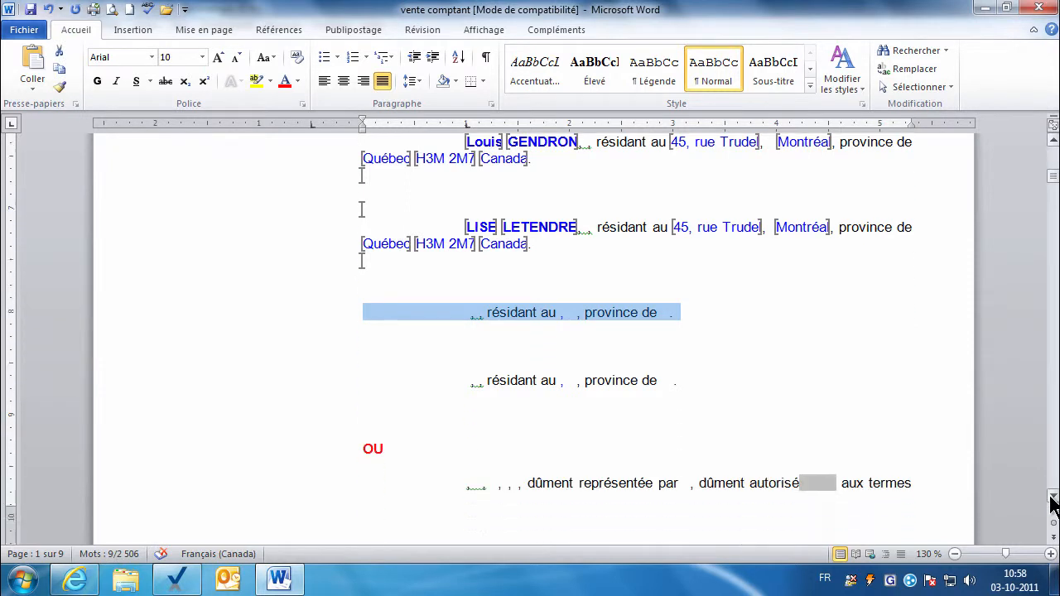
{"action": "left_click_drag", "start_coordinate": [1054, 501], "coordinate": [1053, 501]}
{"action": "left_click", "coordinate": [687, 408], "text": "shift"}
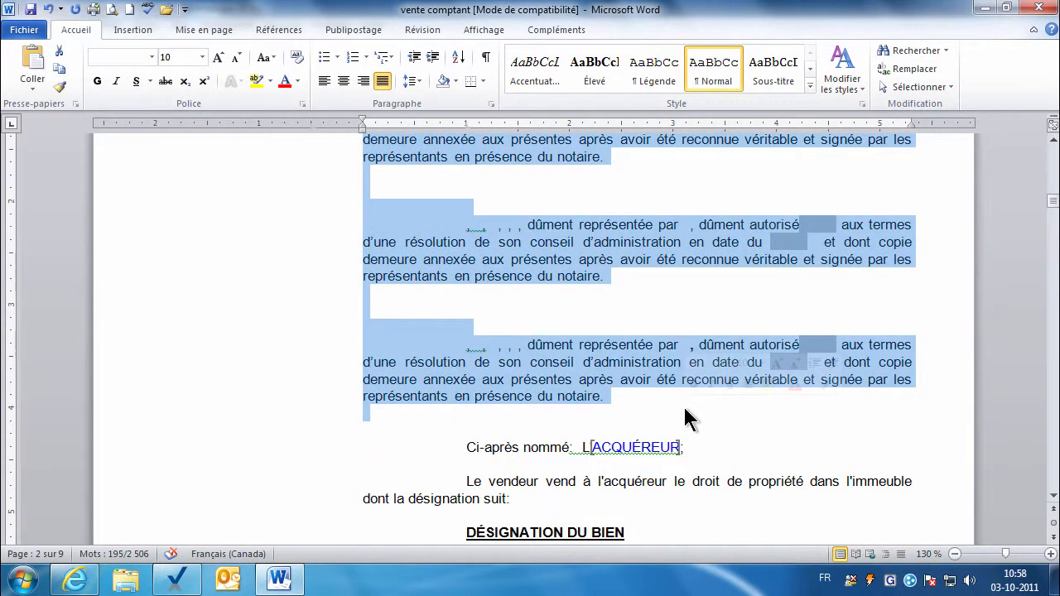
{"action": "key", "text": "Delete"}
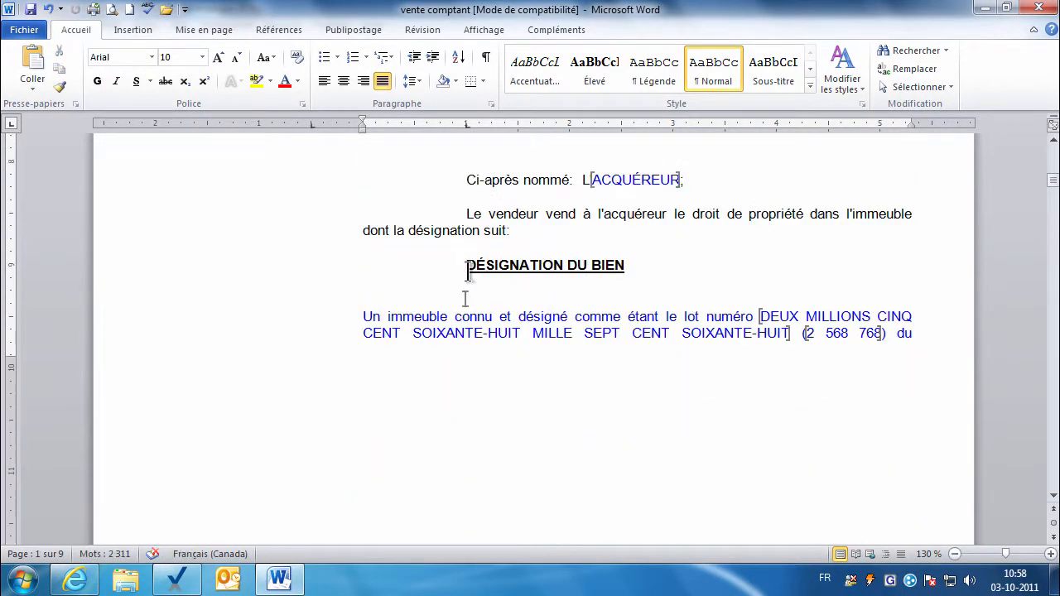
Insert a page break so DÉSIGNATION DU BIEN starts on a new page.
{"action": "left_click", "coordinate": [468, 271]}
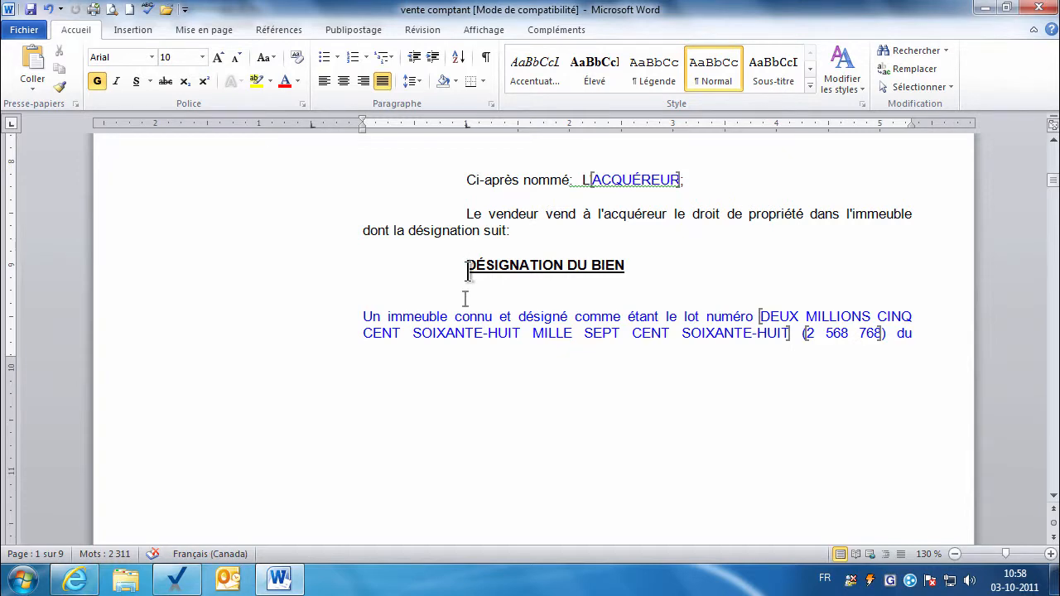
{"action": "key", "text": "ctrl+Return"}
{"action": "scroll", "coordinate": [465, 299], "scroll_direction": "down", "scroll_amount": 5}
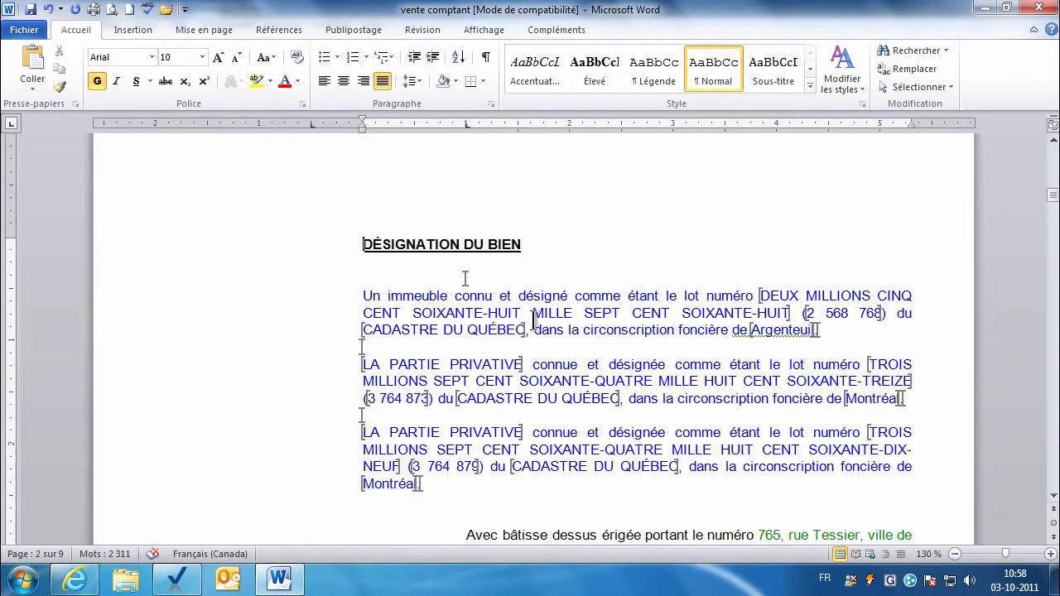
Select and delete the empty mortgage clause b), then move to page 4.
{"action": "left_click", "coordinate": [1052, 497]}
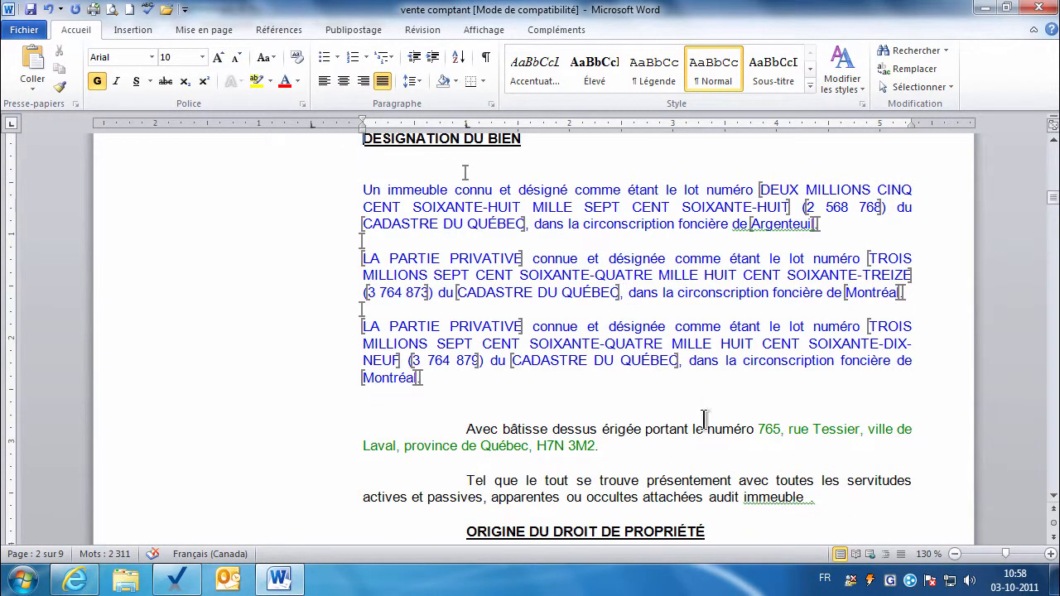
{"action": "left_click", "coordinate": [1052, 497]}
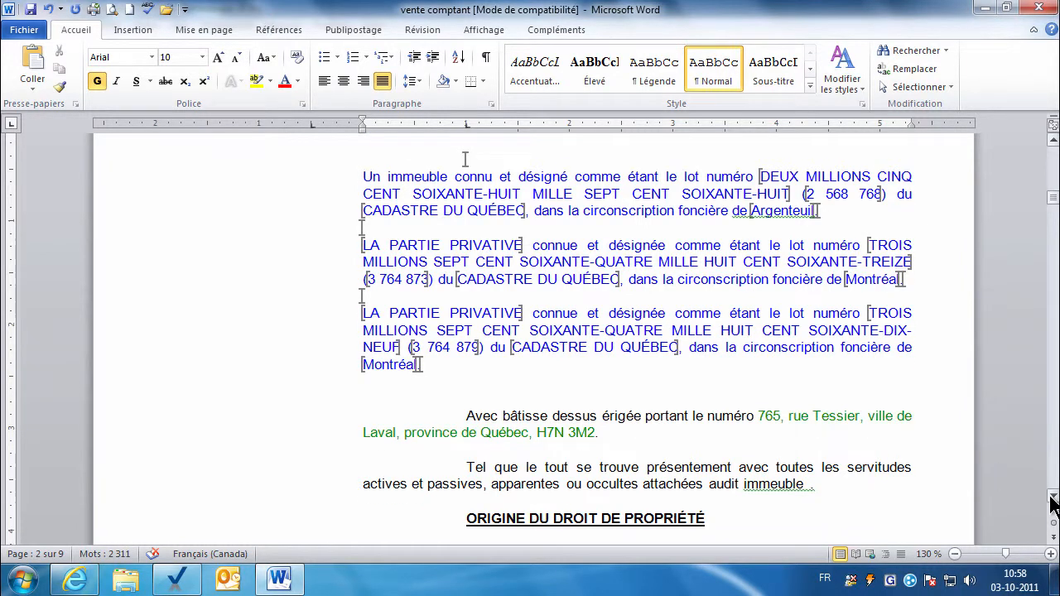
{"action": "left_click", "coordinate": [1053, 501]}
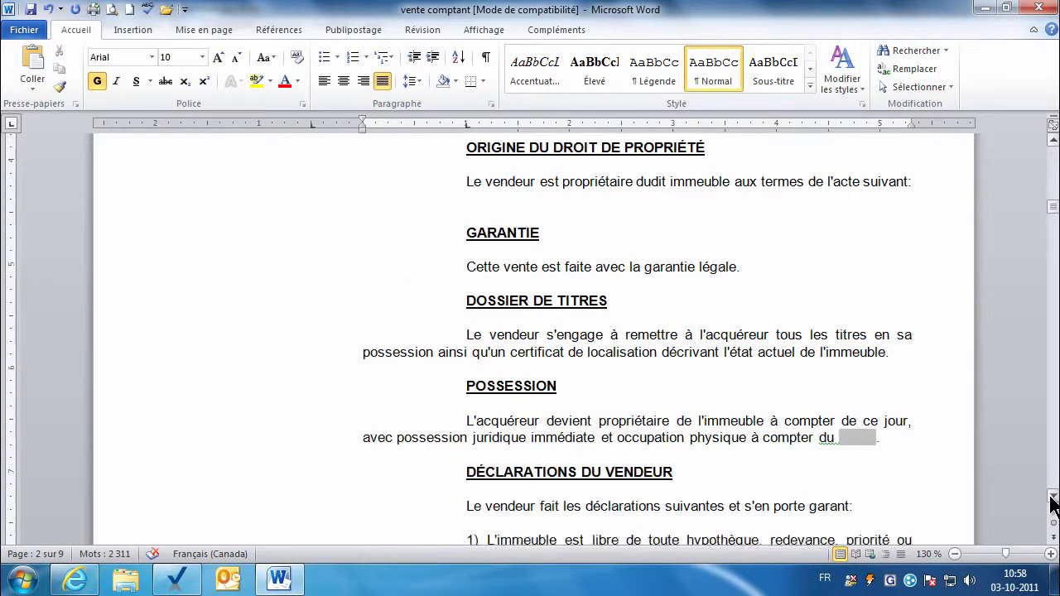
{"action": "left_click", "coordinate": [1052, 501]}
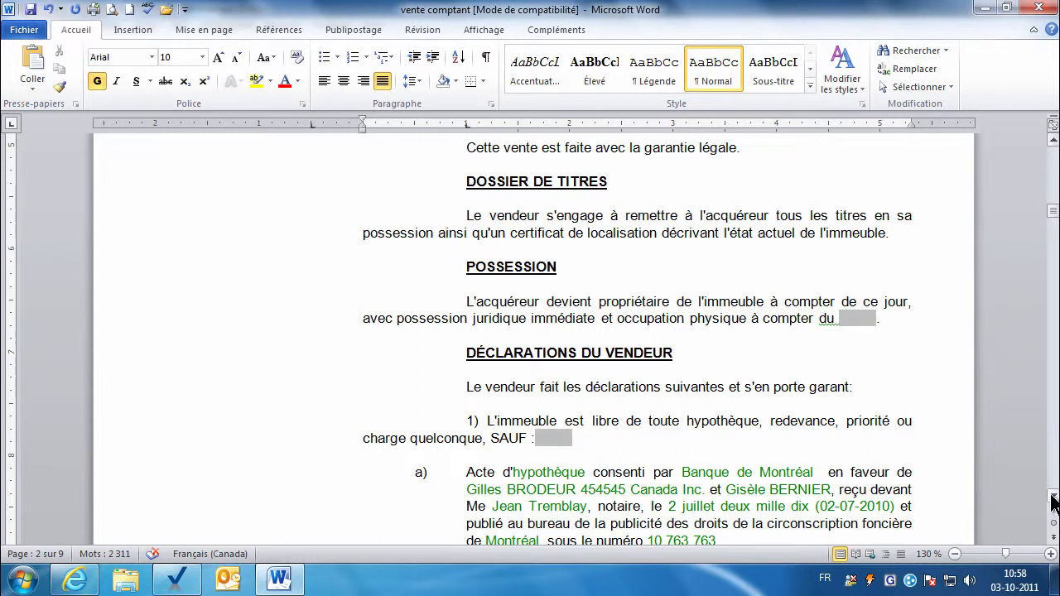
{"action": "left_click", "coordinate": [1052, 501]}
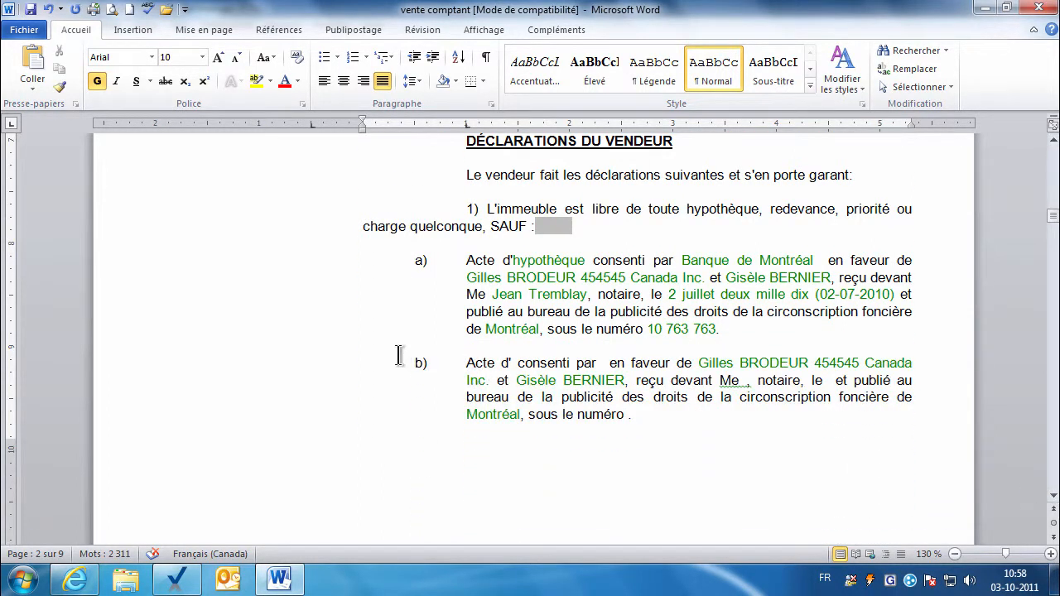
{"action": "left_click_drag", "start_coordinate": [386, 365], "coordinate": [381, 419]}
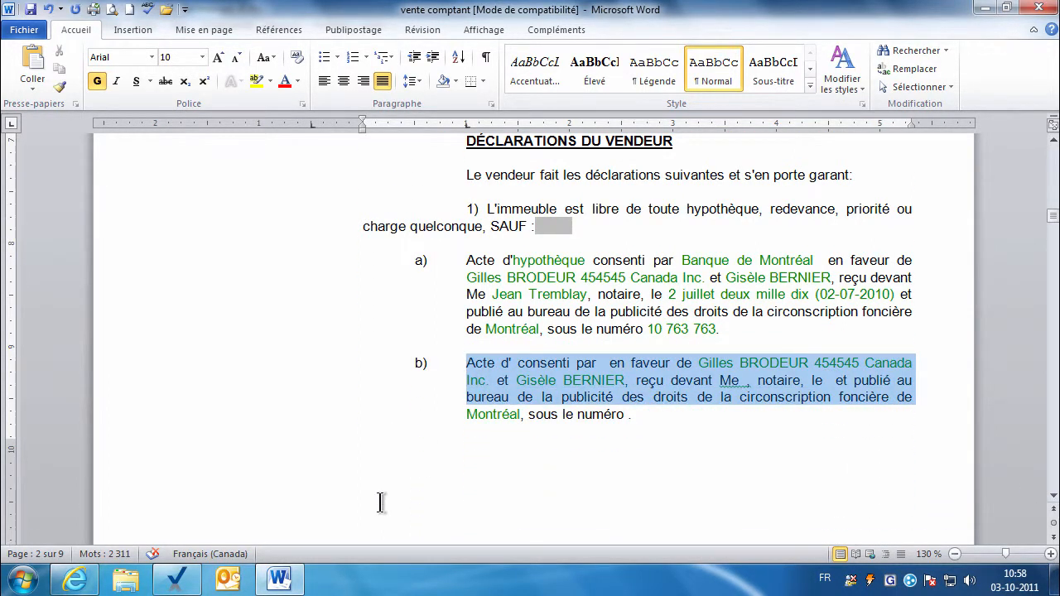
{"action": "left_click_drag", "start_coordinate": [380, 502], "coordinate": [815, 426]}
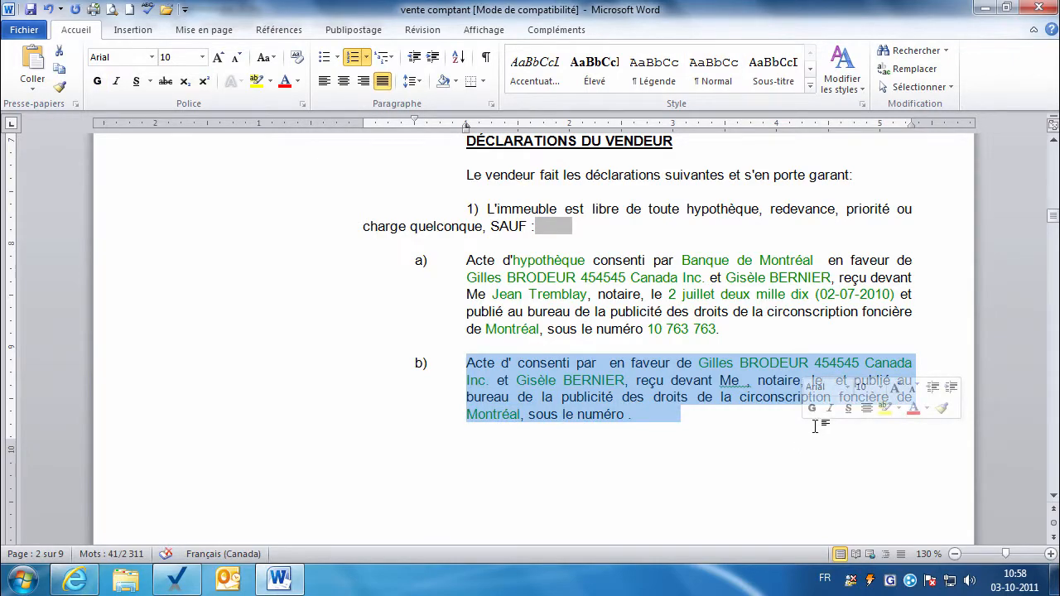
{"action": "key", "text": "Delete"}
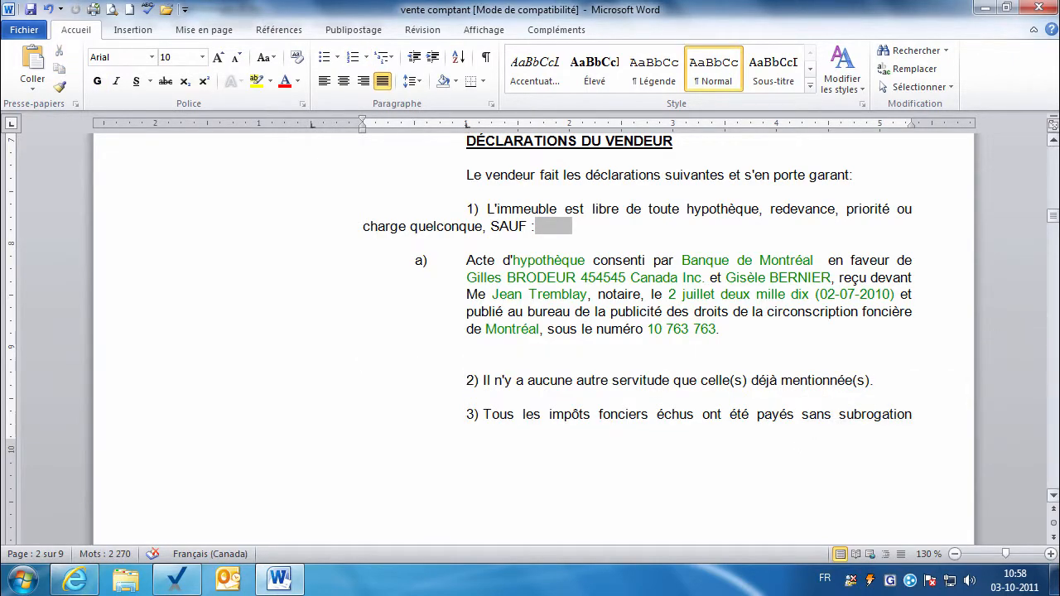
{"action": "left_click_drag", "start_coordinate": [1056, 221], "coordinate": [1050, 297]}
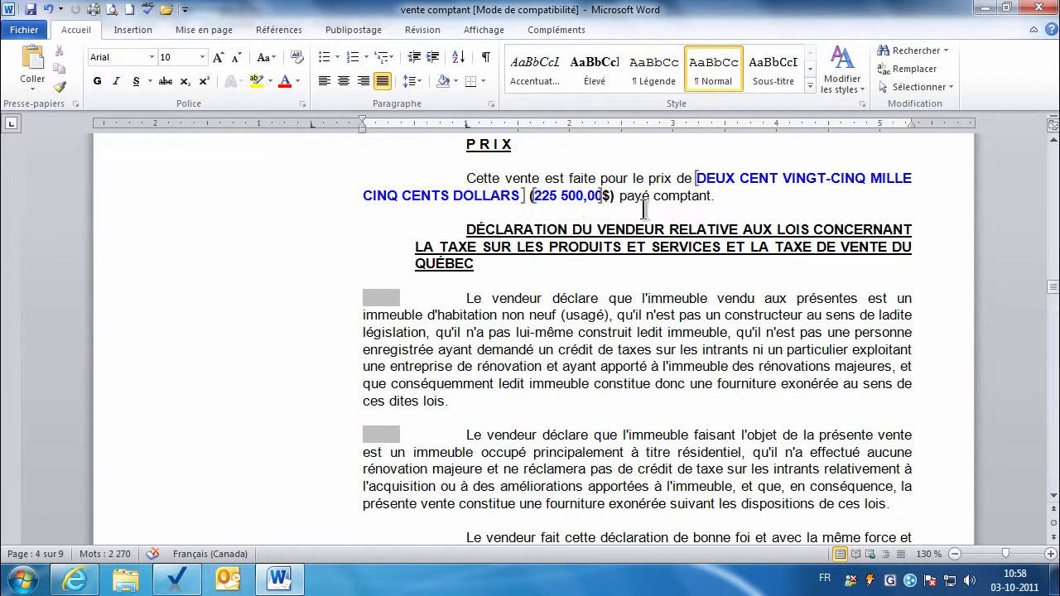
Delete the blank line and extra signature lines below the first 'par :' on the signature page.
{"action": "left_click_drag", "start_coordinate": [1050, 295], "coordinate": [1054, 371]}
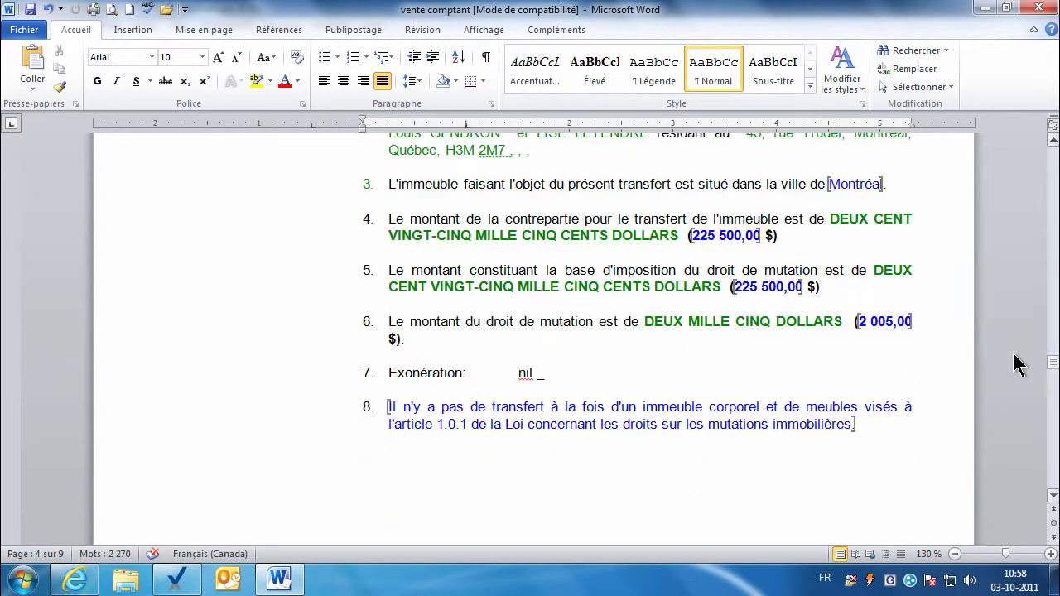
{"action": "left_click", "coordinate": [733, 230]}
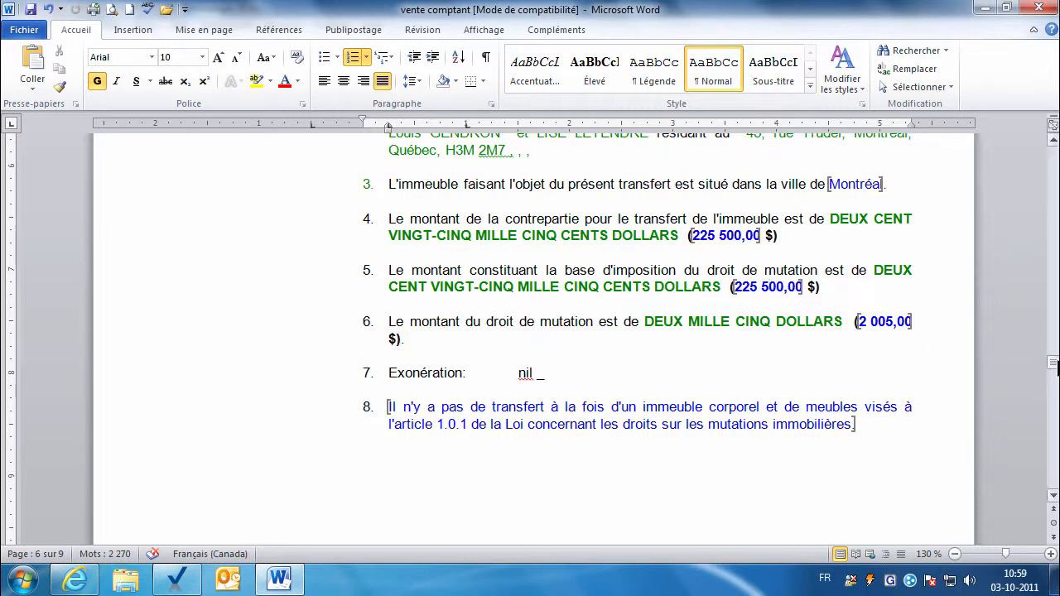
{"action": "left_click_drag", "start_coordinate": [1053, 368], "coordinate": [1051, 407]}
{"action": "left_click", "coordinate": [280, 207]}
{"action": "left_click_drag", "start_coordinate": [281, 207], "coordinate": [273, 477]}
{"action": "key", "text": "Delete"}
Delete the remaining unused 'par :' signature blocks and their underlines.
{"action": "left_click_drag", "start_coordinate": [320, 174], "coordinate": [348, 425]}
{"action": "key", "text": "Delete"}
{"action": "key", "text": "Delete"}
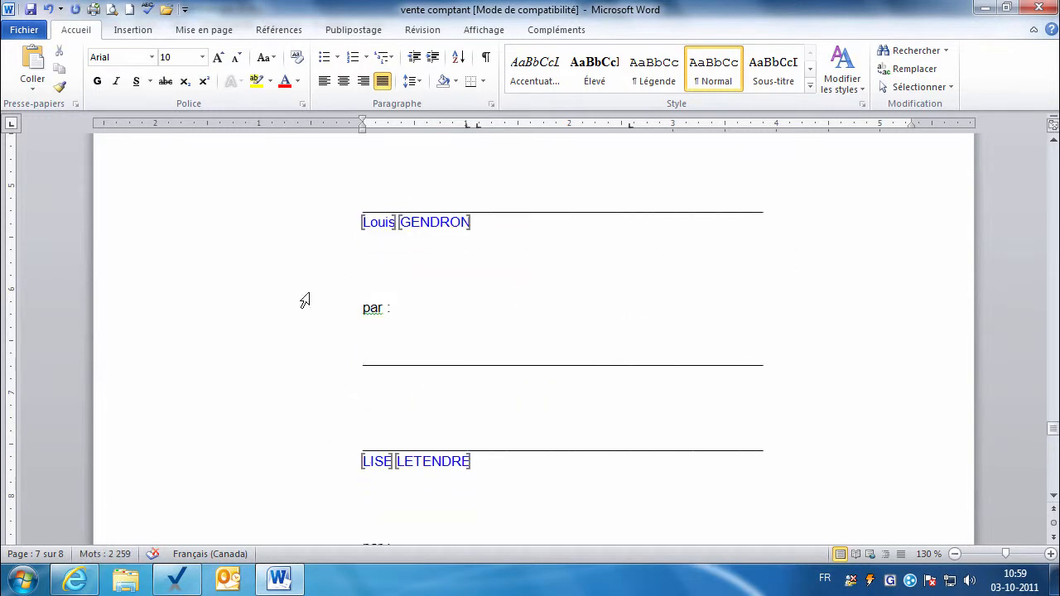
{"action": "left_click_drag", "start_coordinate": [303, 302], "coordinate": [307, 373]}
{"action": "key", "text": "Delete"}
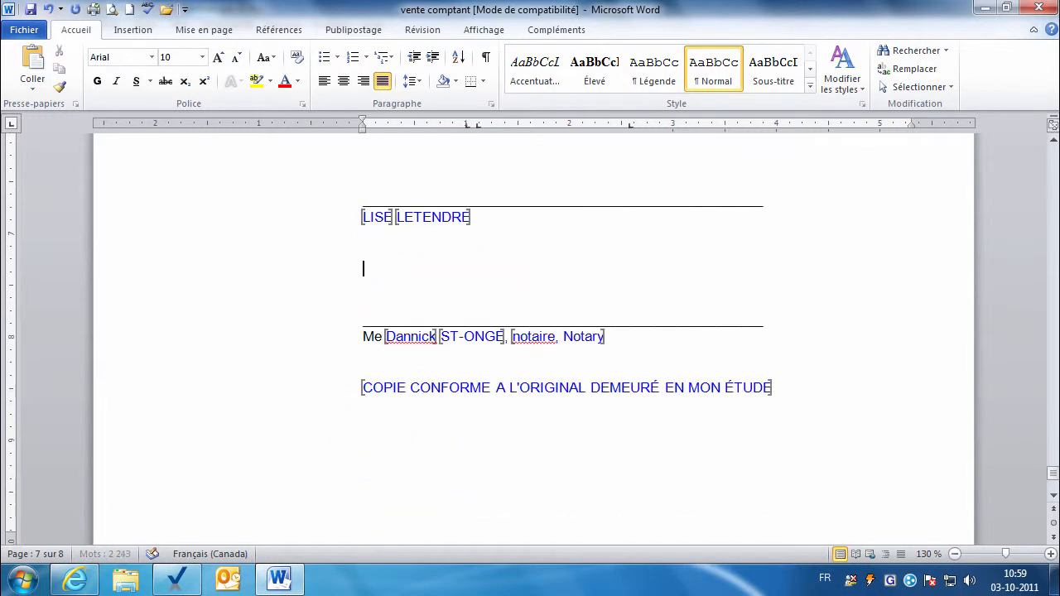
{"action": "key", "text": "BackSpace"}
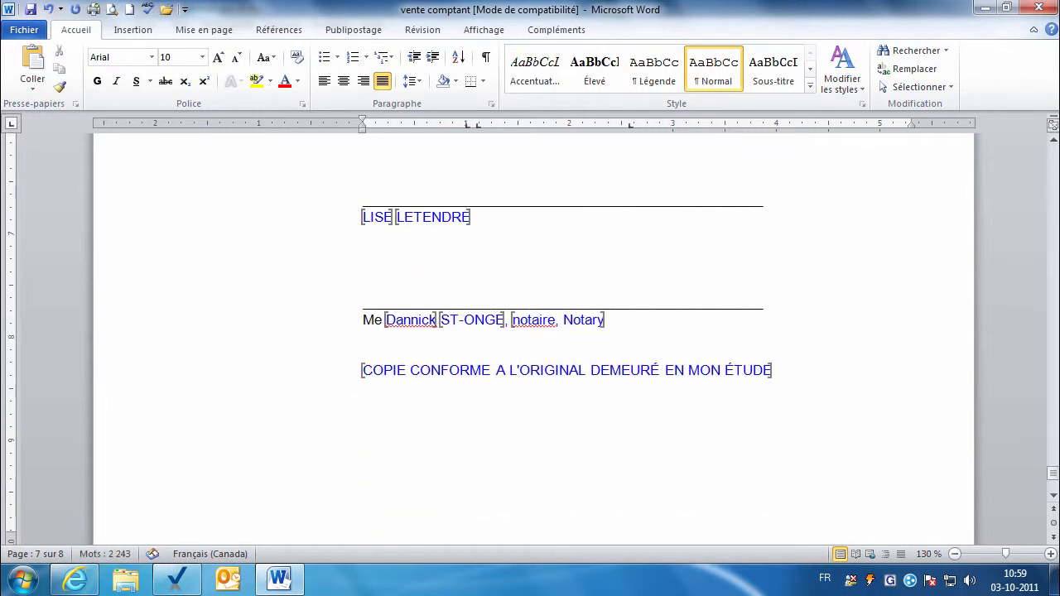
Trim ', Notary' after notaire, save the seven-page deed, and return to page 1.
{"action": "left_click", "coordinate": [552, 323]}
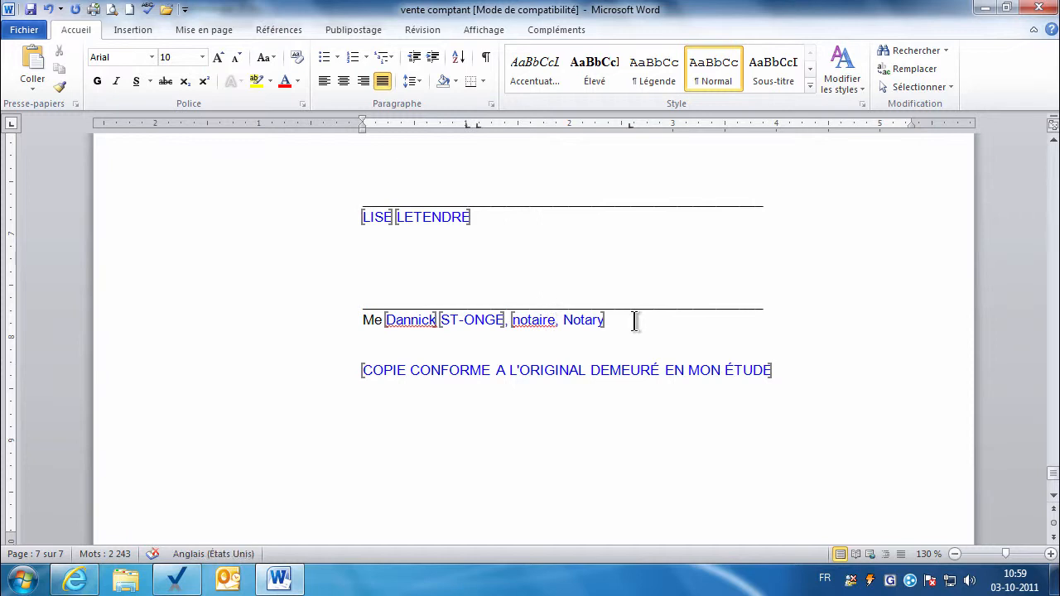
{"action": "key", "text": "Delete"}
{"action": "key", "text": "Delete"}
{"action": "key", "text": "Delete"}
{"action": "key", "text": "Delete"}
{"action": "key", "text": "Delete"}
{"action": "key", "text": "Delete"}
{"action": "key", "text": "ctrl+s"}
{"action": "left_click_drag", "start_coordinate": [1054, 473], "coordinate": [1022, 170]}
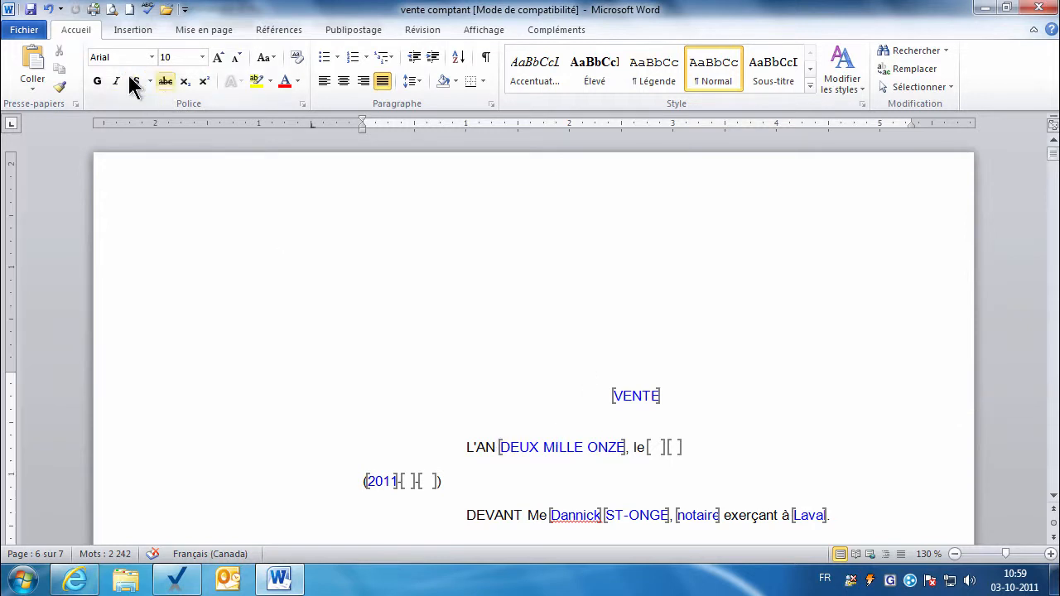
{"action": "left_click", "coordinate": [112, 10]}
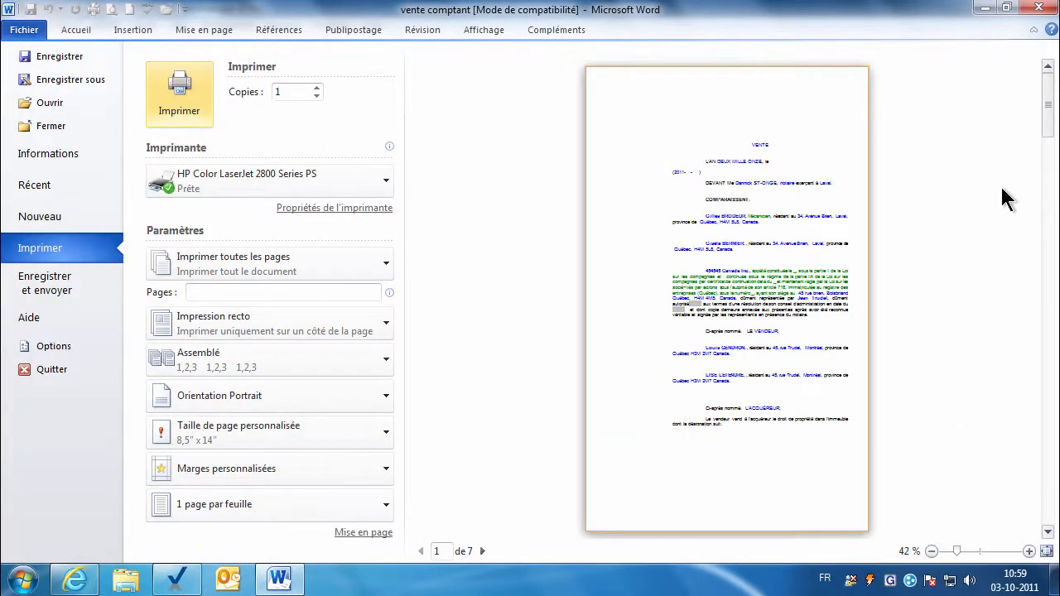
{"action": "left_click", "coordinate": [1029, 550]}
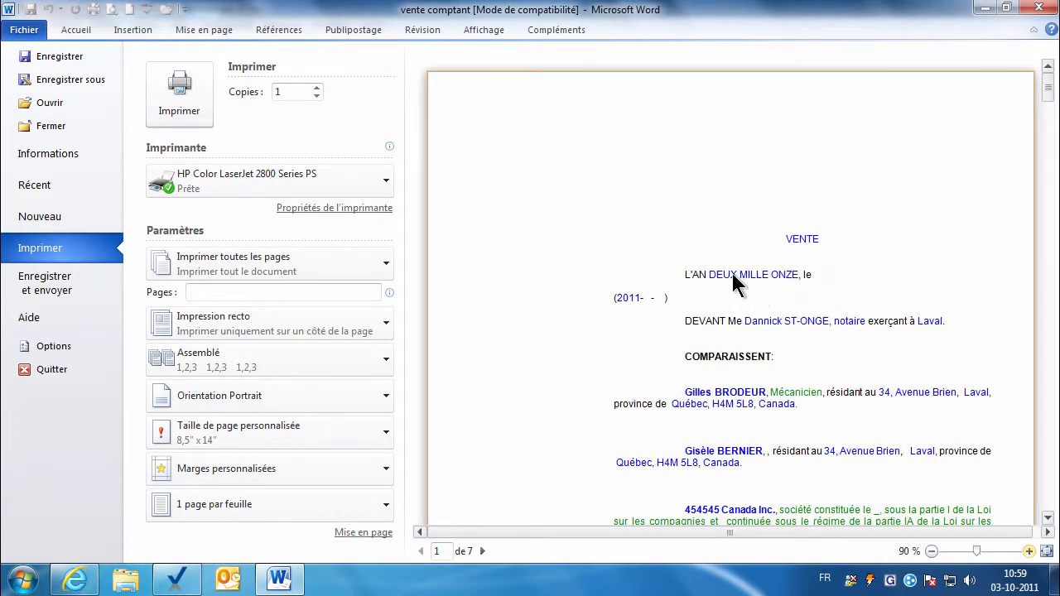
{"action": "key", "text": "Escape"}
{"action": "left_click_drag", "start_coordinate": [1053, 162], "coordinate": [1054, 165]}
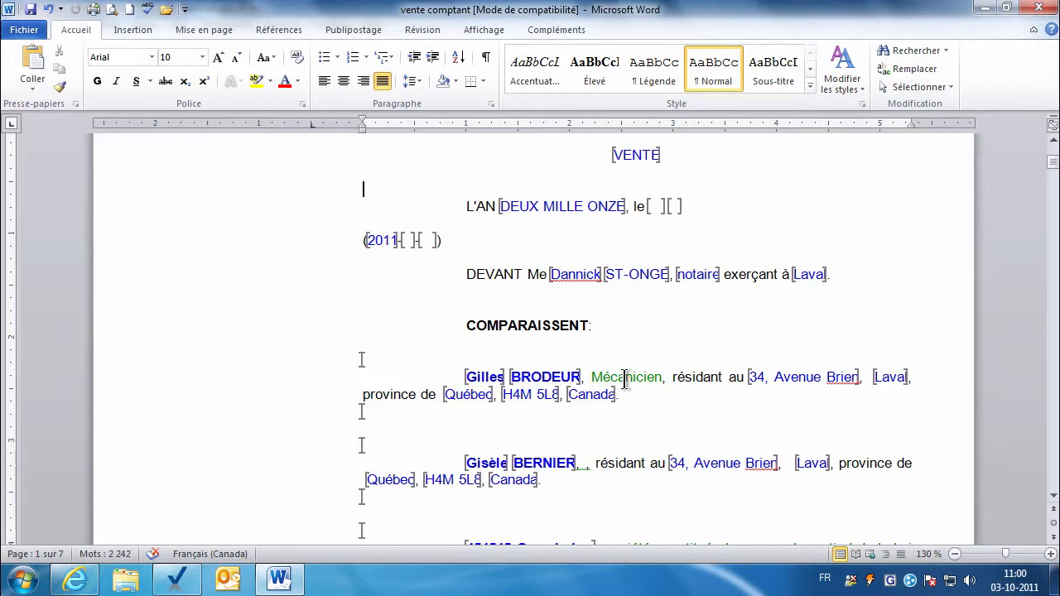
Recolour the whole deed to Automatique black, then undo it to restore the original colours.
{"action": "key", "text": "ctrl+a"}
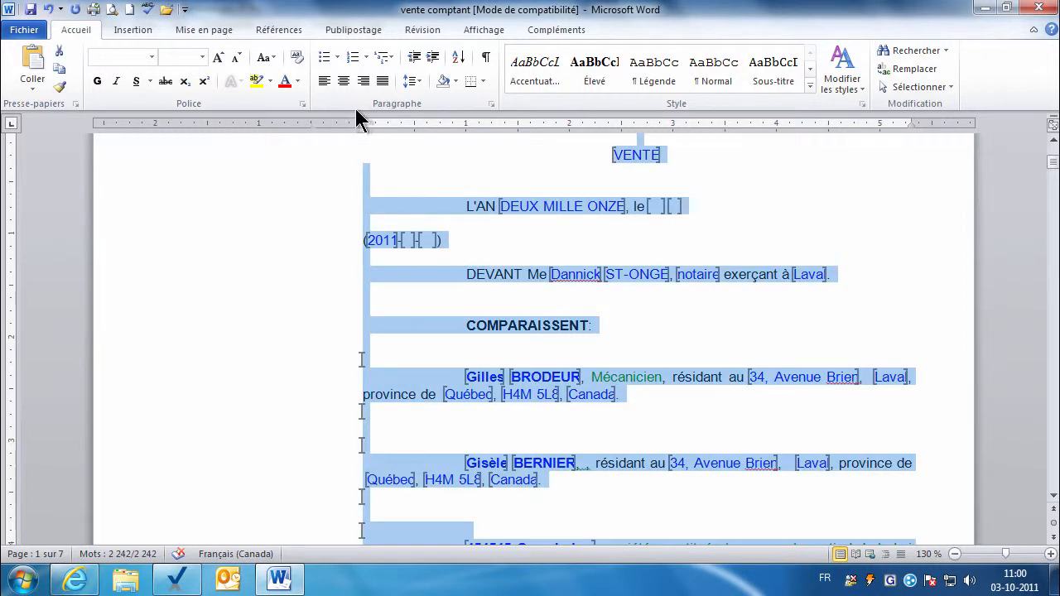
{"action": "left_click", "coordinate": [298, 81]}
{"action": "left_click", "coordinate": [303, 104]}
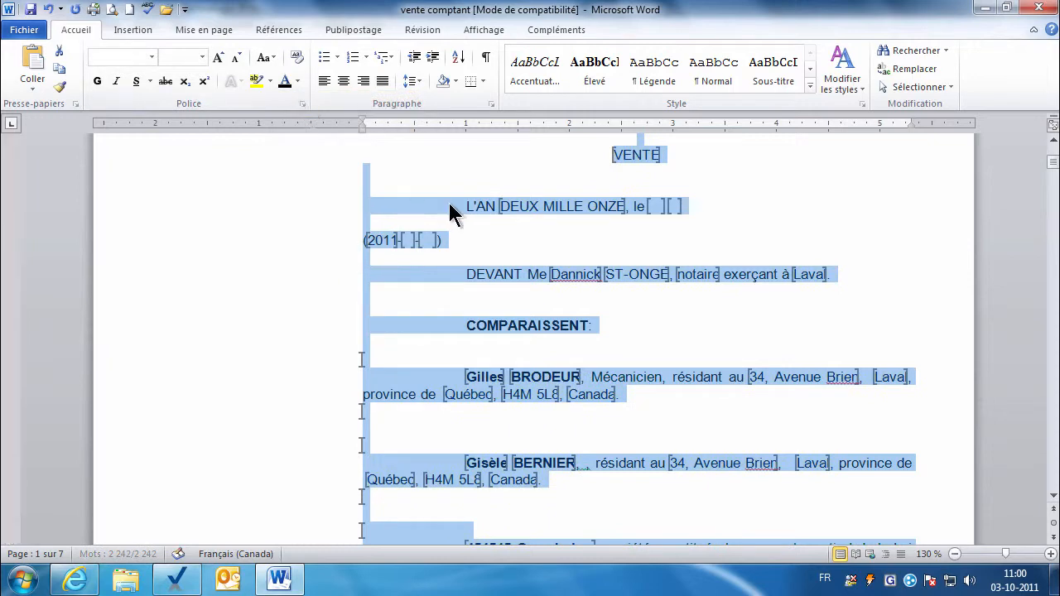
{"action": "left_click", "coordinate": [448, 206]}
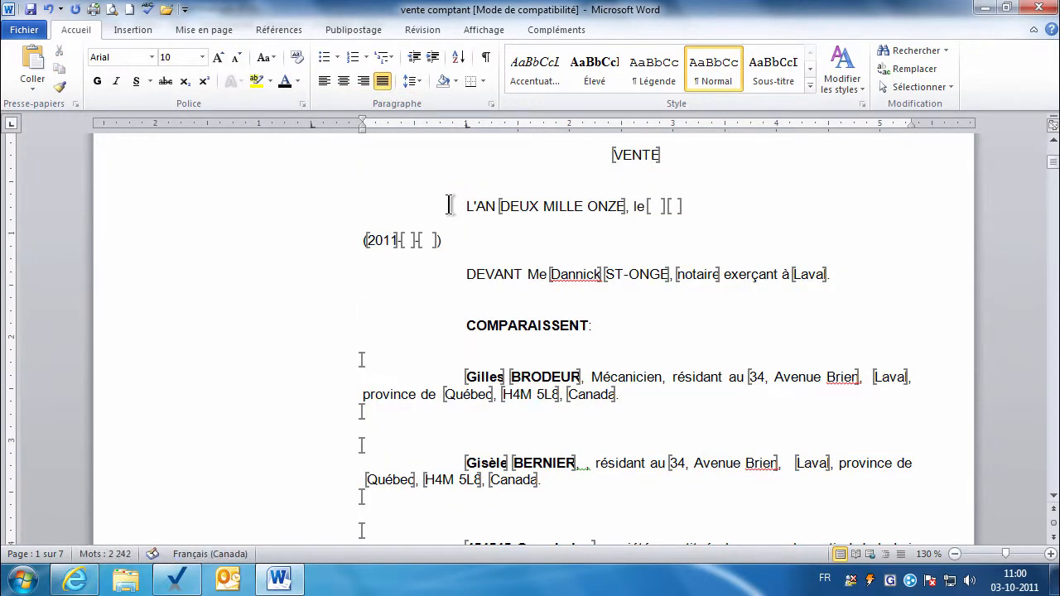
{"action": "key", "text": "ctrl+a"}
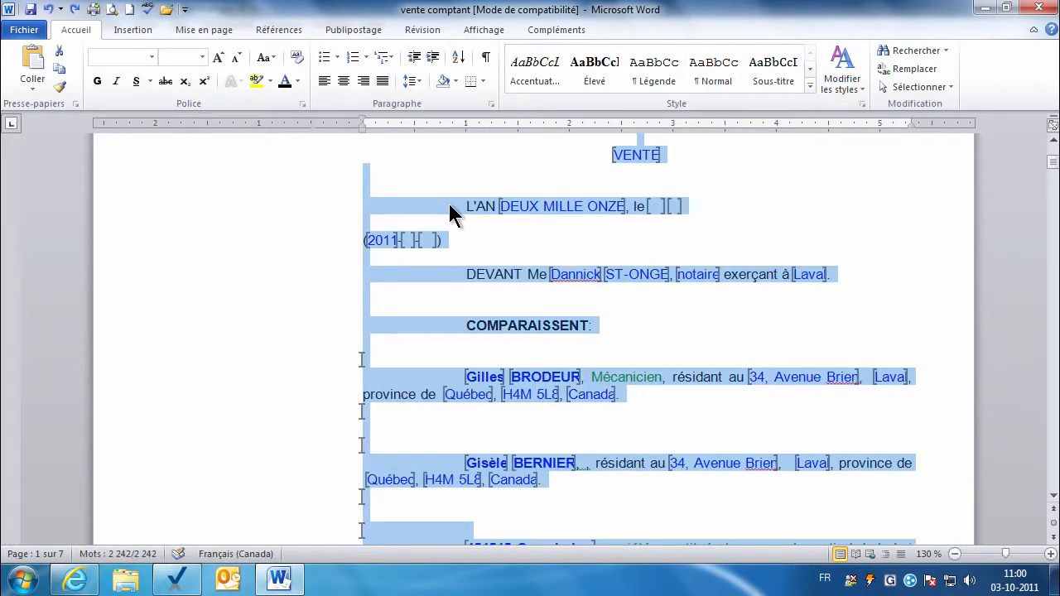
{"action": "left_click", "coordinate": [464, 224]}
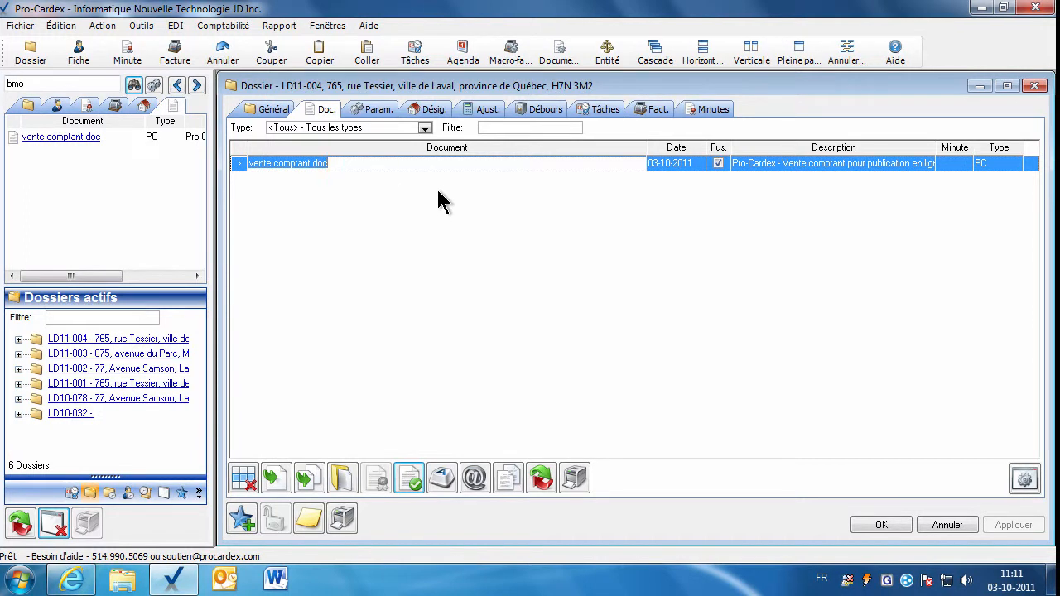
{"action": "left_click", "coordinate": [339, 485]}
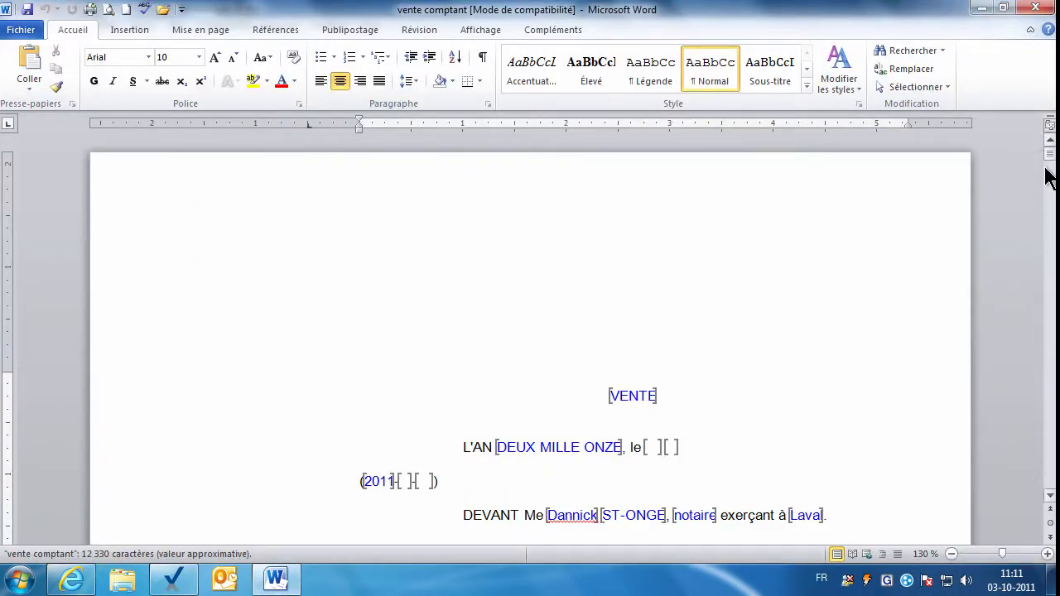
{"action": "left_click_drag", "start_coordinate": [1048, 166], "coordinate": [1047, 173]}
{"action": "left_click", "coordinate": [651, 166]}
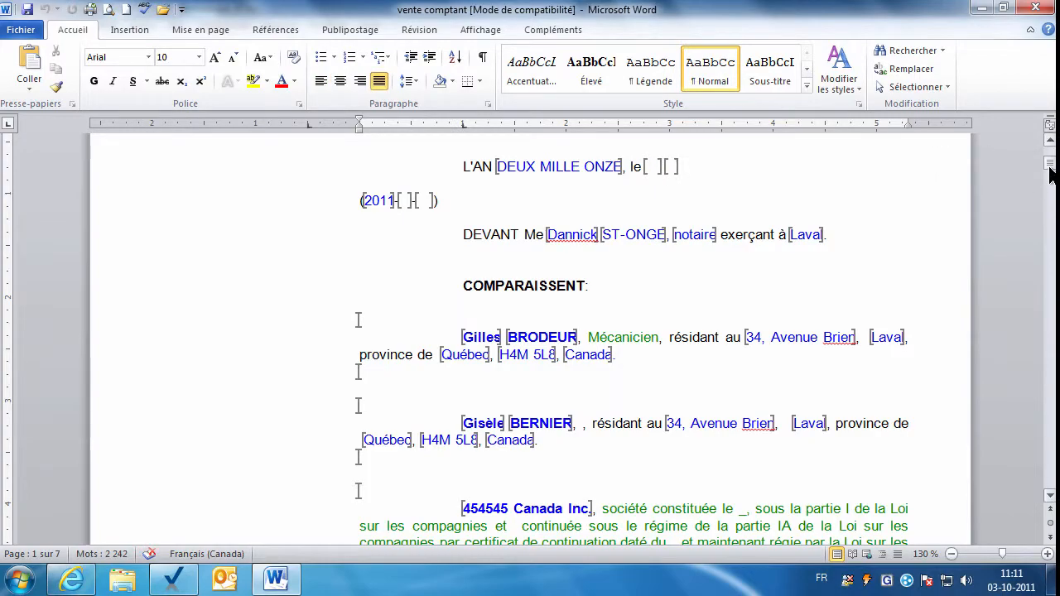
{"action": "left_click_drag", "start_coordinate": [1052, 174], "coordinate": [1049, 435]}
{"action": "left_click_drag", "start_coordinate": [1048, 445], "coordinate": [1048, 457]}
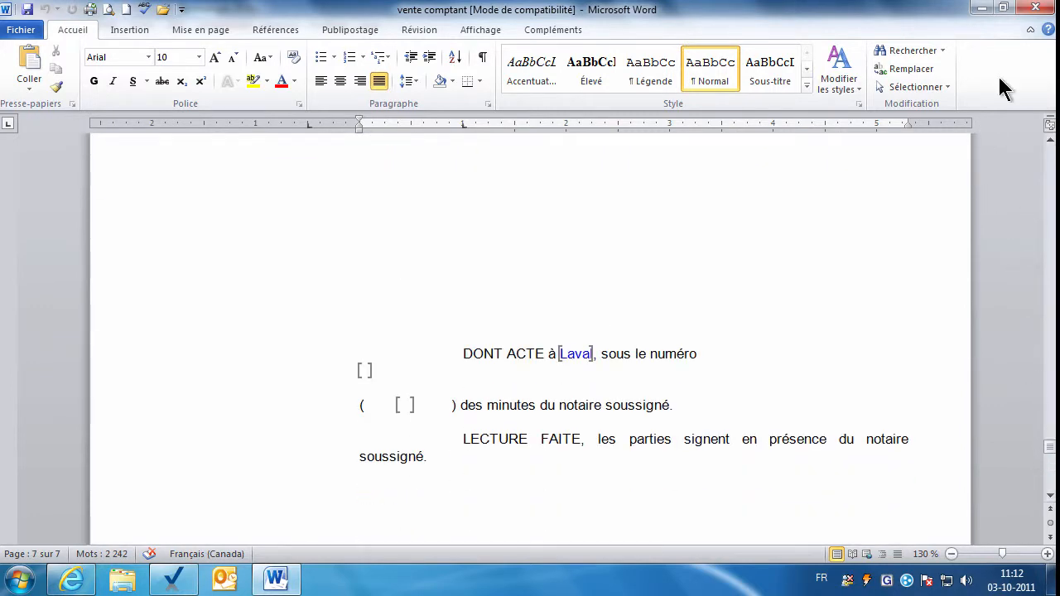
{"action": "left_click", "coordinate": [1037, 9]}
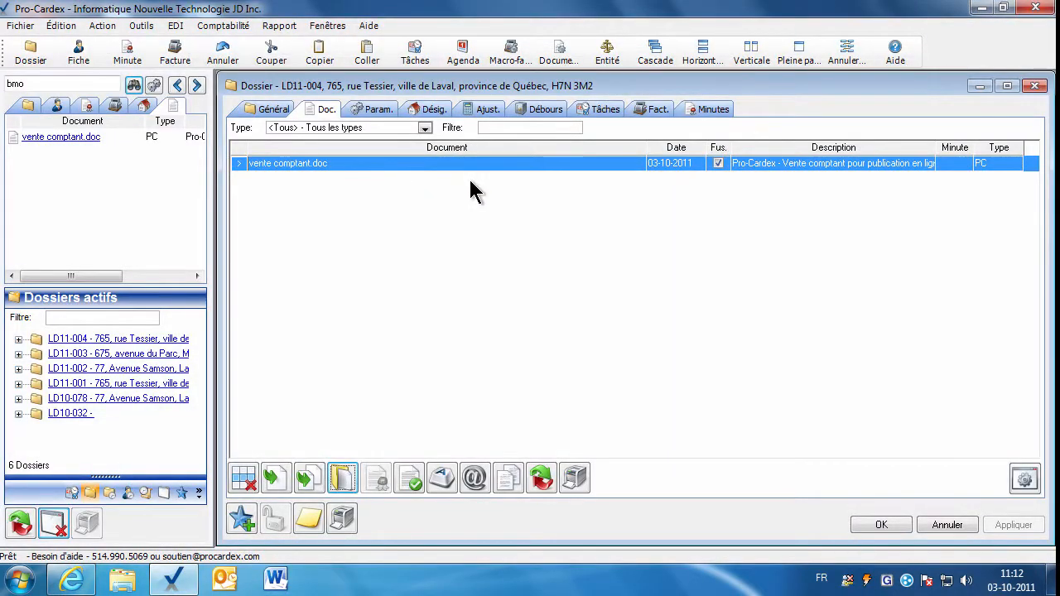
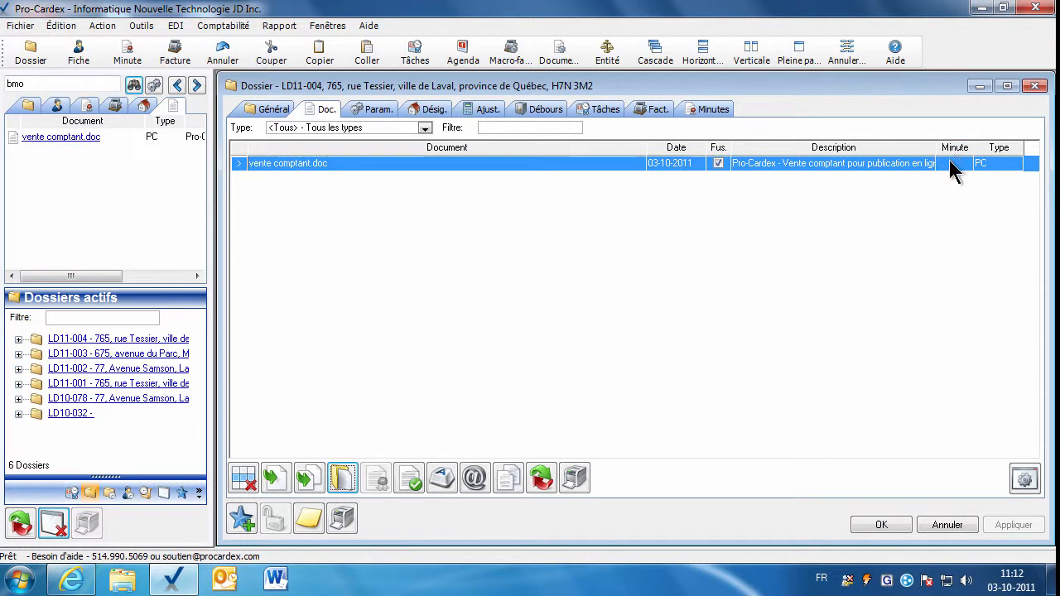
Create a minute for vente comptant.doc numbered 5892, review its Parties tab, and save it.
{"action": "double_click", "coordinate": [953, 164]}
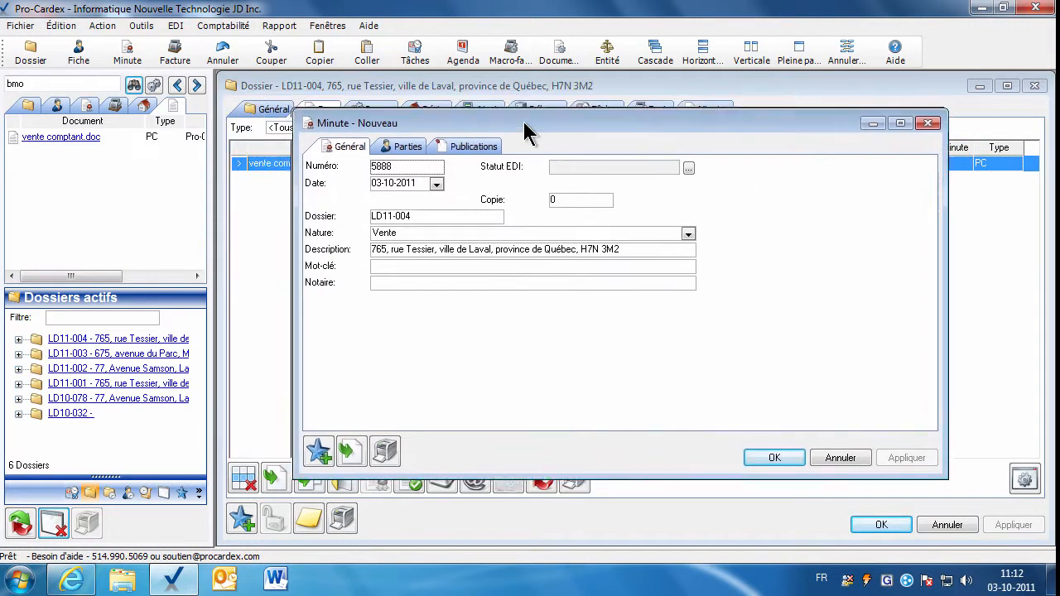
{"action": "left_click", "coordinate": [419, 167]}
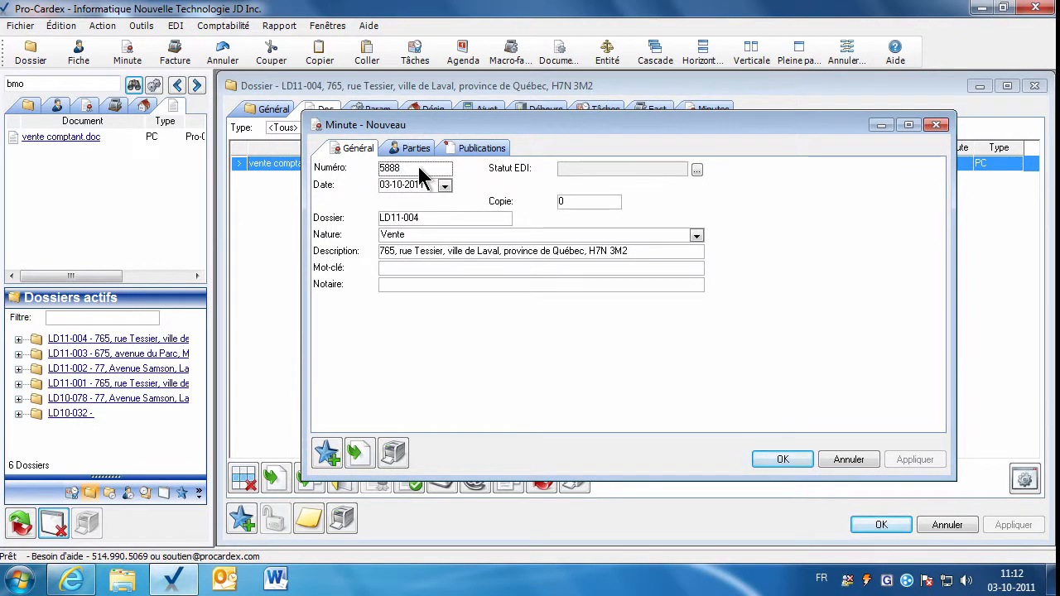
{"action": "type", "text": "92"}
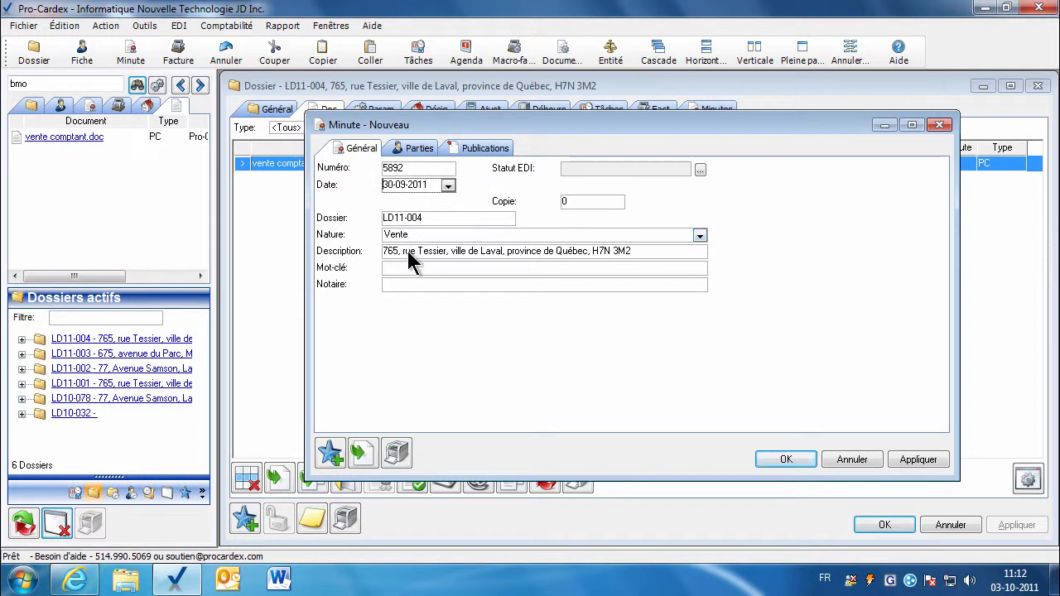
{"action": "left_click", "coordinate": [403, 150]}
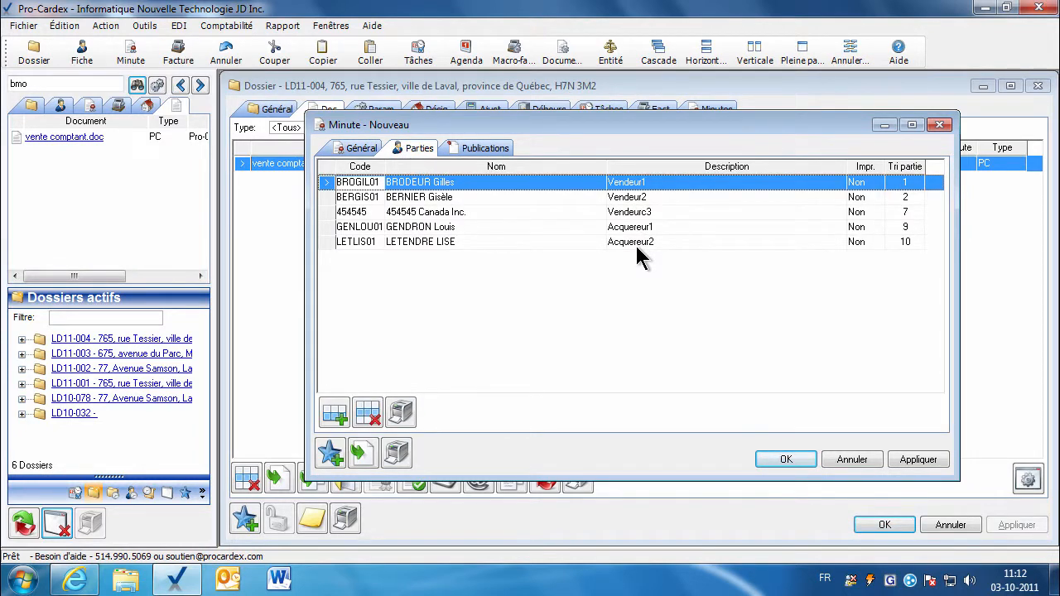
{"action": "left_click", "coordinate": [359, 153]}
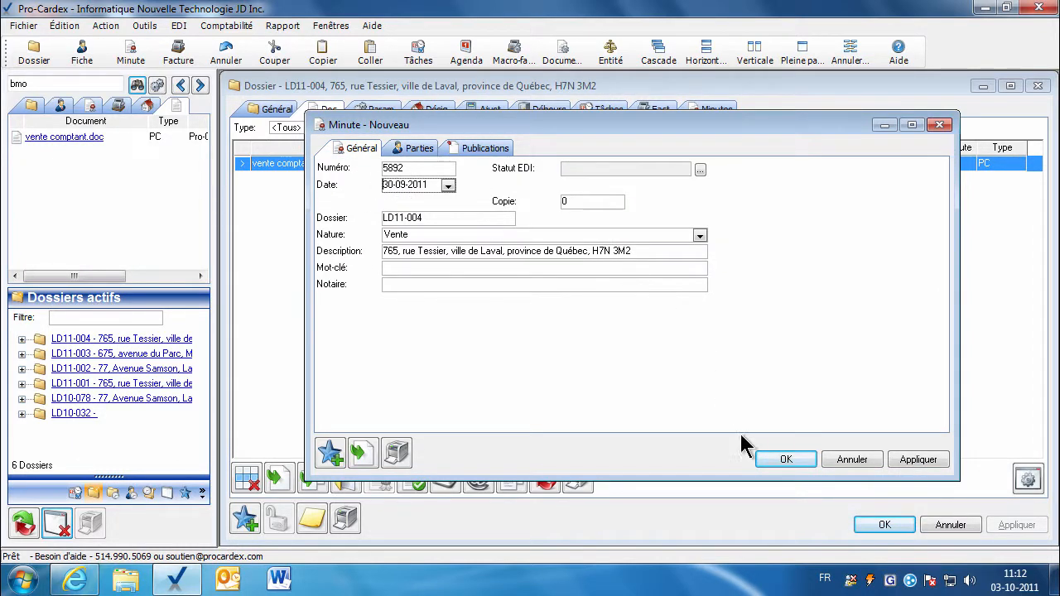
{"action": "left_click", "coordinate": [781, 459]}
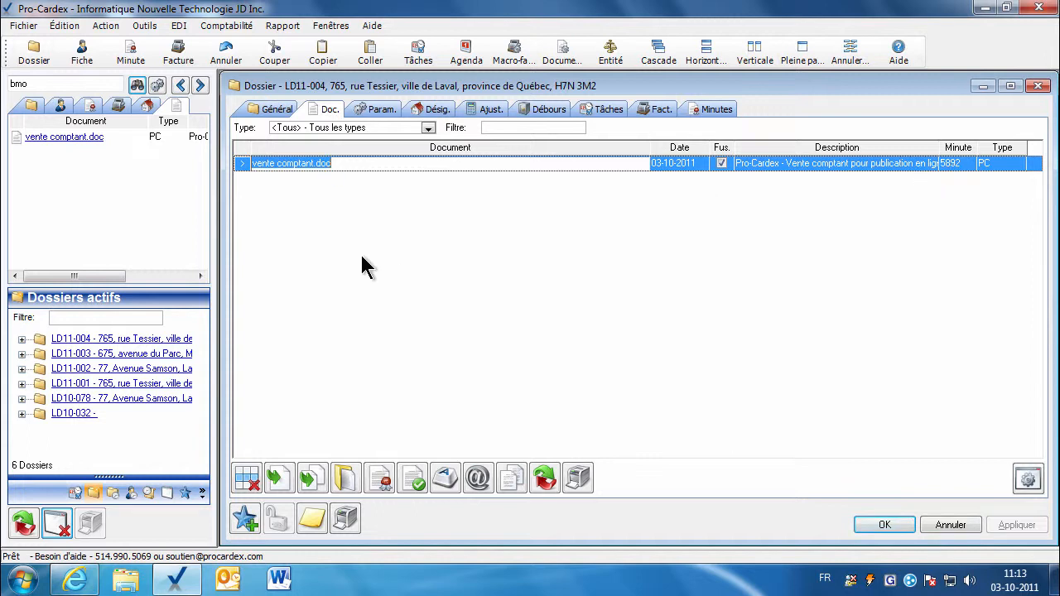
Merge the minute data into vente comptant and reopen the merged deed in Word.
{"action": "left_click", "coordinate": [345, 478]}
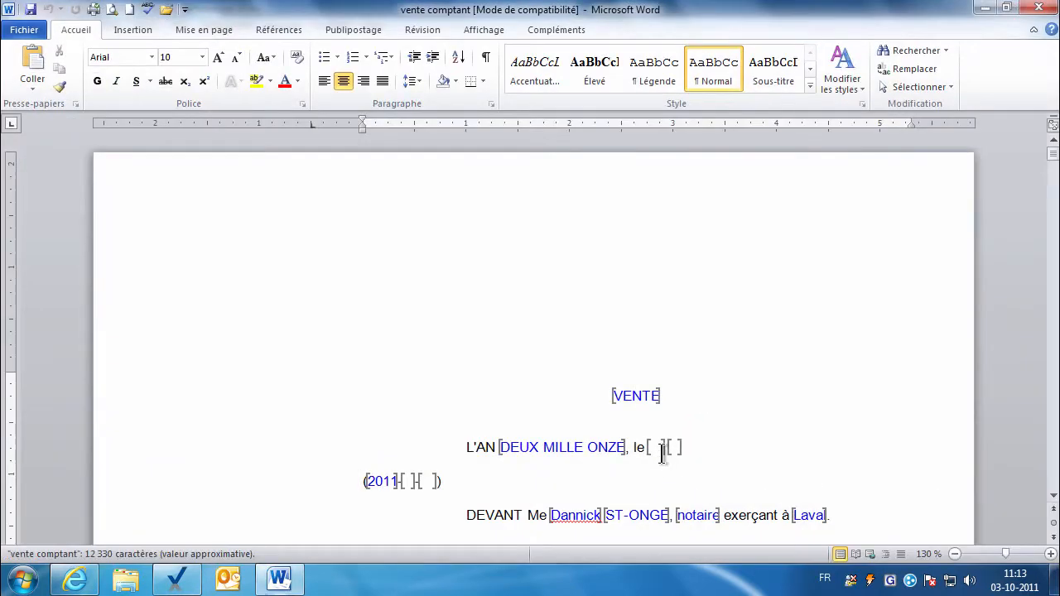
{"action": "left_click", "coordinate": [1040, 7]}
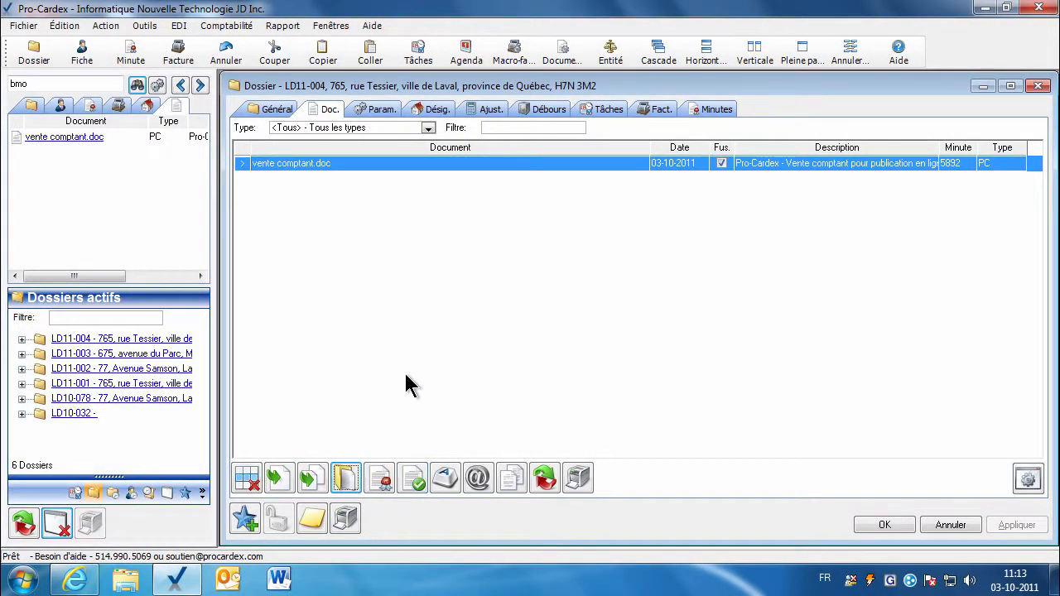
{"action": "left_click", "coordinate": [381, 479]}
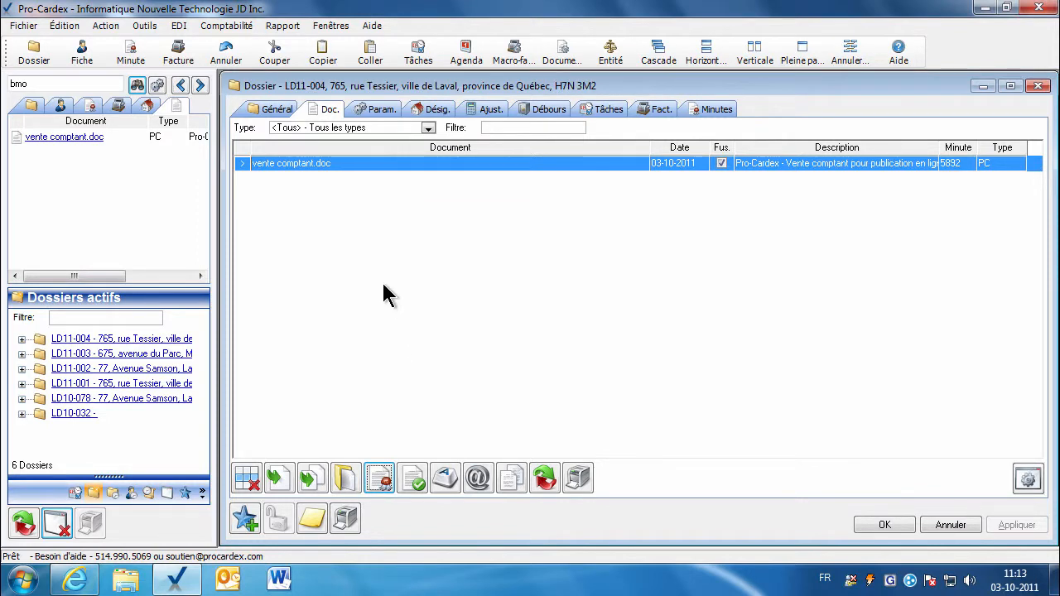
{"action": "left_click", "coordinate": [346, 478]}
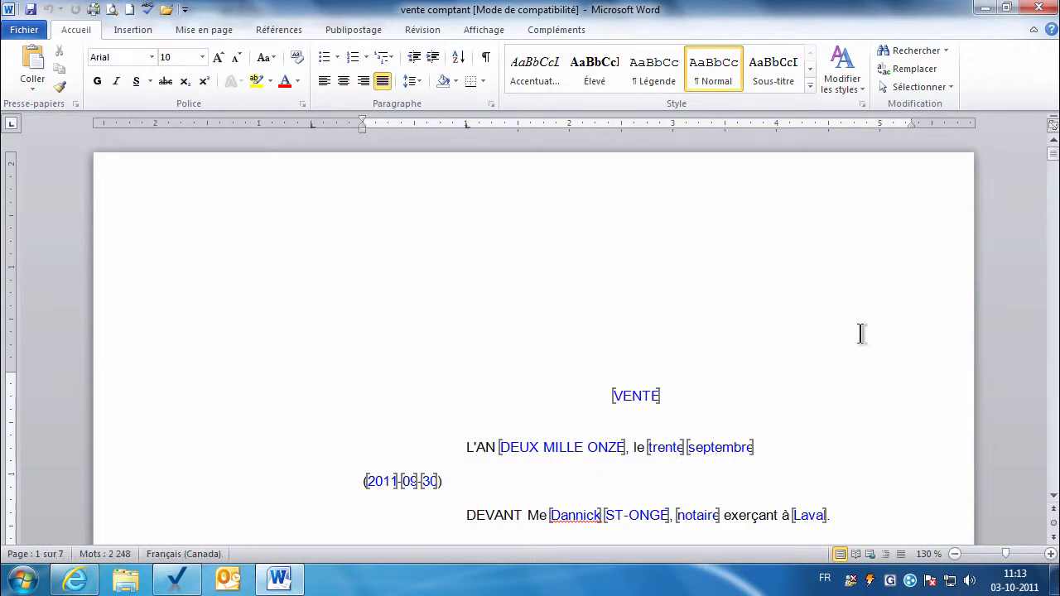
On page 7, join the spelled-out minute number and (5892) onto the numéro line.
{"action": "left_click_drag", "start_coordinate": [1054, 161], "coordinate": [1049, 453]}
{"action": "left_click", "coordinate": [752, 396]}
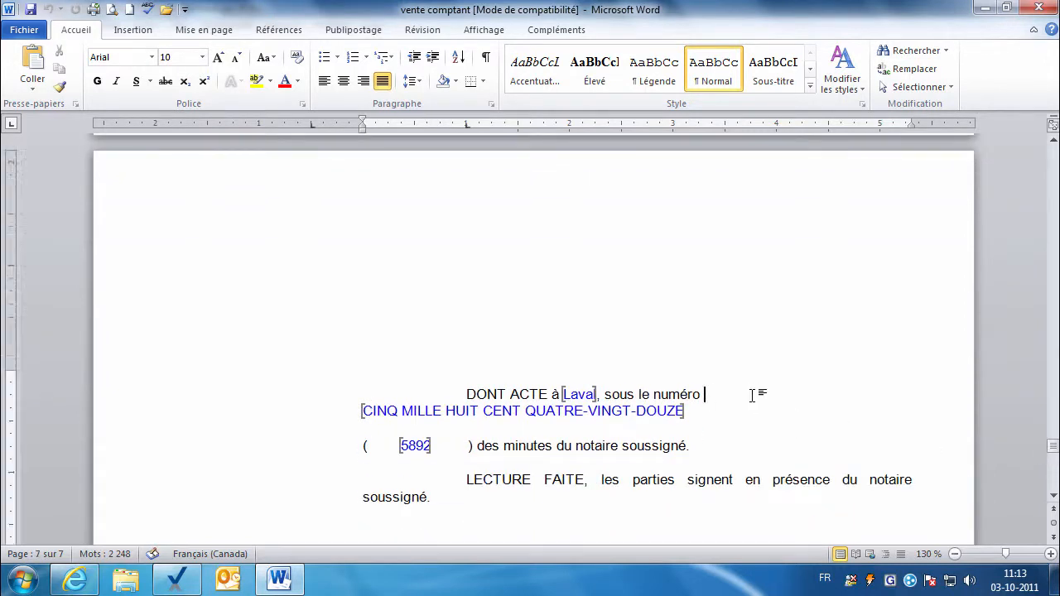
{"action": "key", "text": "Delete"}
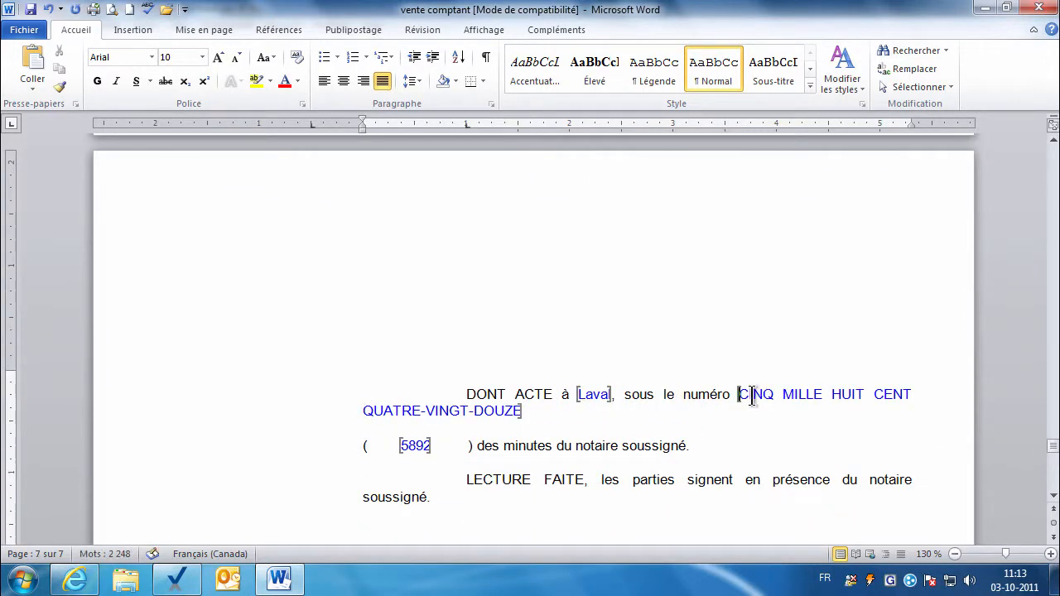
{"action": "key", "text": "Delete"}
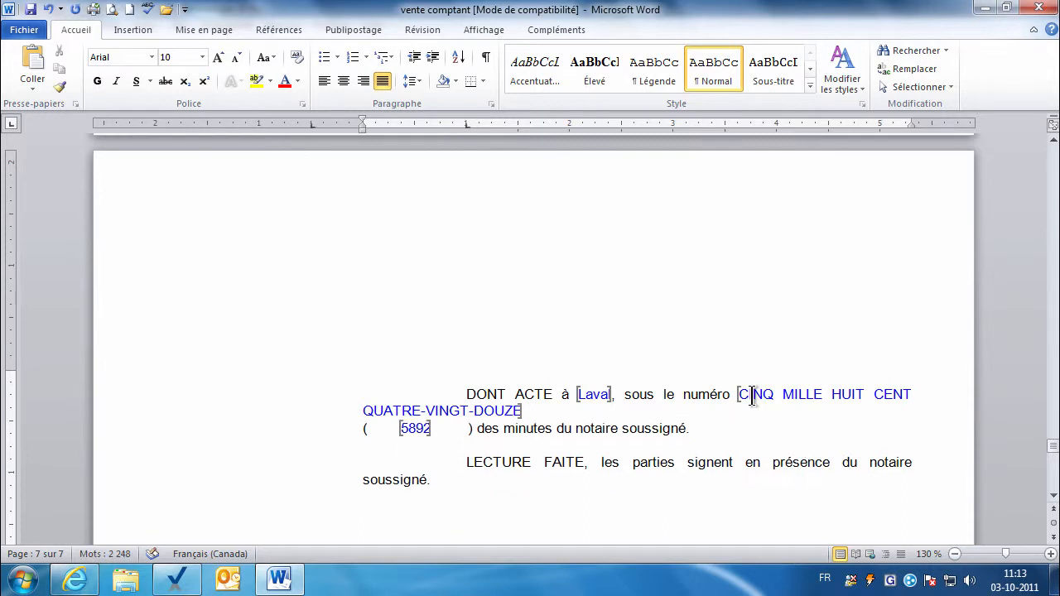
{"action": "key", "text": "Delete"}
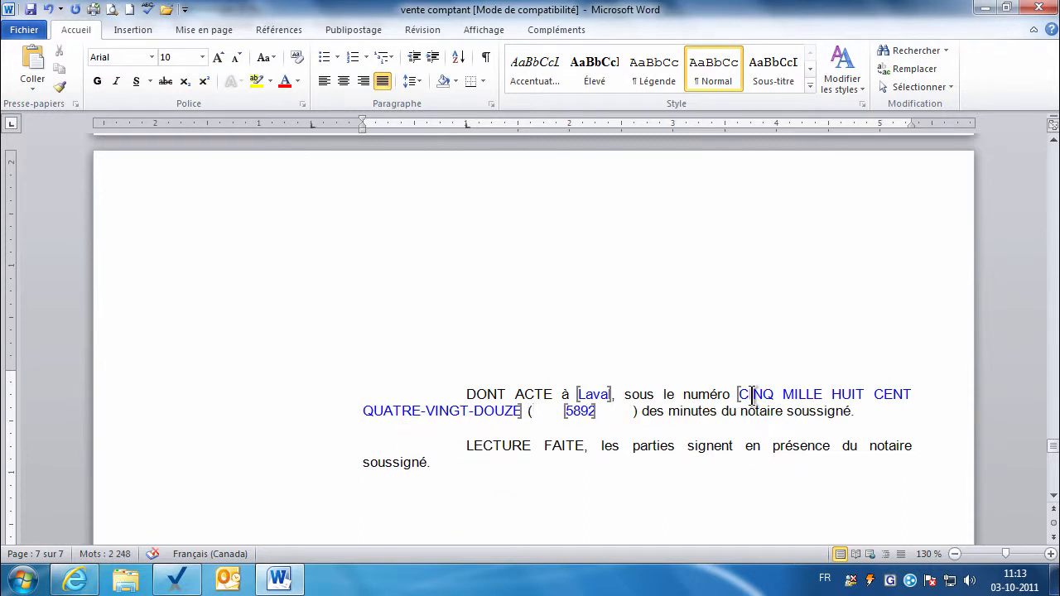
{"action": "key", "text": "Delete"}
{"action": "key", "text": "Delete"}
{"action": "key", "text": "Delete"}
{"action": "key", "text": "Delete"}
{"action": "key", "text": "Delete"}
{"action": "key", "text": "Delete"}
{"action": "key", "text": "Delete"}
{"action": "key", "text": "Delete"}
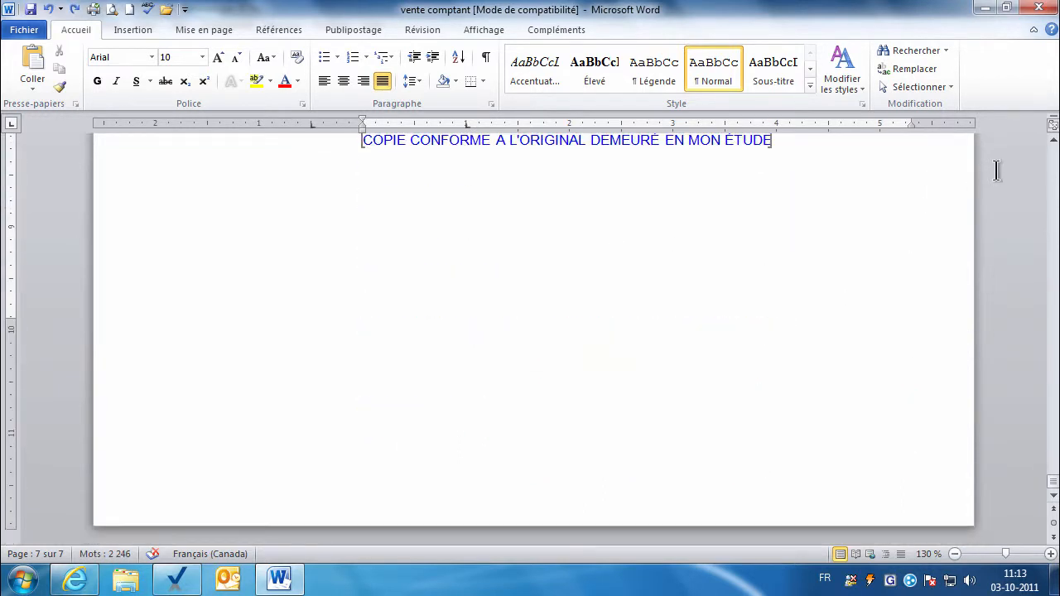
{"action": "scroll", "coordinate": [571, 286], "scroll_direction": "up", "scroll_amount": 3}
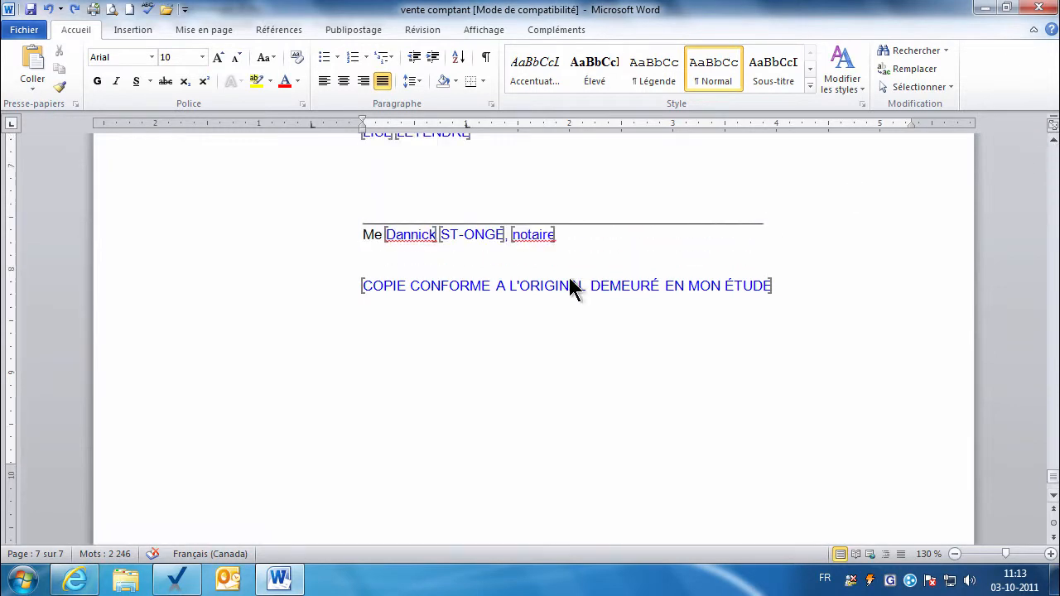
{"action": "left_click", "coordinate": [443, 290]}
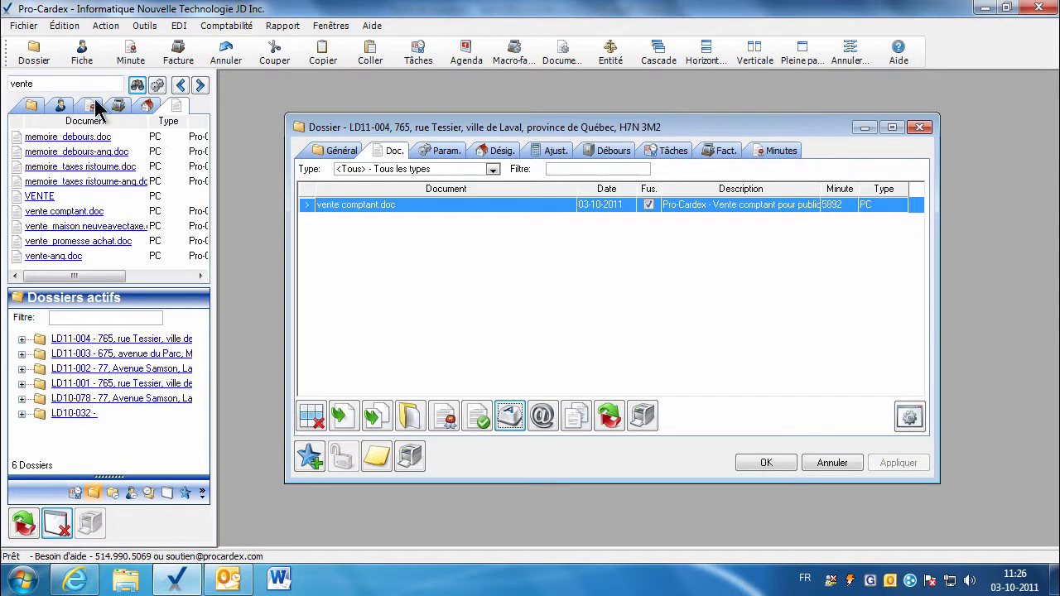
Search 'sociascotia', add scotia_pret_accessoire-fr.doc to the dossier, and show its parameters.
{"action": "double_click", "coordinate": [65, 84]}
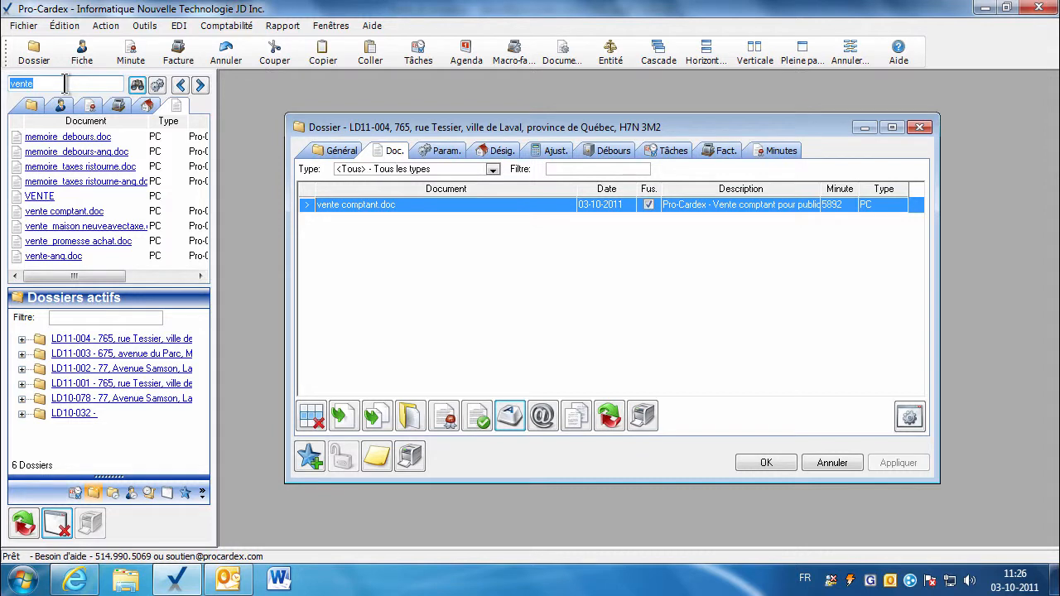
{"action": "type", "text": "socia"}
{"action": "type", "text": "sco"}
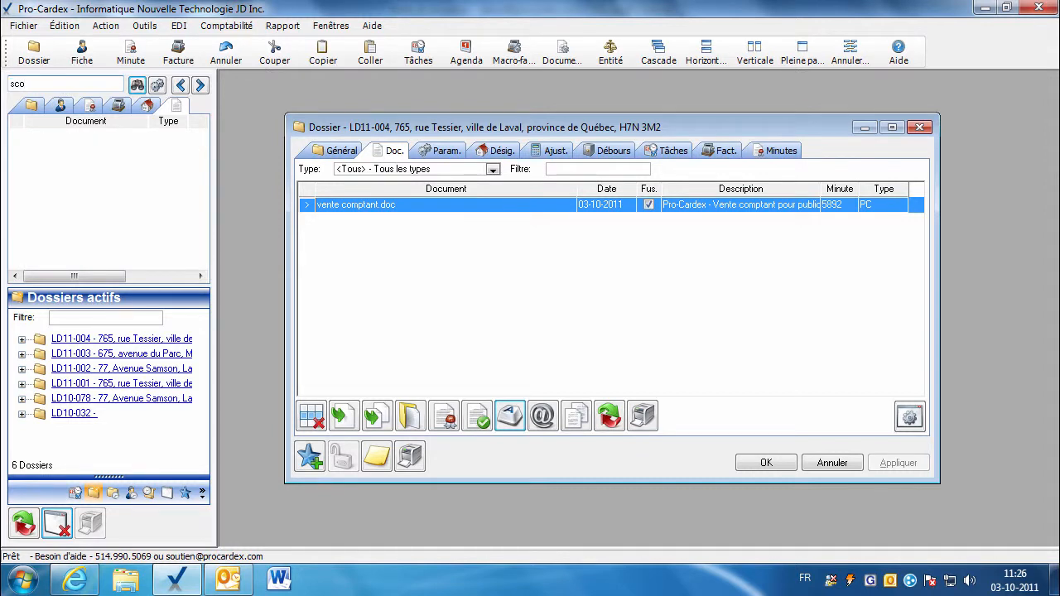
{"action": "type", "text": "tia"}
{"action": "key", "text": "Return"}
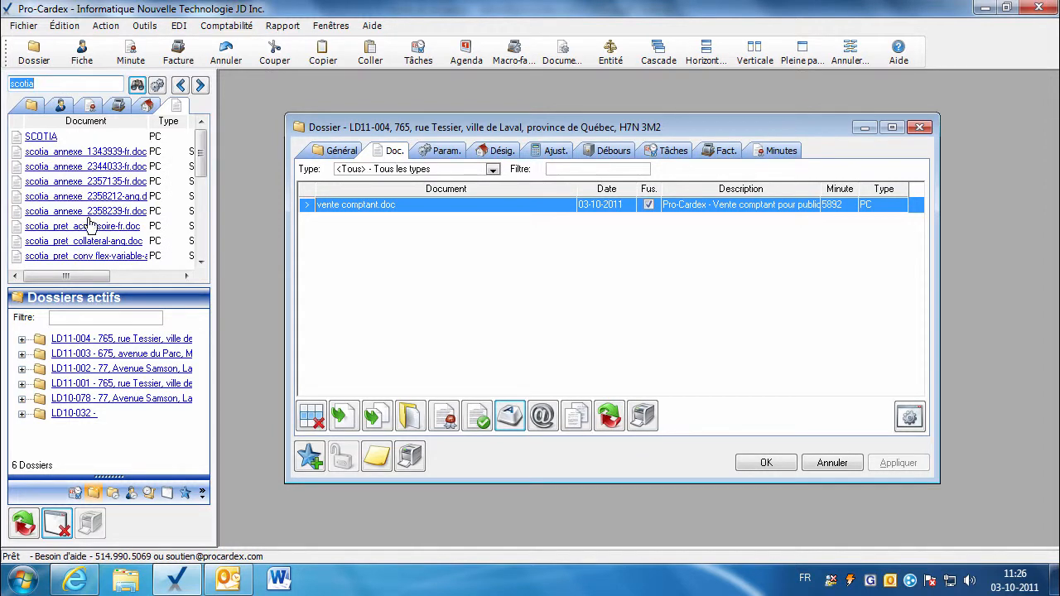
{"action": "left_click_drag", "start_coordinate": [91, 236], "coordinate": [398, 277]}
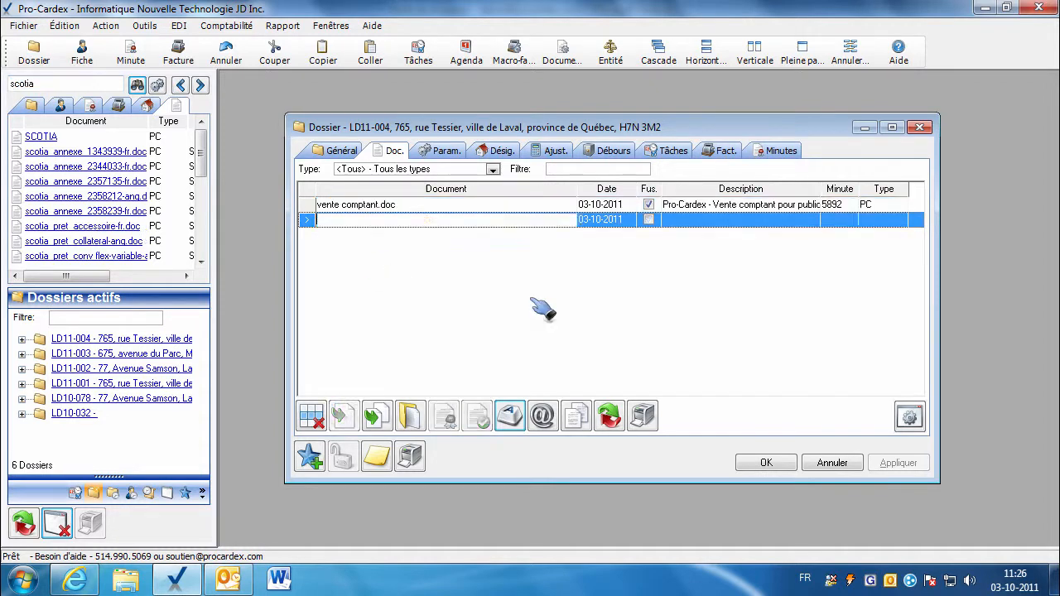
{"action": "left_click", "coordinate": [447, 153]}
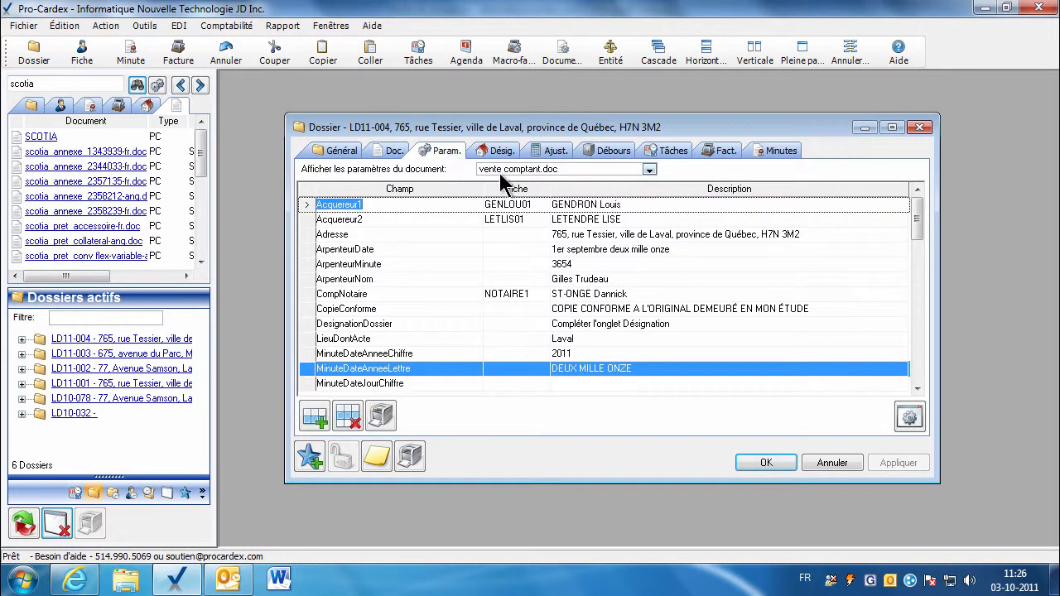
{"action": "left_click", "coordinate": [649, 170]}
{"action": "left_click", "coordinate": [539, 200]}
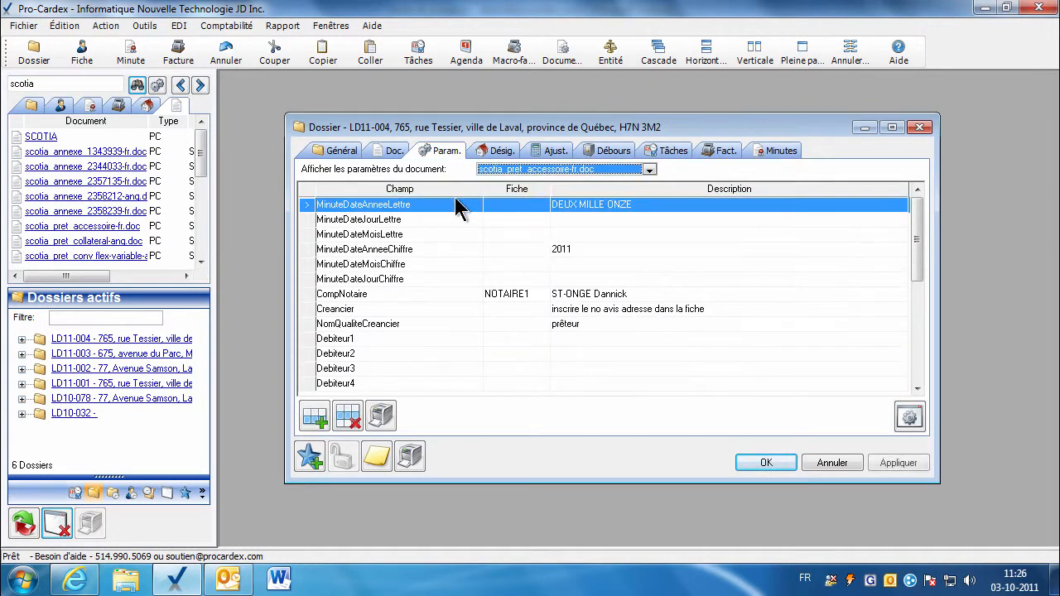
{"action": "left_click", "coordinate": [807, 55]}
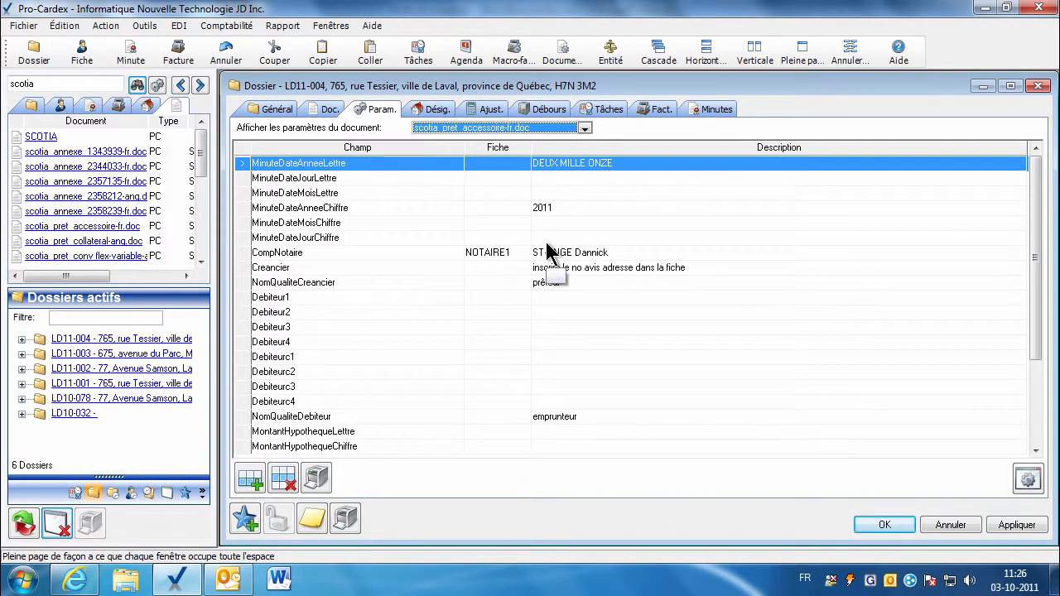
Assign the SOCIÉTÉ HYPOTHÉCAIRE SCOTIA contact as the Creancier parameter.
{"action": "left_click", "coordinate": [479, 269]}
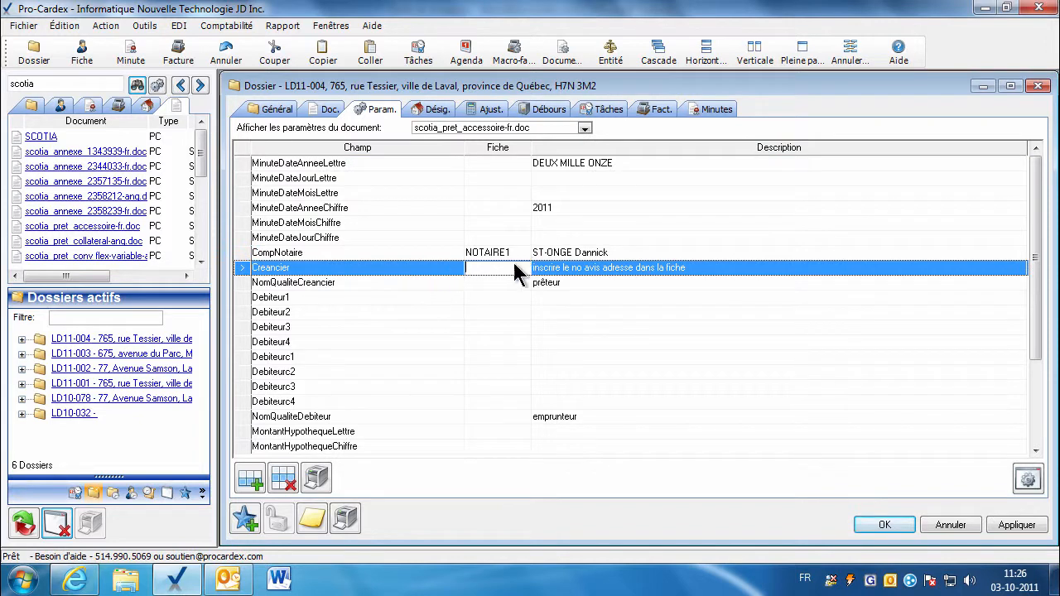
{"action": "left_click", "coordinate": [59, 106]}
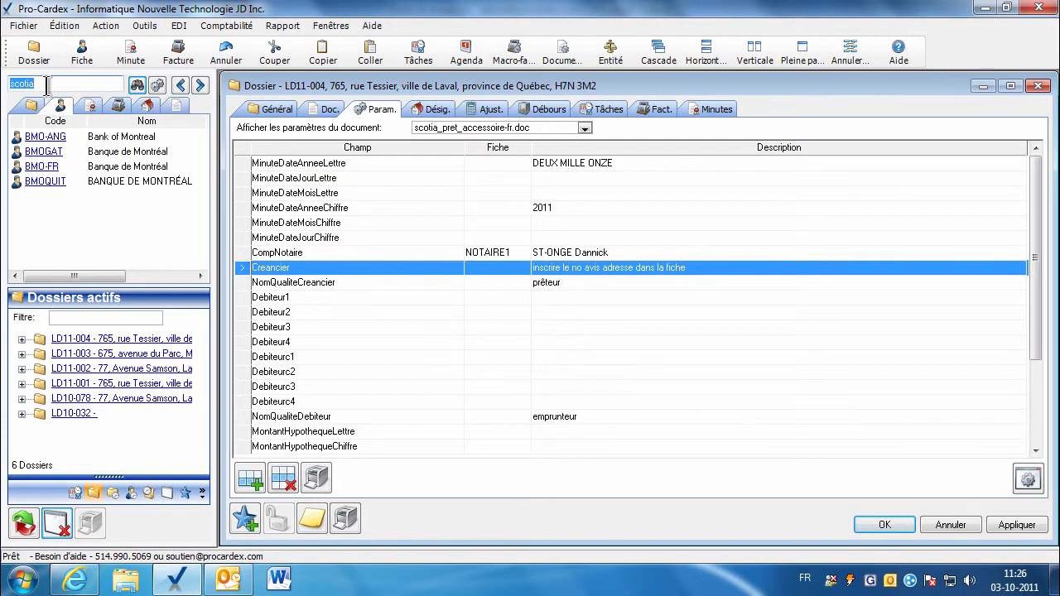
{"action": "left_click", "coordinate": [136, 84]}
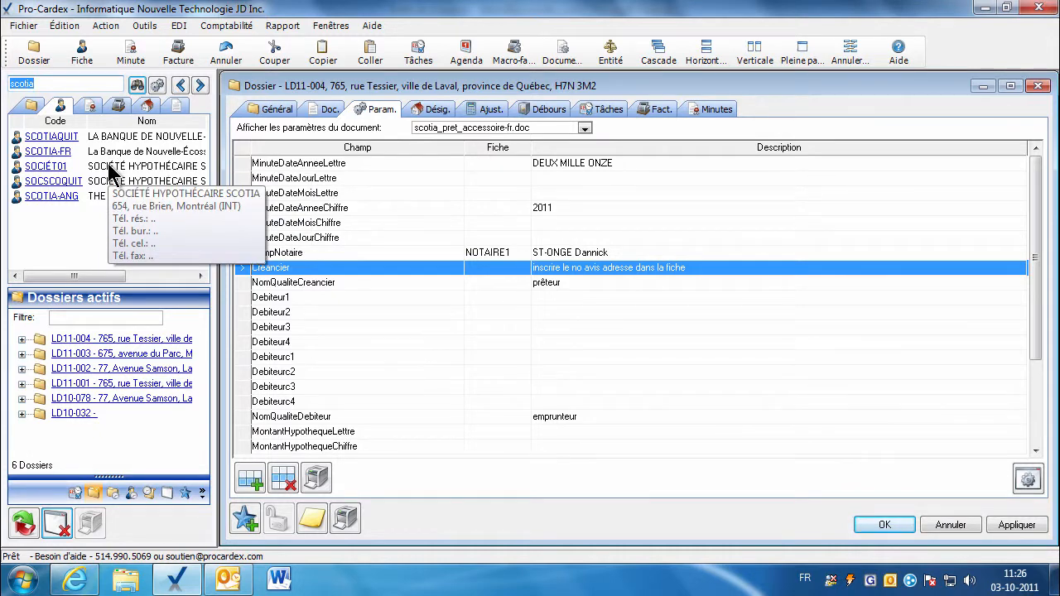
{"action": "left_click_drag", "start_coordinate": [59, 167], "coordinate": [487, 276]}
{"action": "left_click", "coordinate": [499, 298]}
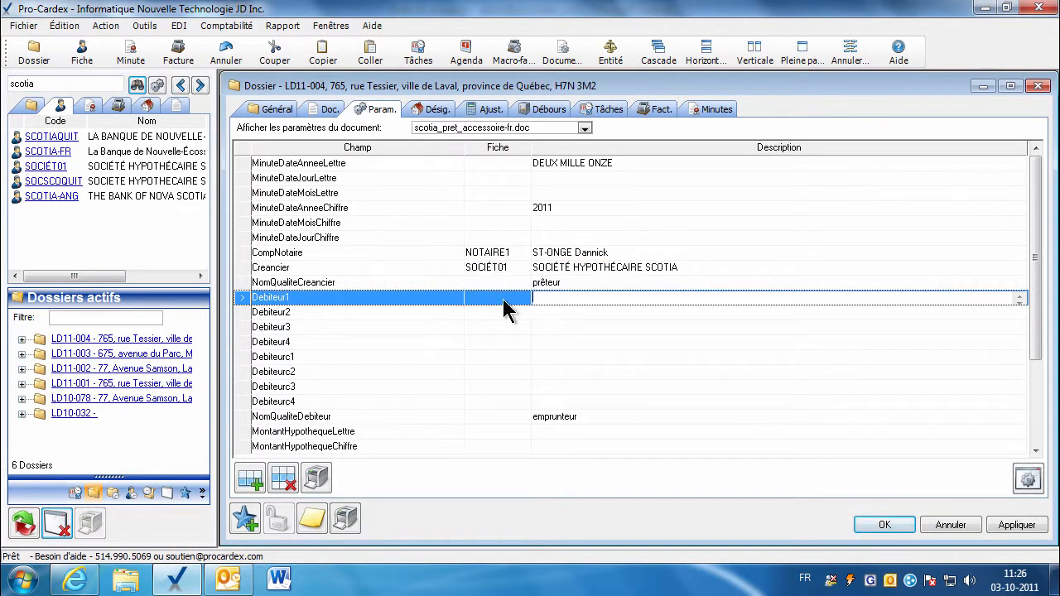
{"action": "double_click", "coordinate": [52, 83]}
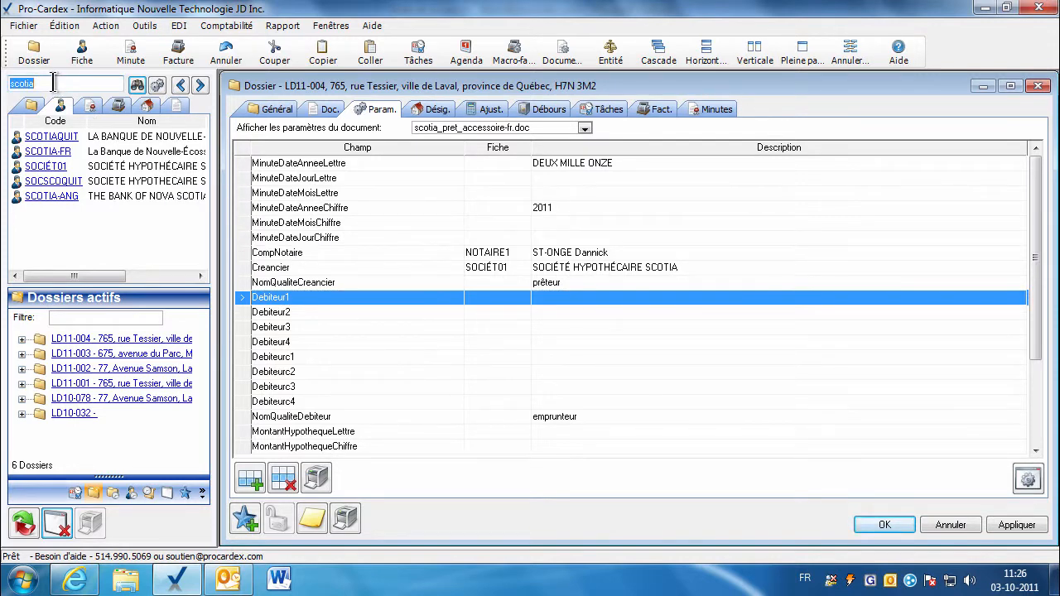
Search contacts for 'gen' and assign the two borrowers as Debiteur1 and Debiteur2.
{"action": "type", "text": "gendron;letendre"}
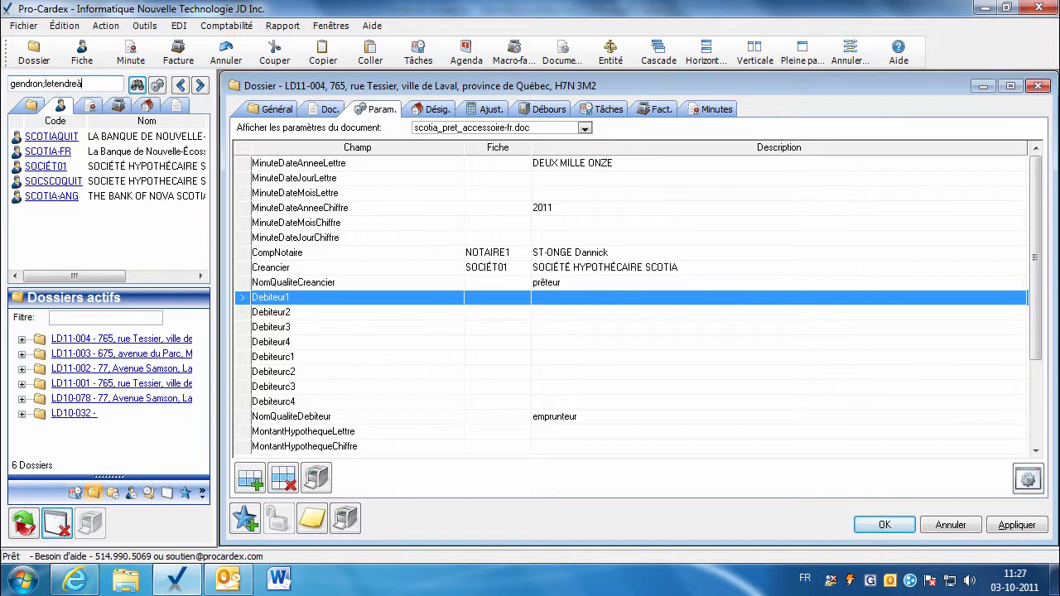
{"action": "key", "text": "BackSpace"}
{"action": "key", "text": "Return"}
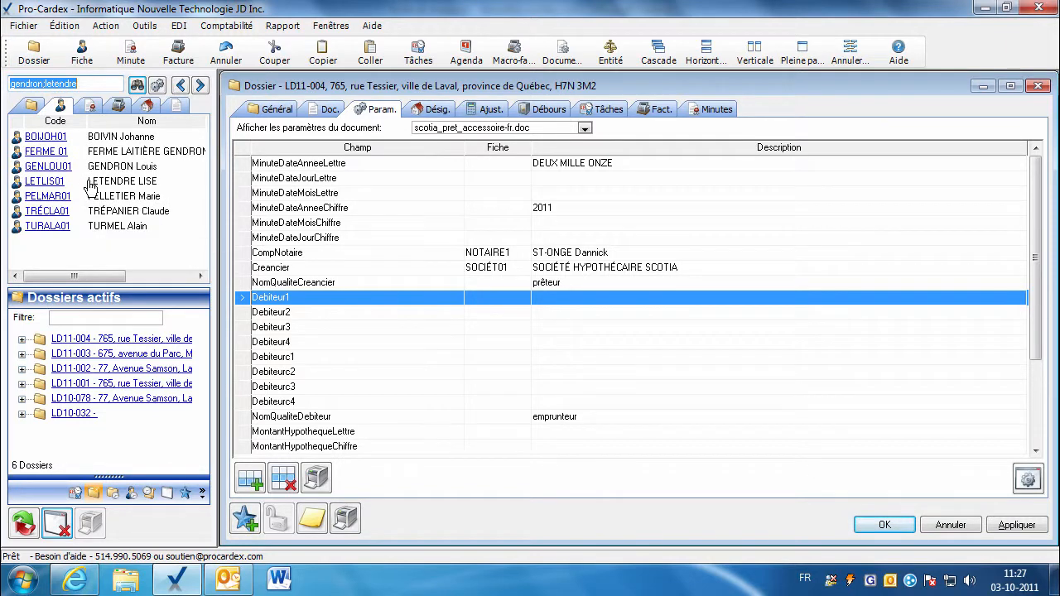
{"action": "left_click_drag", "start_coordinate": [63, 170], "coordinate": [530, 299]}
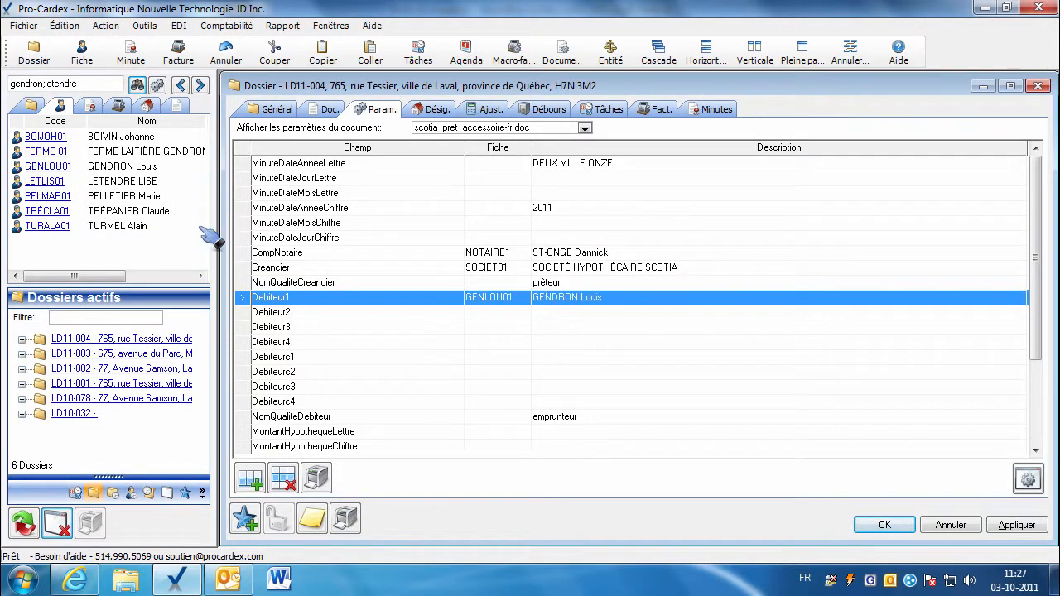
{"action": "left_click_drag", "start_coordinate": [70, 191], "coordinate": [470, 324]}
{"action": "left_click", "coordinate": [381, 370]}
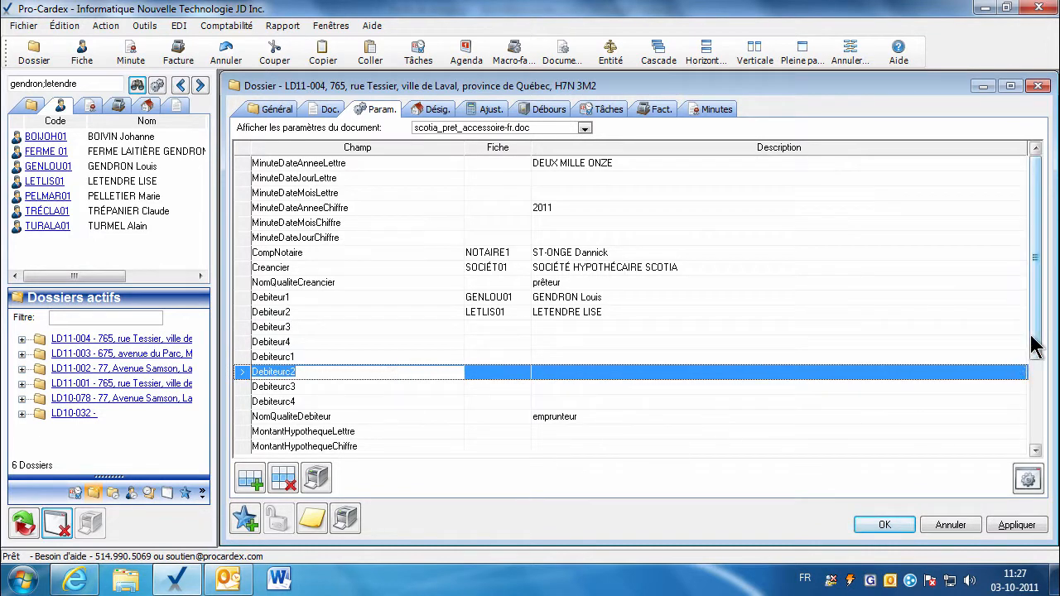
{"action": "left_click_drag", "start_coordinate": [1034, 343], "coordinate": [1032, 406]}
Set the mortgage amount to CENT MILLE DOLLARS and 100 000,00, and apply the changes.
{"action": "left_click", "coordinate": [545, 343]}
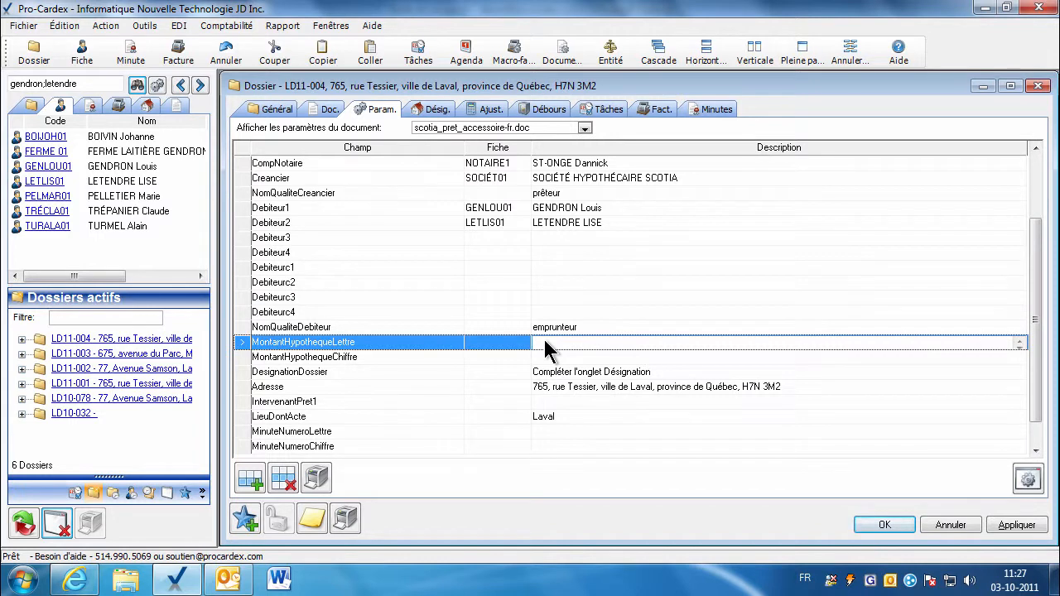
{"action": "type", "text": "CENT MILLE DOLLARS"}
{"action": "key", "text": "shift+End"}
{"action": "left_click", "coordinate": [543, 359]}
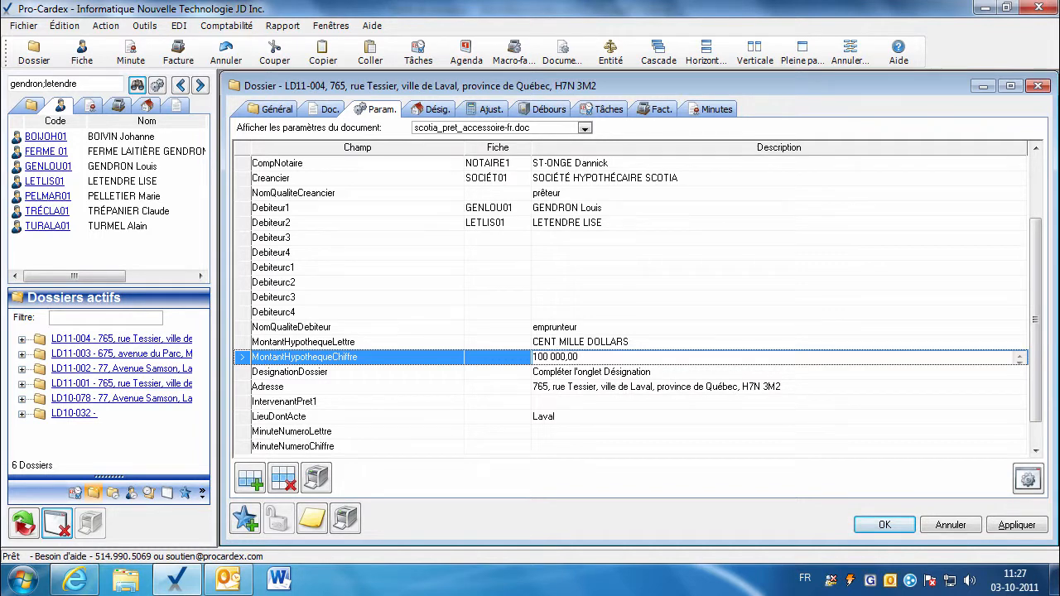
{"action": "key", "text": "Down"}
{"action": "key", "text": "Down"}
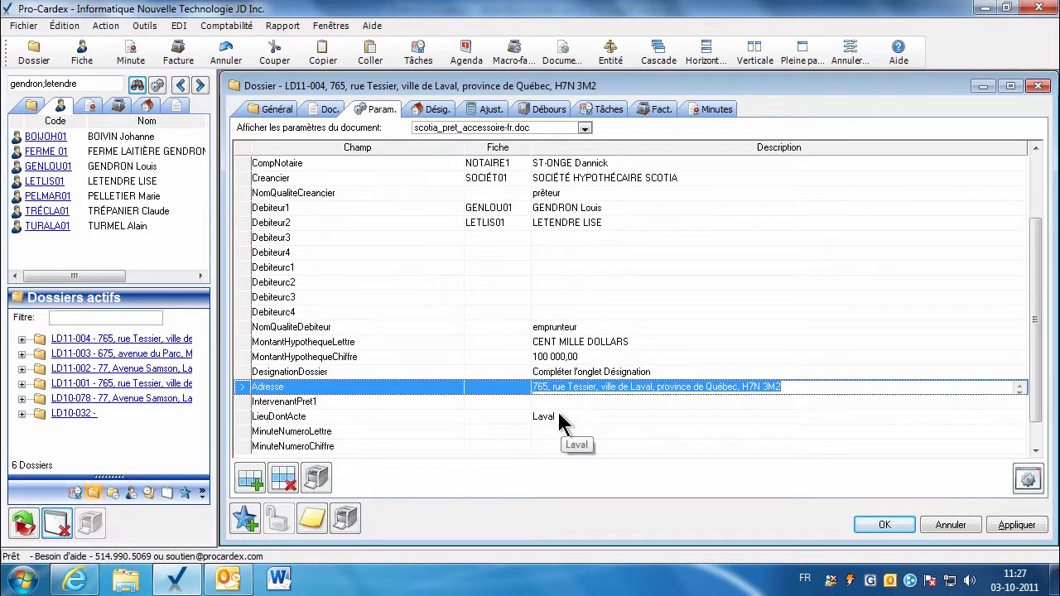
{"action": "key", "text": "Down"}
{"action": "key", "text": "Down"}
{"action": "left_click_drag", "start_coordinate": [1034, 422], "coordinate": [1035, 443]}
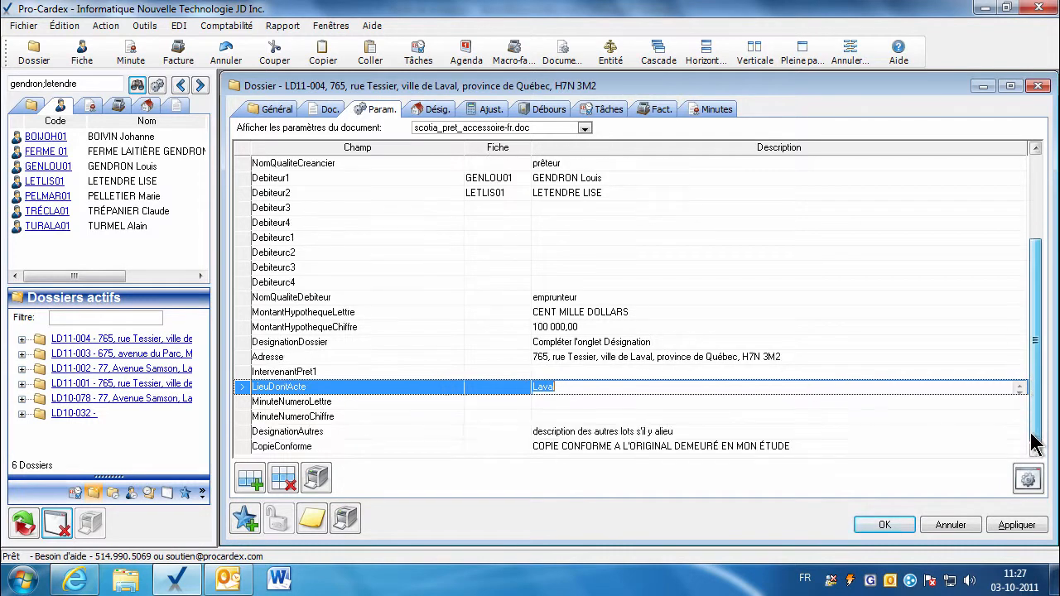
{"action": "left_click", "coordinate": [1006, 526]}
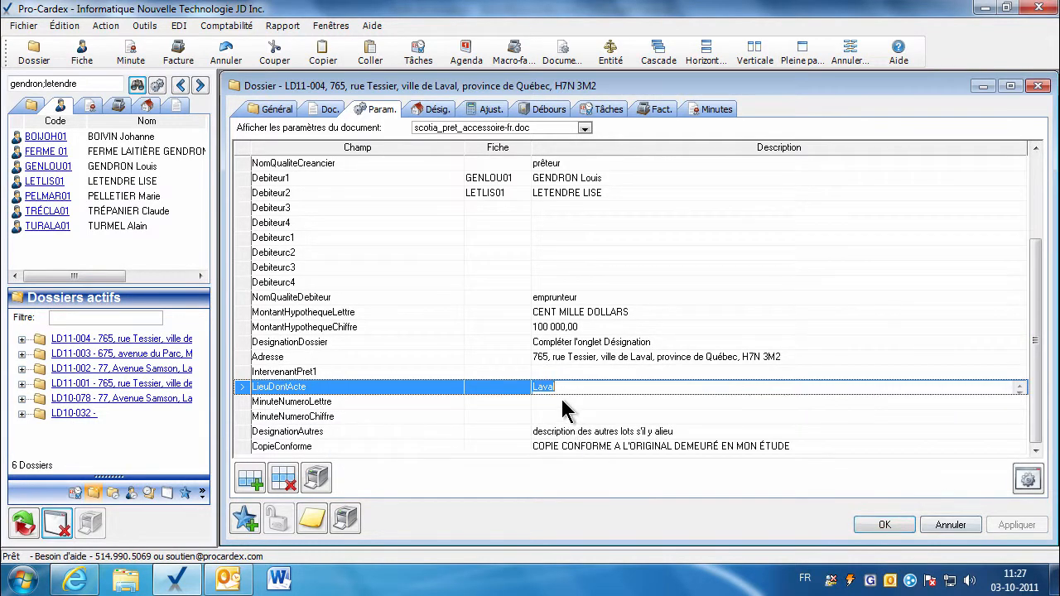
{"action": "left_click", "coordinate": [325, 113]}
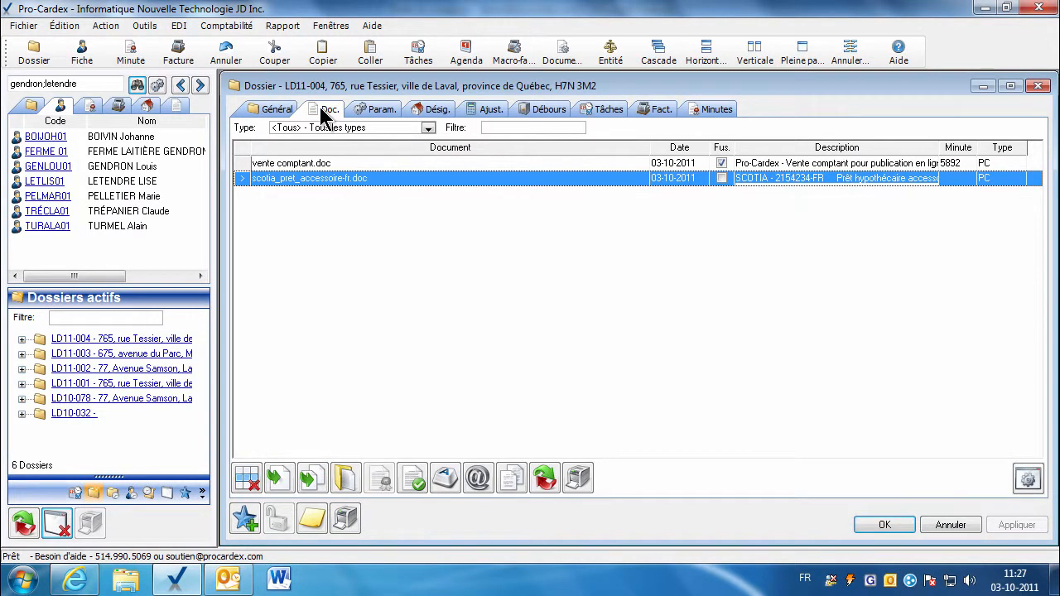
Merge the dossier data into the Scotia loan document and reopen the merged deed in Word.
{"action": "left_click", "coordinate": [345, 479]}
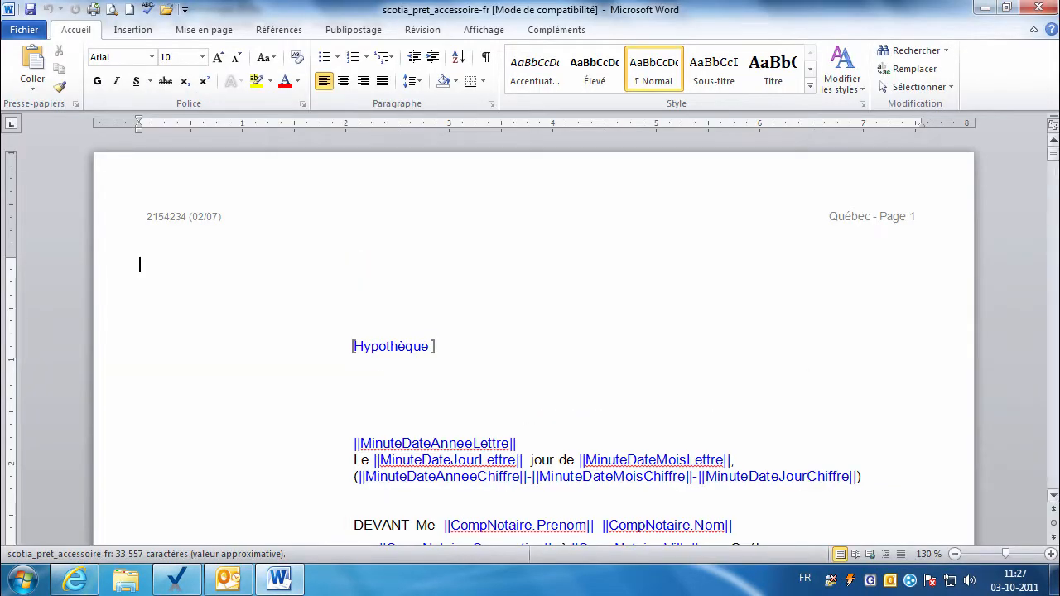
{"action": "left_click_drag", "start_coordinate": [1053, 162], "coordinate": [1054, 167]}
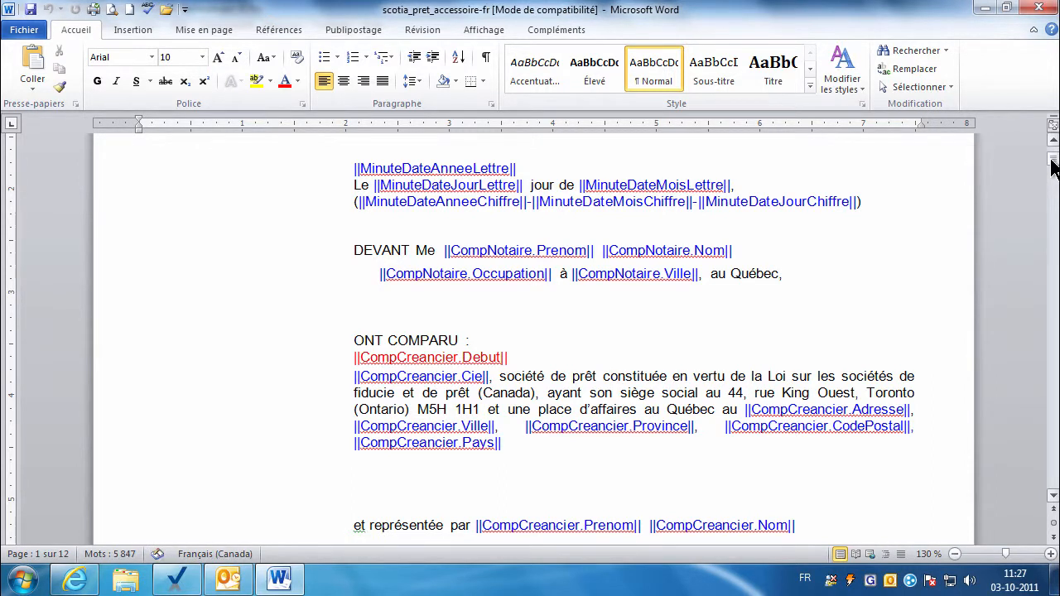
{"action": "left_click", "coordinate": [1039, 8]}
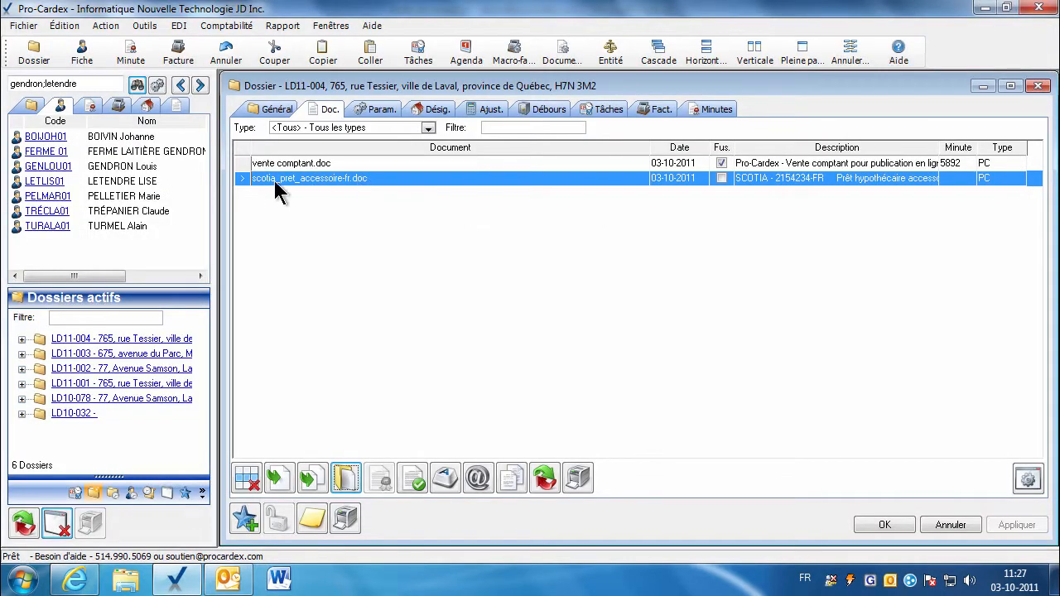
{"action": "left_click", "coordinate": [275, 480]}
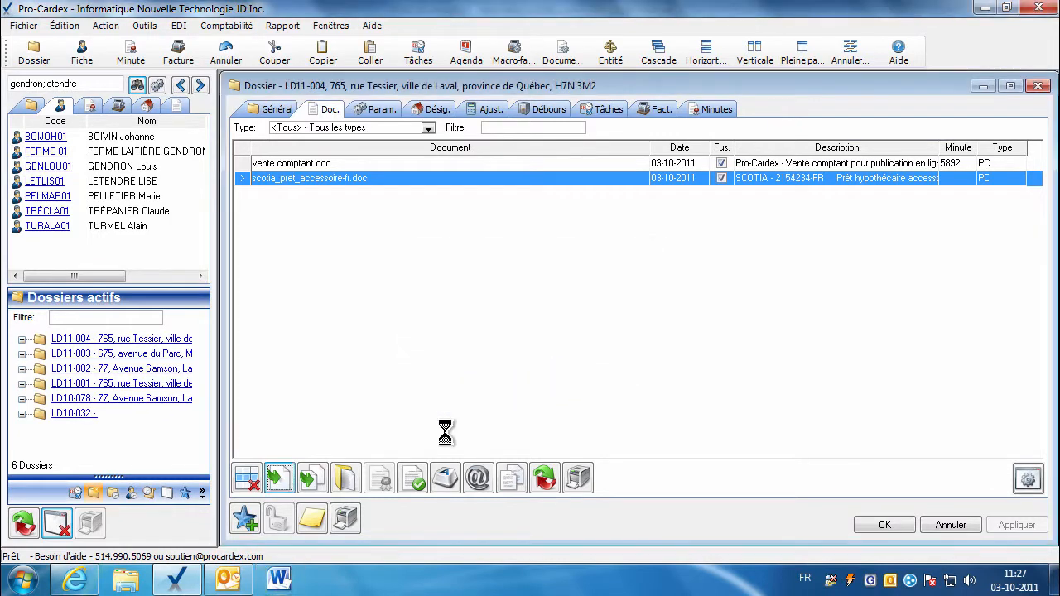
{"action": "left_click", "coordinate": [346, 480]}
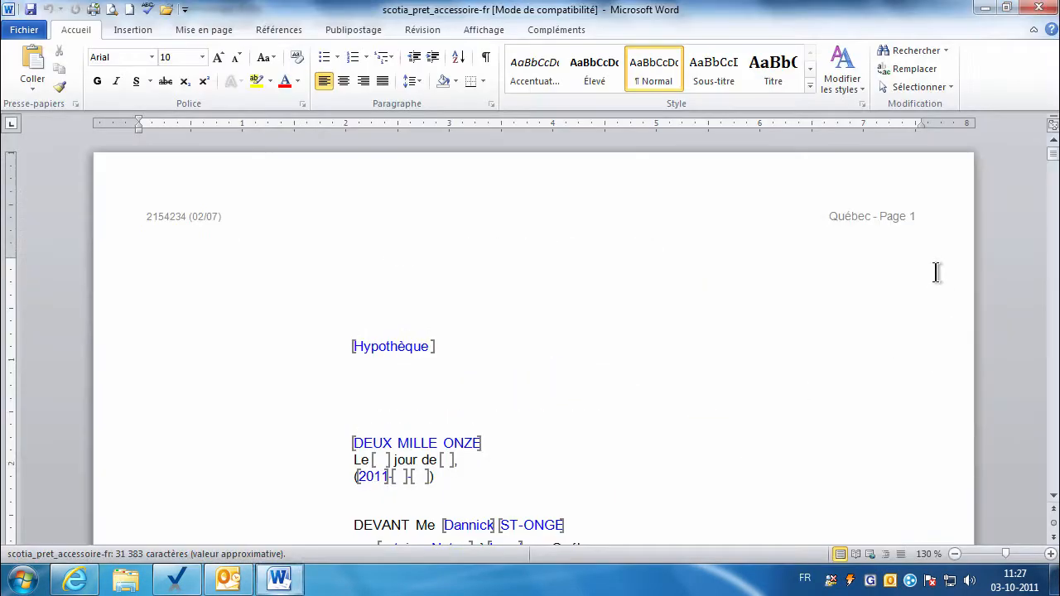
Type Montréal into the empty registration district field after 'foncière de'.
{"action": "left_click_drag", "start_coordinate": [1052, 154], "coordinate": [1054, 170]}
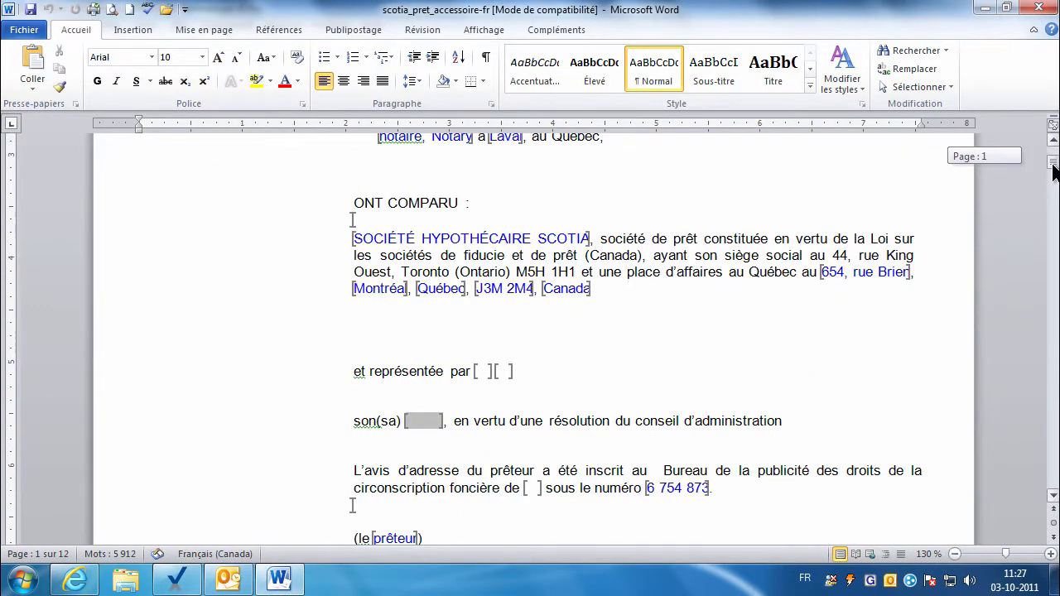
{"action": "left_click_drag", "start_coordinate": [1056, 170], "coordinate": [1056, 178]}
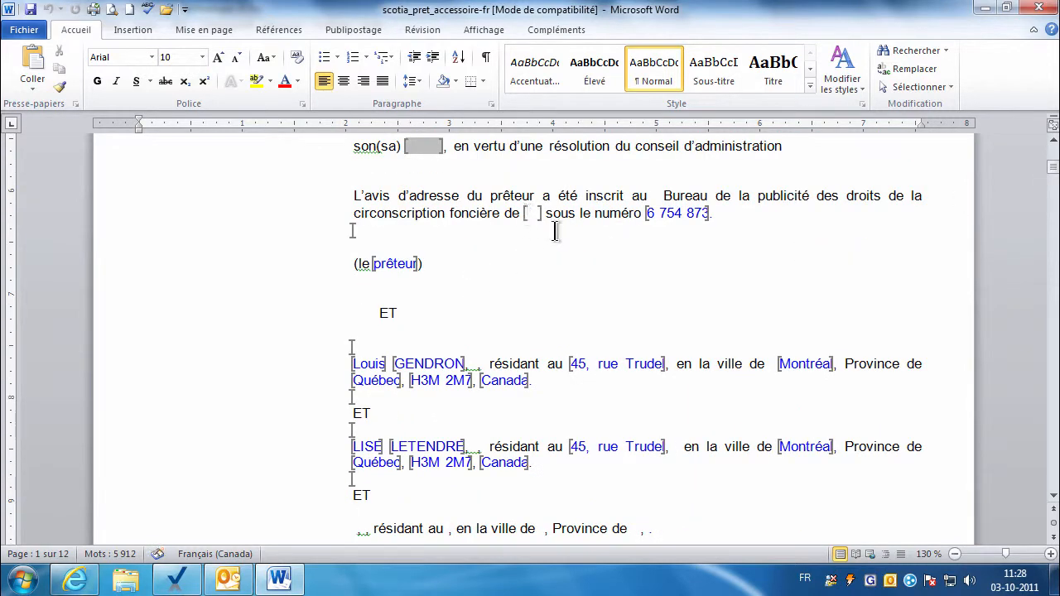
{"action": "left_click", "coordinate": [534, 214]}
{"action": "type", "text": "Montréal"}
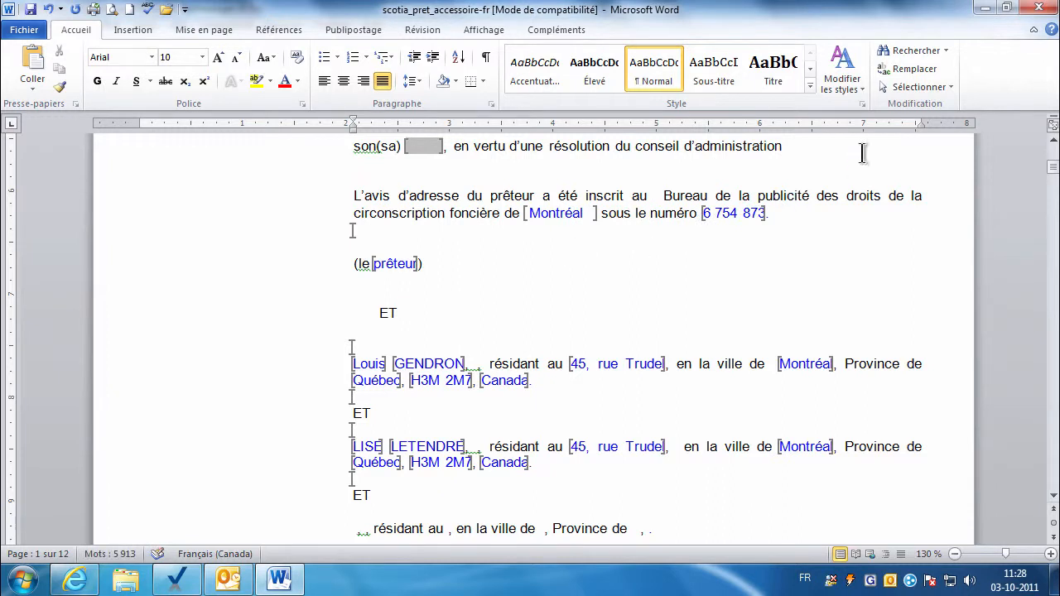
{"action": "scroll", "coordinate": [1054, 149], "scroll_direction": "up", "scroll_amount": 5}
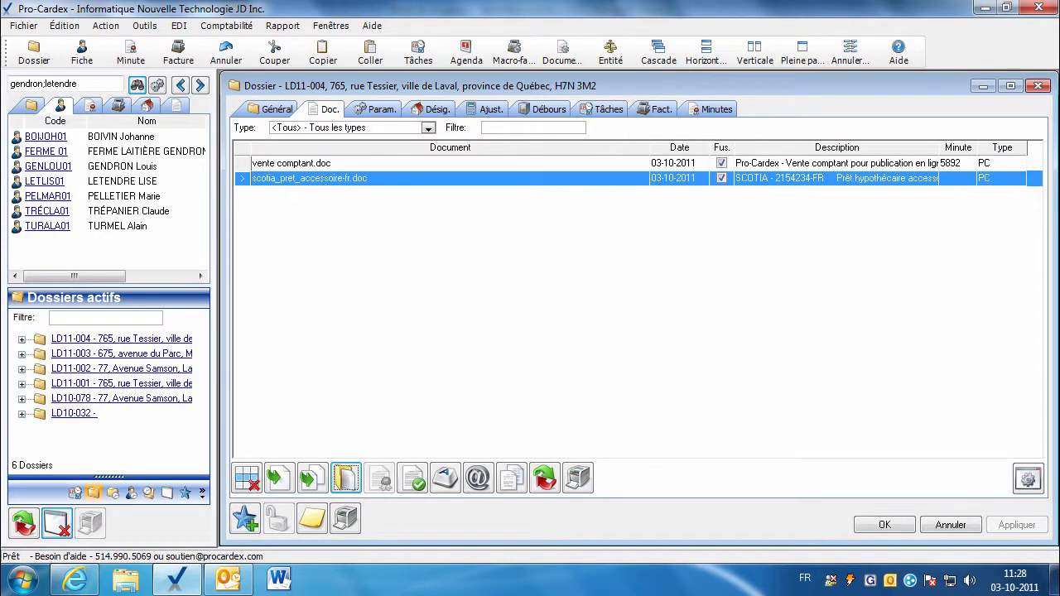
Record minute 5893 for the loan document dated 30 September 2011, then re-merge the dossier data.
{"action": "double_click", "coordinate": [950, 179]}
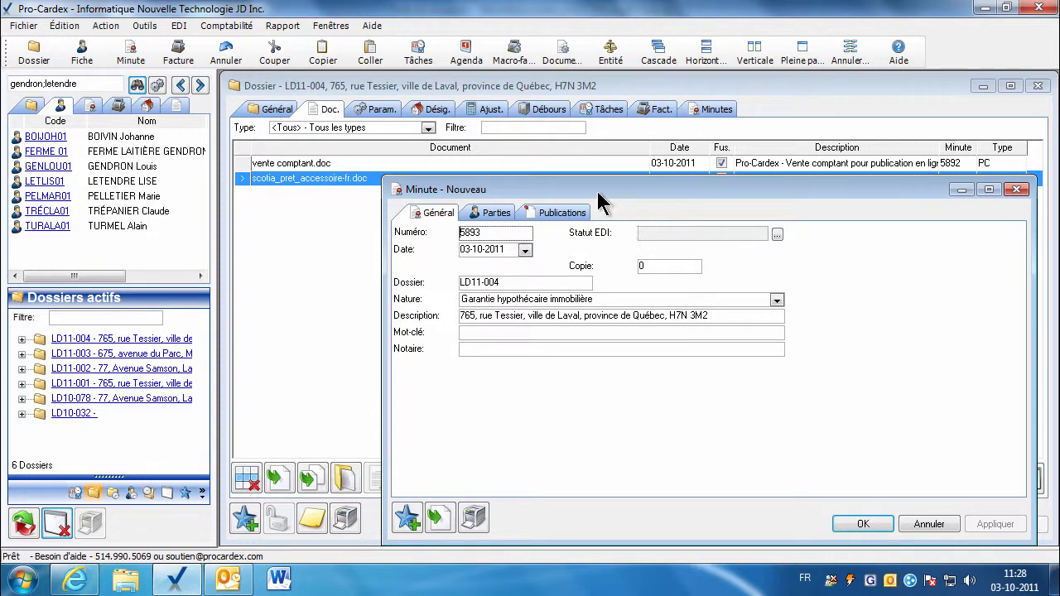
{"action": "left_click_drag", "start_coordinate": [597, 194], "coordinate": [544, 178]}
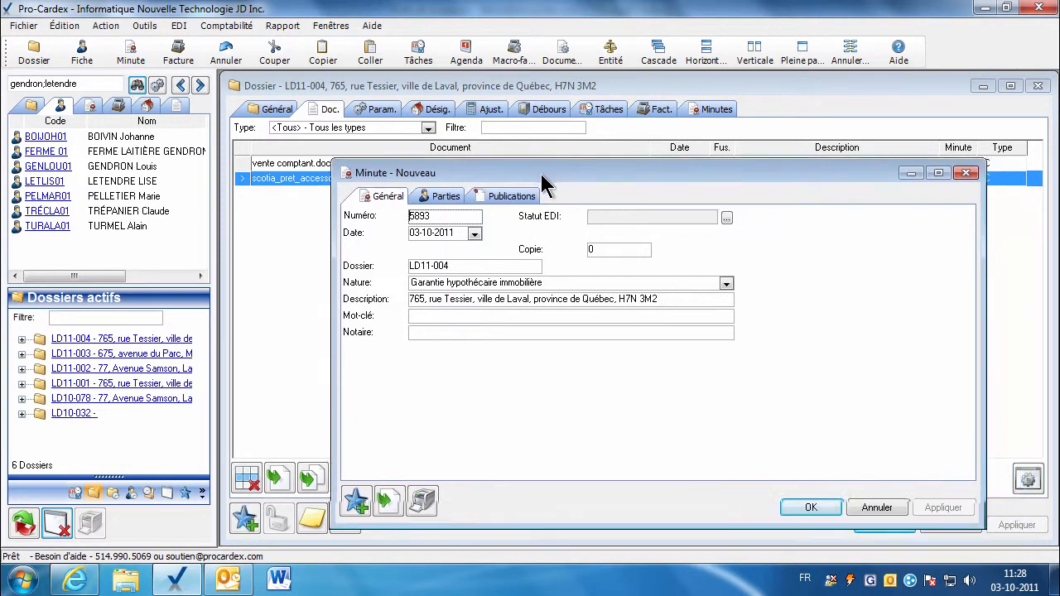
{"action": "left_click", "coordinate": [472, 235]}
{"action": "left_click", "coordinate": [415, 253]}
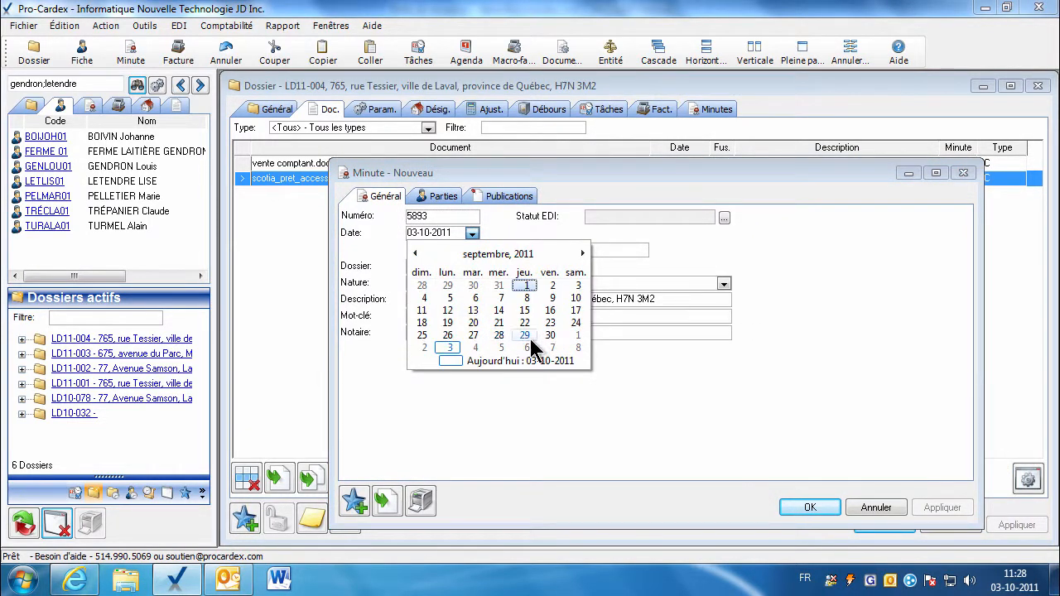
{"action": "left_click", "coordinate": [550, 335]}
{"action": "left_click", "coordinate": [809, 507]}
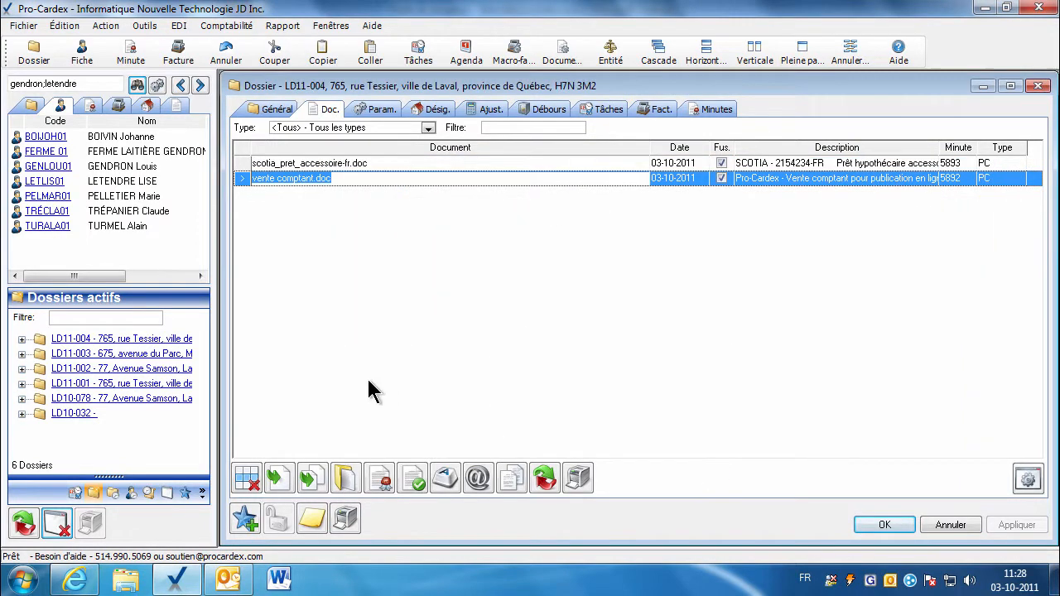
{"action": "left_click", "coordinate": [375, 478]}
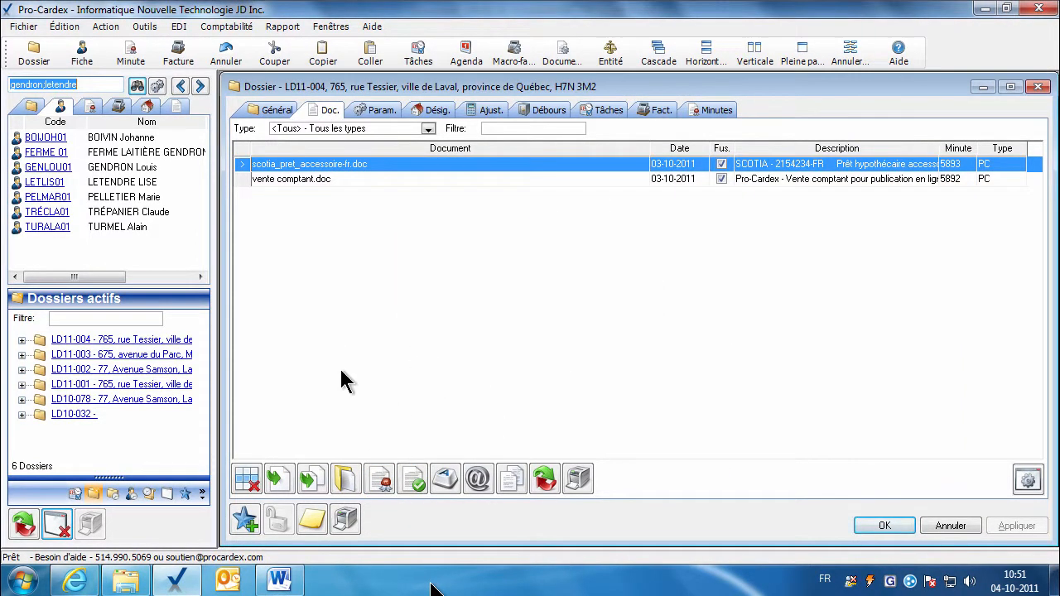
{"action": "left_click", "coordinate": [297, 180]}
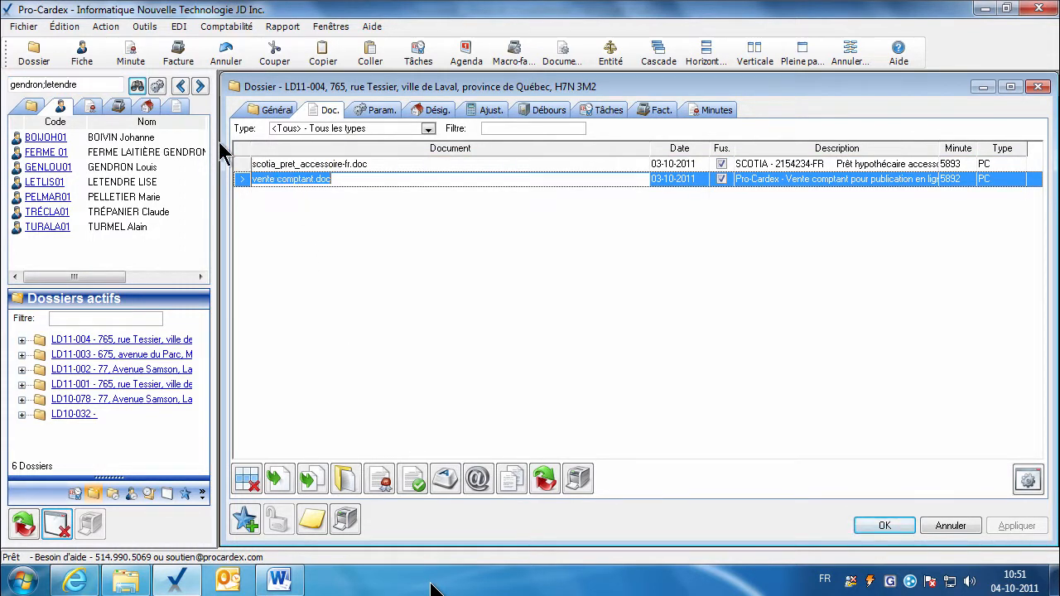
Search master documents for 'qui' and drag quittance totale cie-fr.doc into dossier LD11-004.
{"action": "left_click", "coordinate": [176, 109]}
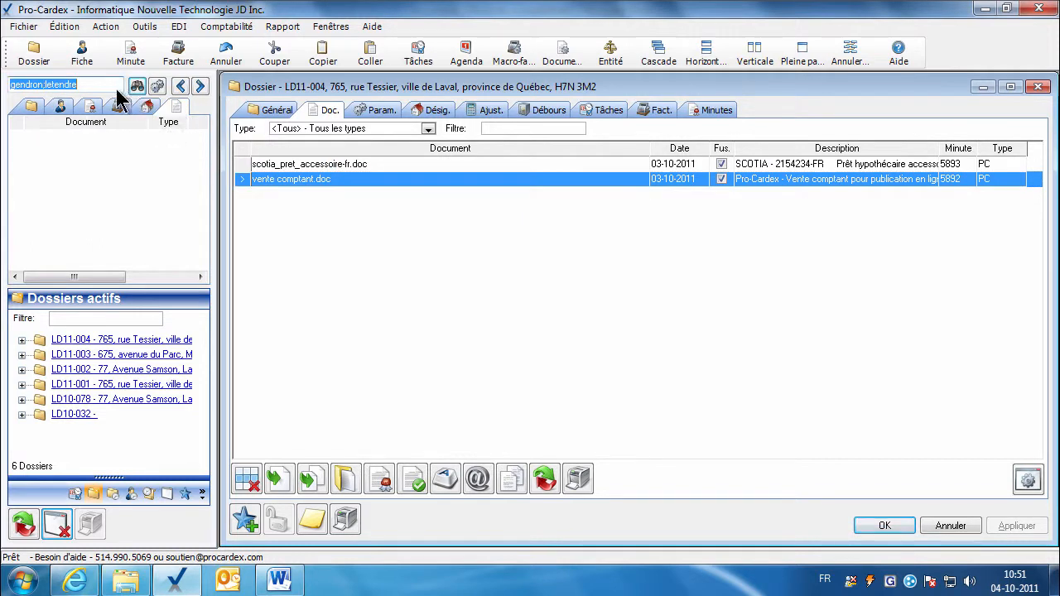
{"action": "type", "text": "quittance"}
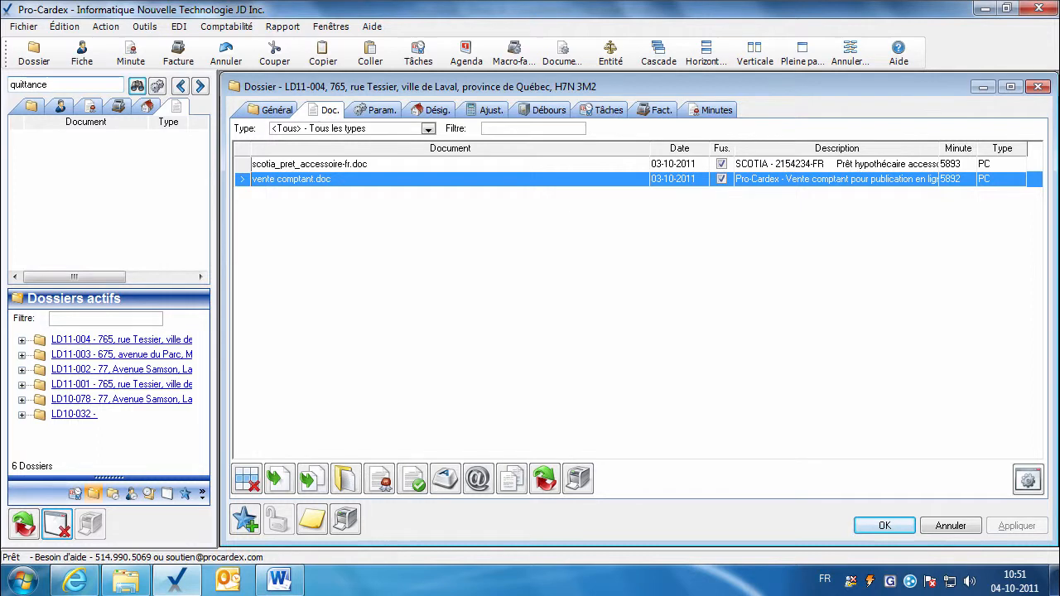
{"action": "key", "text": "Return"}
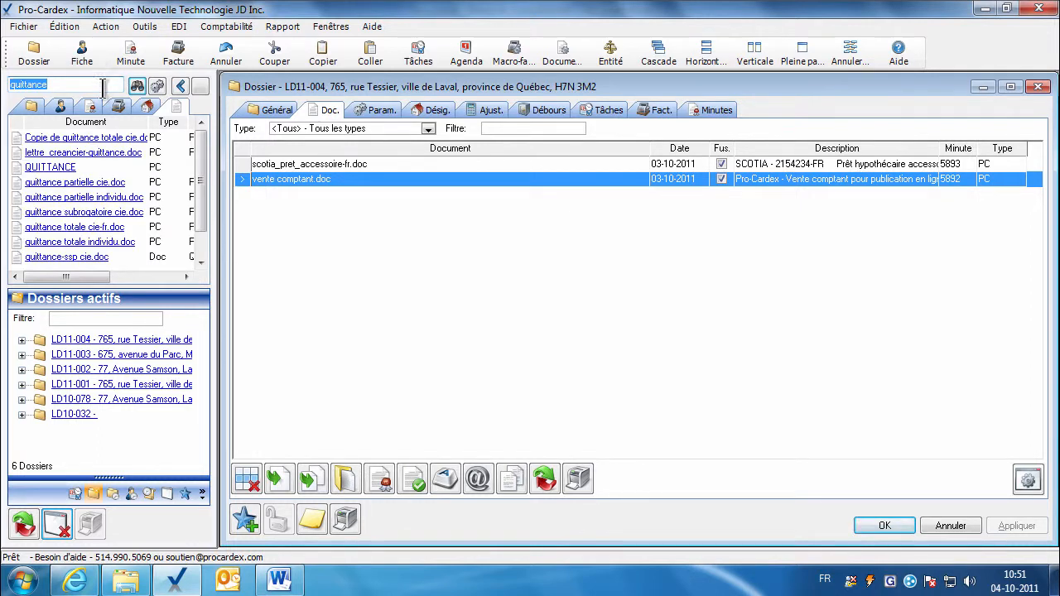
{"action": "left_click_drag", "start_coordinate": [105, 233], "coordinate": [301, 228]}
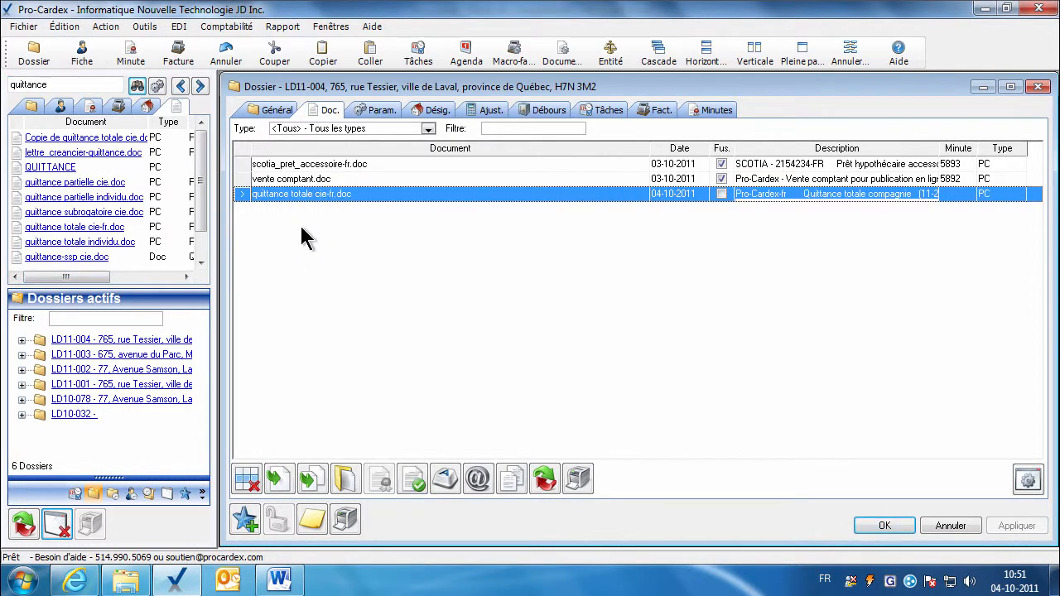
{"action": "left_click", "coordinate": [347, 479]}
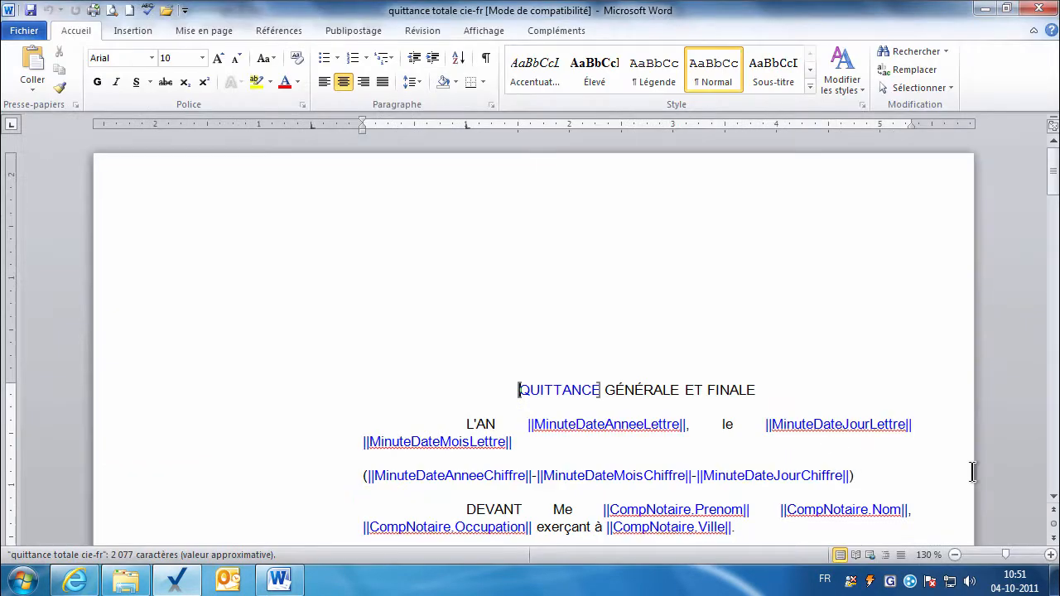
Inspect the MatrimConst merge field in the COMPARAIT section, then close Word.
{"action": "left_click", "coordinate": [1054, 500]}
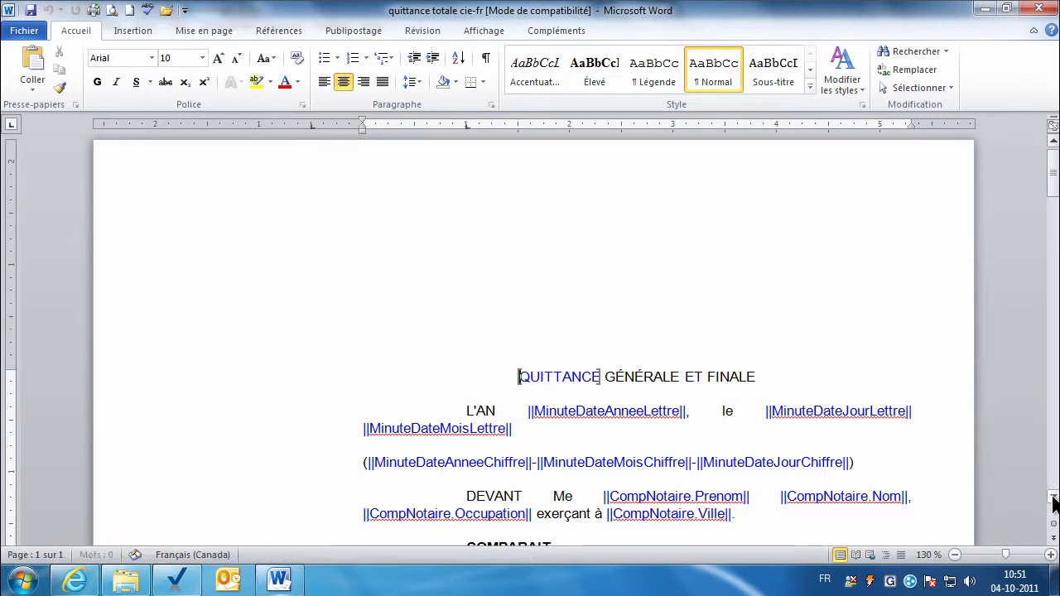
{"action": "left_click", "coordinate": [1054, 500]}
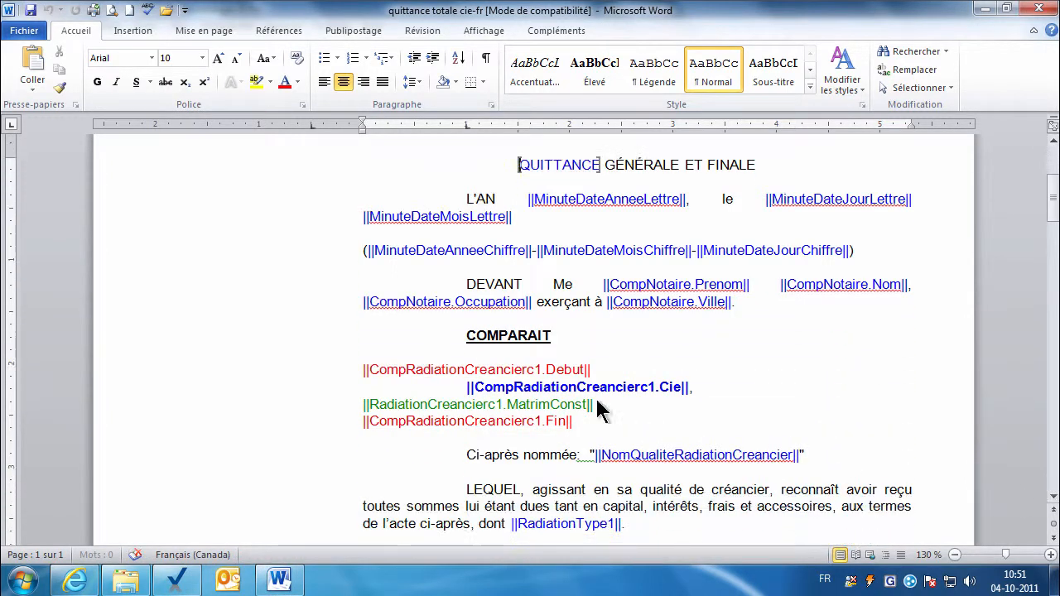
{"action": "left_click", "coordinate": [506, 404]}
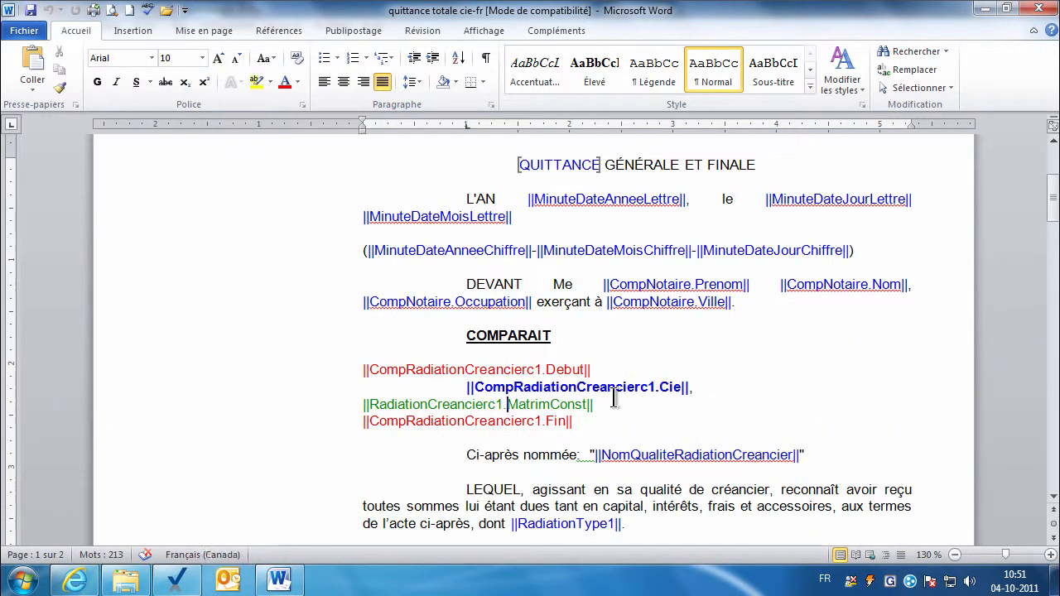
{"action": "key", "text": "shift+Right"}
{"action": "key", "text": "shift+Right"}
{"action": "key", "text": "shift+Right"}
{"action": "key", "text": "shift+Right"}
{"action": "key", "text": "shift+Right"}
{"action": "key", "text": "shift+Right"}
{"action": "key", "text": "shift+Right"}
{"action": "key", "text": "shift+Right"}
{"action": "key", "text": "shift+Right"}
{"action": "key", "text": "shift+Right"}
{"action": "key", "text": "shift+Right"}
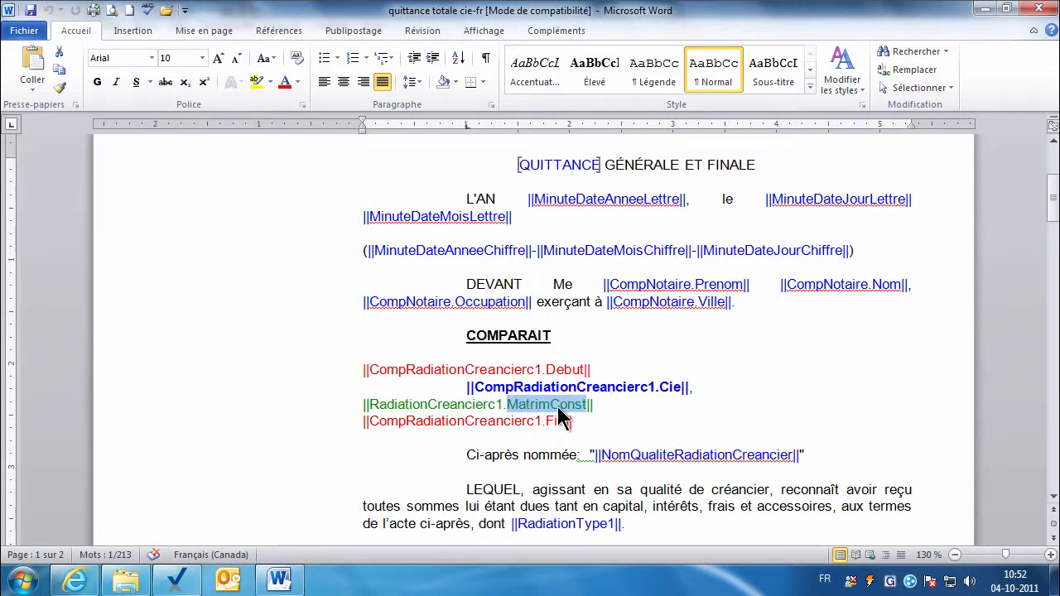
{"action": "left_click", "coordinate": [1045, 11]}
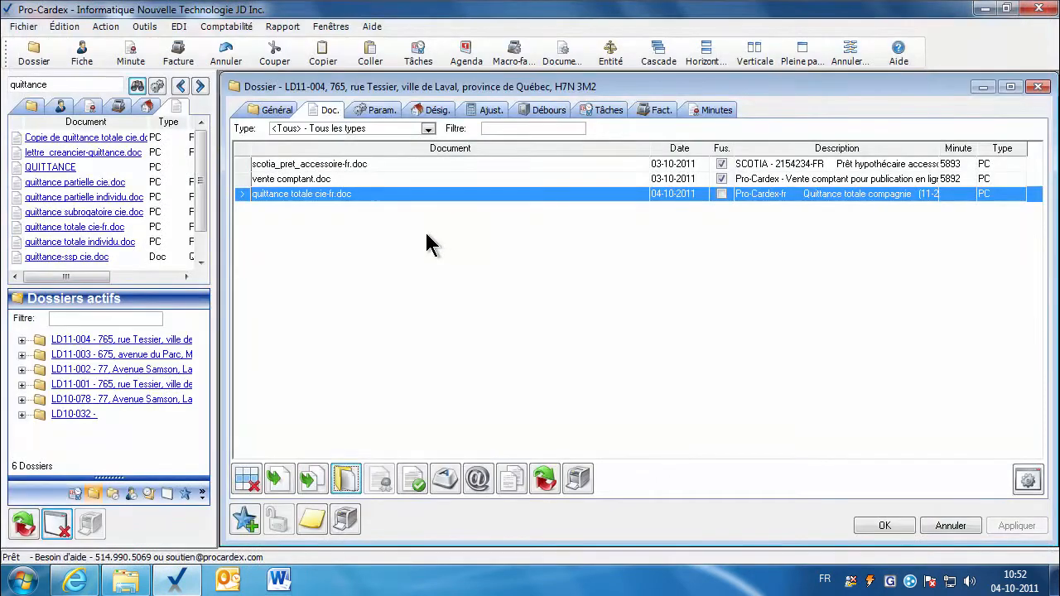
Filter parameters to quittance totale cie-fr.doc and open the BMOSS-F card for RadiationCreancier1.
{"action": "left_click", "coordinate": [379, 110]}
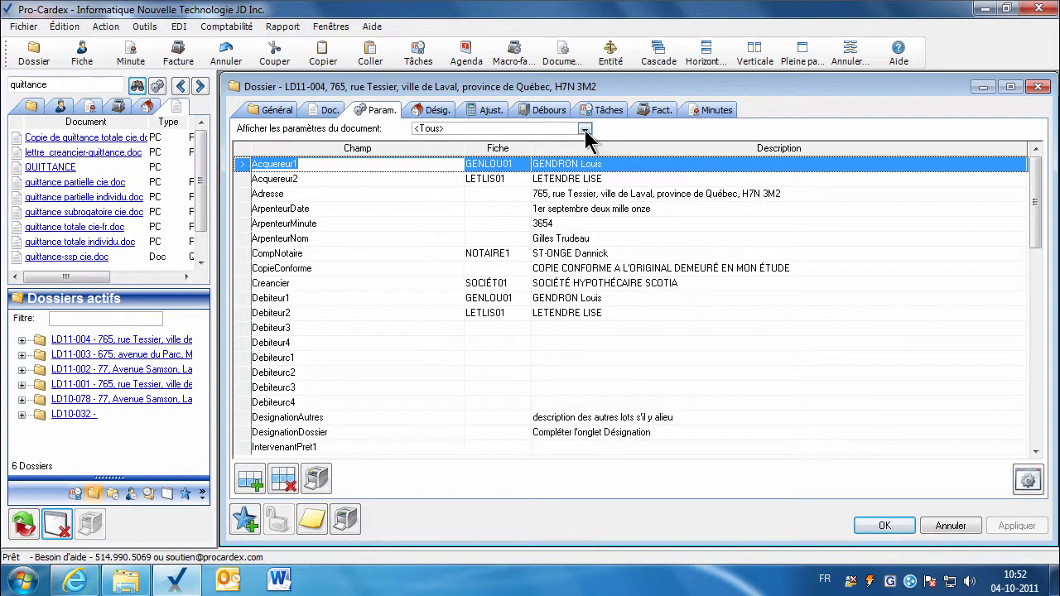
{"action": "left_click", "coordinate": [585, 130]}
{"action": "left_click", "coordinate": [468, 149]}
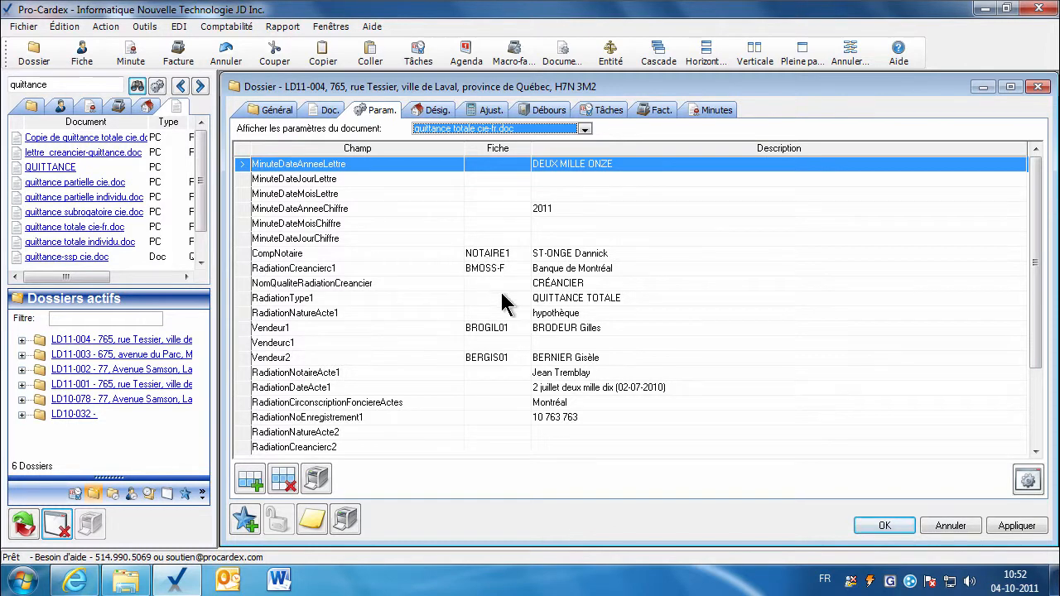
{"action": "left_click", "coordinate": [485, 254]}
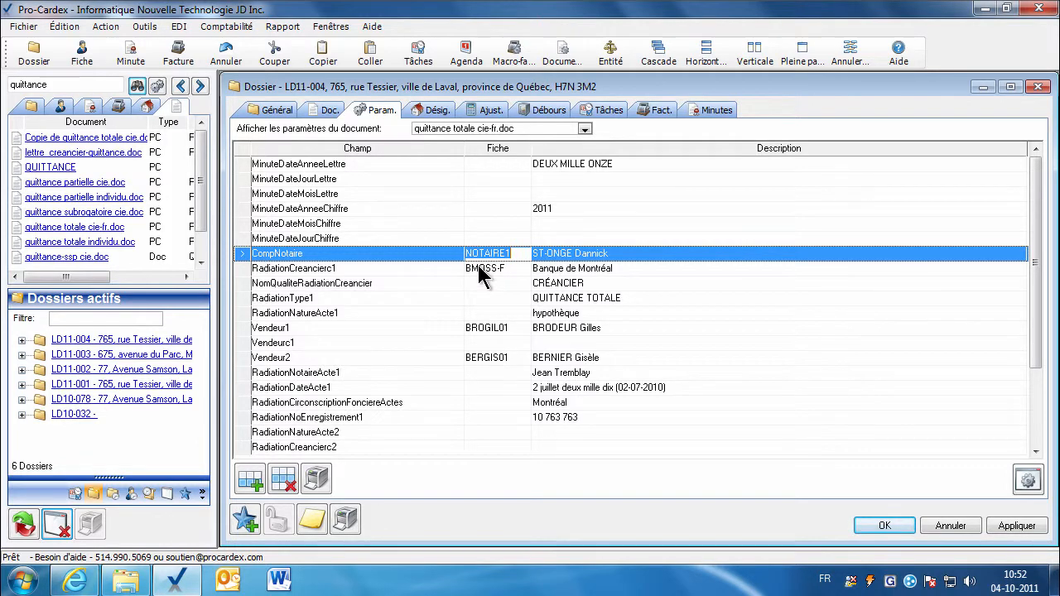
{"action": "left_click", "coordinate": [489, 272]}
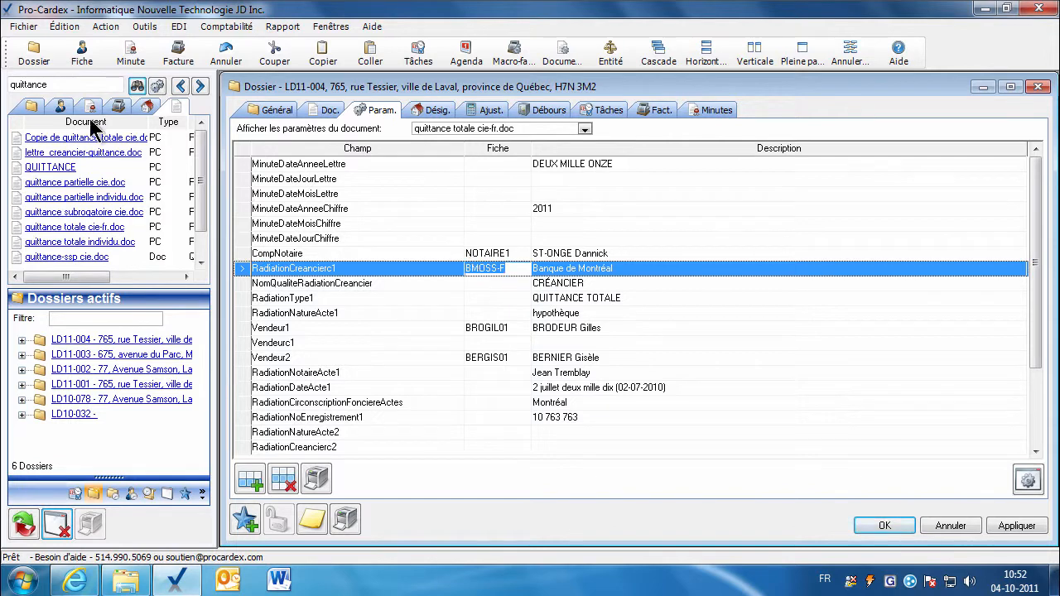
{"action": "left_click", "coordinate": [59, 106]}
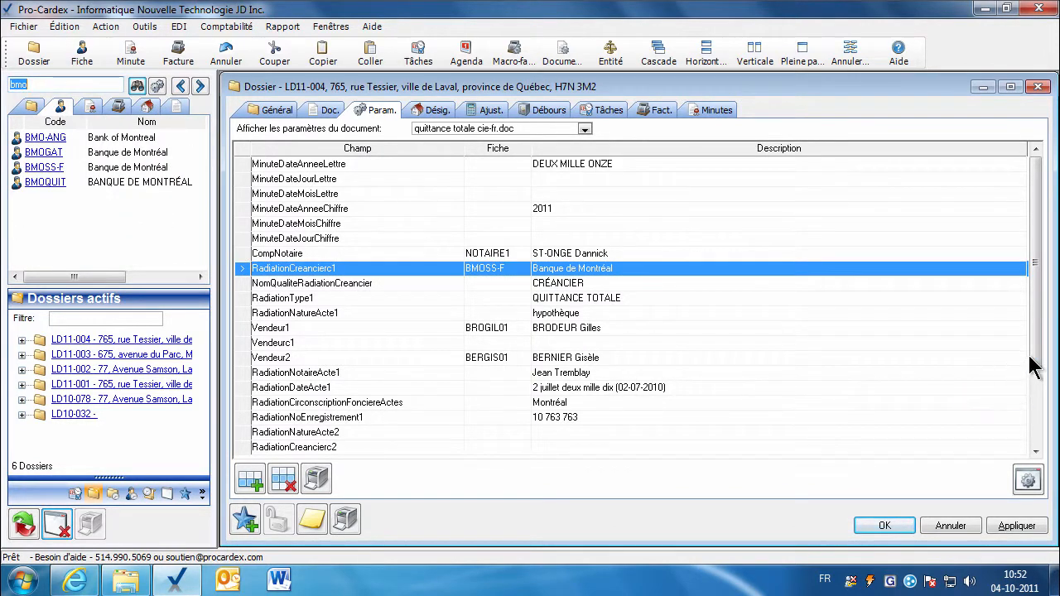
{"action": "mouse_move", "coordinate": [1033, 362]}
{"action": "left_mouse_down"}
{"action": "mouse_move", "coordinate": [1037, 389]}
{"action": "mouse_move", "coordinate": [1034, 348]}
{"action": "left_mouse_up"}
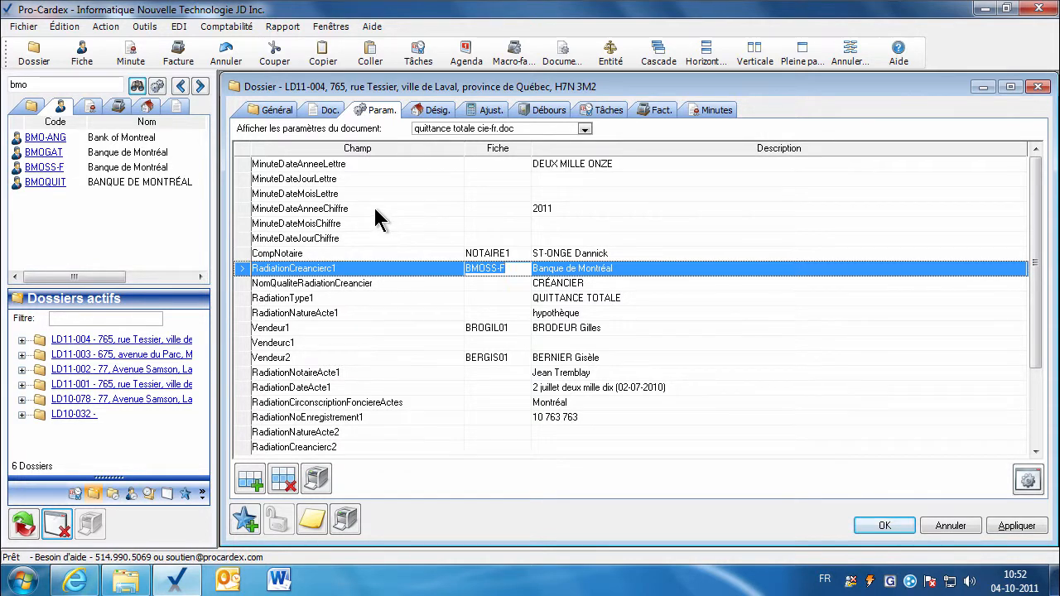
{"action": "double_click", "coordinate": [487, 275]}
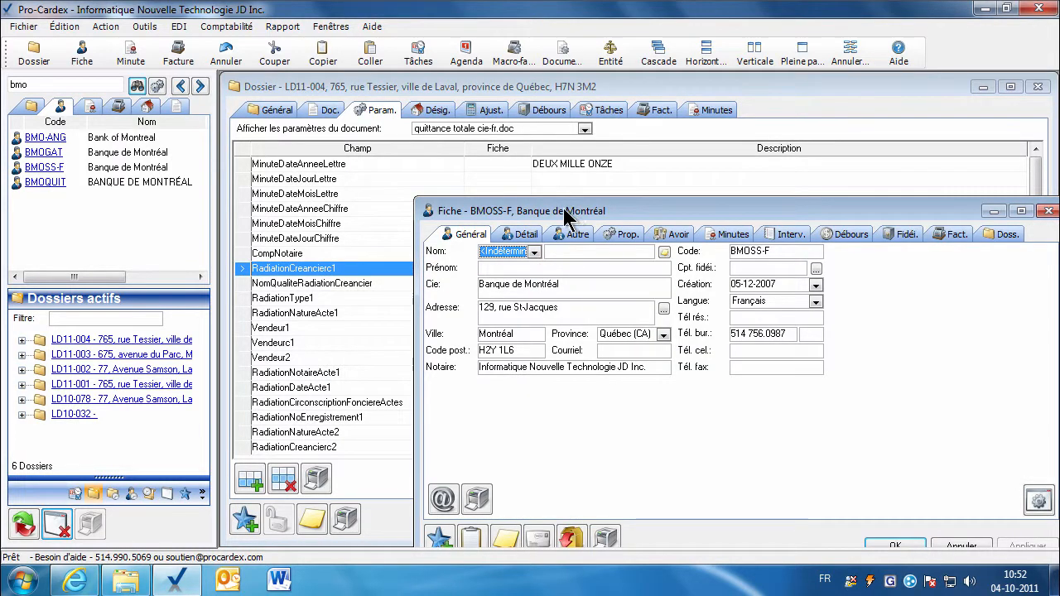
Review the BMOSS-F card's Matrim./Const. text on the Autre tab, then close the card.
{"action": "left_click_drag", "start_coordinate": [564, 212], "coordinate": [449, 180]}
{"action": "left_click", "coordinate": [452, 197]}
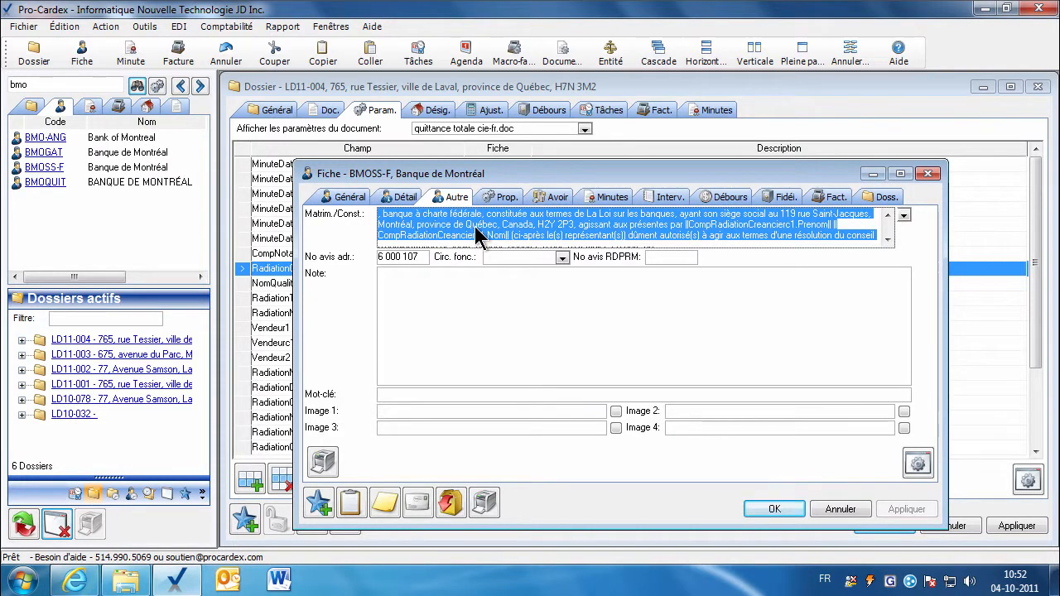
{"action": "left_click", "coordinate": [774, 510]}
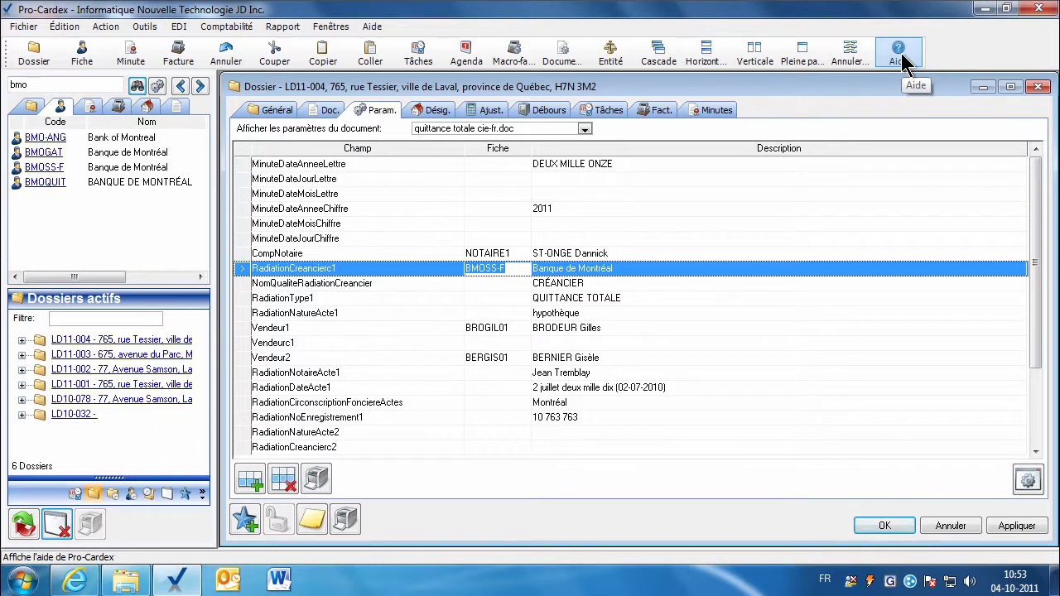
Search Pro-Cardex help for 'quittance' and open the Fiche - Liste des comparutions-quittance guide.
{"action": "left_click", "coordinate": [372, 26]}
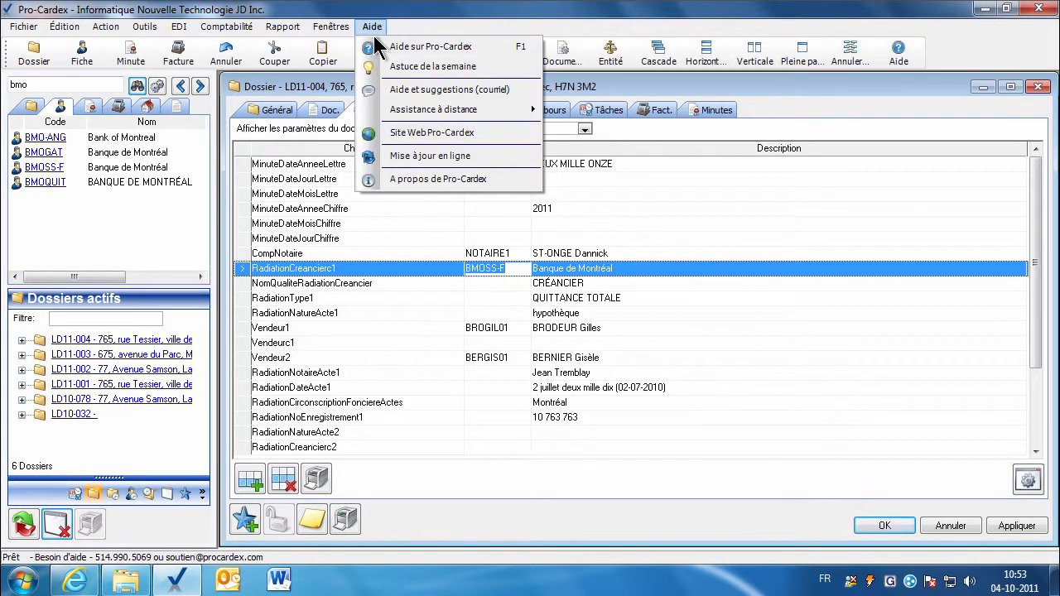
{"action": "left_click", "coordinate": [378, 48]}
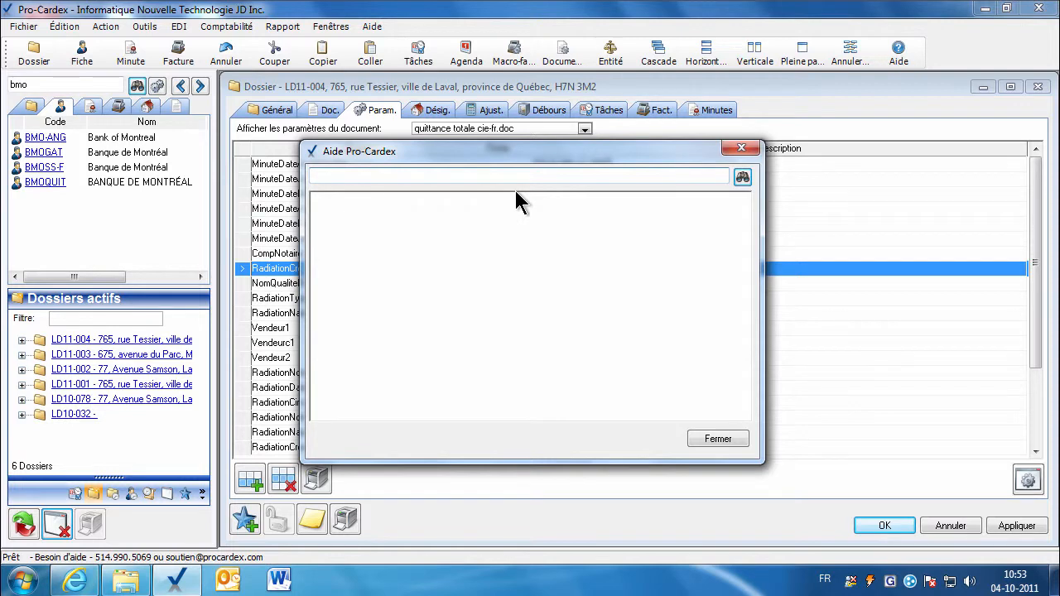
{"action": "type", "text": "quittance"}
{"action": "key", "text": "Return"}
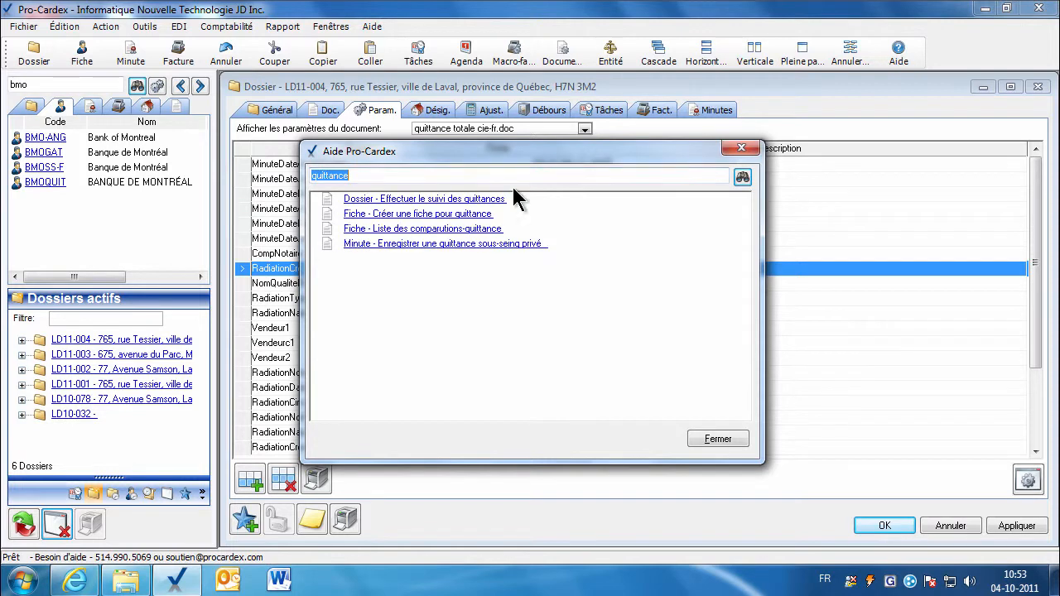
{"action": "left_click", "coordinate": [440, 229]}
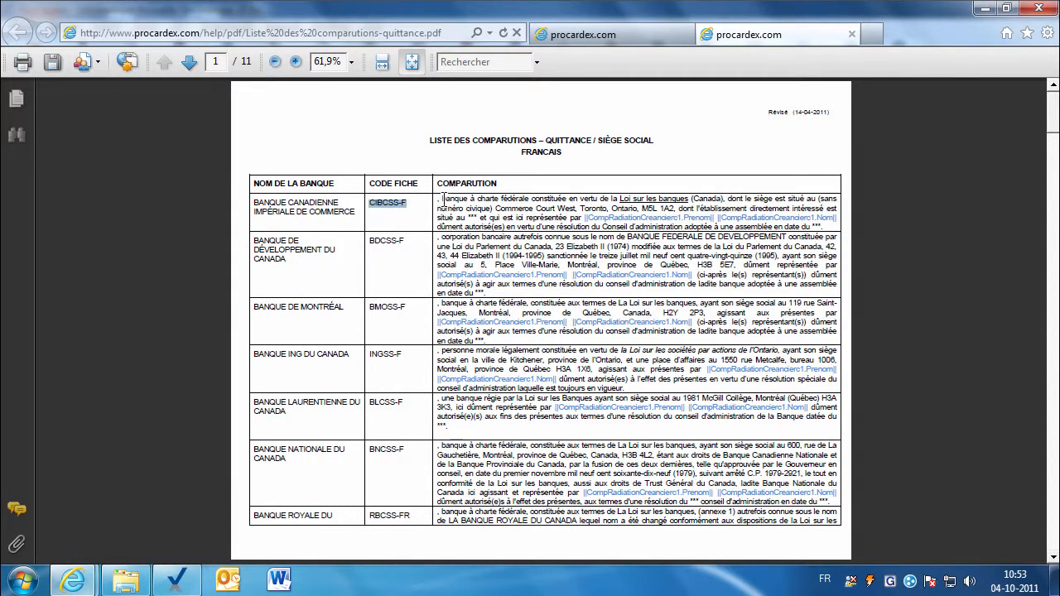
Select the first bank's COMPARUTION text, page ahead to the English section, then return to Pro-Cardex.
{"action": "left_click_drag", "start_coordinate": [438, 200], "coordinate": [674, 231]}
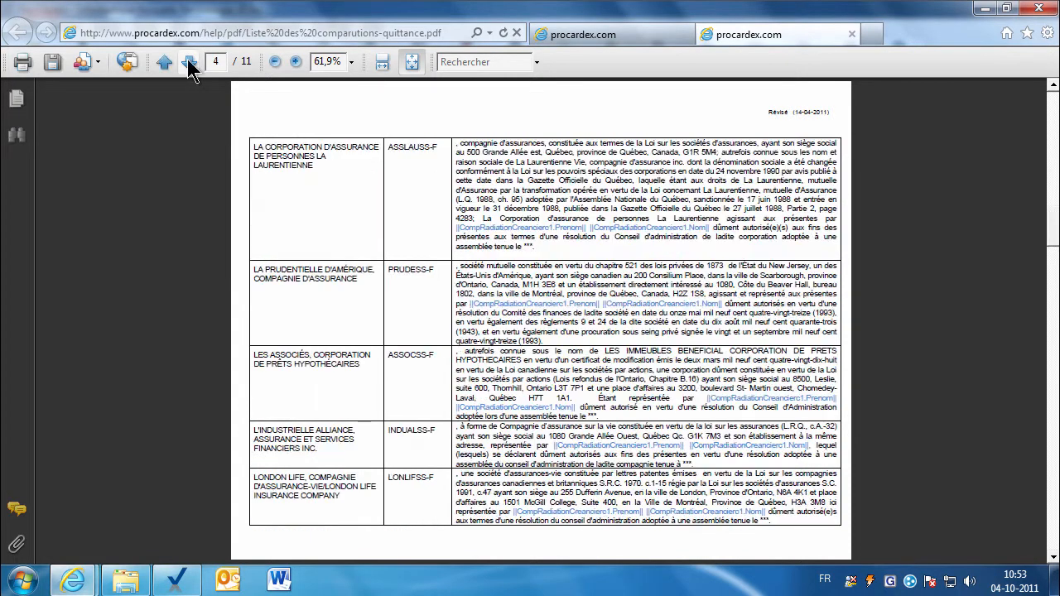
{"action": "left_click", "coordinate": [189, 65]}
{"action": "left_click", "coordinate": [189, 64]}
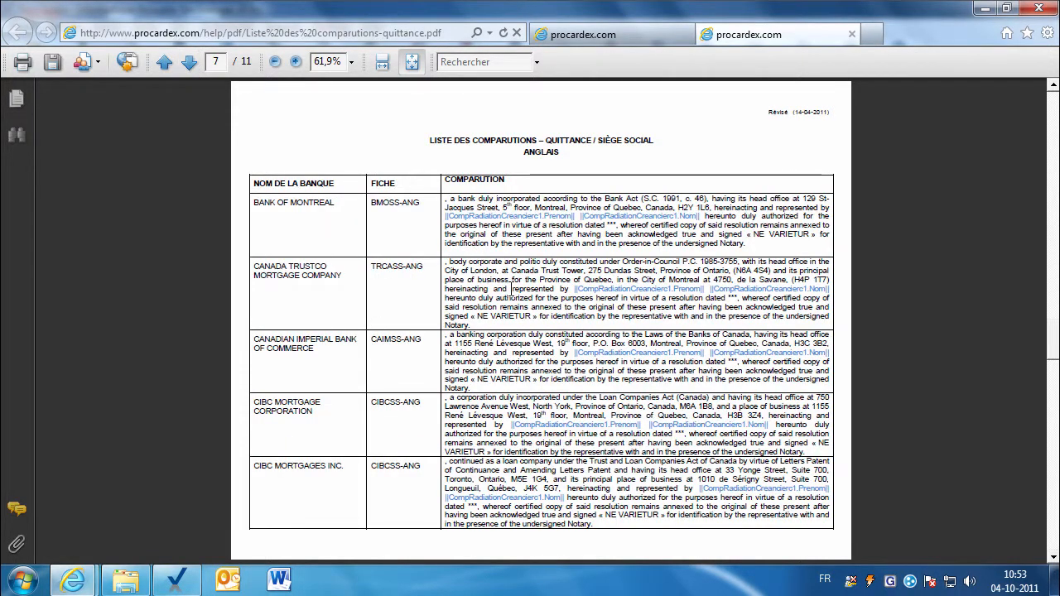
{"action": "left_click", "coordinate": [177, 580]}
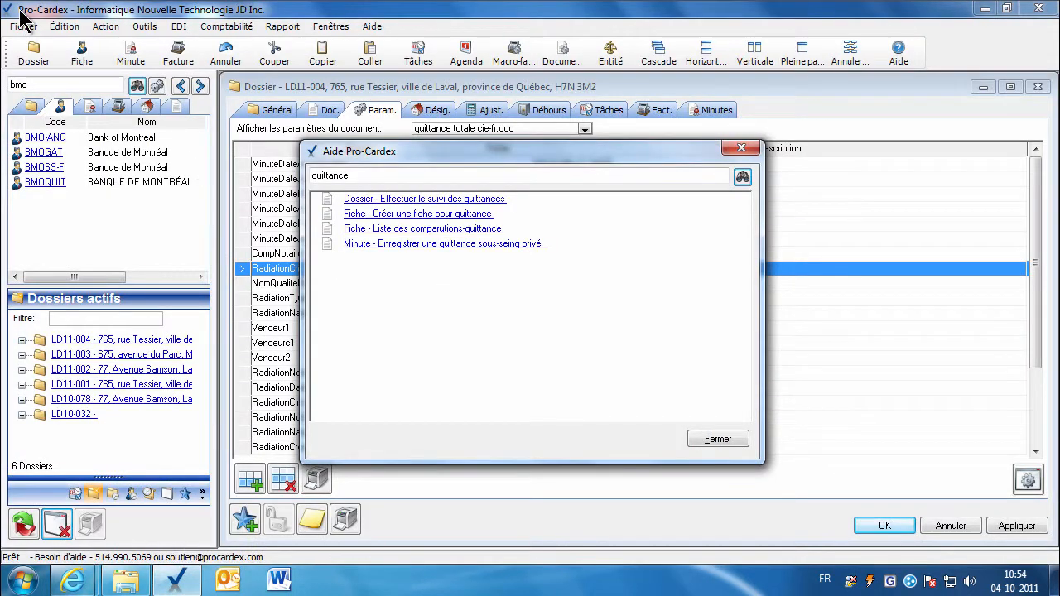
Close the help search, then start a new person card and discard it empty.
{"action": "left_click", "coordinate": [717, 439]}
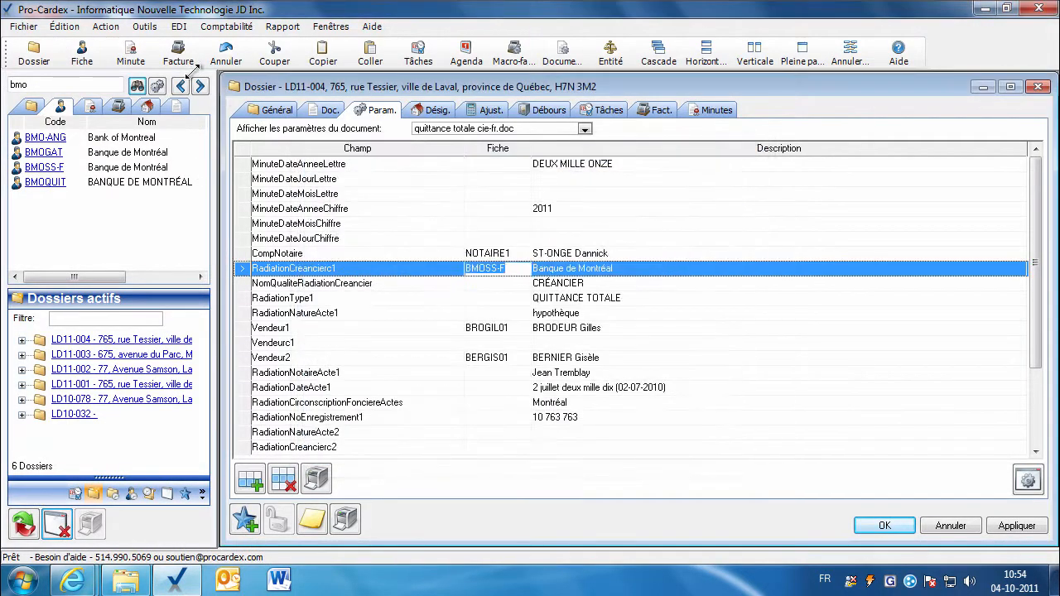
{"action": "left_click", "coordinate": [81, 53]}
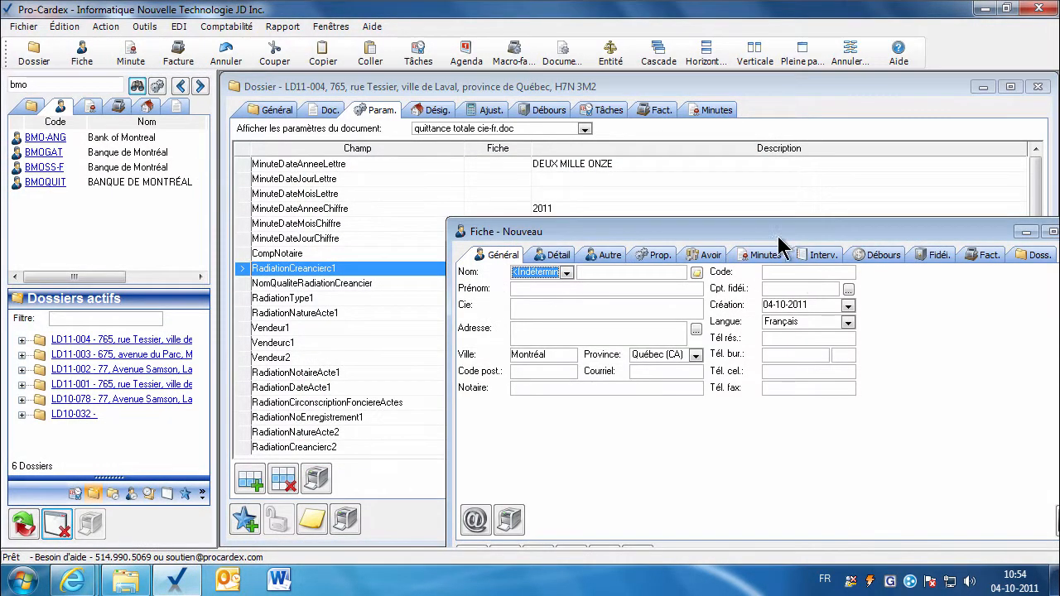
{"action": "left_click_drag", "start_coordinate": [779, 236], "coordinate": [630, 166]}
{"action": "left_click", "coordinate": [388, 240]}
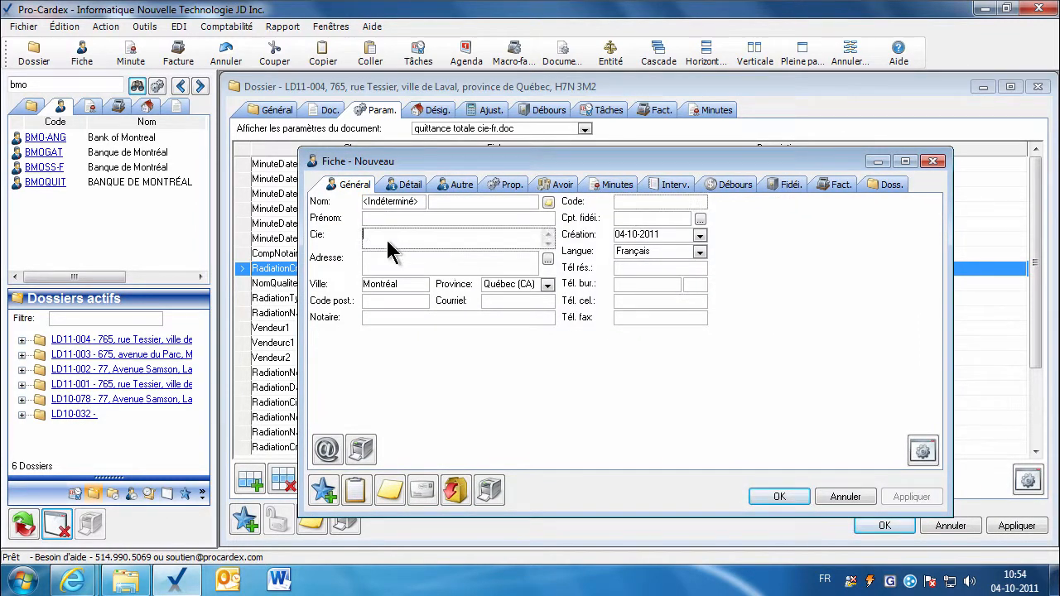
{"action": "left_click", "coordinate": [454, 186]}
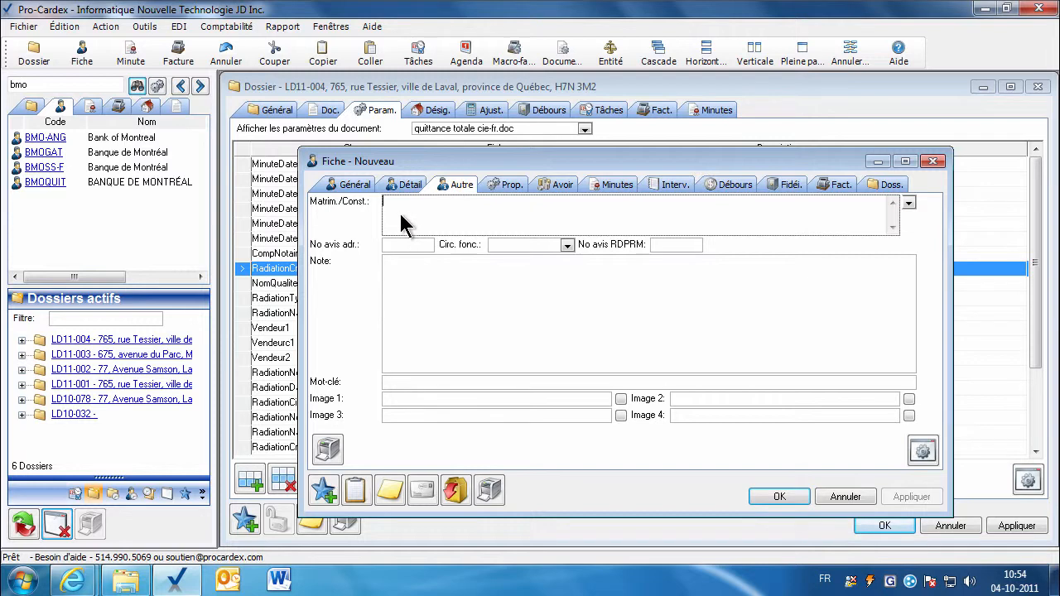
{"action": "left_click", "coordinate": [842, 499]}
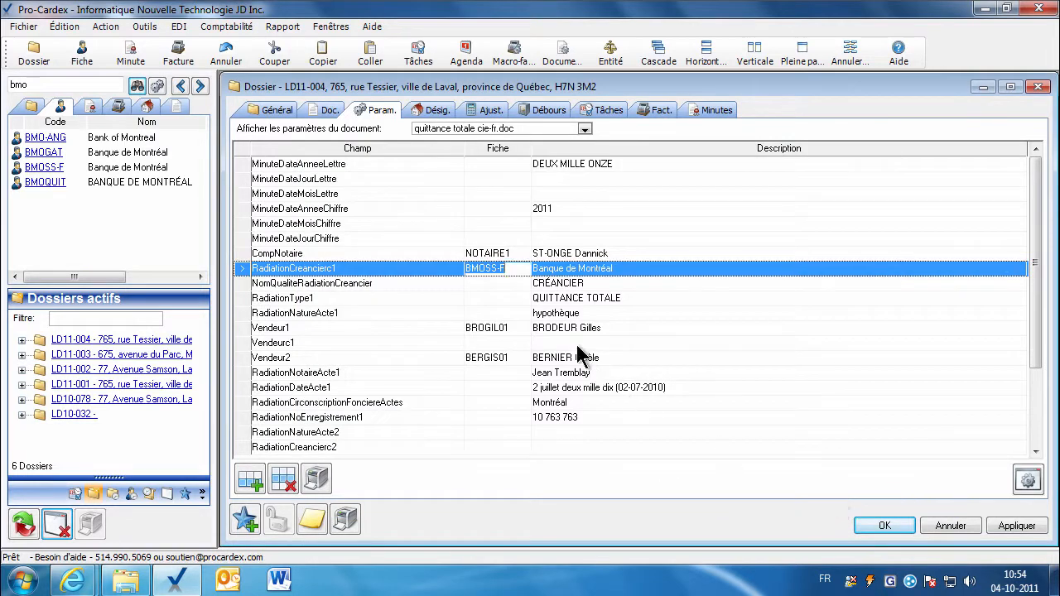
Review the BMOSS-F Banque de Montréal record's constitution on the Autre tab, then return to the documents.
{"action": "left_click", "coordinate": [491, 269]}
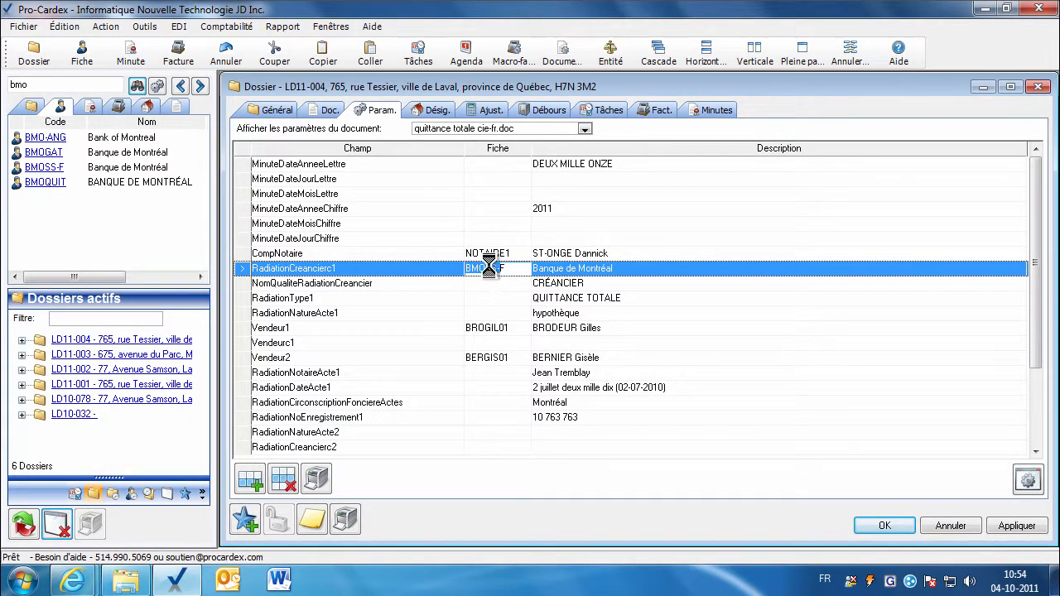
{"action": "double_click", "coordinate": [473, 269]}
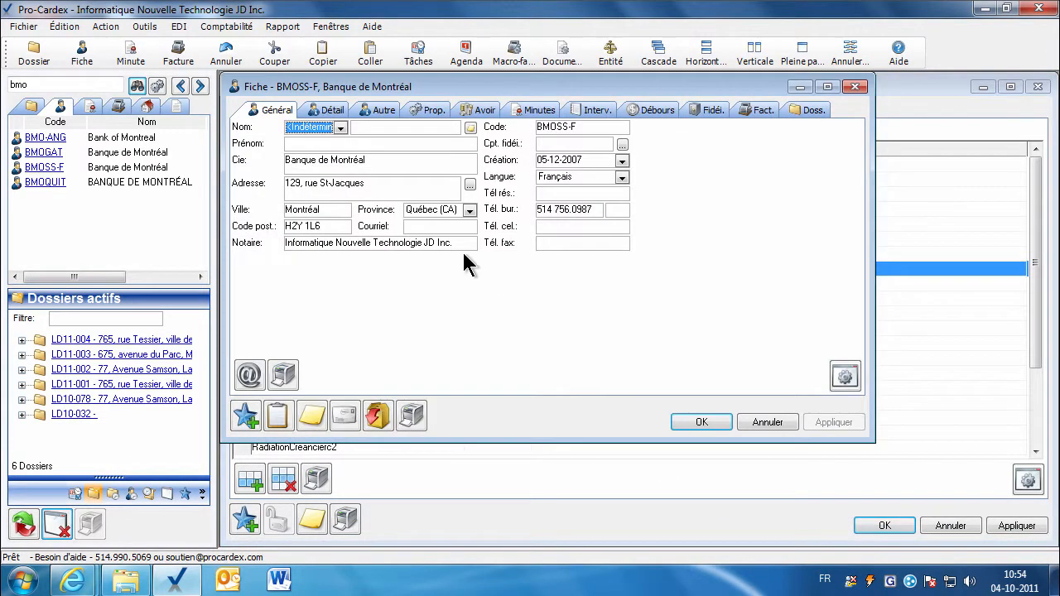
{"action": "left_click", "coordinate": [379, 111]}
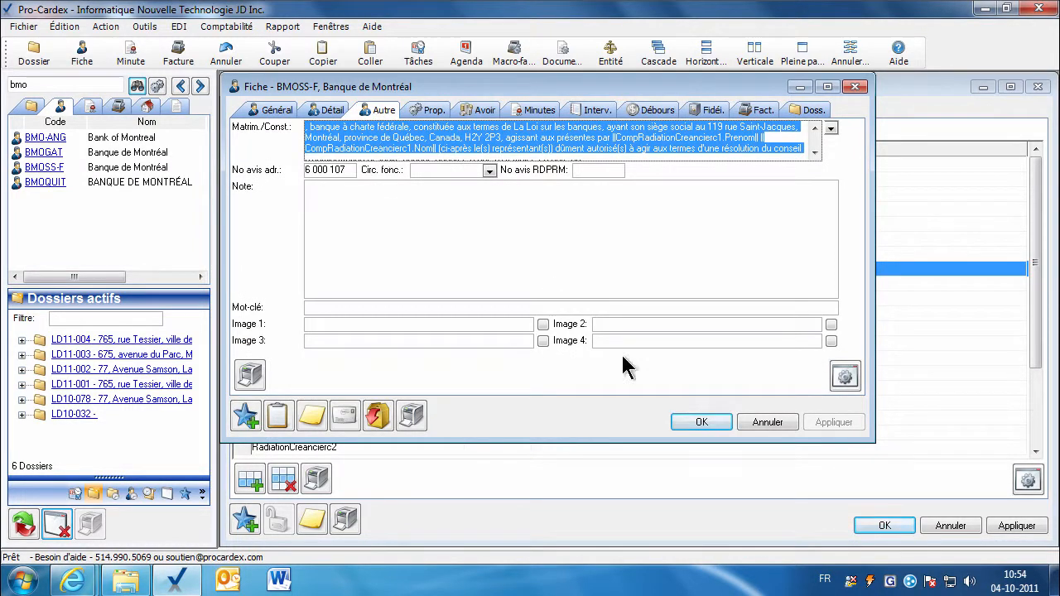
{"action": "left_click", "coordinate": [763, 424]}
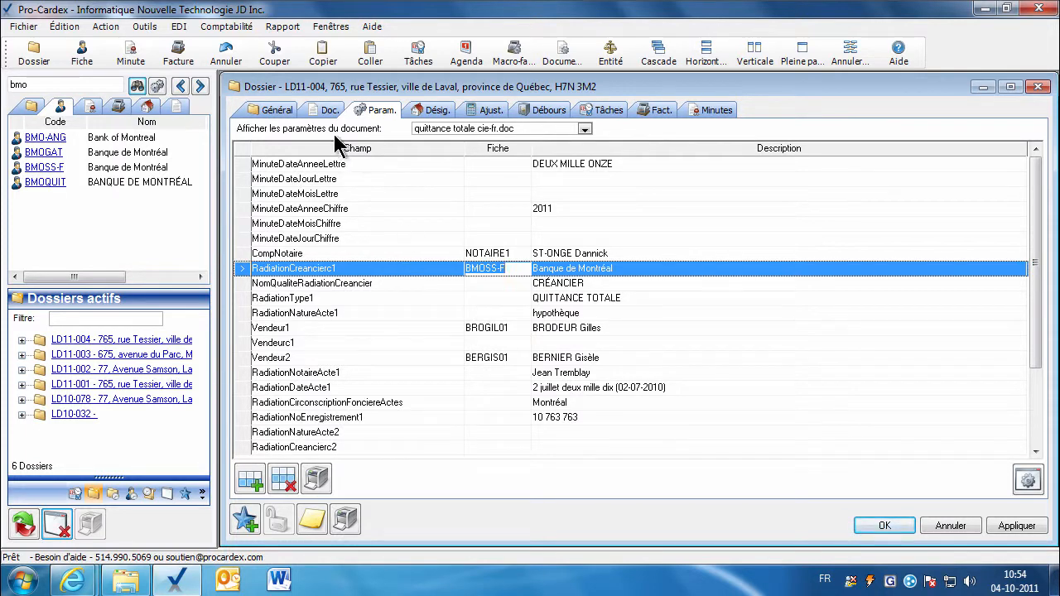
{"action": "left_click", "coordinate": [324, 111]}
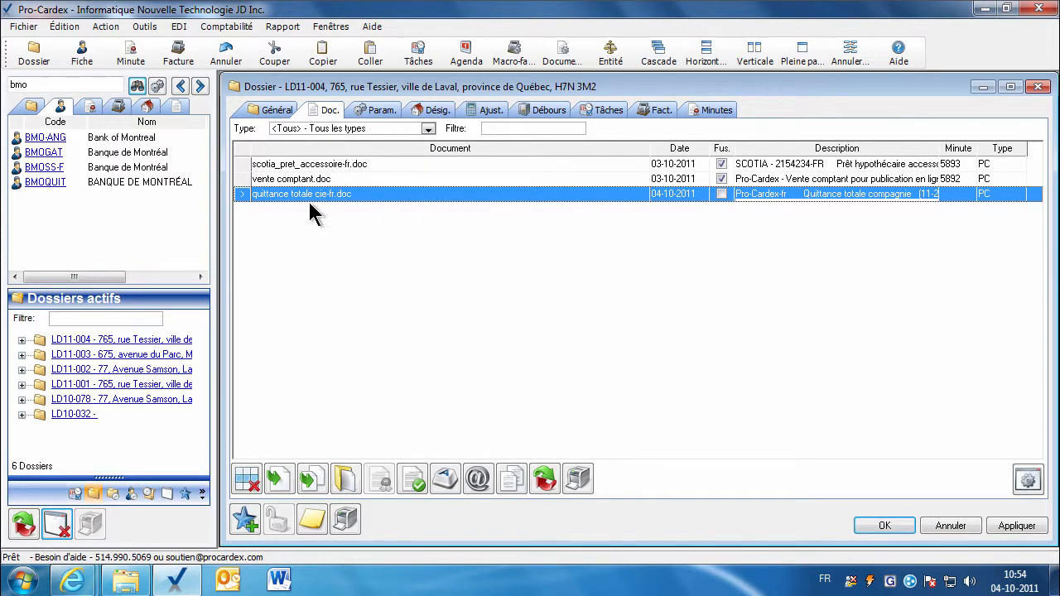
Merge quittance totale cie-fr.doc with the LD11-004 dossier data and open the deed in Word.
{"action": "left_click", "coordinate": [276, 478]}
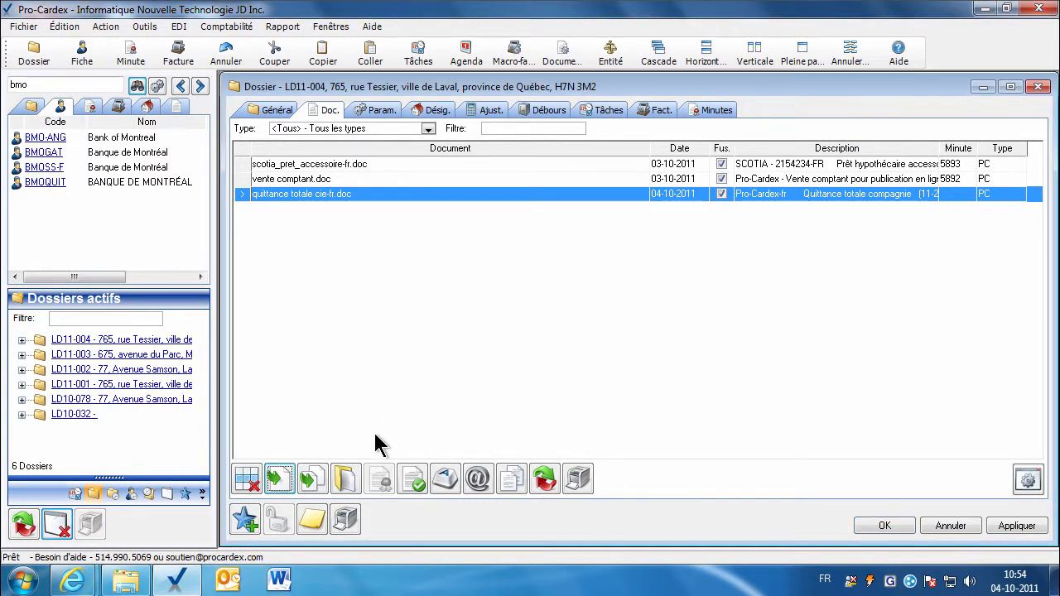
{"action": "left_click", "coordinate": [346, 480]}
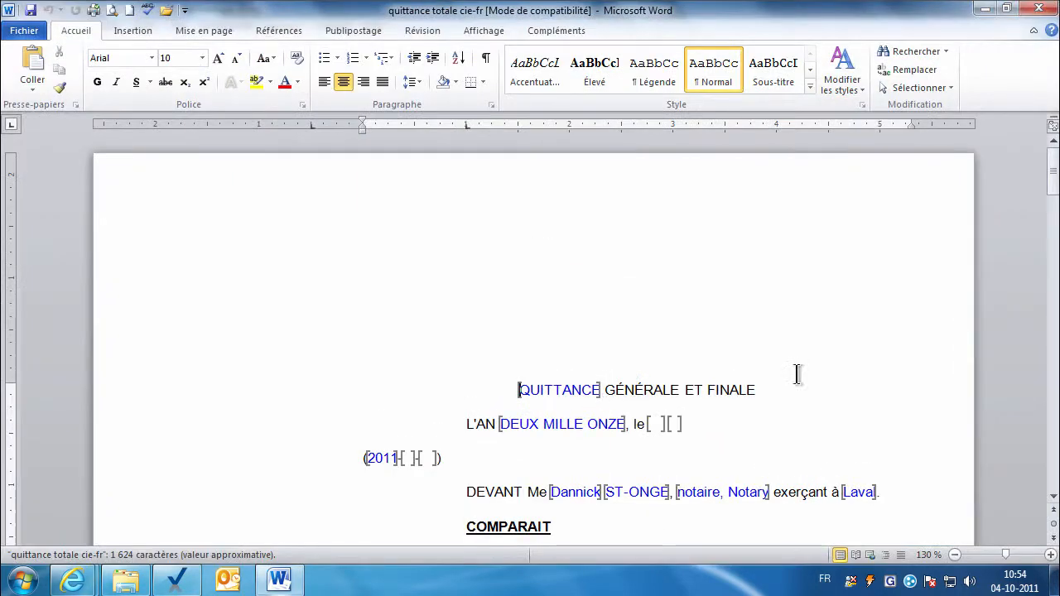
Scroll through the merged quittance deed naming Banque de Montréal as CRÉANCIER, then close Word.
{"action": "left_click_drag", "start_coordinate": [1055, 497], "coordinate": [1055, 497]}
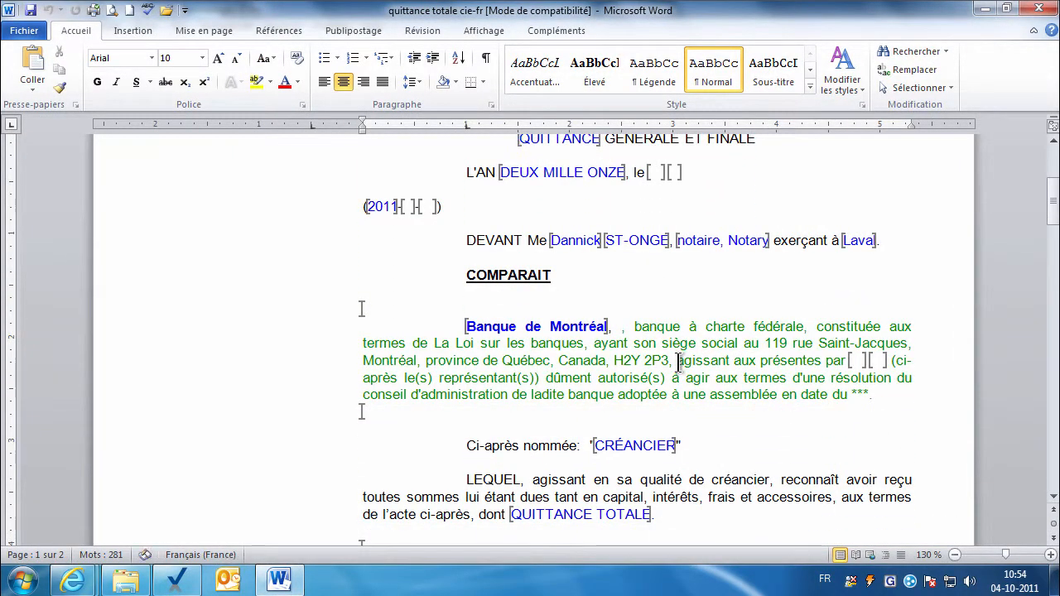
{"action": "left_click", "coordinate": [859, 361]}
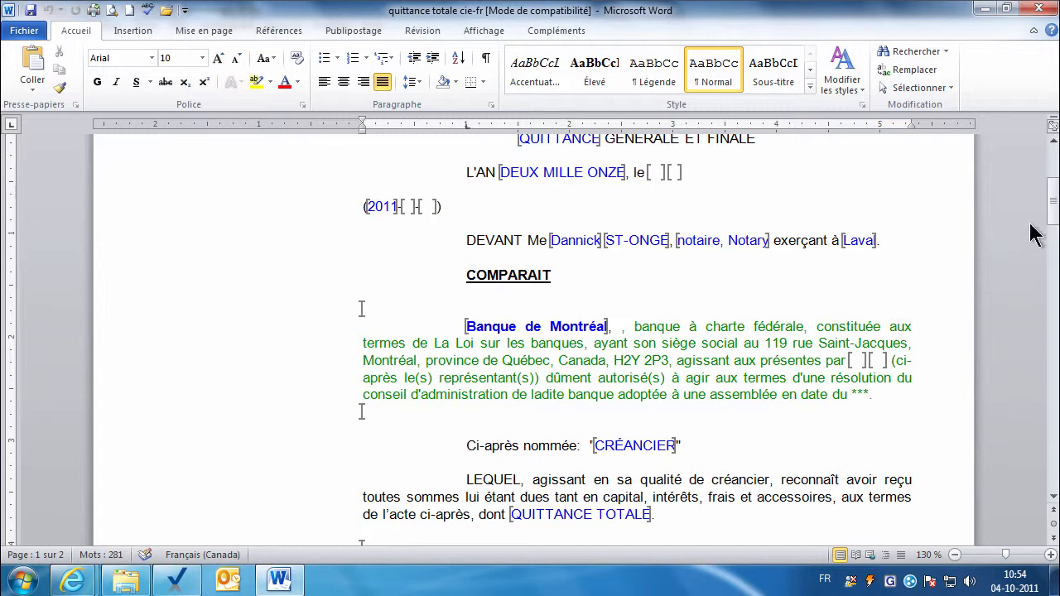
{"action": "left_click_drag", "start_coordinate": [1056, 217], "coordinate": [1057, 352]}
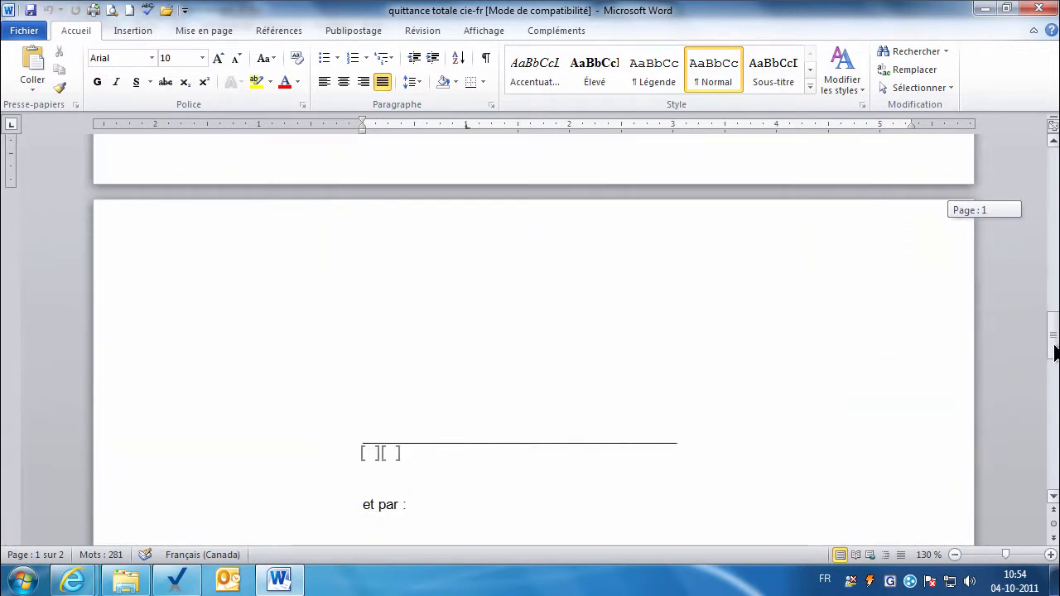
{"action": "left_click", "coordinate": [1040, 9]}
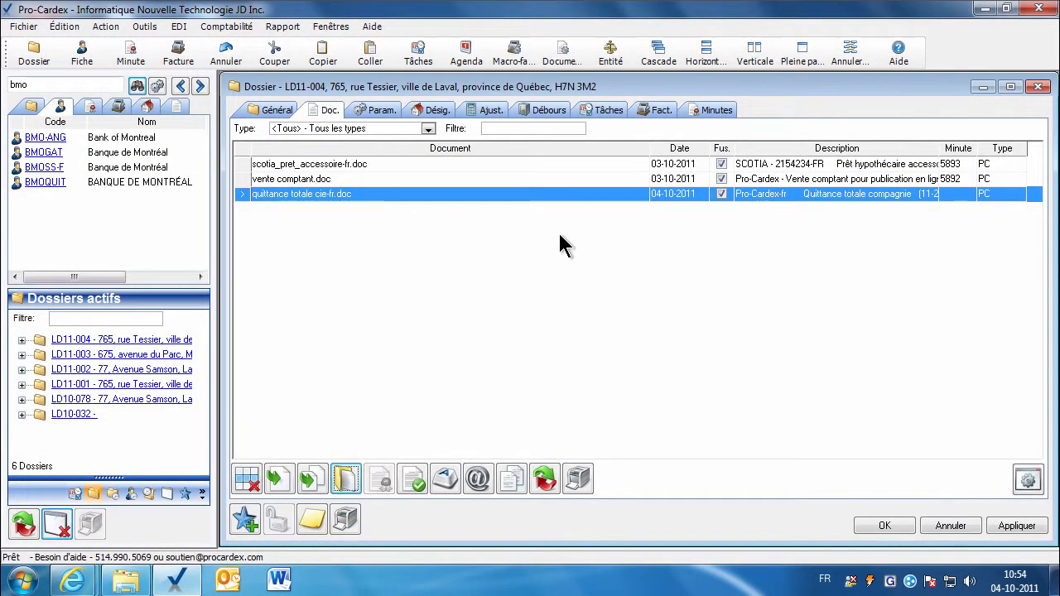
Search the document templates for 'lettr' and add lettre_acquereur.doc to the dossier's Doc. grid.
{"action": "left_click", "coordinate": [176, 107]}
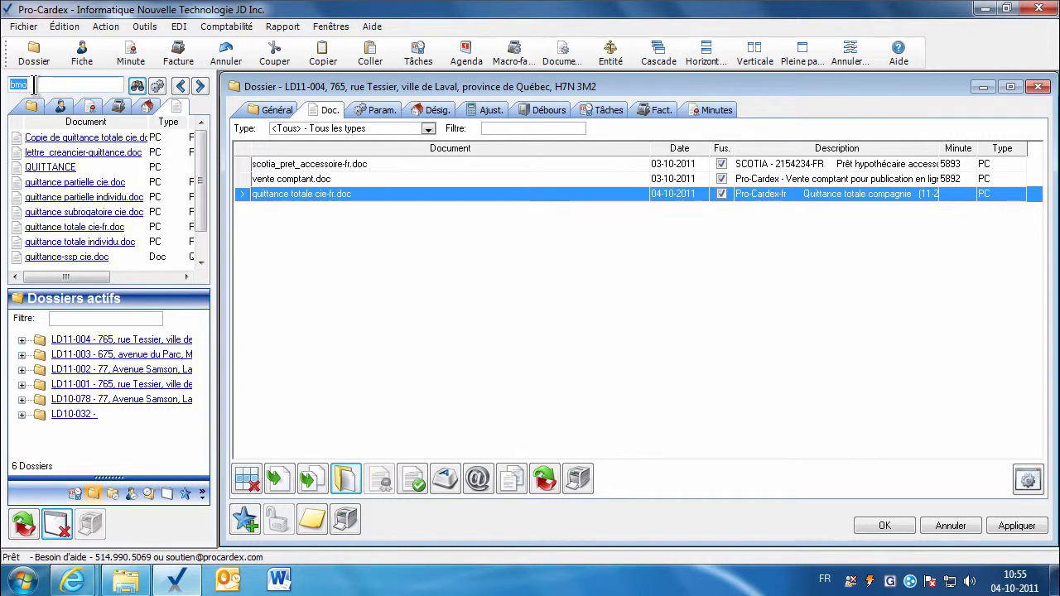
{"action": "type", "text": "lettre"}
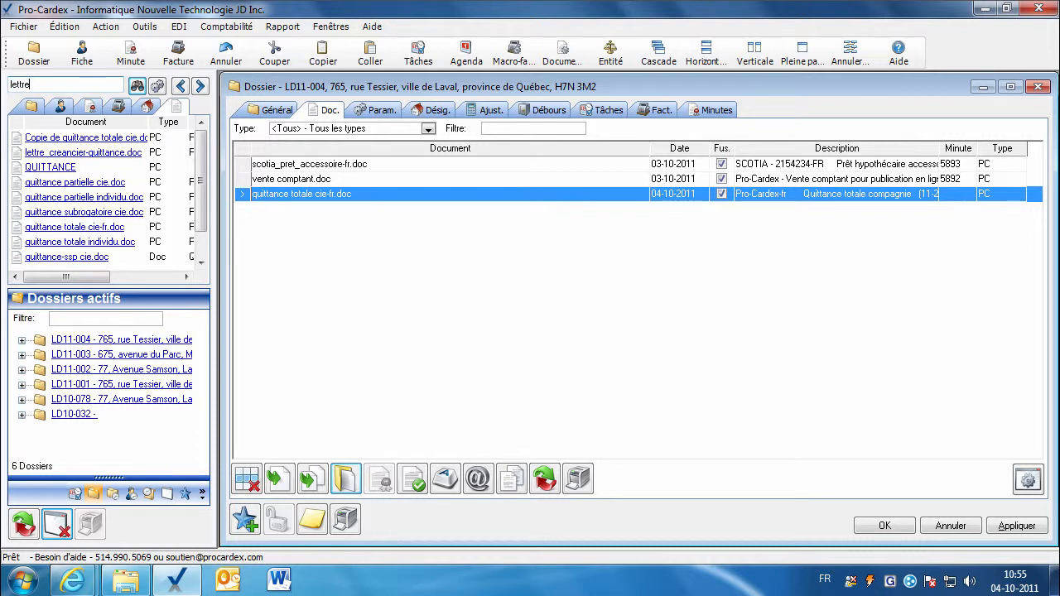
{"action": "key", "text": "Return"}
{"action": "left_click_drag", "start_coordinate": [76, 159], "coordinate": [321, 263]}
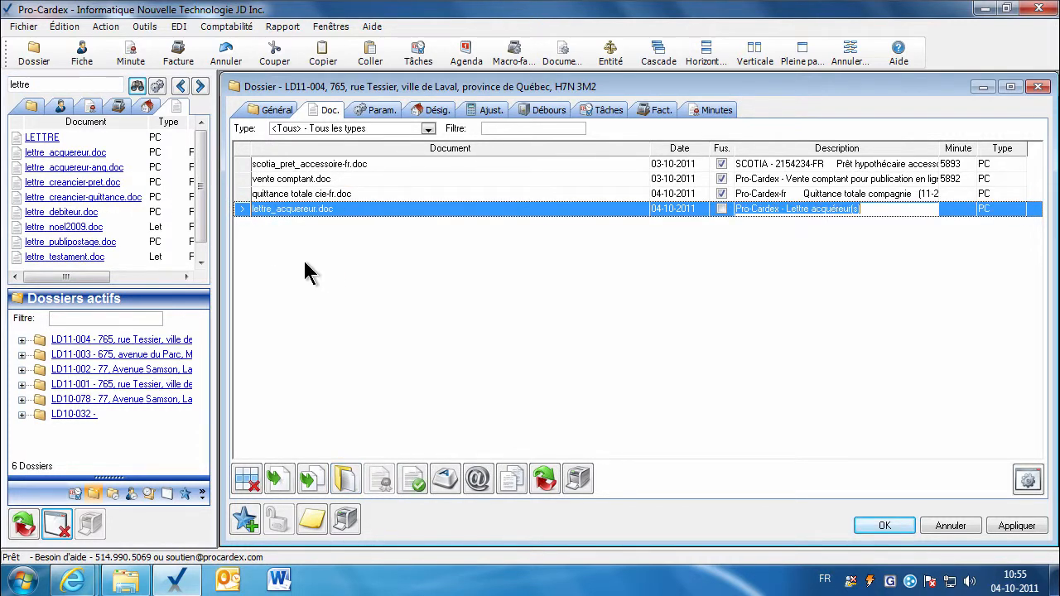
Preview the unmerged lettre_acquereur.doc template in Word, then close it.
{"action": "left_click", "coordinate": [346, 479]}
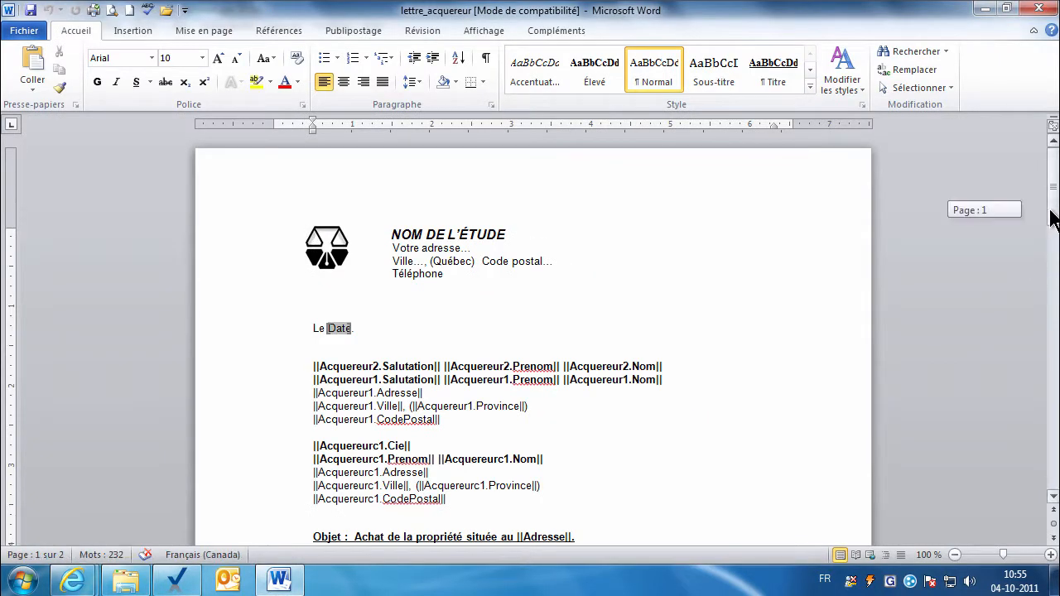
{"action": "left_click_drag", "start_coordinate": [1053, 219], "coordinate": [1053, 236]}
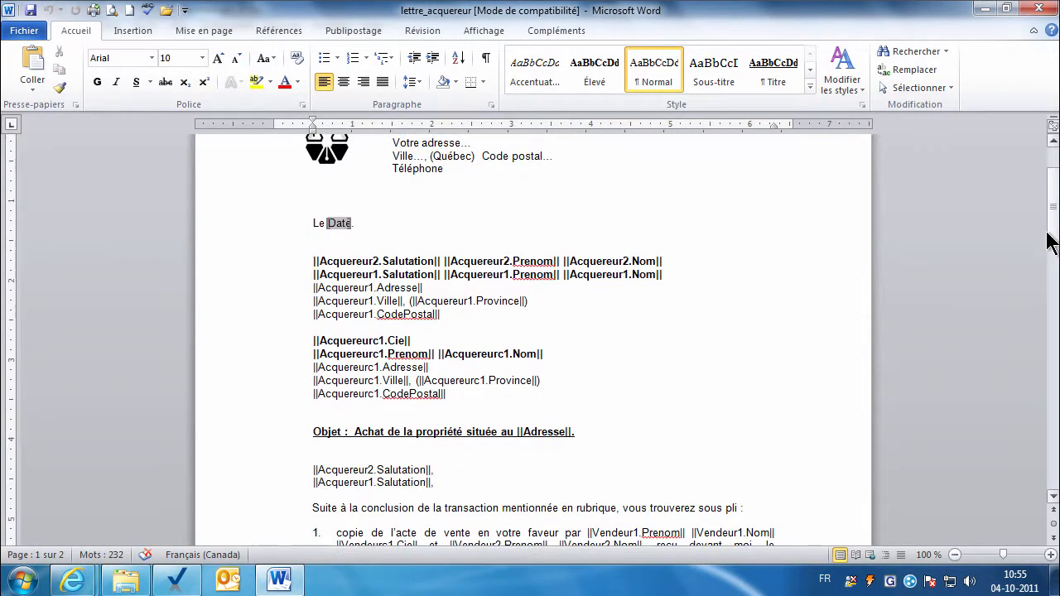
{"action": "left_click", "coordinate": [1041, 9]}
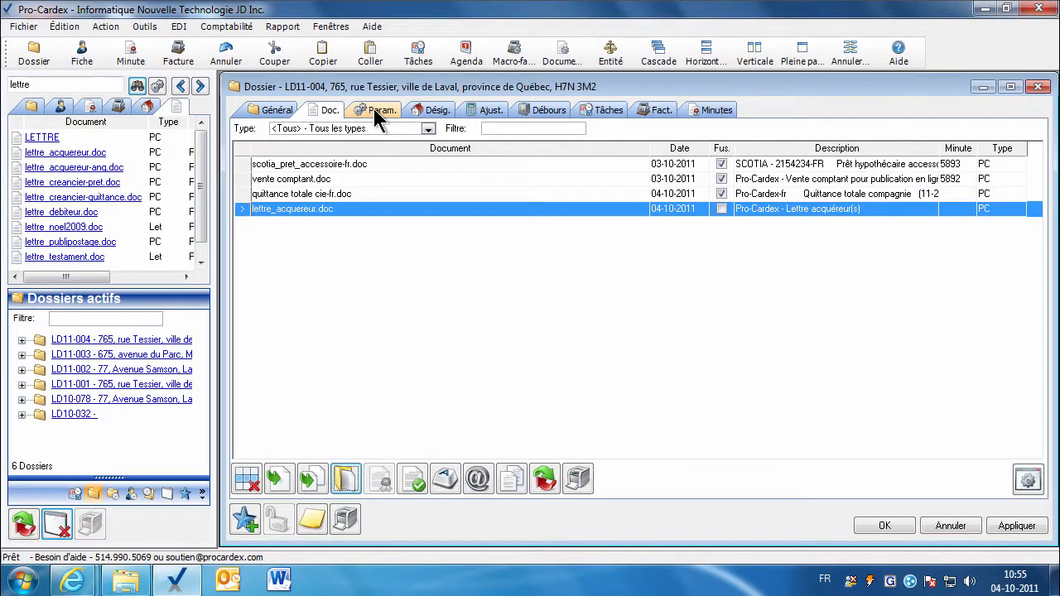
Display lettre_acquereur.doc's merge parameters, then merge the buyer letter with the dossier data.
{"action": "left_click", "coordinate": [374, 109]}
{"action": "left_click", "coordinate": [491, 130]}
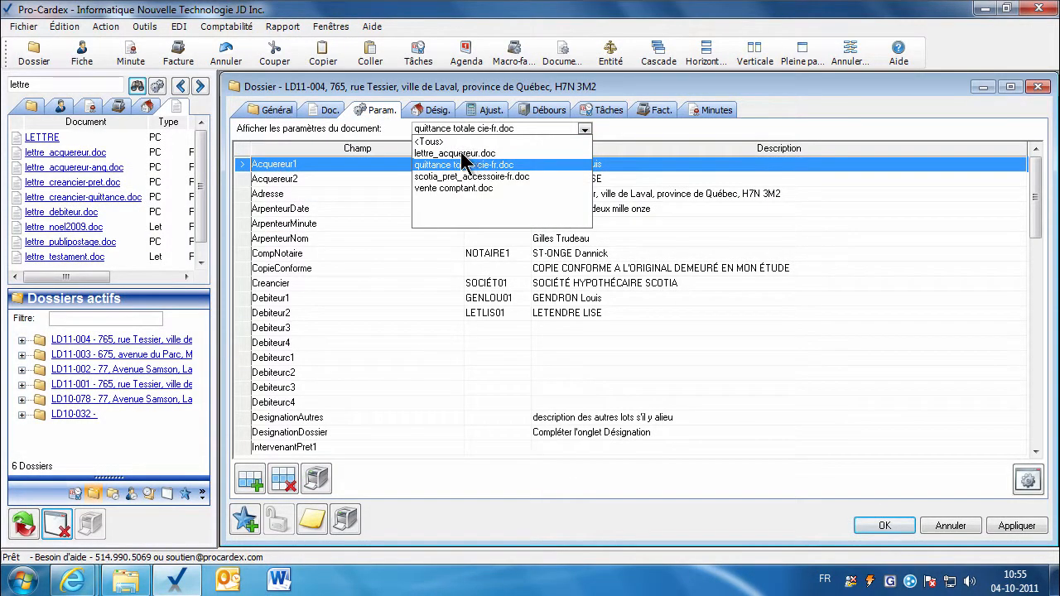
{"action": "left_click", "coordinate": [461, 154]}
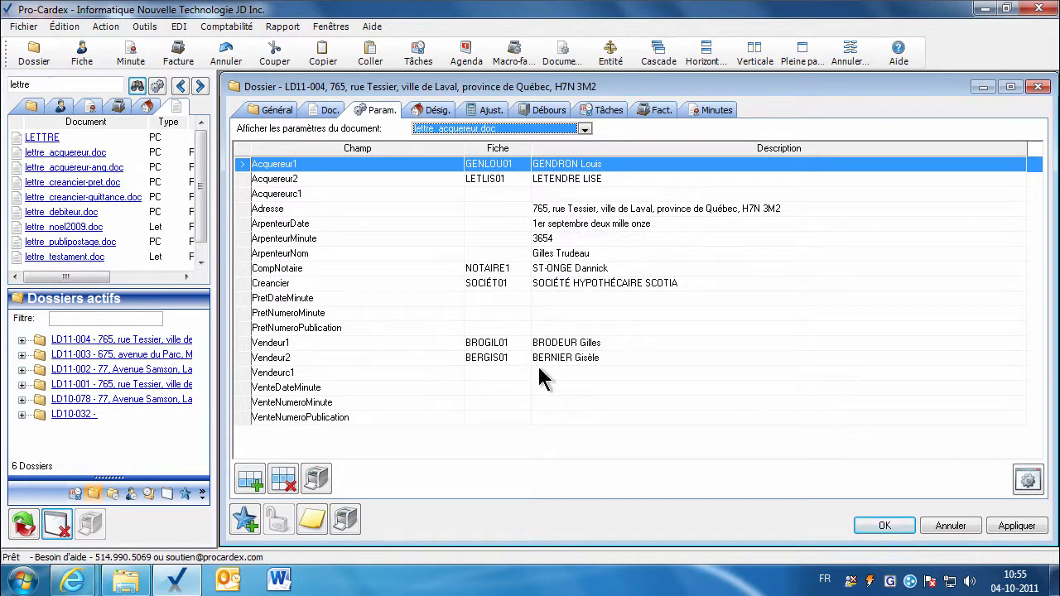
{"action": "left_click", "coordinate": [326, 112]}
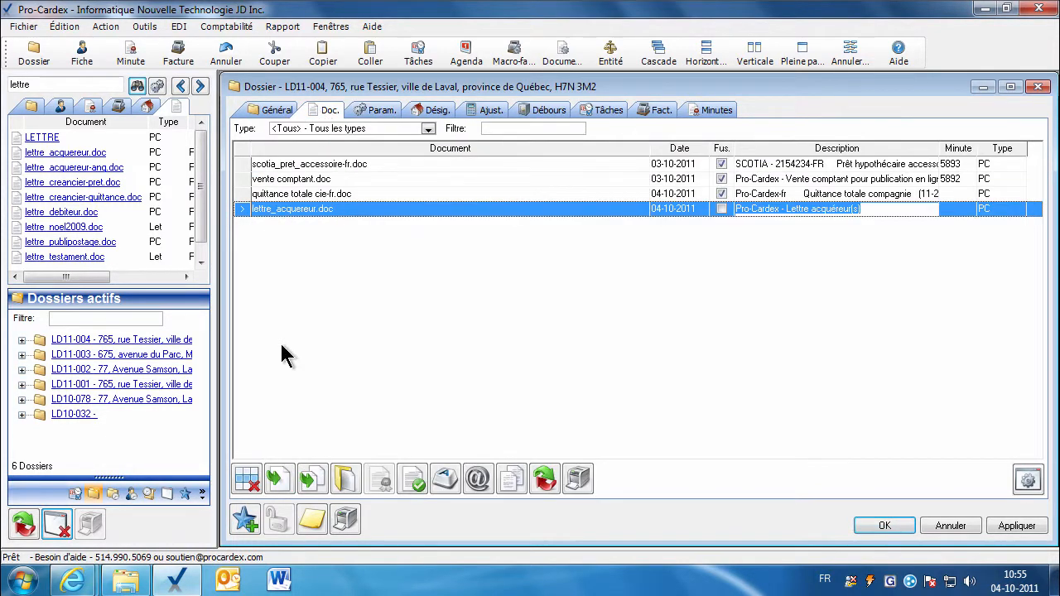
{"action": "left_click", "coordinate": [277, 478]}
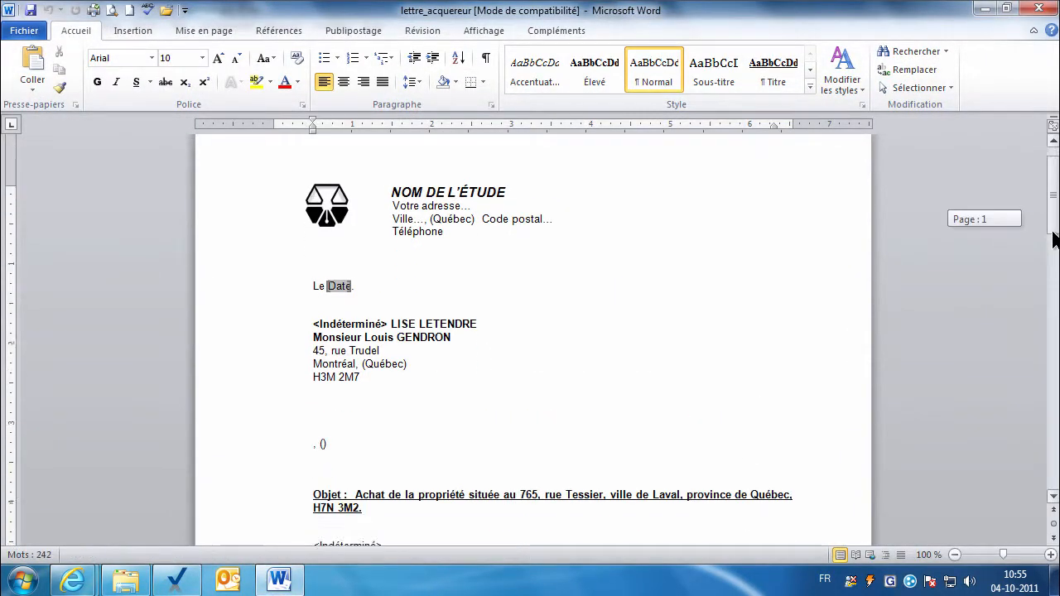
Scroll the merged buyer letter, close Word, select quittance totale cie-fr.doc, and close the dossier with OK.
{"action": "left_click_drag", "start_coordinate": [1055, 239], "coordinate": [1054, 259]}
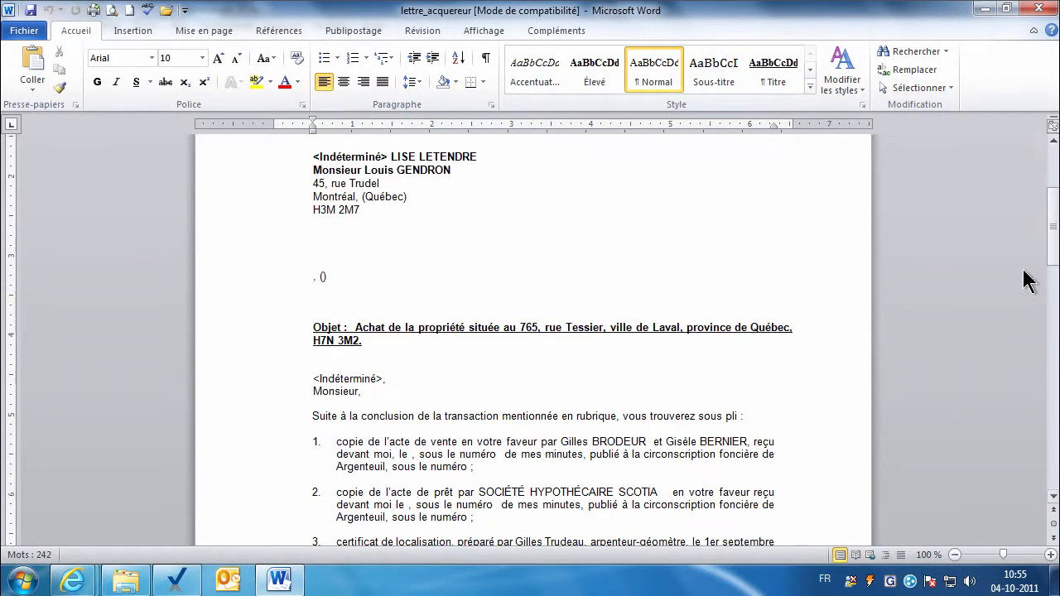
{"action": "left_click", "coordinate": [1040, 10]}
{"action": "left_click", "coordinate": [329, 199]}
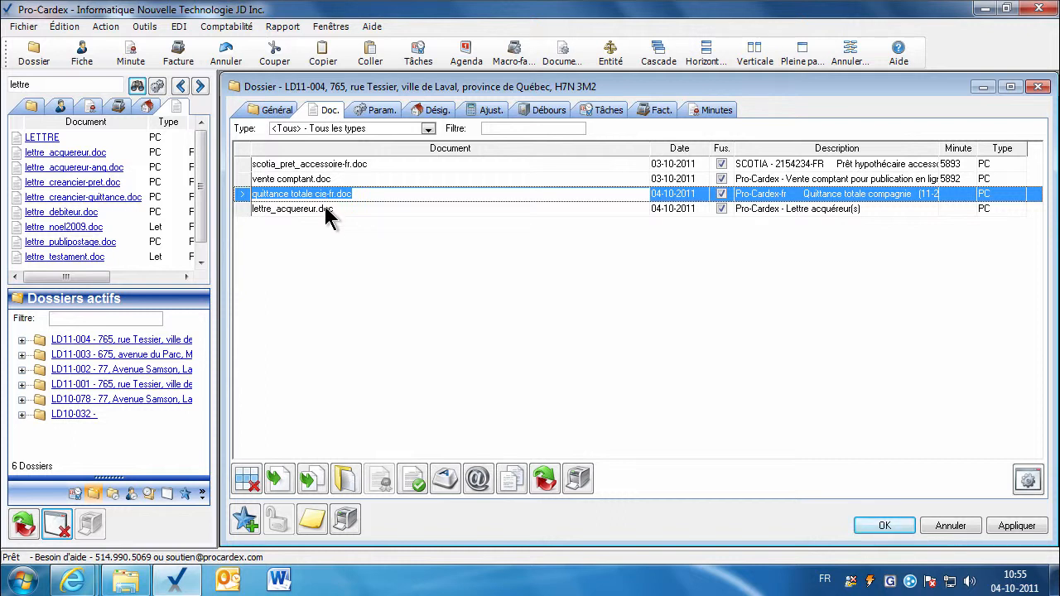
{"action": "left_click", "coordinate": [863, 530]}
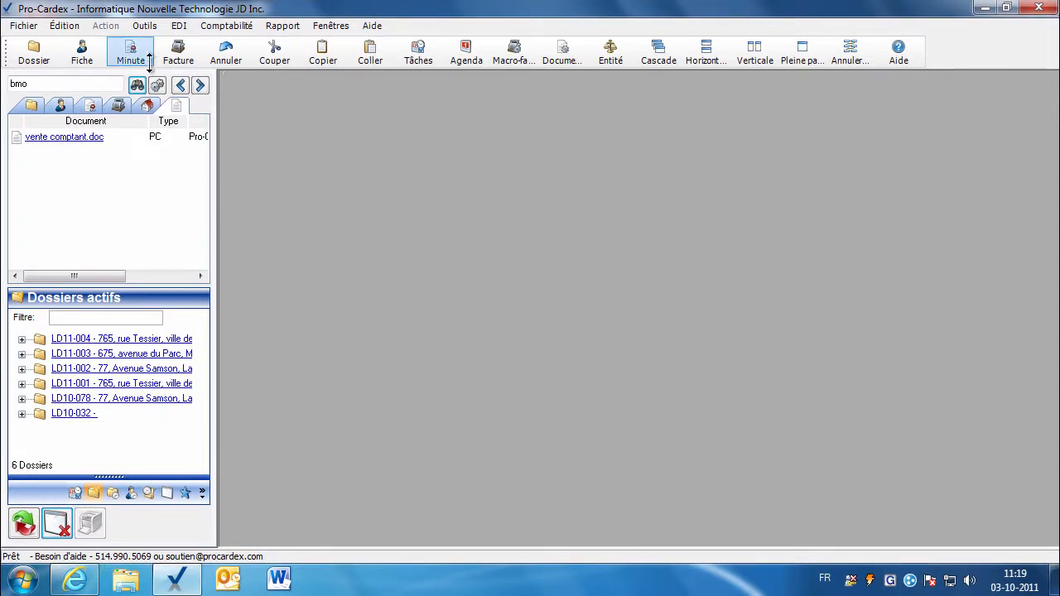
In Pilotage > Système's Fiche/Minute tab, set the minute date merge format to Minuscule and save.
{"action": "left_click", "coordinate": [144, 26]}
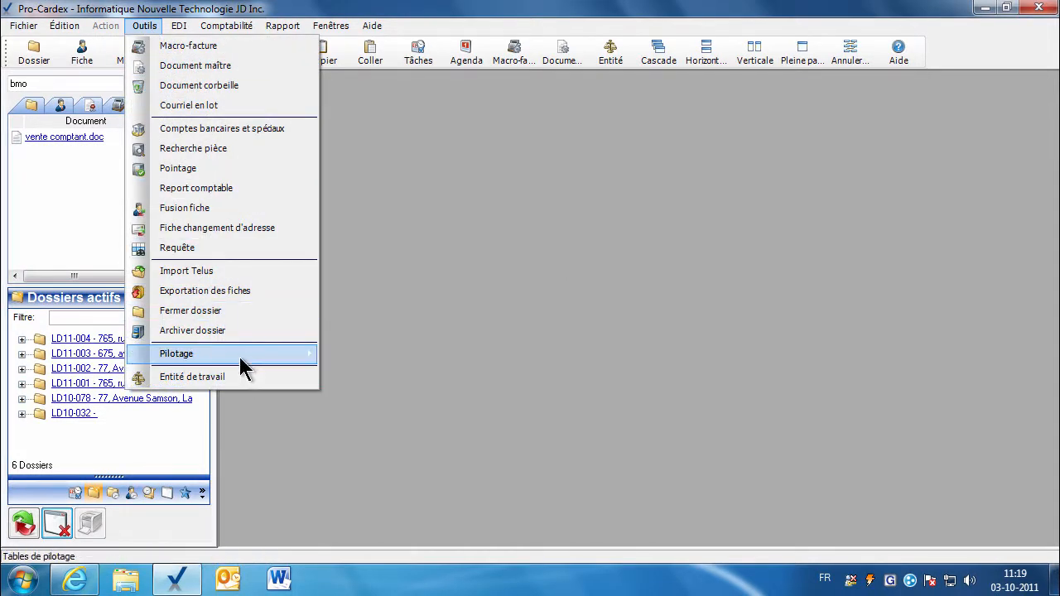
{"action": "mouse_move", "coordinate": [244, 362]}
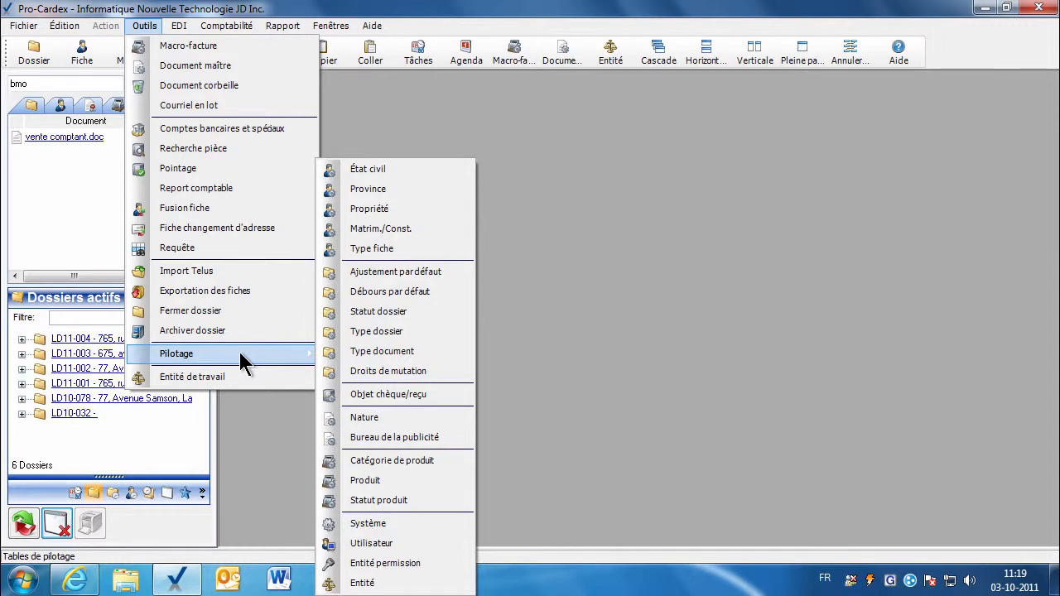
{"action": "left_click", "coordinate": [406, 524]}
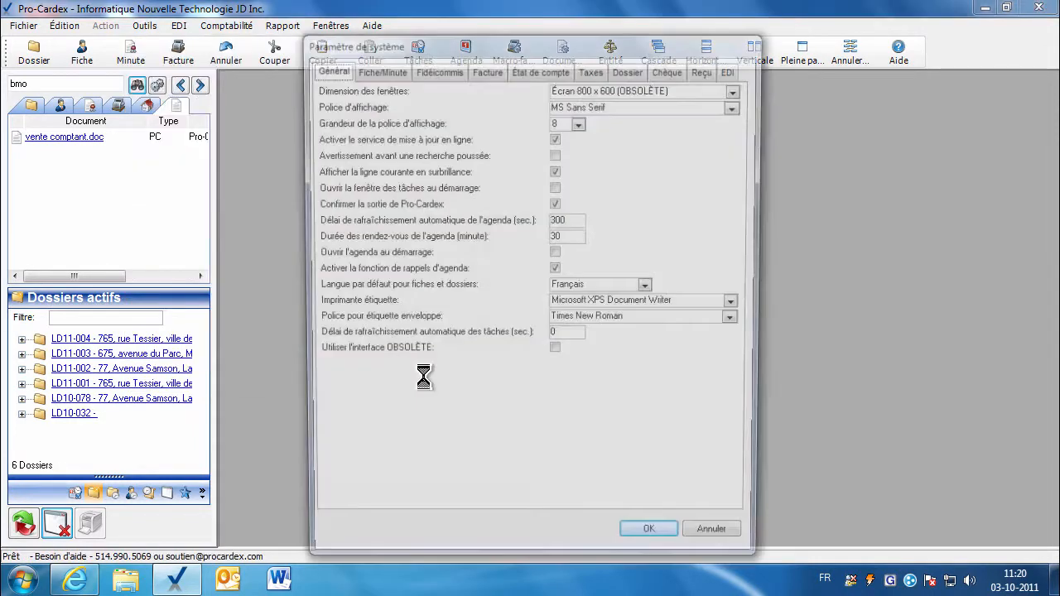
{"action": "left_click", "coordinate": [380, 67]}
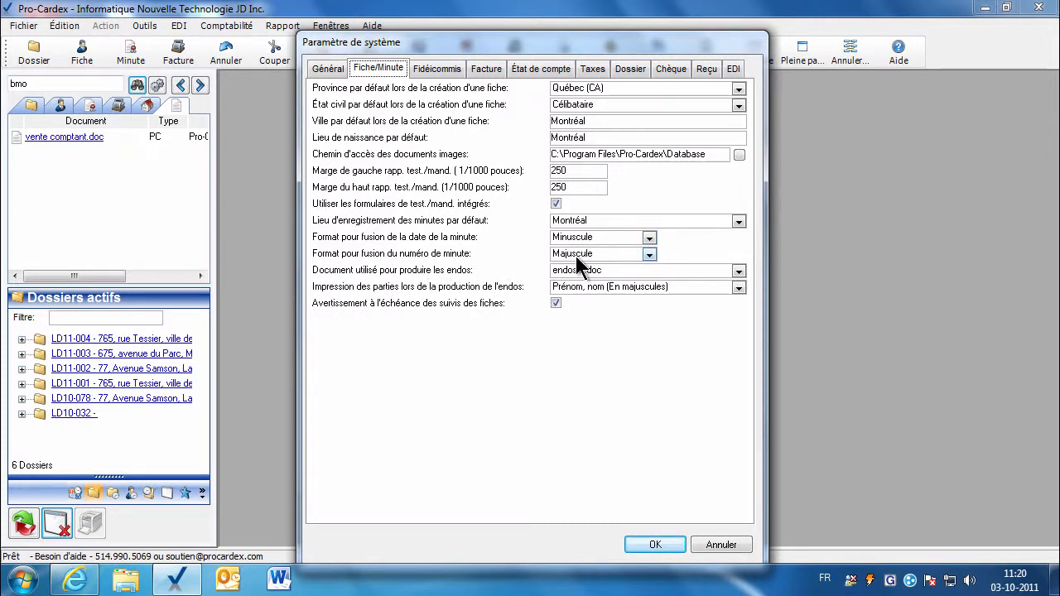
{"action": "left_click", "coordinate": [649, 238]}
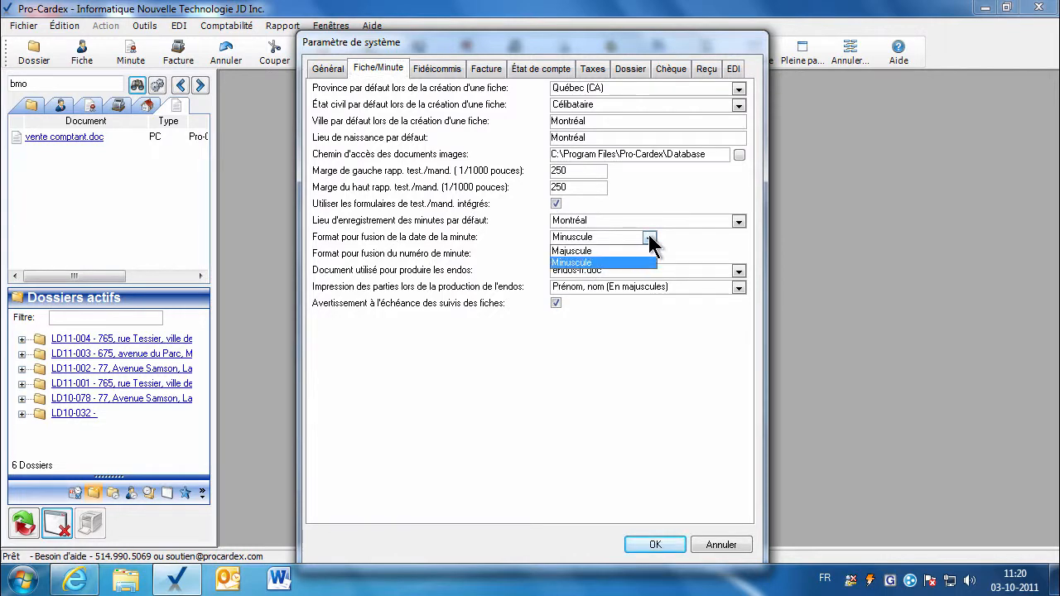
{"action": "left_click", "coordinate": [650, 240]}
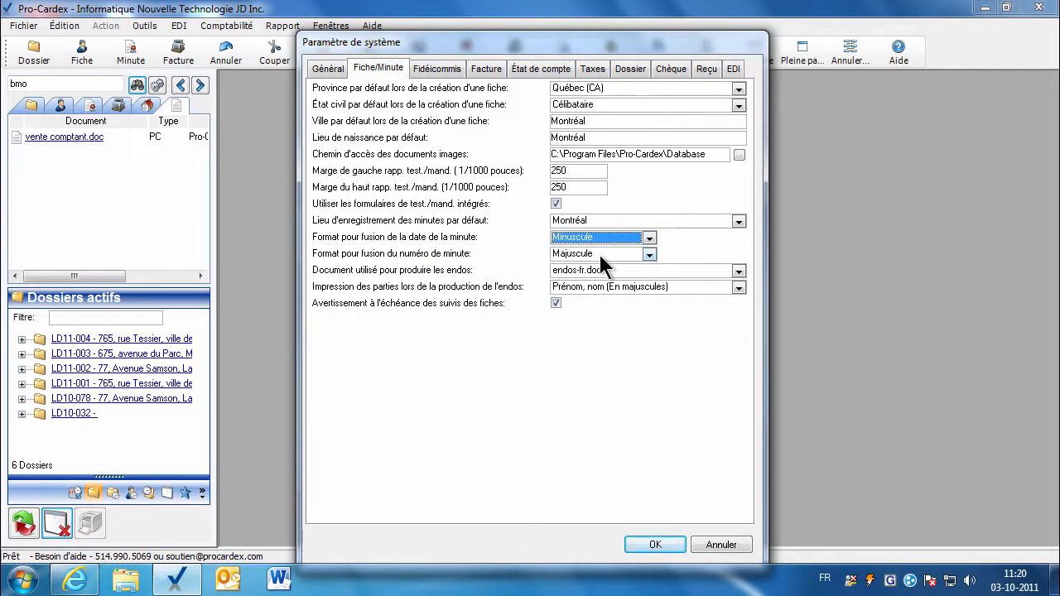
{"action": "left_click", "coordinate": [655, 544]}
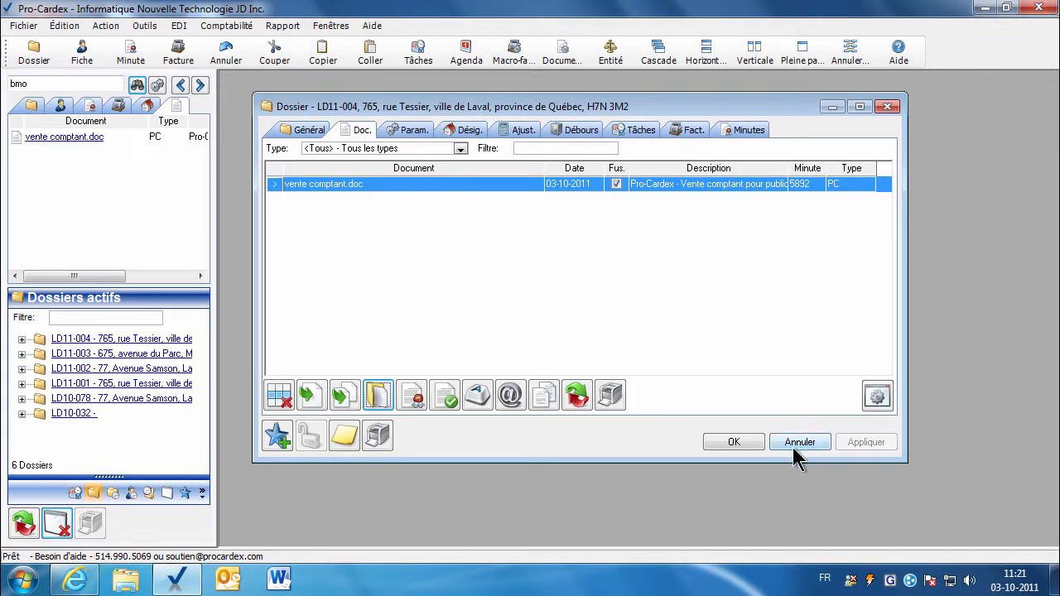
Reopen dossier LD11-004 and search its documents for 'vente'.
{"action": "left_click", "coordinate": [737, 442]}
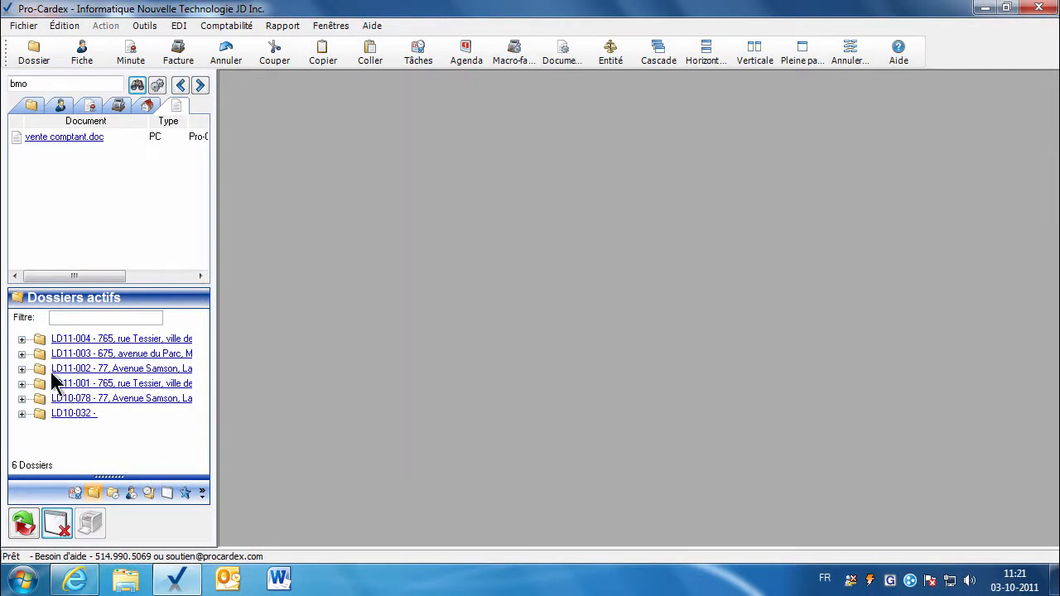
{"action": "double_click", "coordinate": [97, 340]}
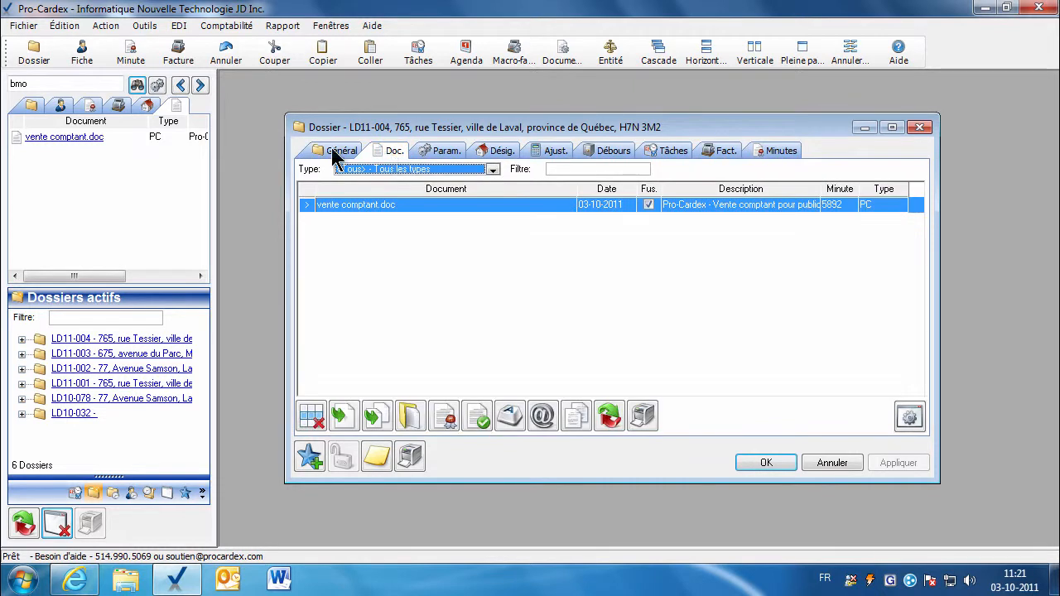
{"action": "left_click", "coordinate": [391, 151]}
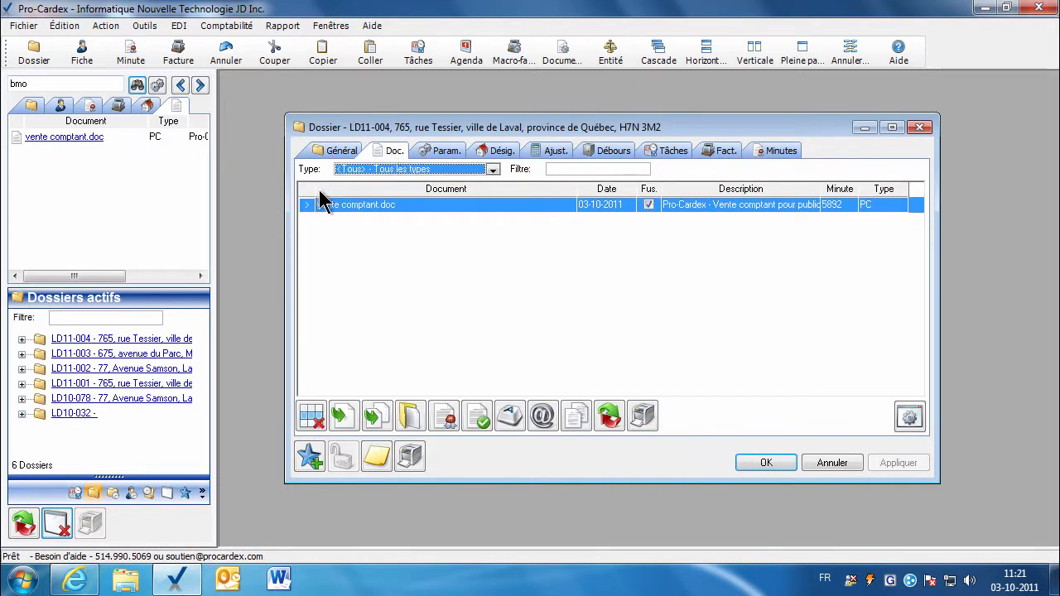
{"action": "double_click", "coordinate": [50, 84]}
{"action": "type", "text": "v"}
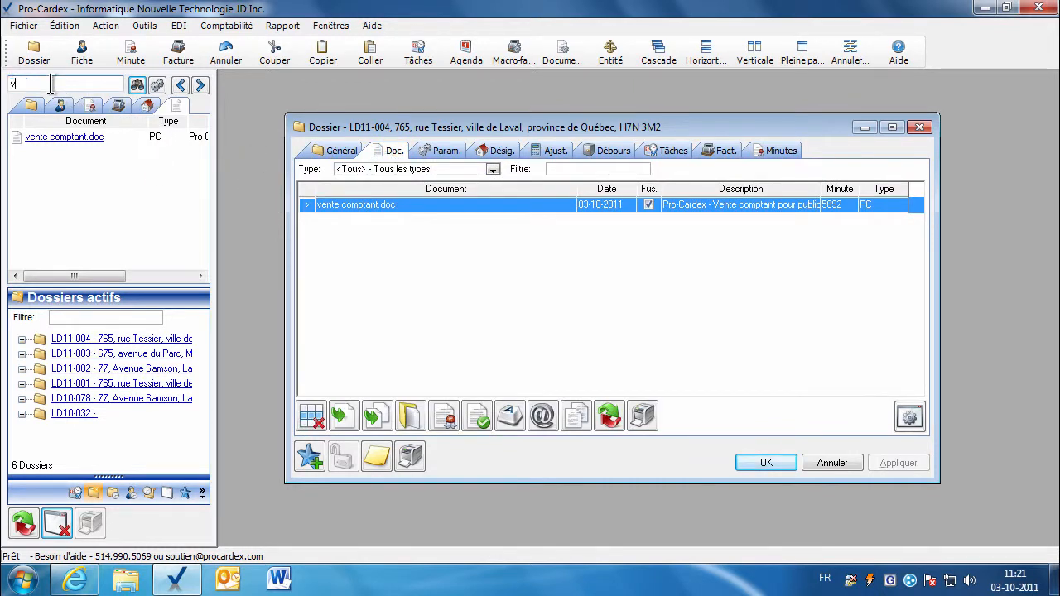
{"action": "type", "text": "ente"}
{"action": "key", "text": "Return"}
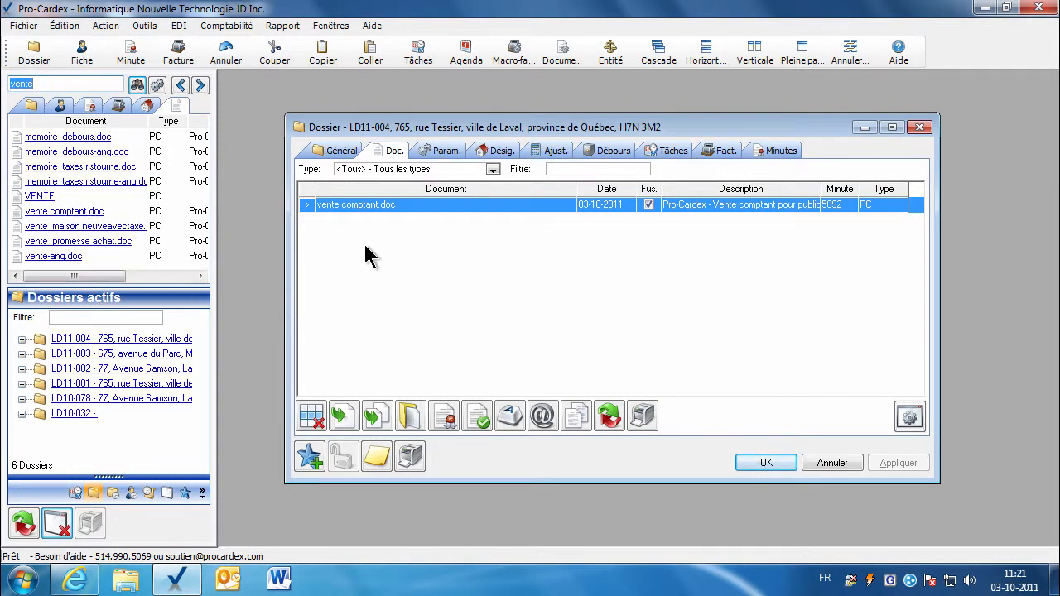
Filter parameters to vente comptant.doc, check MinuteDateAnneeChiffre and CompNotaire, then show the Désig. lots.
{"action": "left_click", "coordinate": [436, 154]}
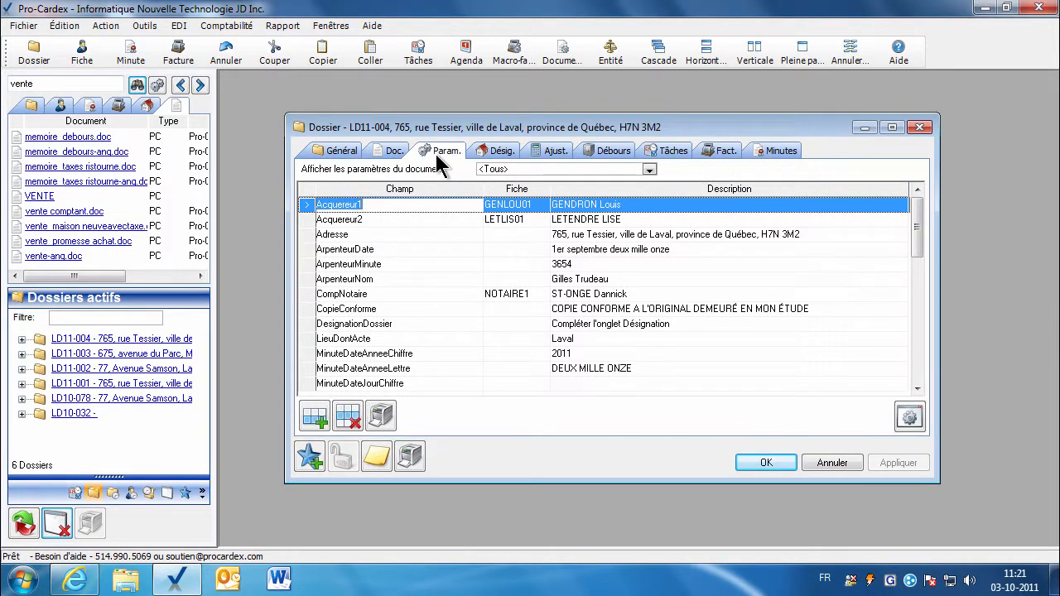
{"action": "left_click", "coordinate": [648, 170]}
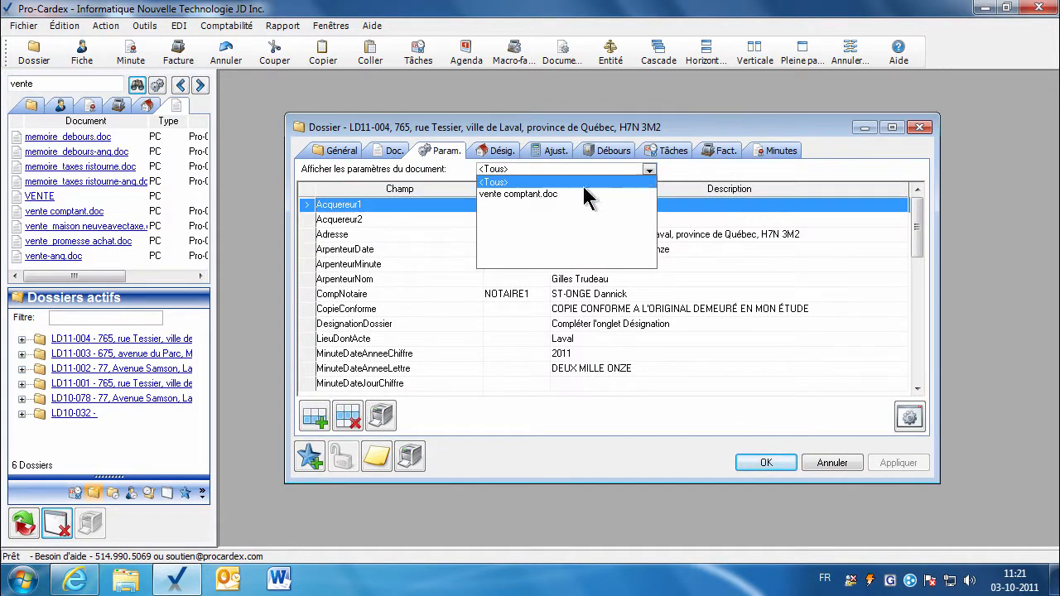
{"action": "left_click", "coordinate": [534, 195]}
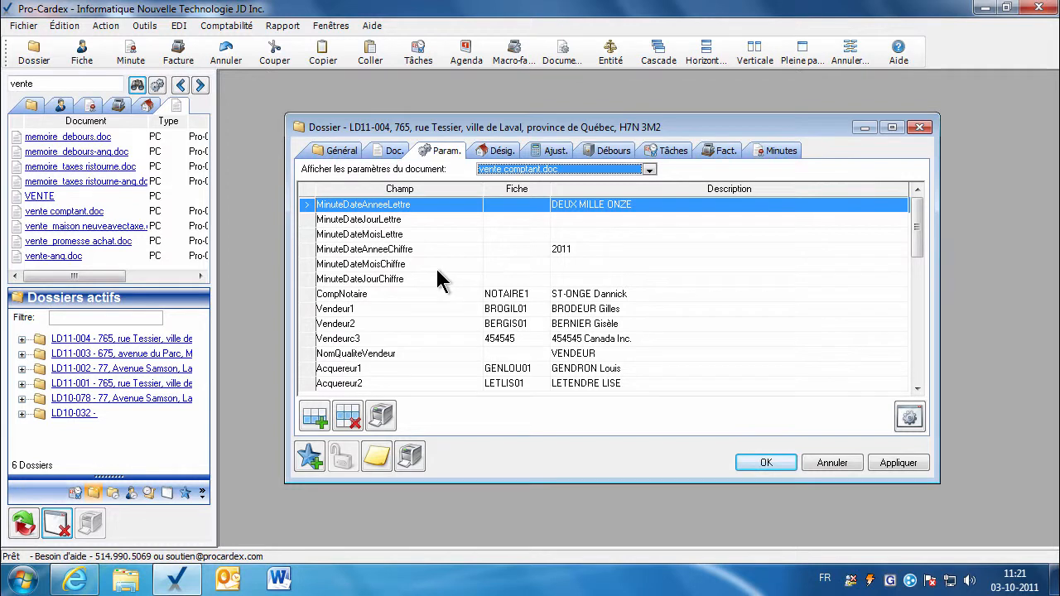
{"action": "left_click", "coordinate": [573, 220]}
{"action": "left_click", "coordinate": [575, 236]}
{"action": "left_click", "coordinate": [577, 250]}
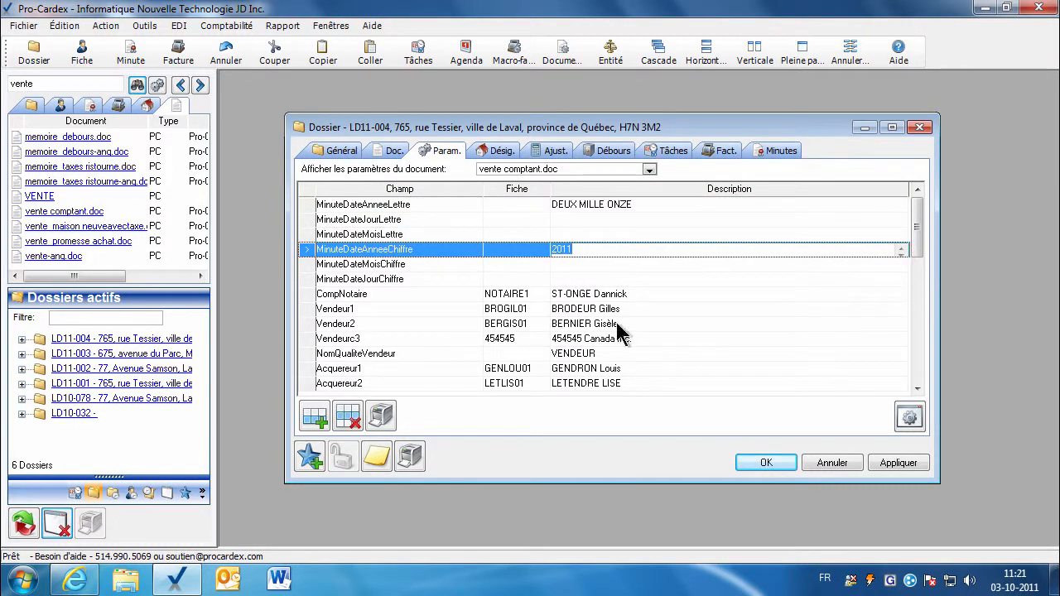
{"action": "left_click", "coordinate": [530, 294]}
{"action": "left_click_drag", "start_coordinate": [919, 255], "coordinate": [918, 308]}
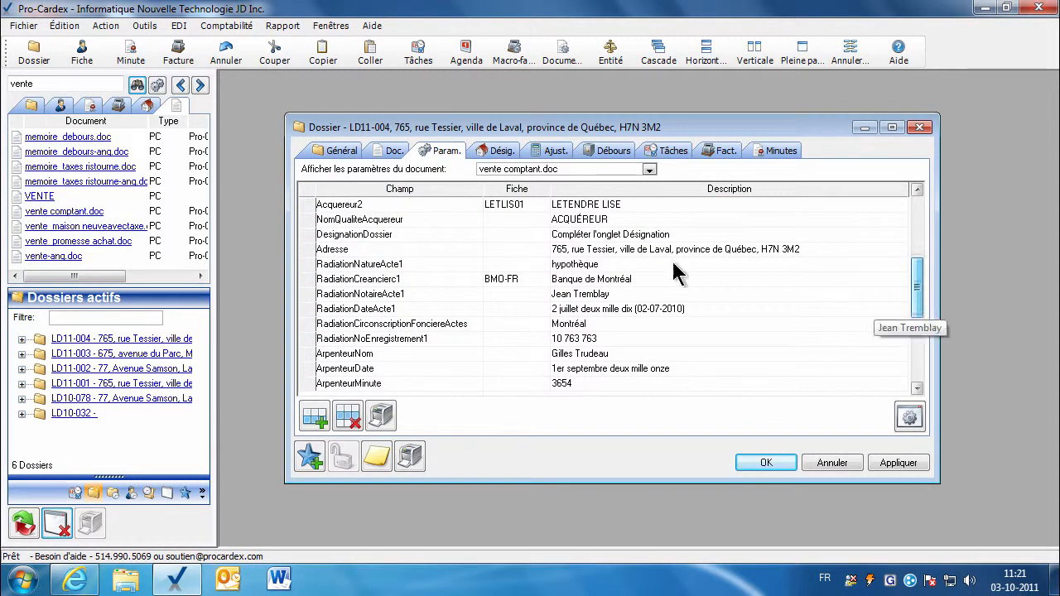
{"action": "left_click", "coordinate": [503, 153]}
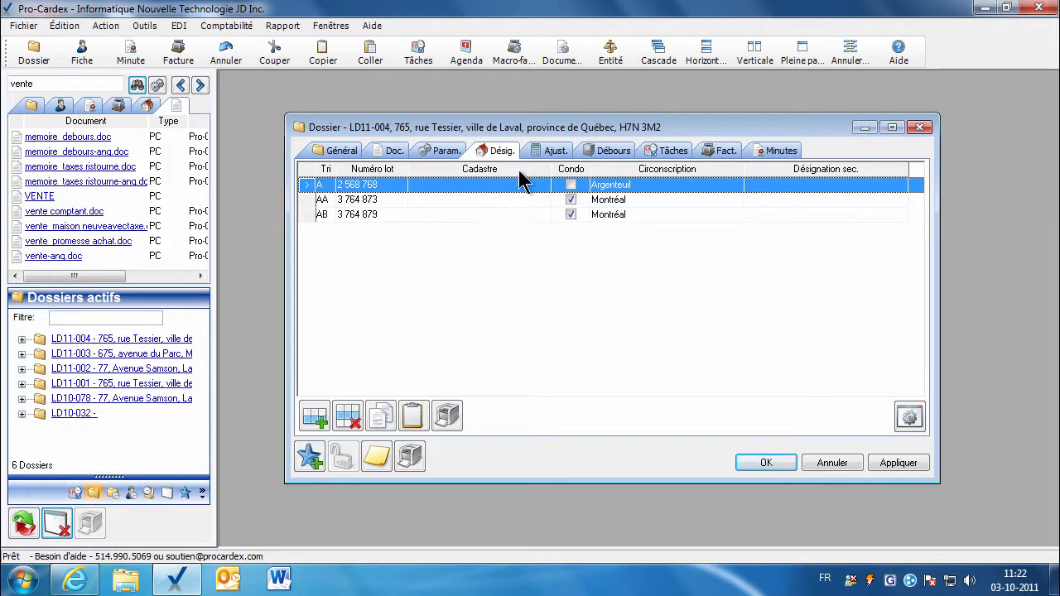
Confirm the 225 500,00 $ sale price and the taxable value for LD11-004 in the Débours tab.
{"action": "left_click", "coordinate": [623, 153]}
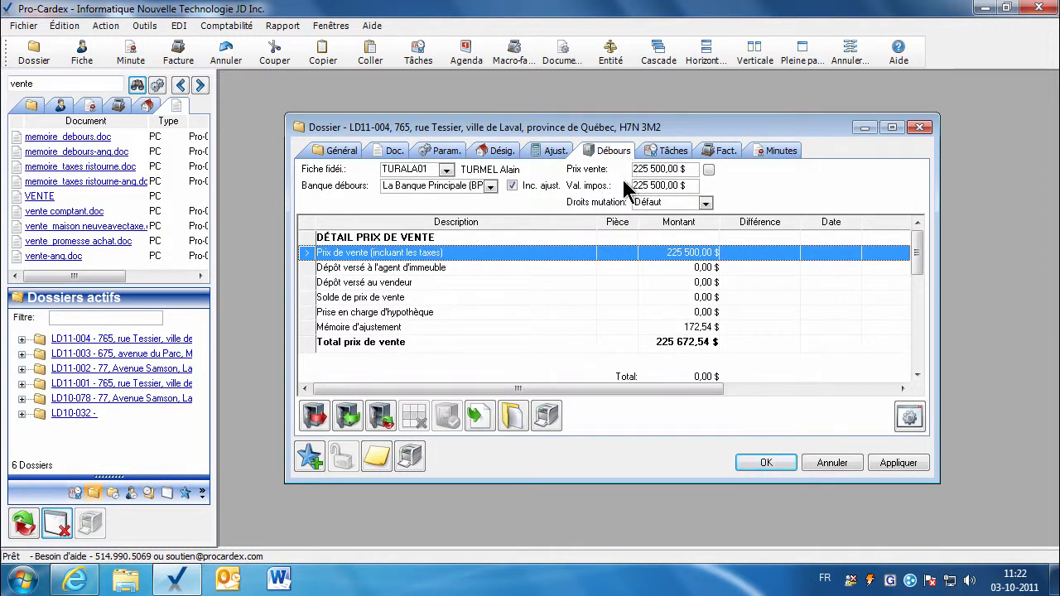
{"action": "left_click", "coordinate": [651, 169]}
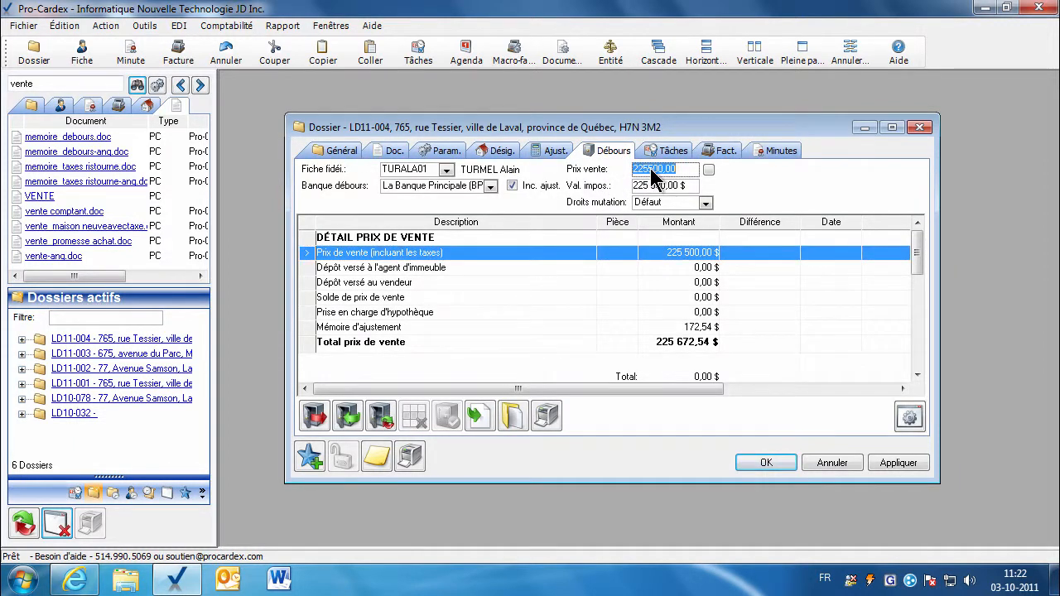
{"action": "left_click", "coordinate": [645, 187]}
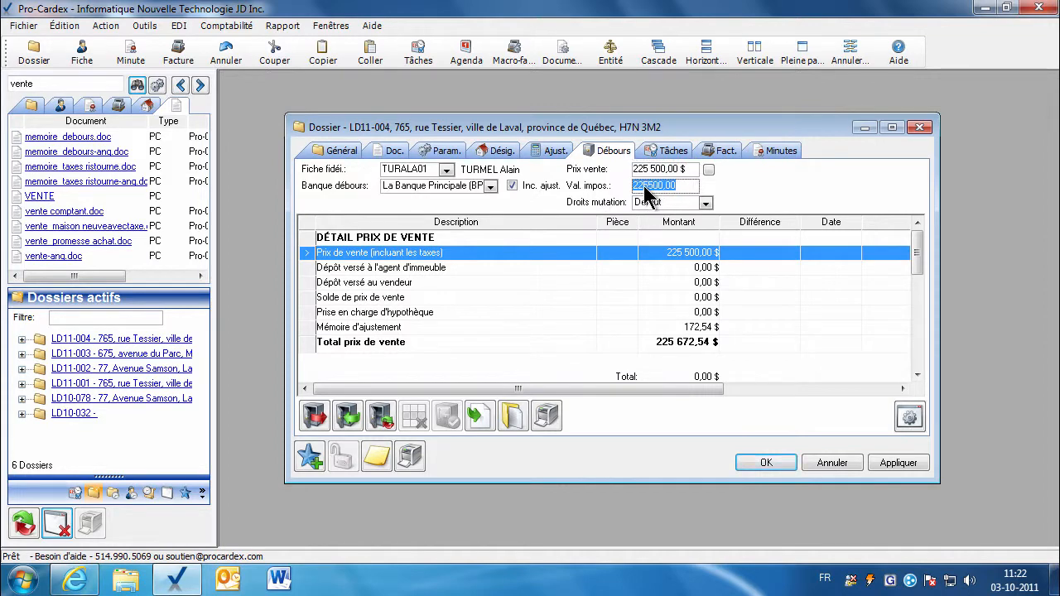
Check the mutation rows in the Param. tab, editing the MutationContrepartieLettre value.
{"action": "left_click", "coordinate": [441, 152]}
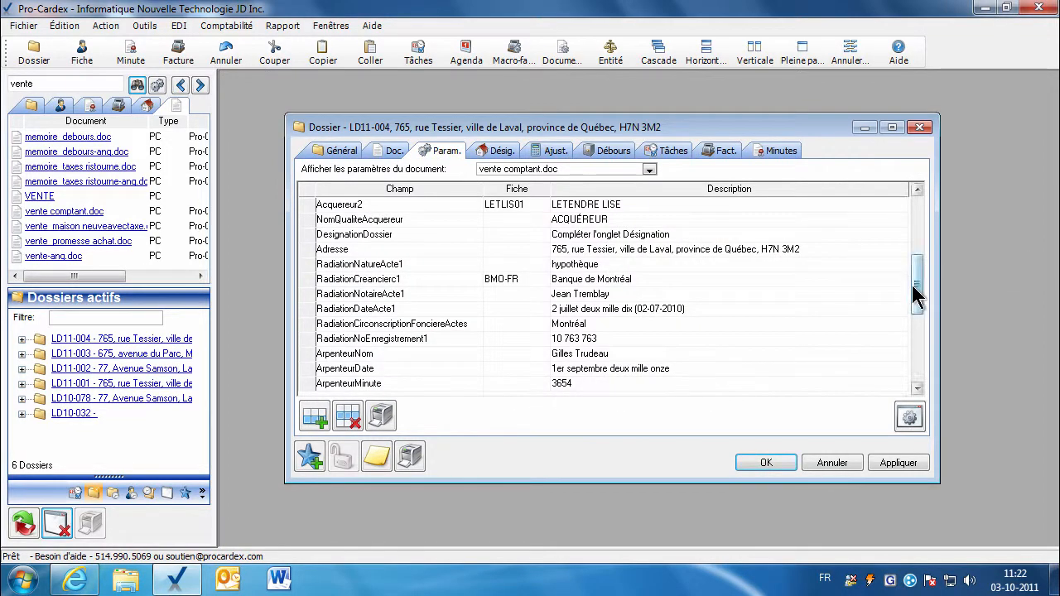
{"action": "left_click_drag", "start_coordinate": [916, 290], "coordinate": [916, 356]}
{"action": "left_click", "coordinate": [600, 252]}
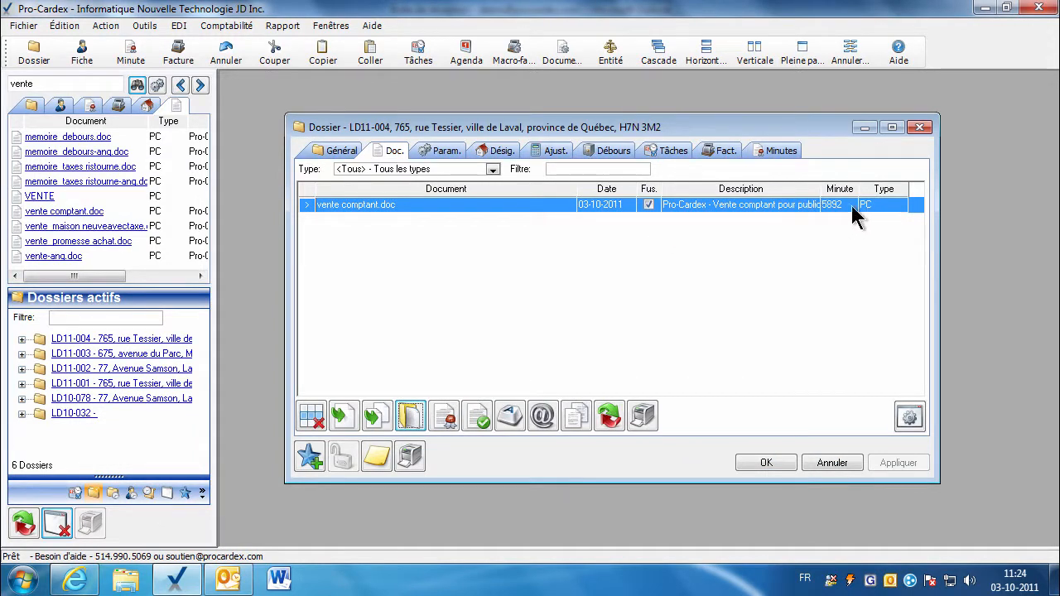
Review the Minute dialog for minute 5892 and close it with OK.
{"action": "double_click", "coordinate": [832, 214]}
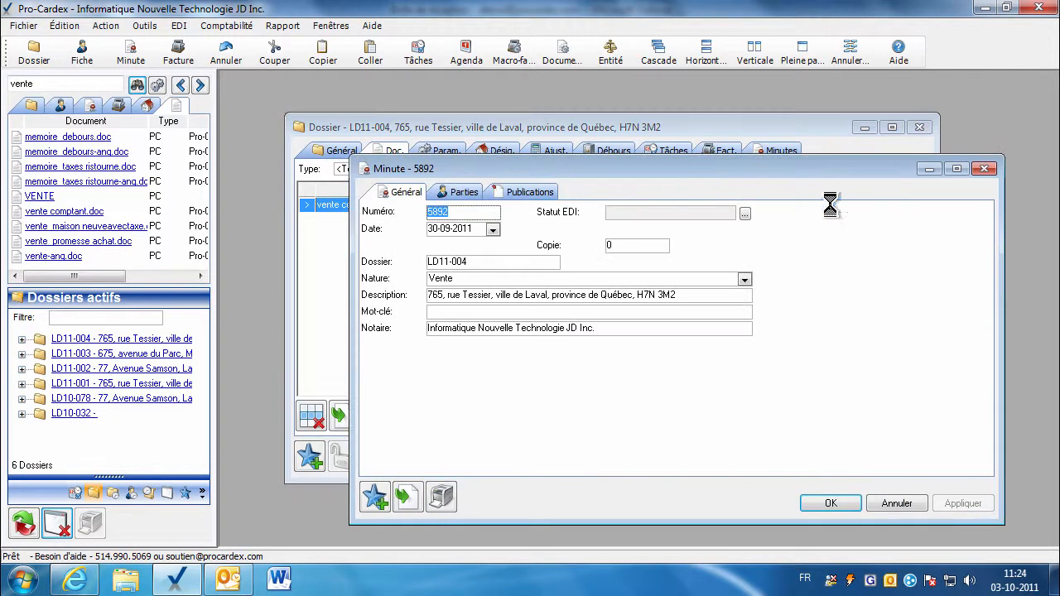
{"action": "left_click", "coordinate": [449, 211]}
{"action": "left_click", "coordinate": [814, 501]}
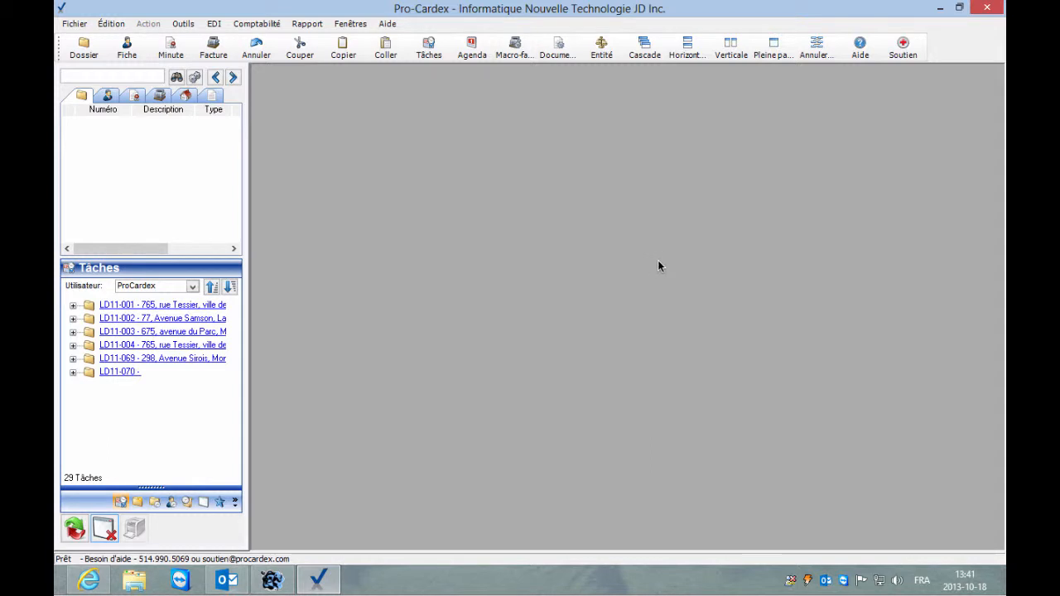
Search the help for 'fusion' and open the Fusion - Document guide at 'Compléter les paramètres'.
{"action": "left_click", "coordinate": [860, 49]}
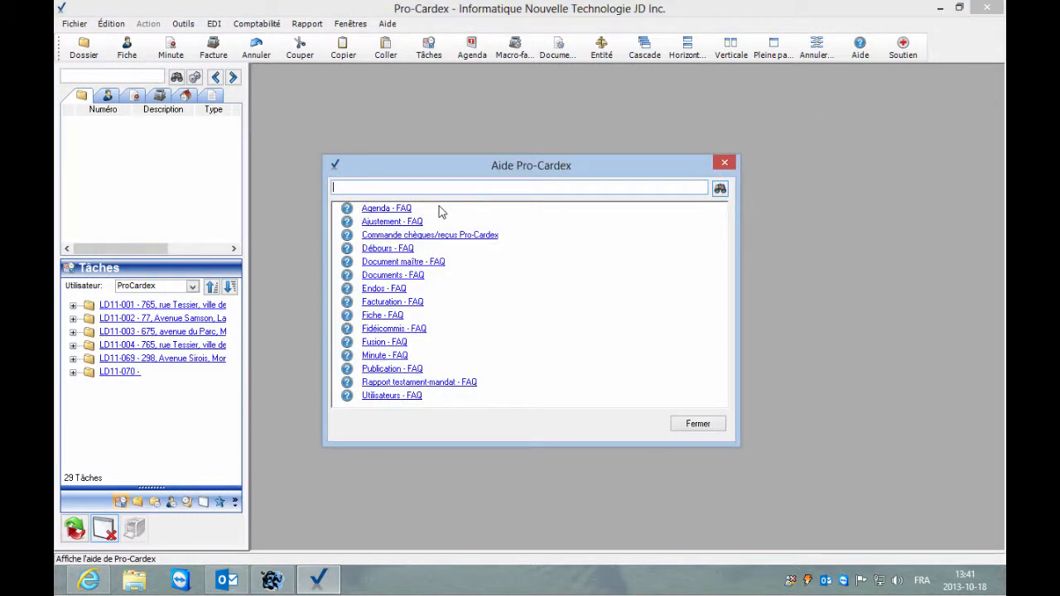
{"action": "type", "text": "fusion"}
{"action": "key", "text": "Return"}
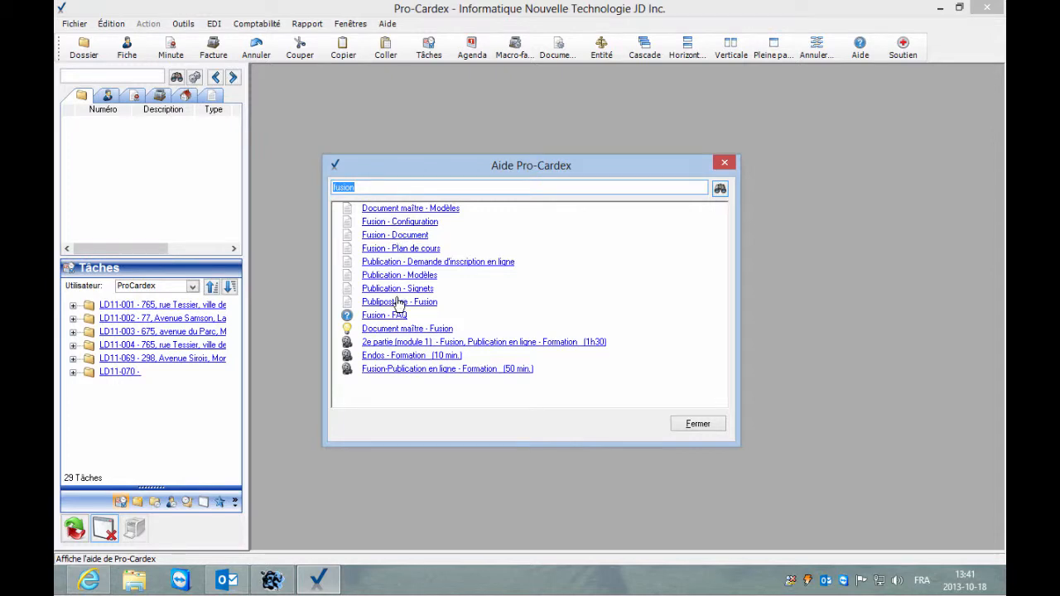
{"action": "left_click", "coordinate": [401, 238]}
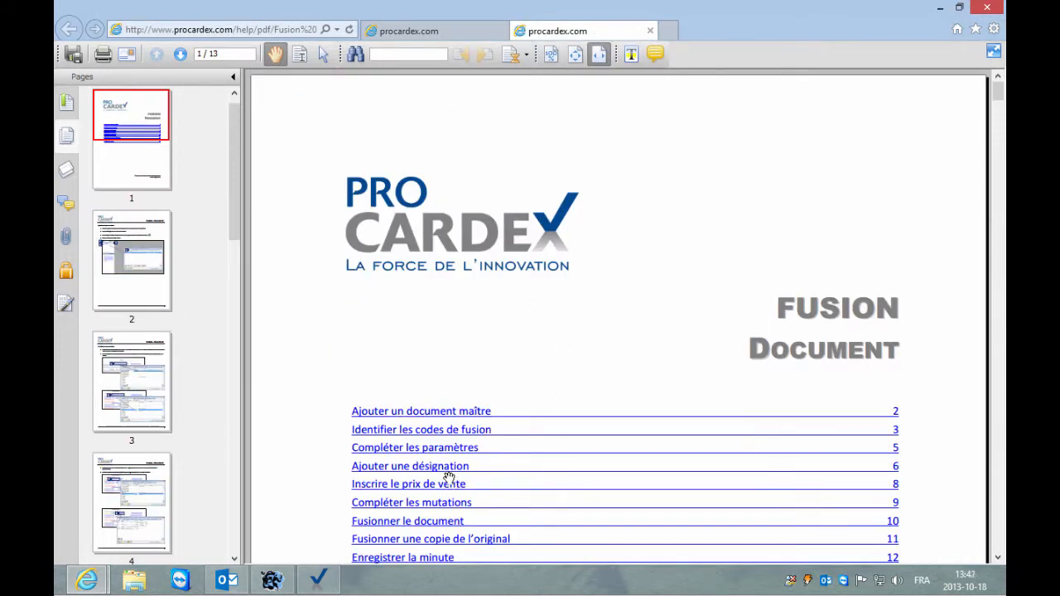
{"action": "left_click", "coordinate": [437, 450]}
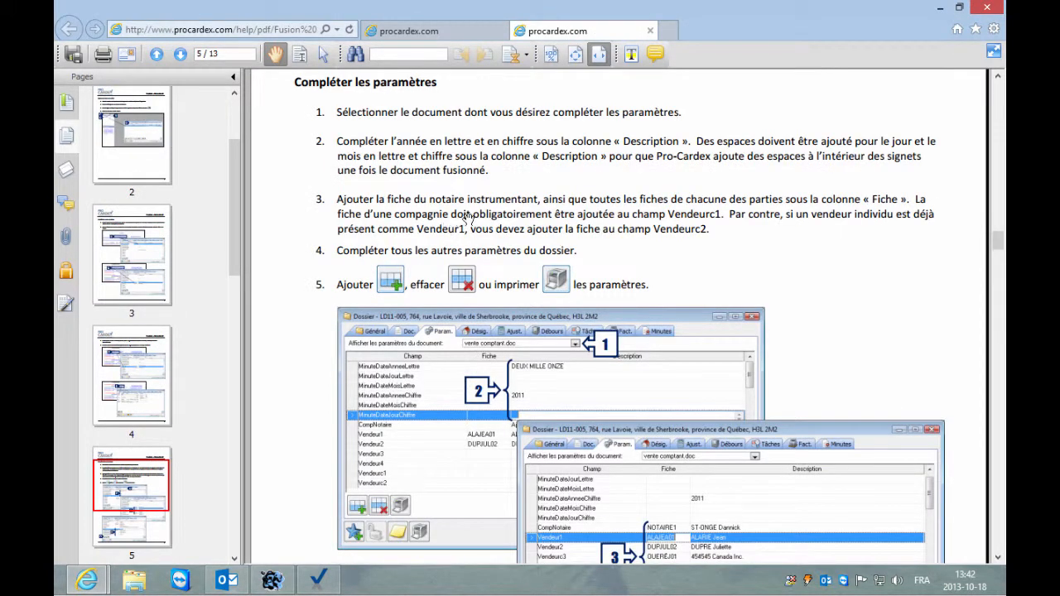